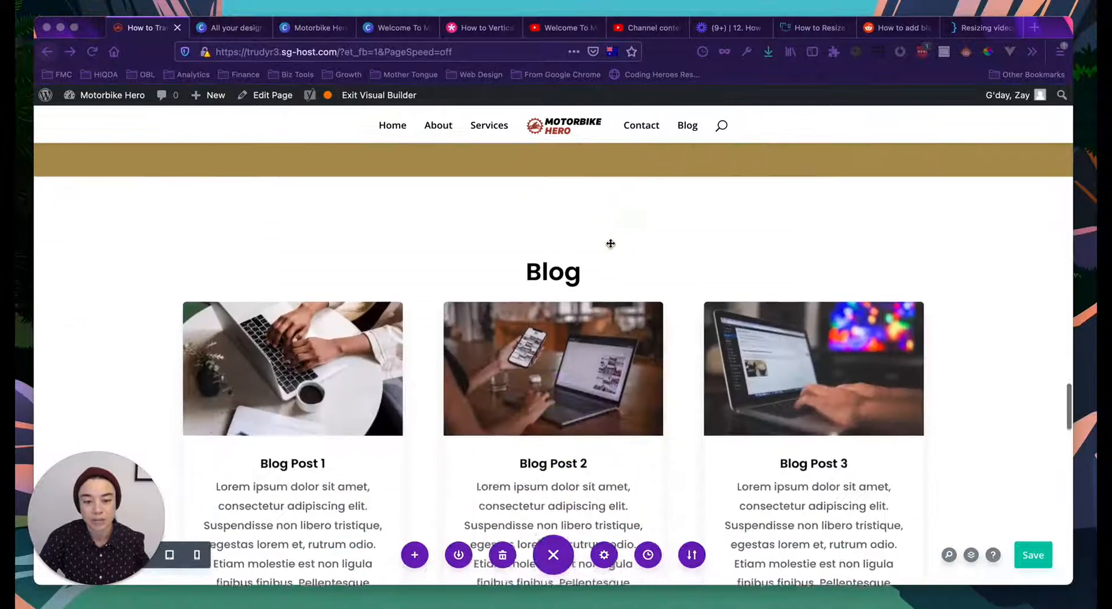
Step: Examine the Blog section's layout, including its heading, the three post cards and the Read More button
{"action": "scroll", "coordinate": [503, 275], "scroll_direction": "down", "scroll_amount": 1}
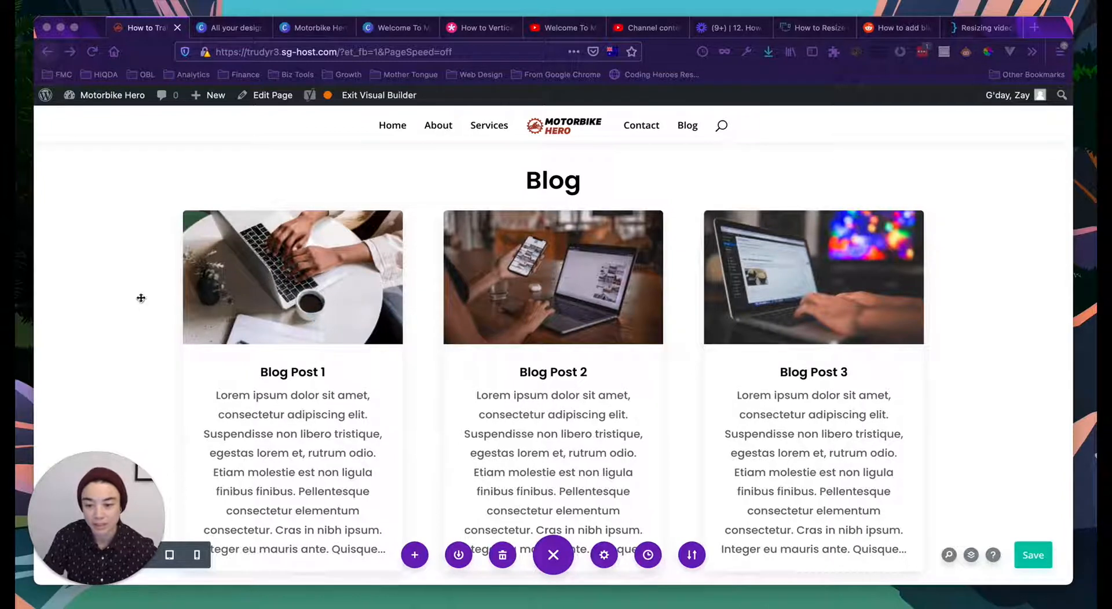
{"action": "scroll", "coordinate": [241, 312], "scroll_direction": "up", "scroll_amount": 1}
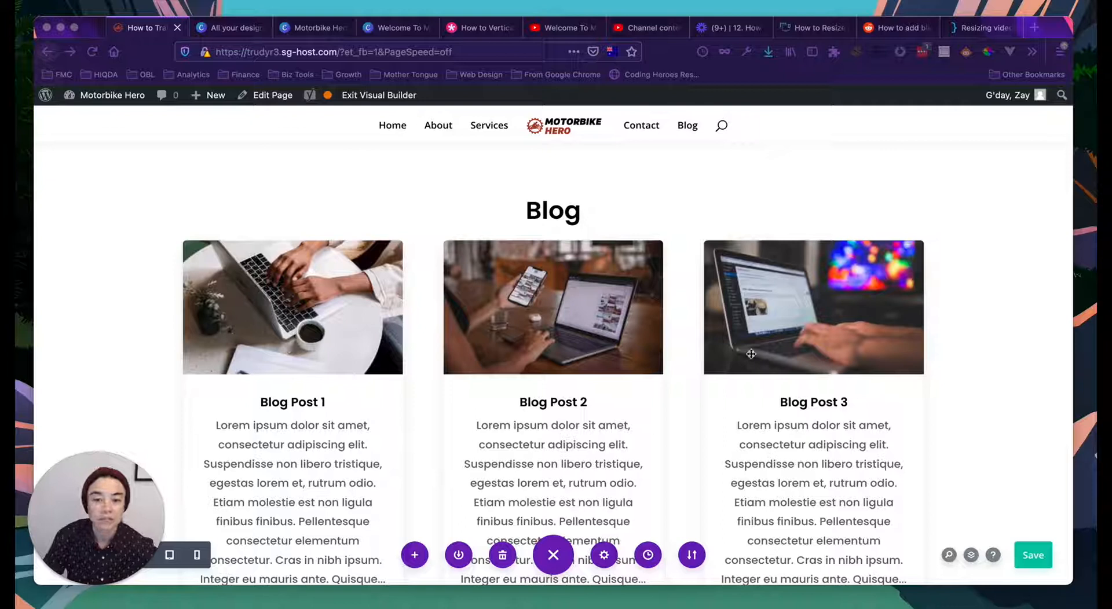
{"action": "scroll", "coordinate": [586, 353], "scroll_direction": "down", "scroll_amount": 1}
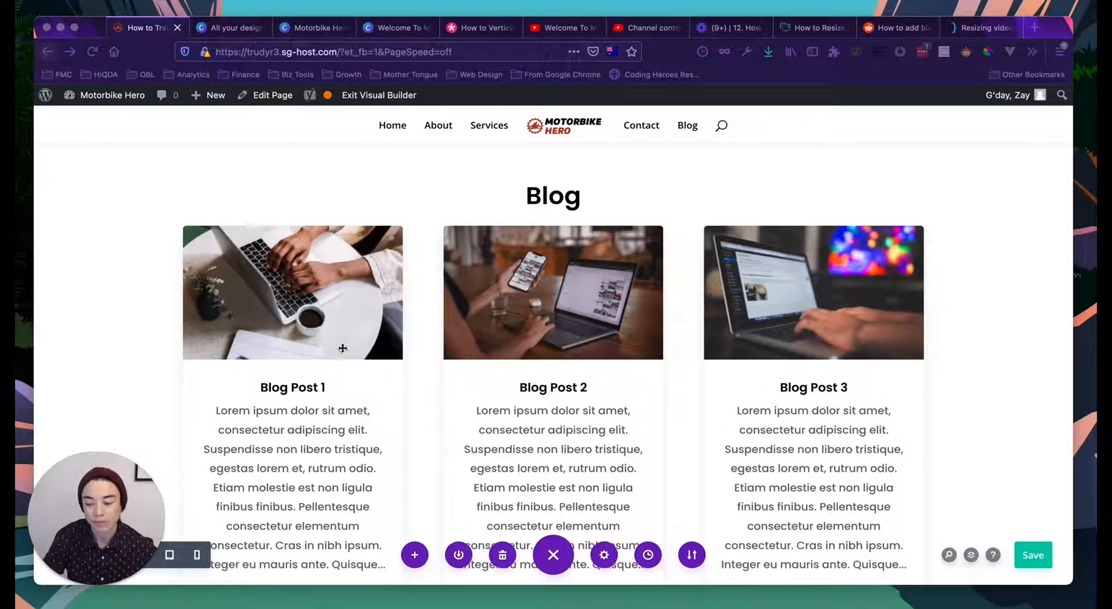
{"action": "scroll", "coordinate": [316, 358], "scroll_direction": "up", "scroll_amount": 1}
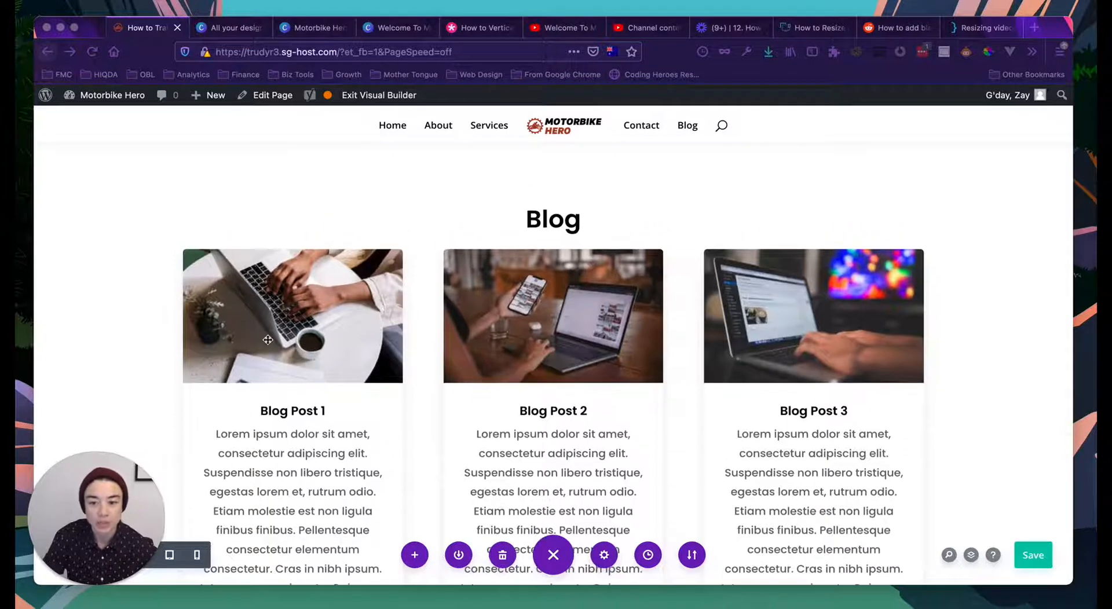
{"action": "scroll", "coordinate": [267, 340], "scroll_direction": "up", "scroll_amount": 3}
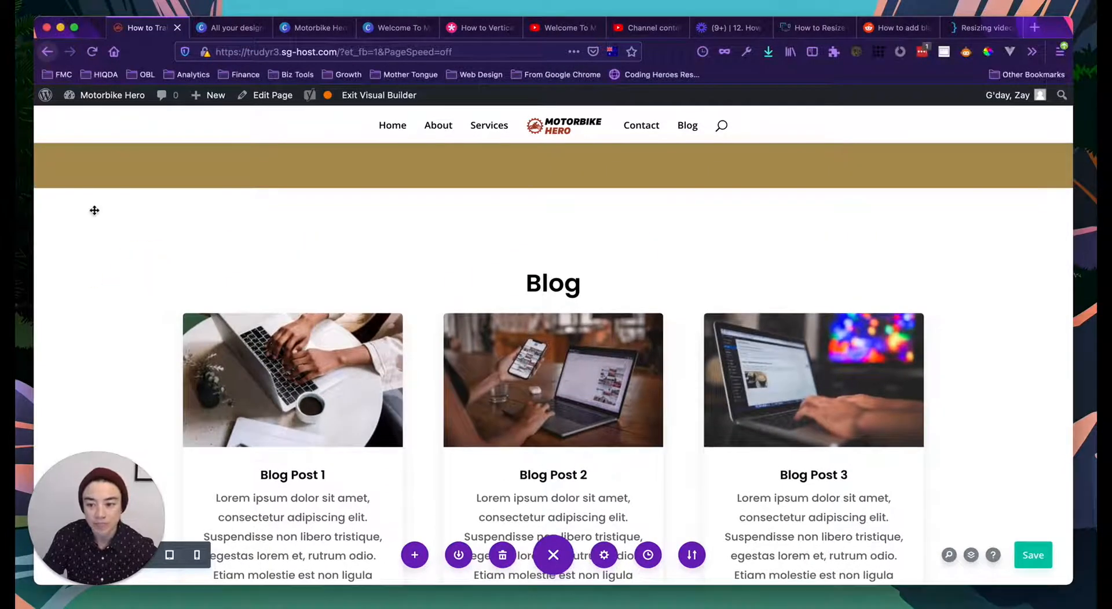
{"action": "mouse_move", "coordinate": [235, 307]}
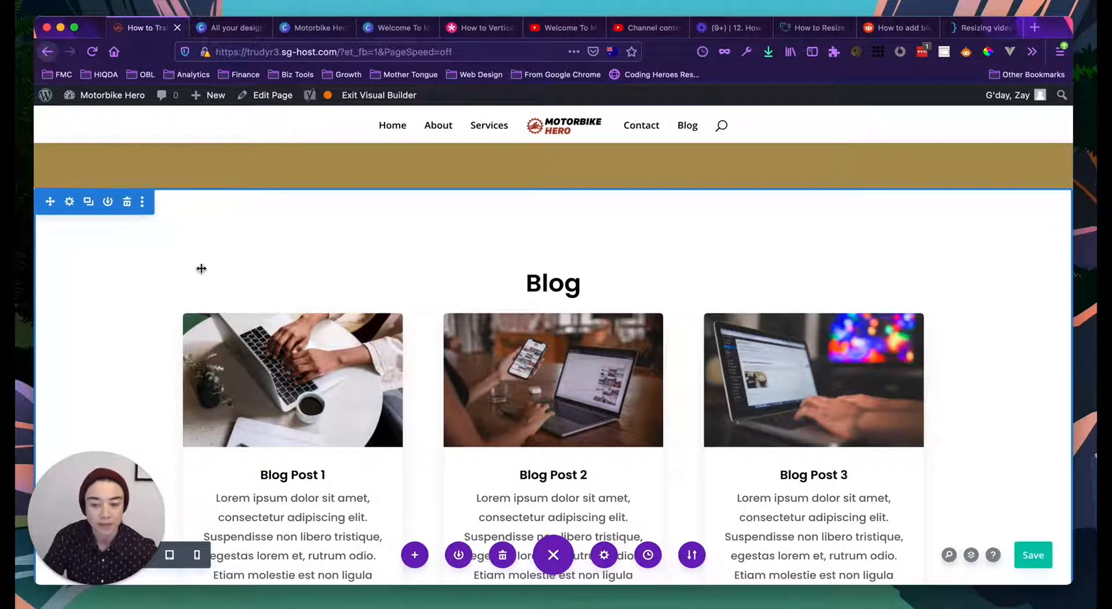
{"action": "scroll", "coordinate": [244, 278], "scroll_direction": "down", "scroll_amount": 3}
{"action": "scroll", "coordinate": [243, 278], "scroll_direction": "down", "scroll_amount": 9}
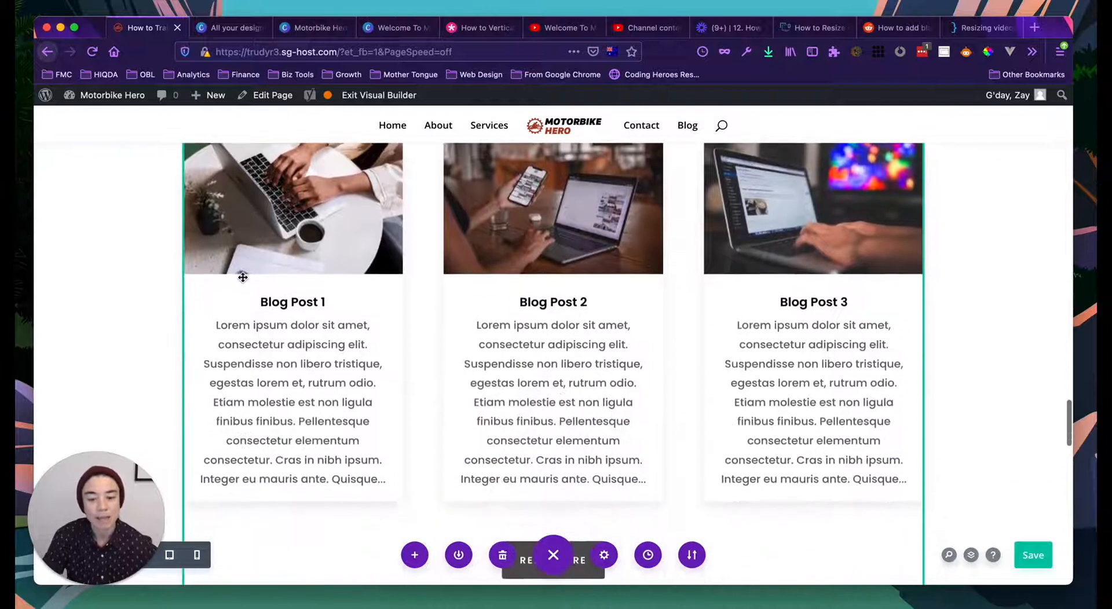
{"action": "scroll", "coordinate": [301, 319], "scroll_direction": "up", "scroll_amount": 1}
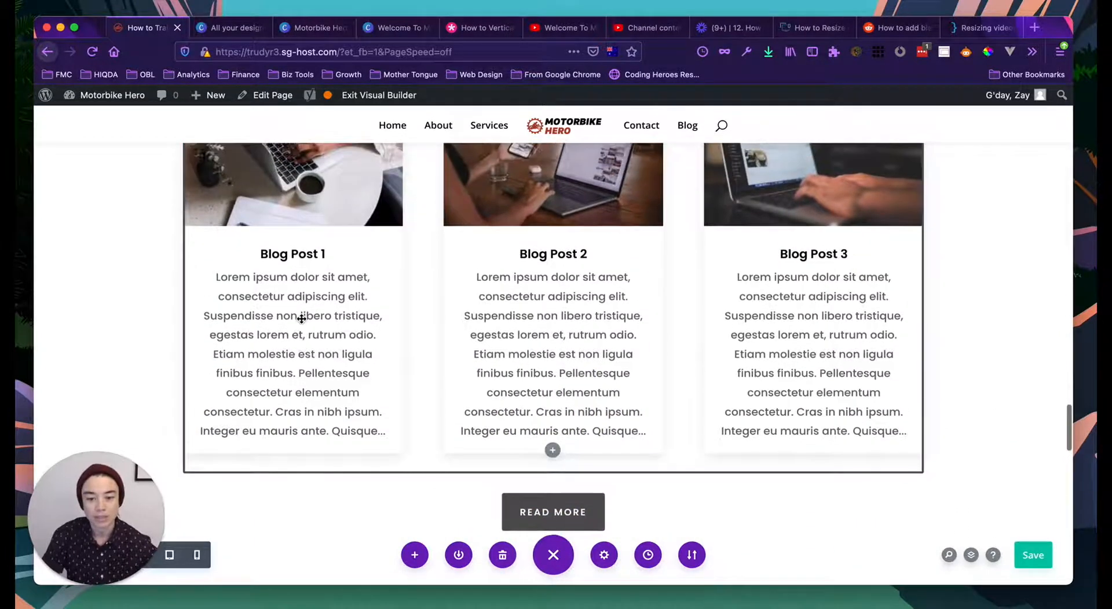
{"action": "scroll", "coordinate": [301, 319], "scroll_direction": "up", "scroll_amount": 1}
{"action": "scroll", "coordinate": [301, 319], "scroll_direction": "up", "scroll_amount": 1}
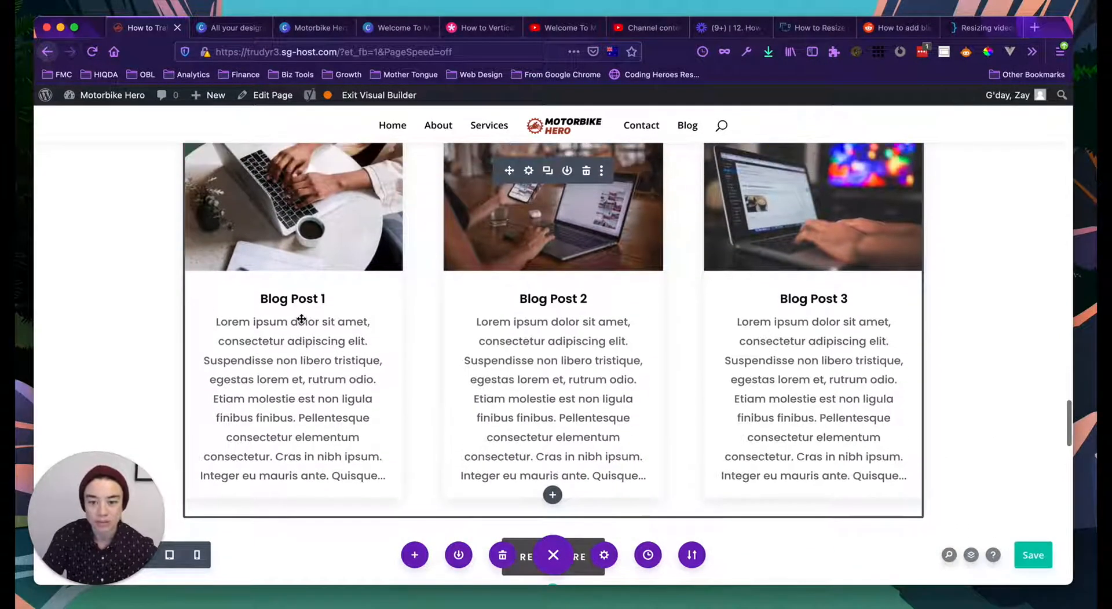
{"action": "scroll", "coordinate": [562, 301], "scroll_direction": "up", "scroll_amount": 1}
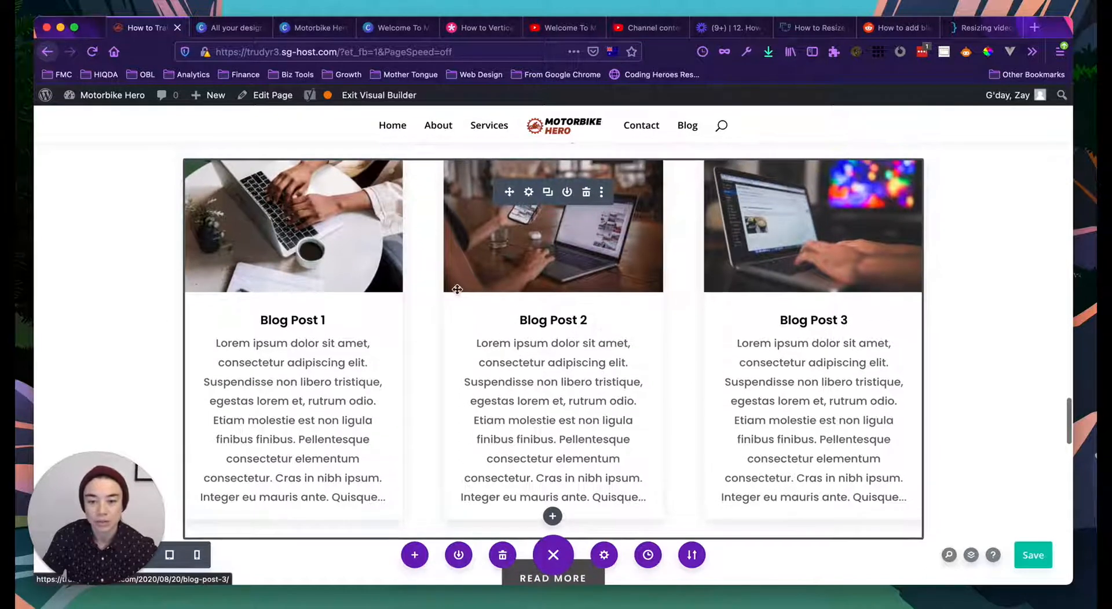
{"action": "scroll", "coordinate": [457, 304], "scroll_direction": "up", "scroll_amount": 1}
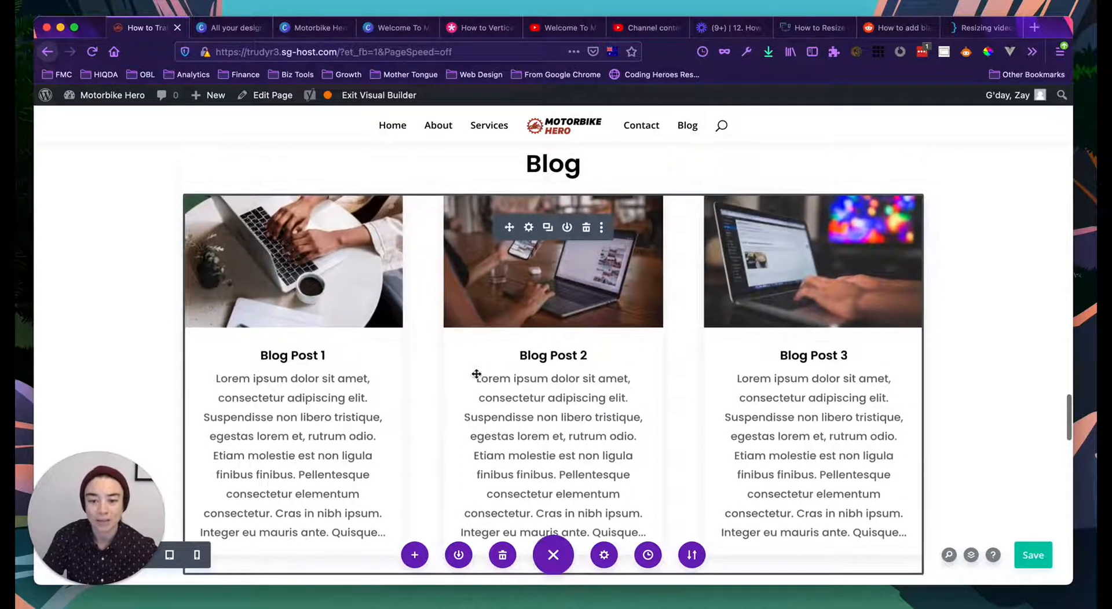
{"action": "scroll", "coordinate": [588, 381], "scroll_direction": "down", "scroll_amount": 1}
{"action": "scroll", "coordinate": [589, 381], "scroll_direction": "down", "scroll_amount": 5}
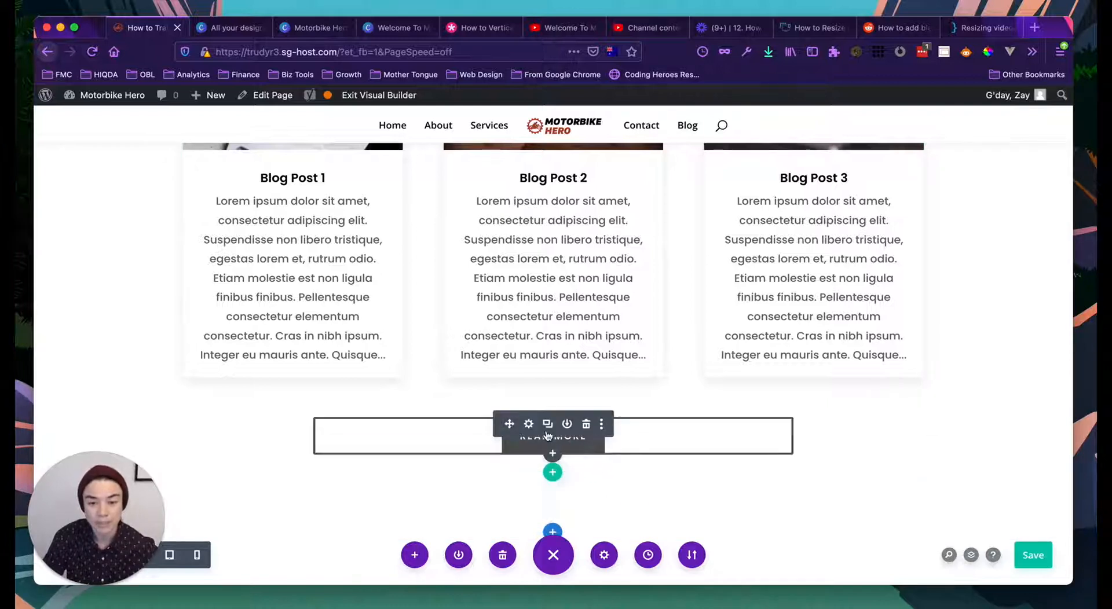
{"action": "scroll", "coordinate": [547, 431], "scroll_direction": "up", "scroll_amount": 1}
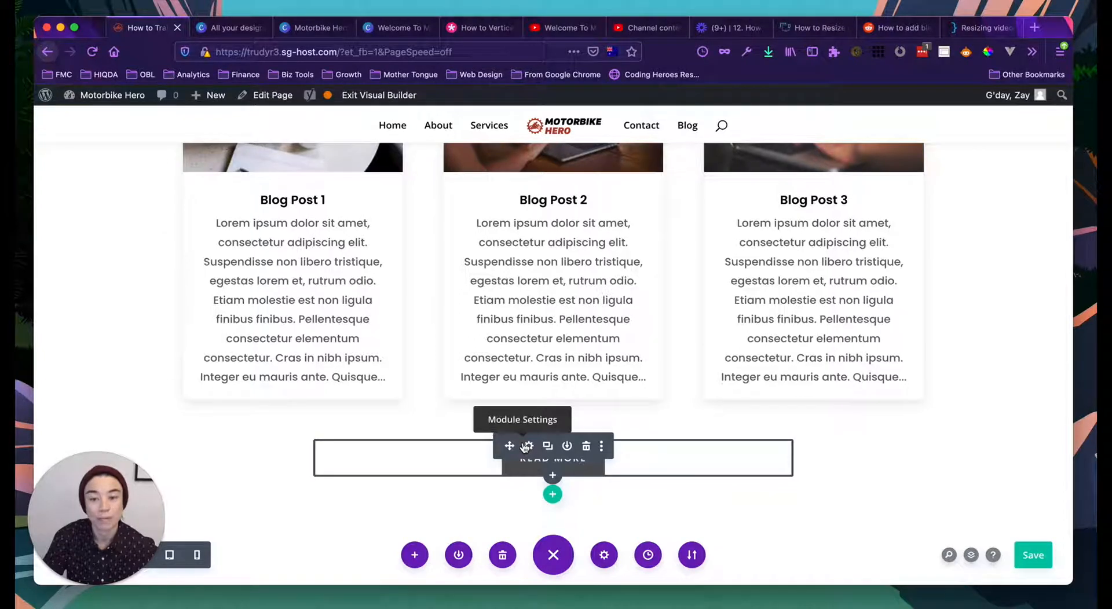
{"action": "scroll", "coordinate": [527, 447], "scroll_direction": "up", "scroll_amount": 4}
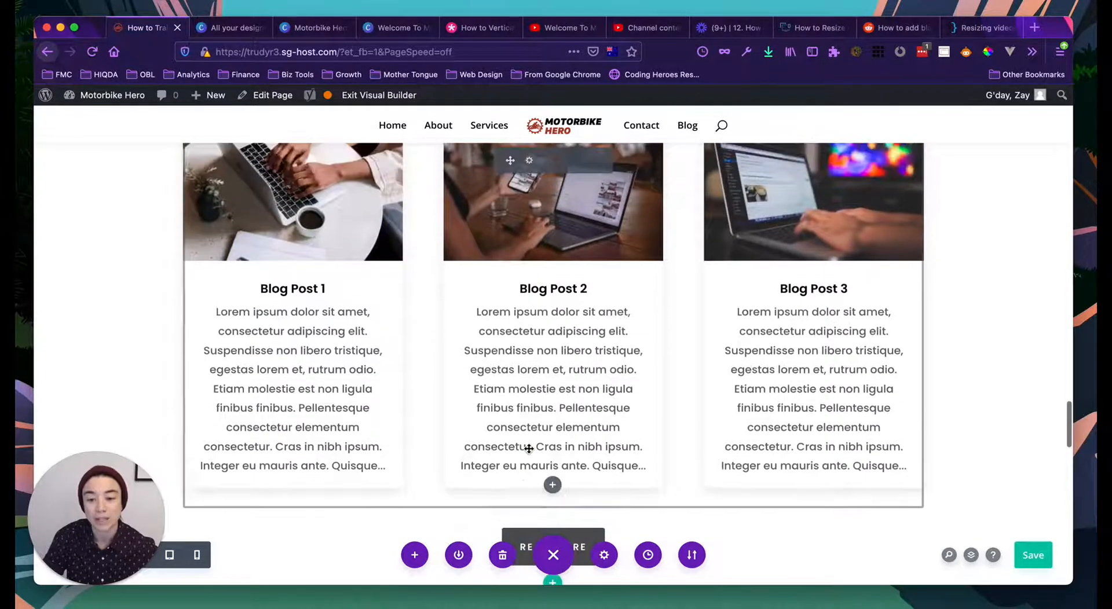
{"action": "scroll", "coordinate": [529, 449], "scroll_direction": "up", "scroll_amount": 3}
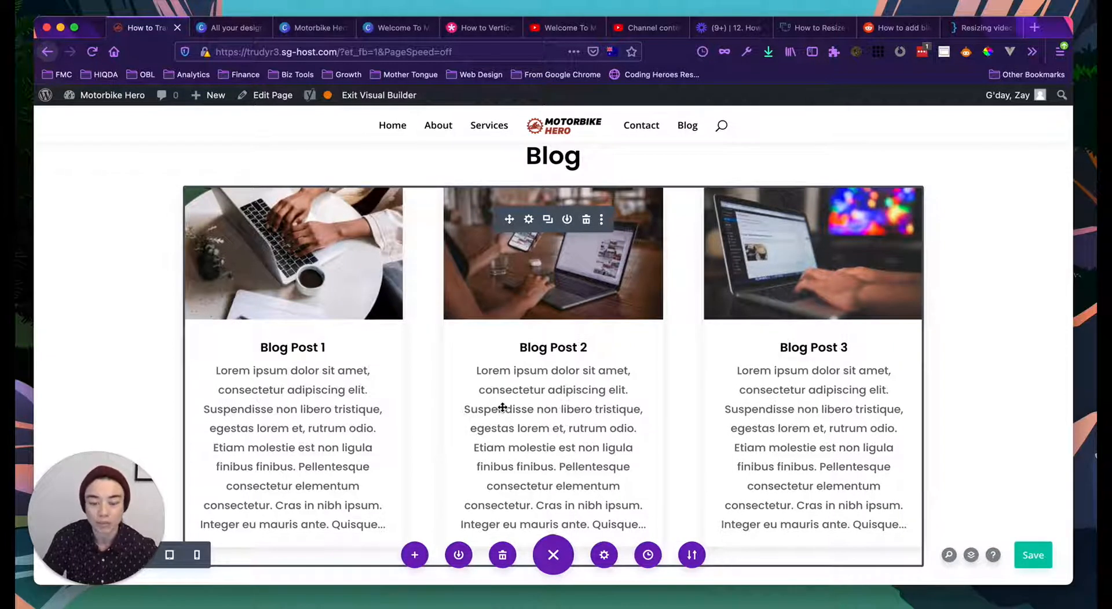
{"action": "scroll", "coordinate": [502, 408], "scroll_direction": "up", "scroll_amount": 1}
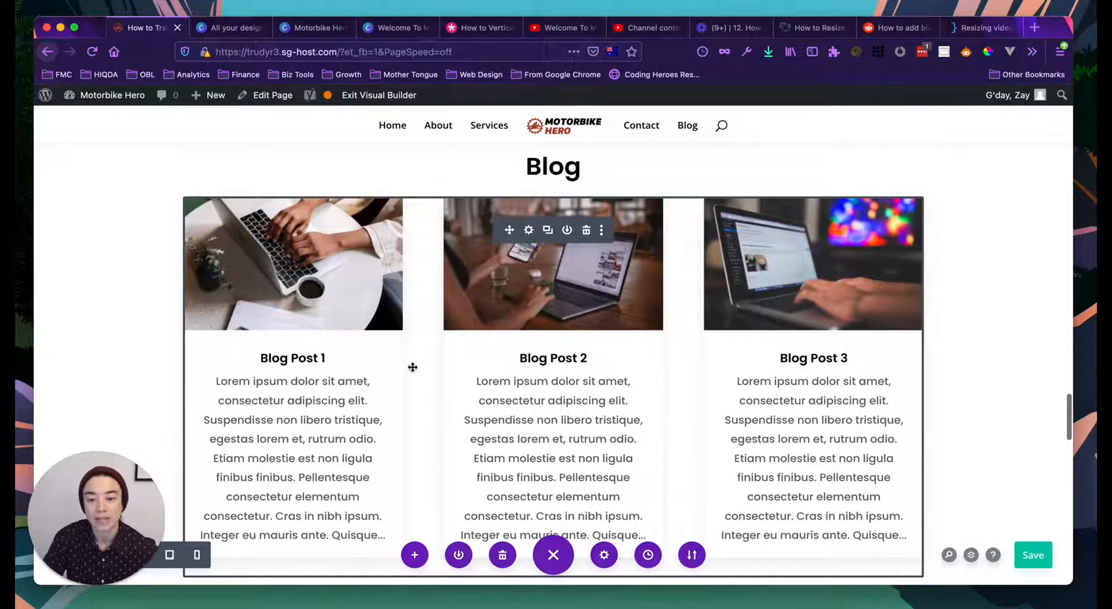
{"action": "scroll", "coordinate": [342, 333], "scroll_direction": "up", "scroll_amount": 2}
{"action": "scroll", "coordinate": [343, 333], "scroll_direction": "up", "scroll_amount": 4}
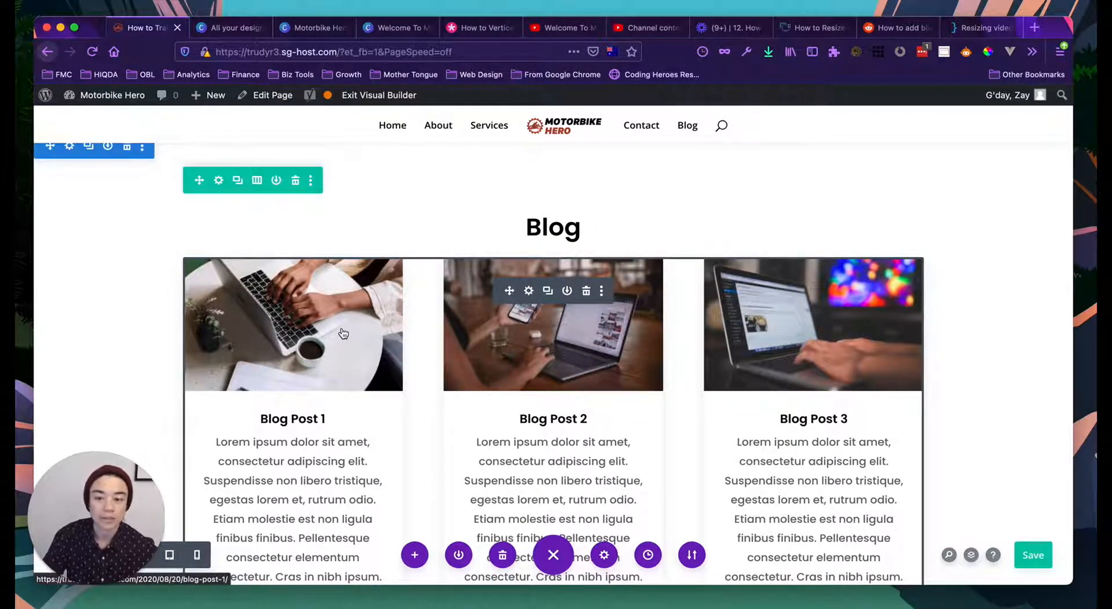
{"action": "scroll", "coordinate": [344, 334], "scroll_direction": "down", "scroll_amount": 5}
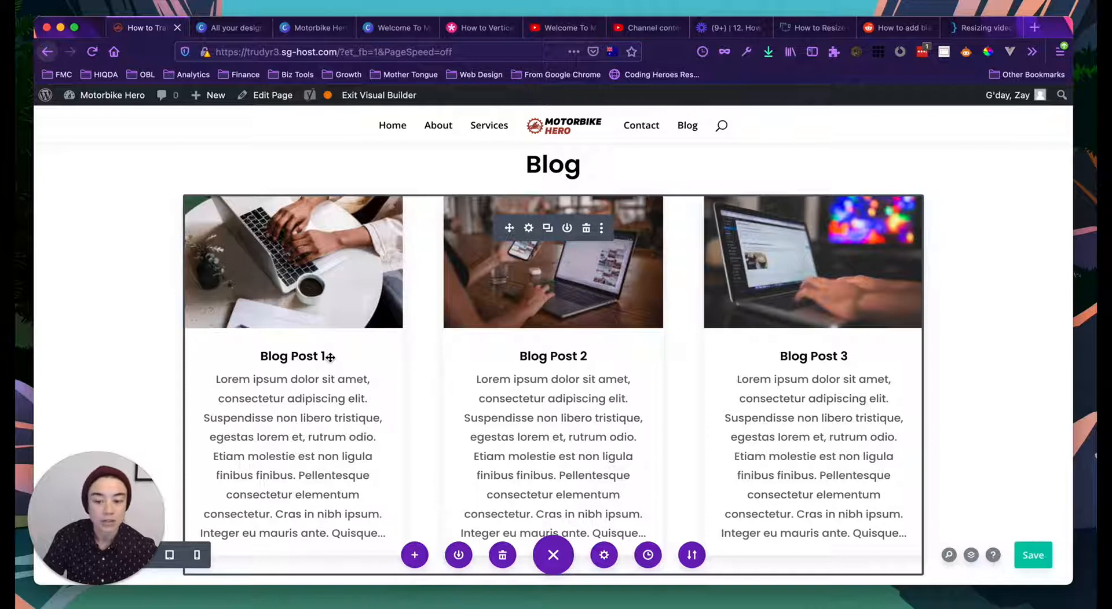
{"action": "scroll", "coordinate": [346, 400], "scroll_direction": "down", "scroll_amount": 1}
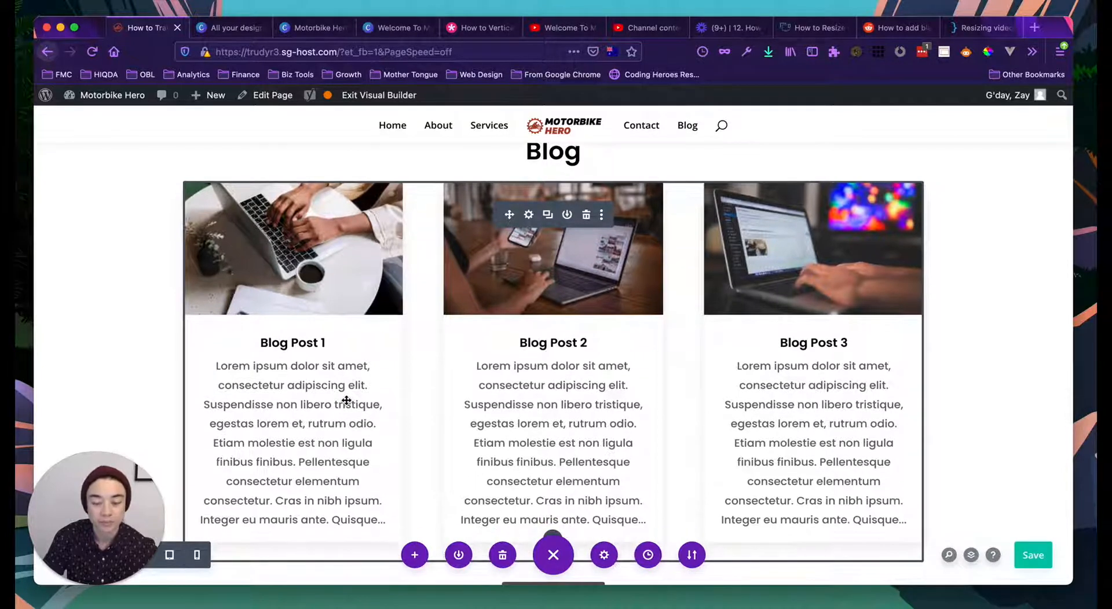
{"action": "scroll", "coordinate": [415, 391], "scroll_direction": "down", "scroll_amount": 10}
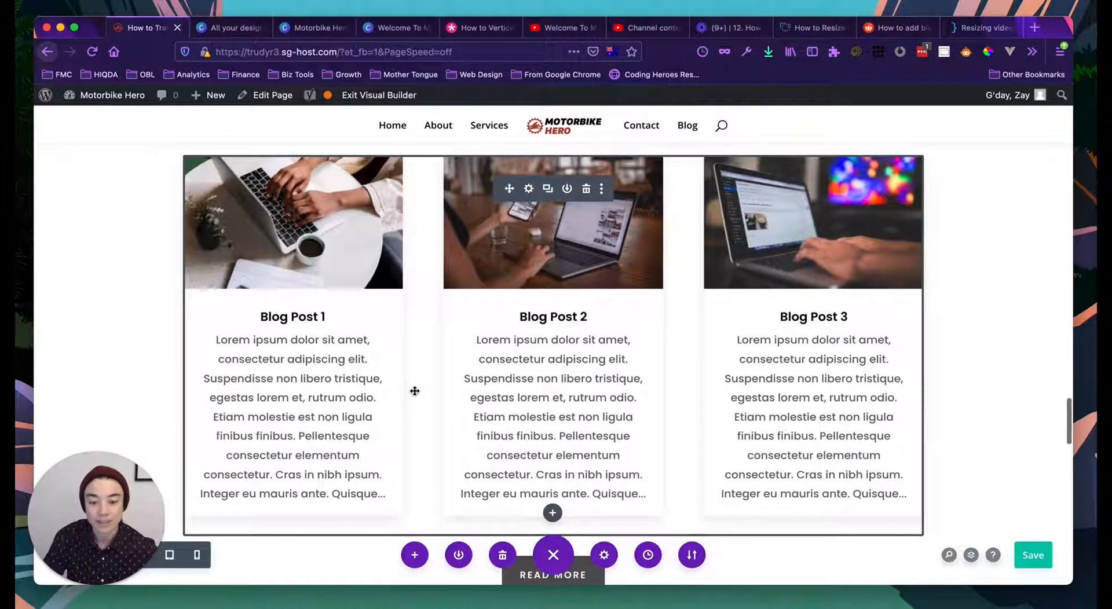
{"action": "scroll", "coordinate": [414, 391], "scroll_direction": "up", "scroll_amount": 15}
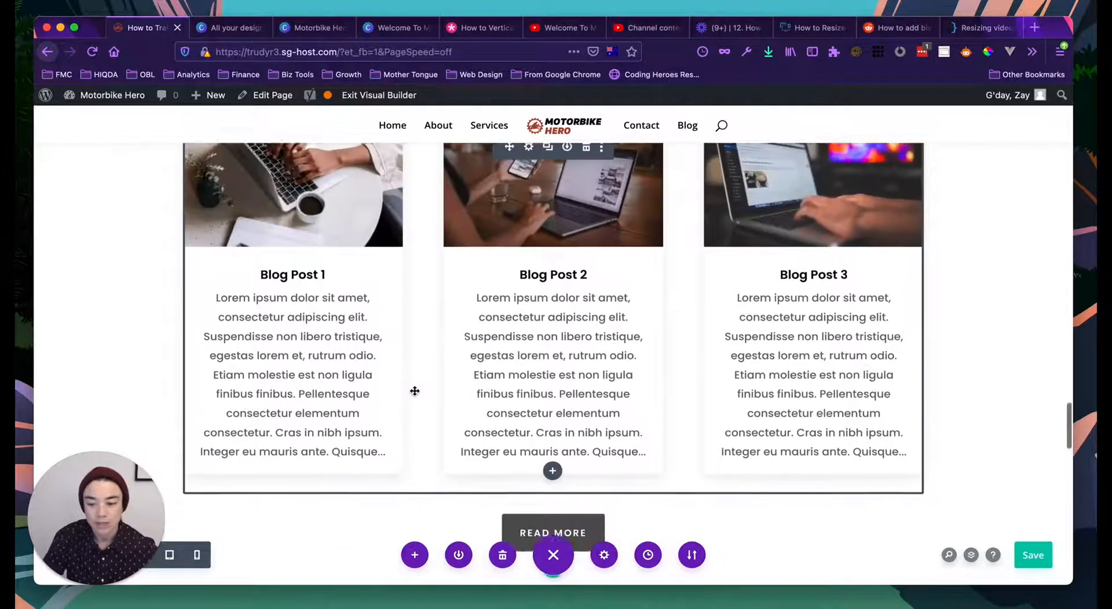
{"action": "scroll", "coordinate": [415, 391], "scroll_direction": "up", "scroll_amount": 1}
{"action": "scroll", "coordinate": [415, 391], "scroll_direction": "down", "scroll_amount": 4}
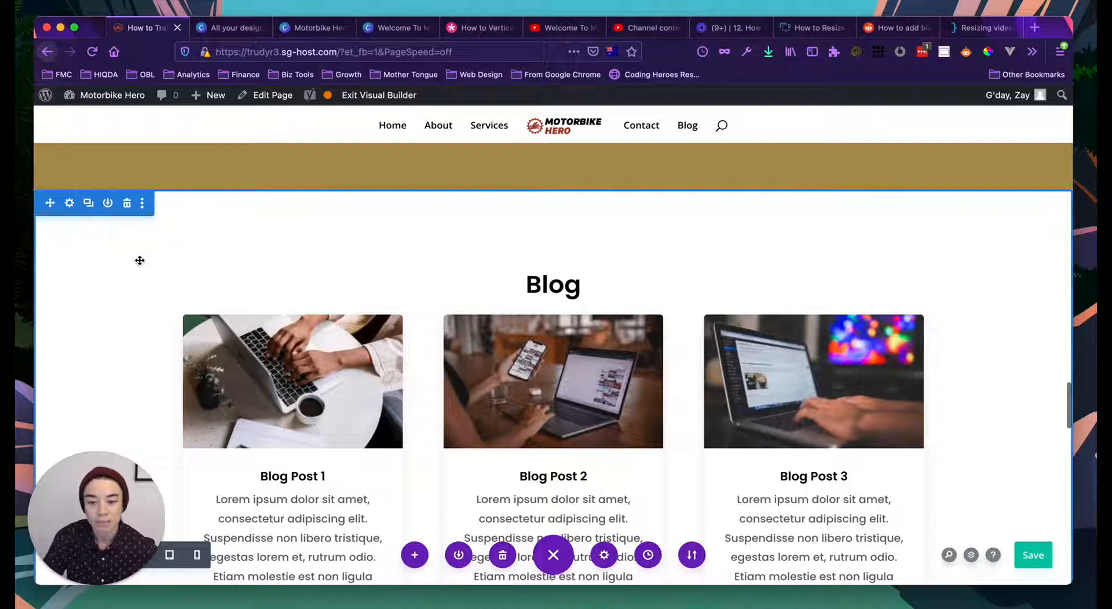
{"action": "scroll", "coordinate": [155, 310], "scroll_direction": "down", "scroll_amount": 4}
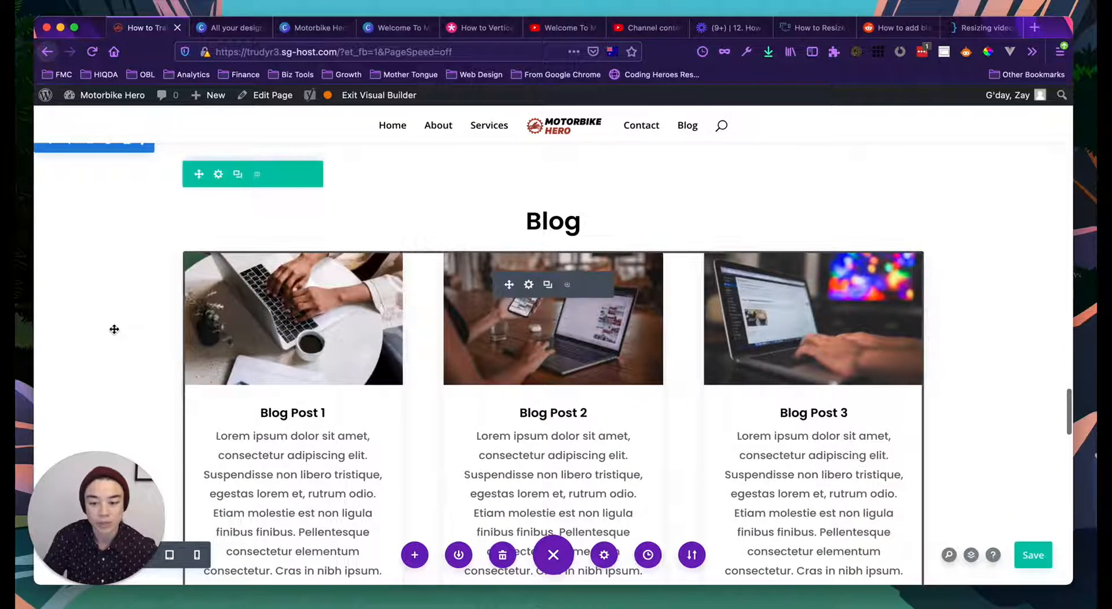
{"action": "scroll", "coordinate": [114, 327], "scroll_direction": "up", "scroll_amount": 3}
{"action": "scroll", "coordinate": [114, 329], "scroll_direction": "up", "scroll_amount": 1}
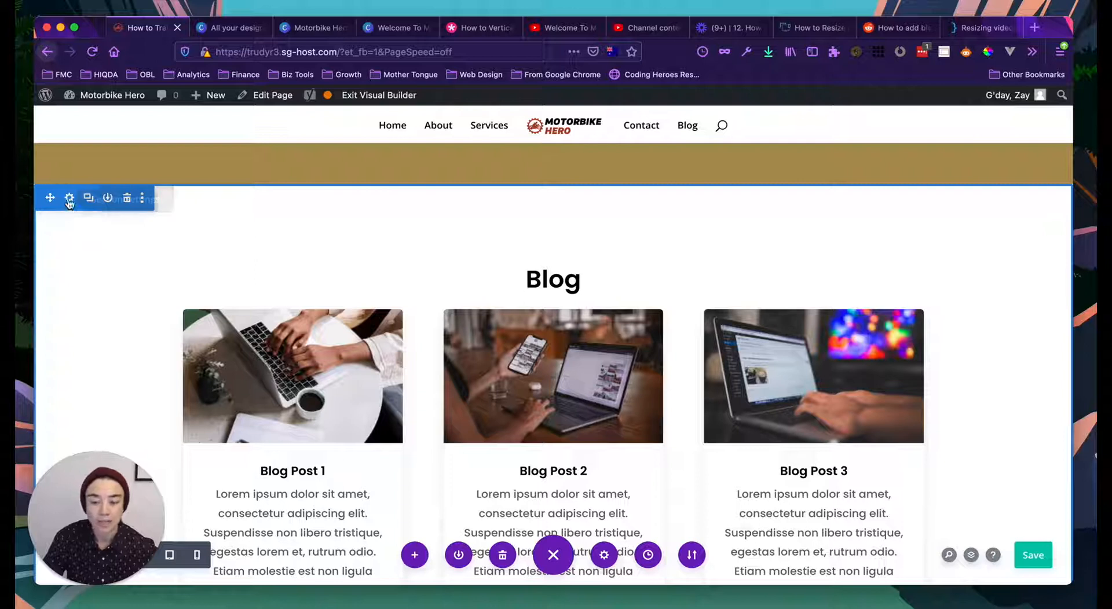
{"action": "scroll", "coordinate": [100, 287], "scroll_direction": "down", "scroll_amount": 3}
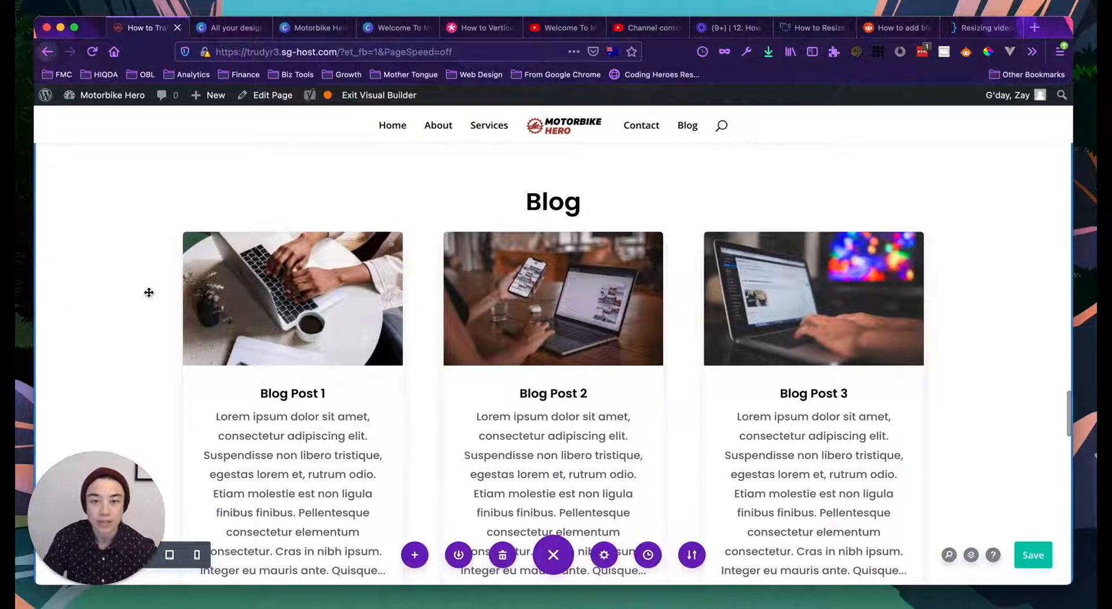
{"action": "scroll", "coordinate": [149, 293], "scroll_direction": "up", "scroll_amount": 1}
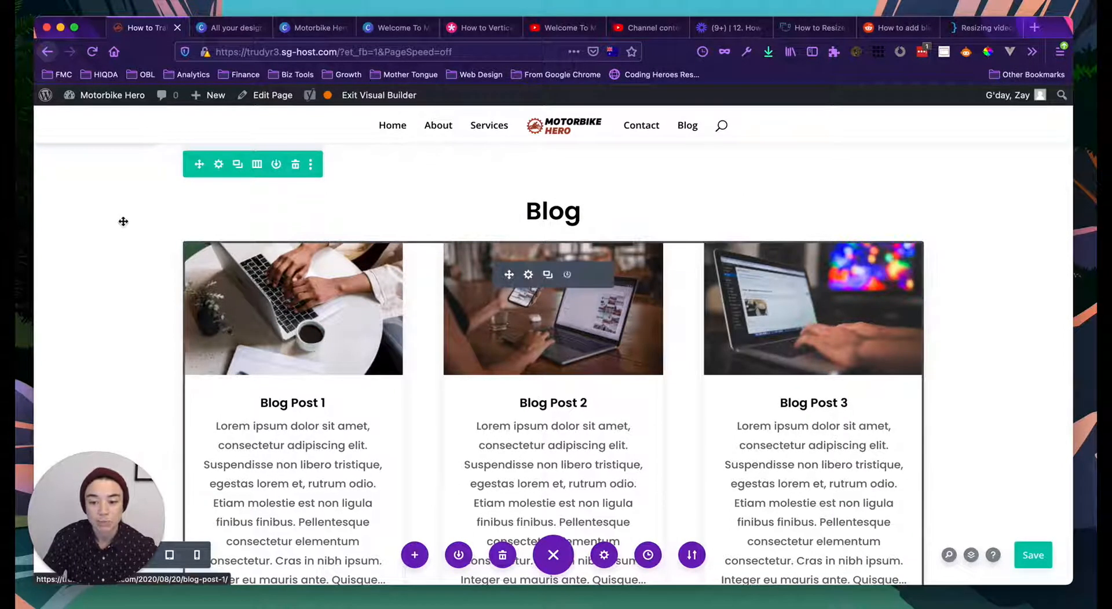
{"action": "scroll", "coordinate": [281, 183], "scroll_direction": "up", "scroll_amount": 2}
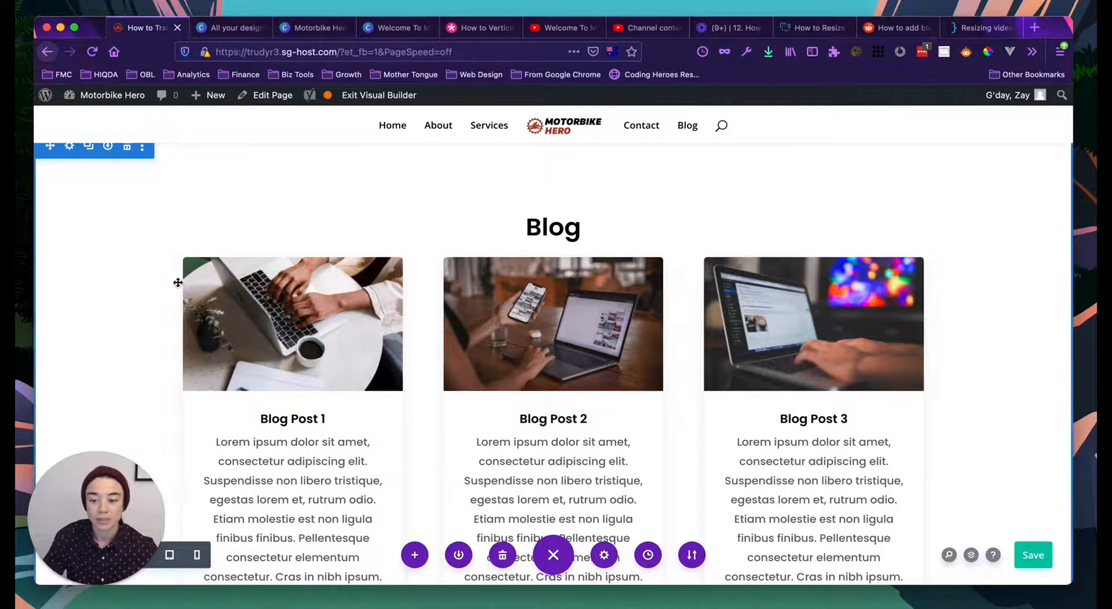
{"action": "scroll", "coordinate": [405, 267], "scroll_direction": "up", "scroll_amount": 1}
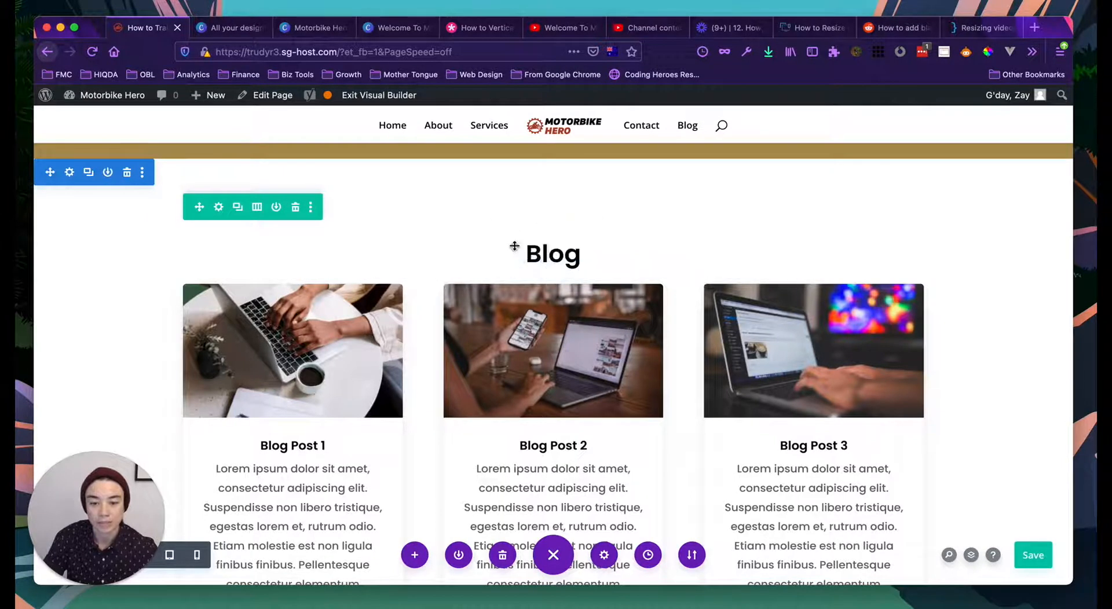
Step: Copy the row that holds the Our Courses heading and its red divider line
{"action": "scroll", "coordinate": [548, 260], "scroll_direction": "up", "scroll_amount": 3}
{"action": "scroll", "coordinate": [542, 260], "scroll_direction": "up", "scroll_amount": 15}
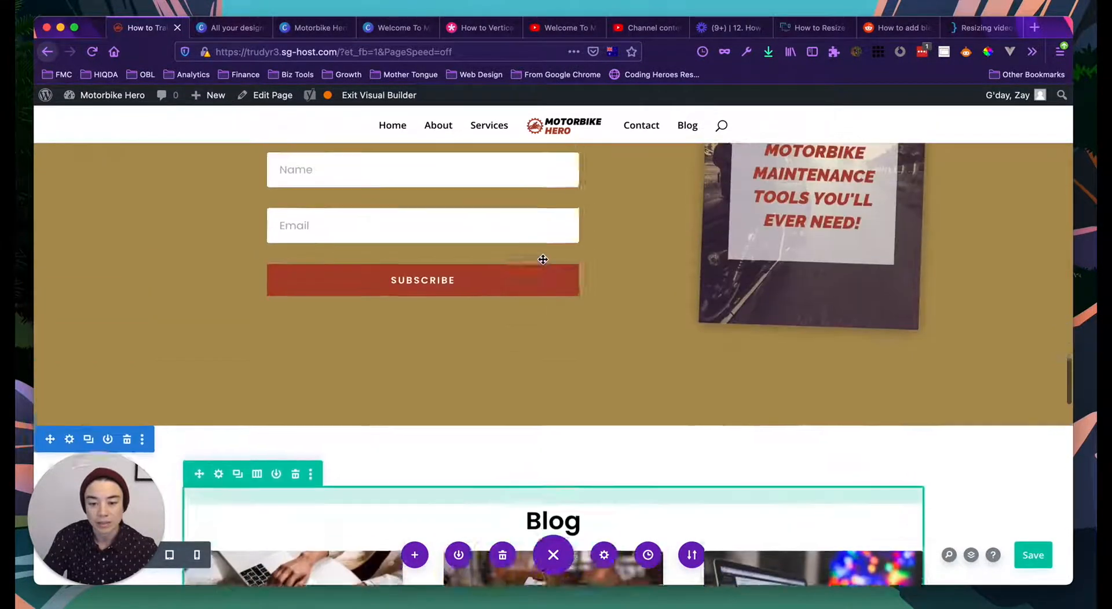
{"action": "scroll", "coordinate": [544, 264], "scroll_direction": "up", "scroll_amount": 15}
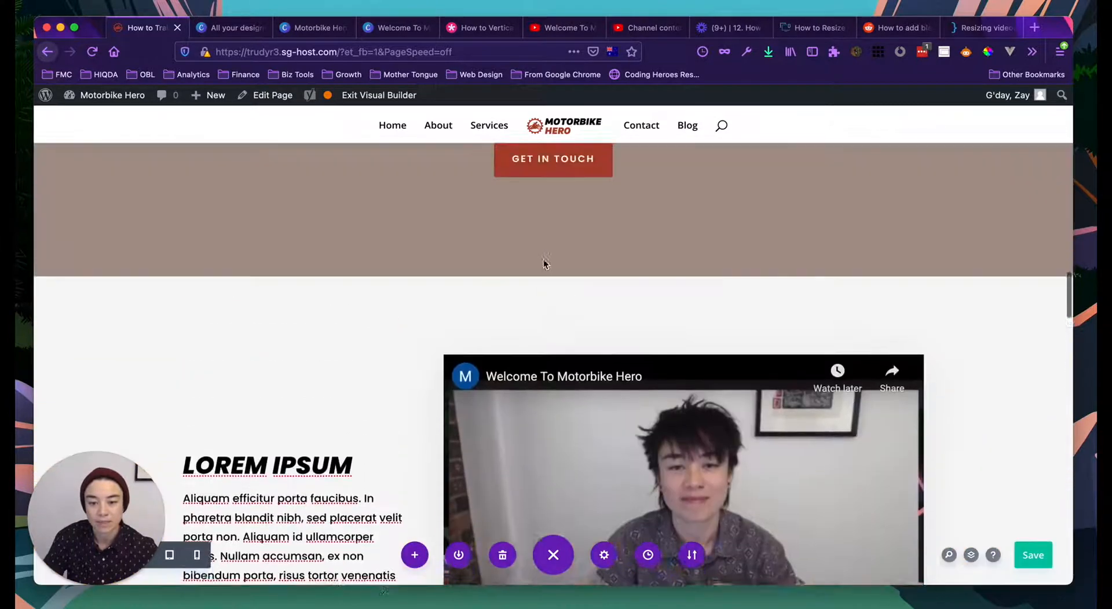
{"action": "scroll", "coordinate": [543, 265], "scroll_direction": "up", "scroll_amount": 3}
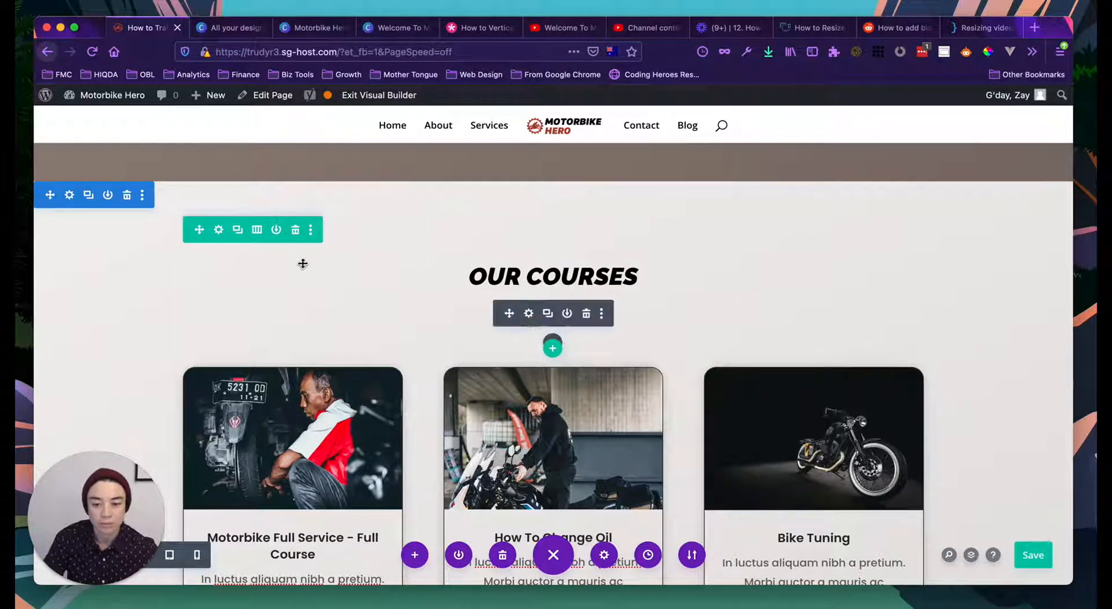
{"action": "left_click", "coordinate": [311, 232]}
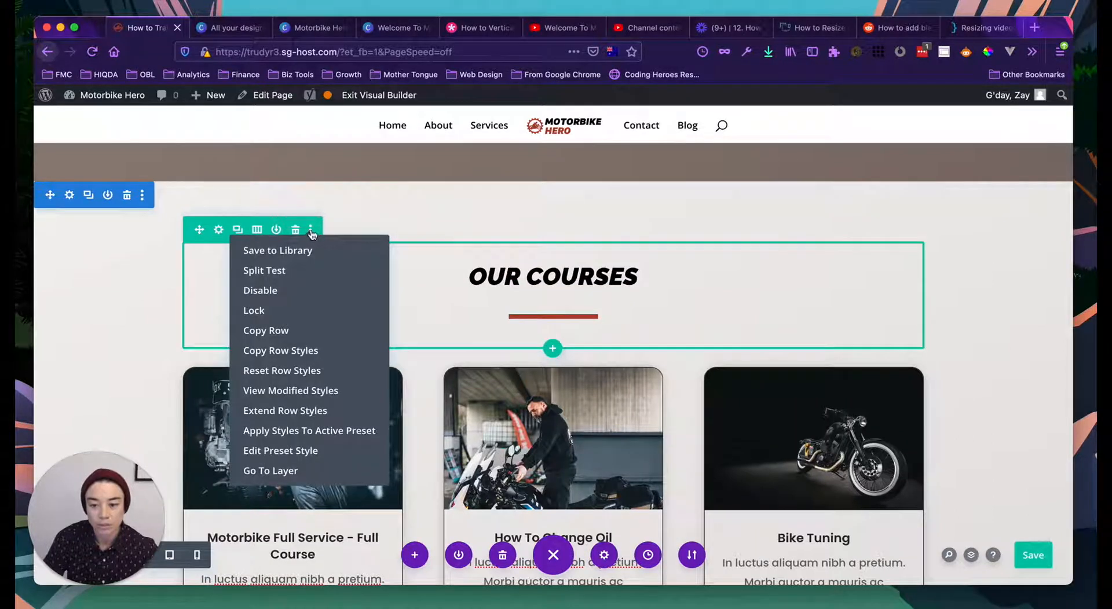
{"action": "left_click", "coordinate": [288, 331]}
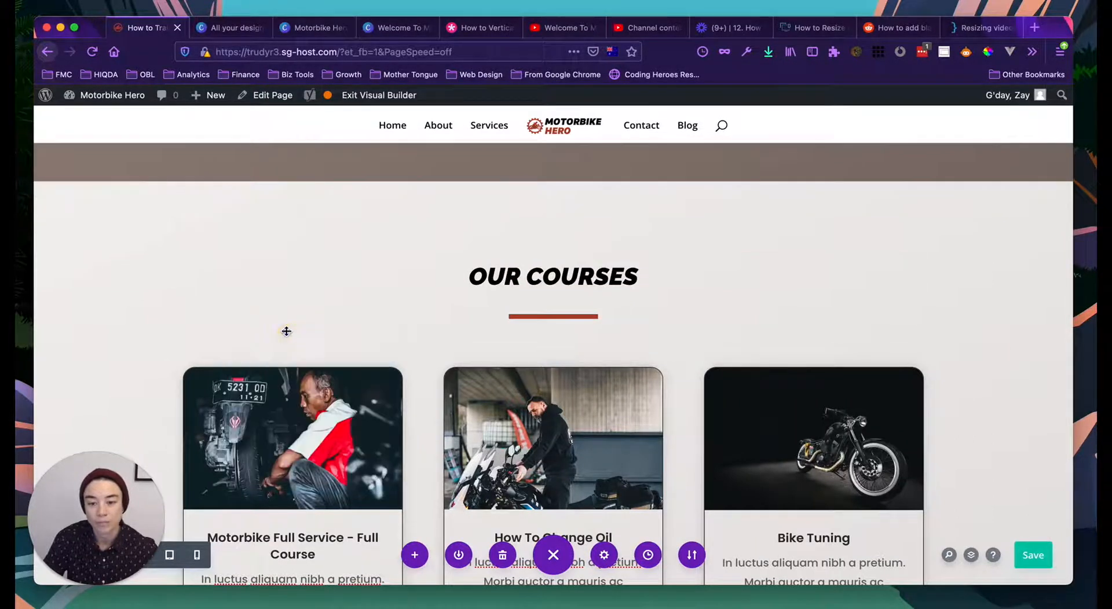
Step: Paste the copied Our Courses heading row into the Blog section, directly below the Read More button
{"action": "scroll", "coordinate": [365, 405], "scroll_direction": "down", "scroll_amount": 10}
{"action": "scroll", "coordinate": [365, 406], "scroll_direction": "down", "scroll_amount": 10}
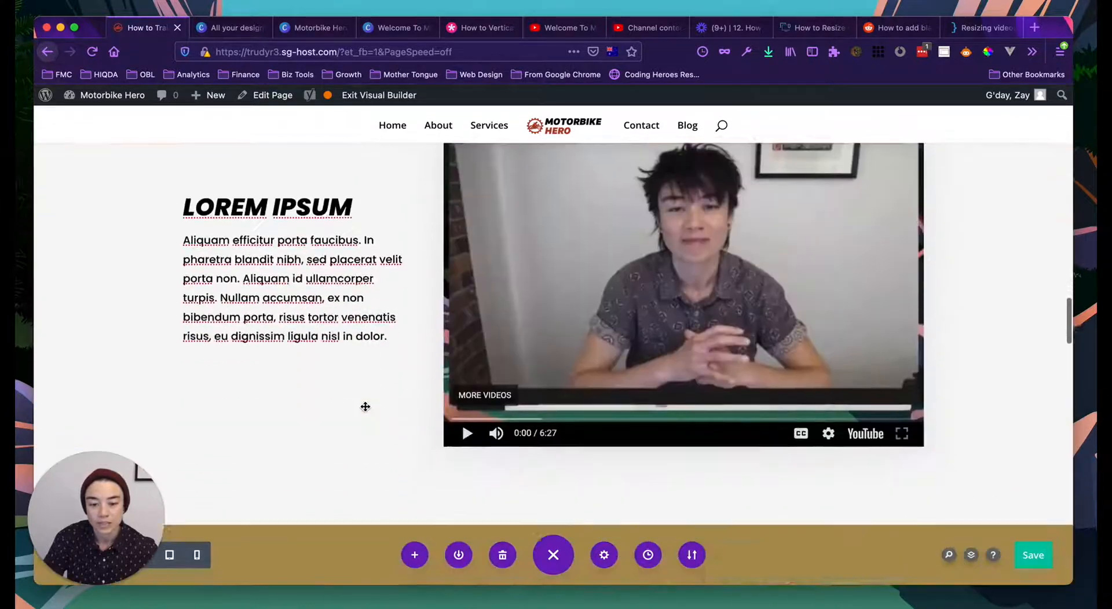
{"action": "scroll", "coordinate": [366, 407], "scroll_direction": "down", "scroll_amount": 5}
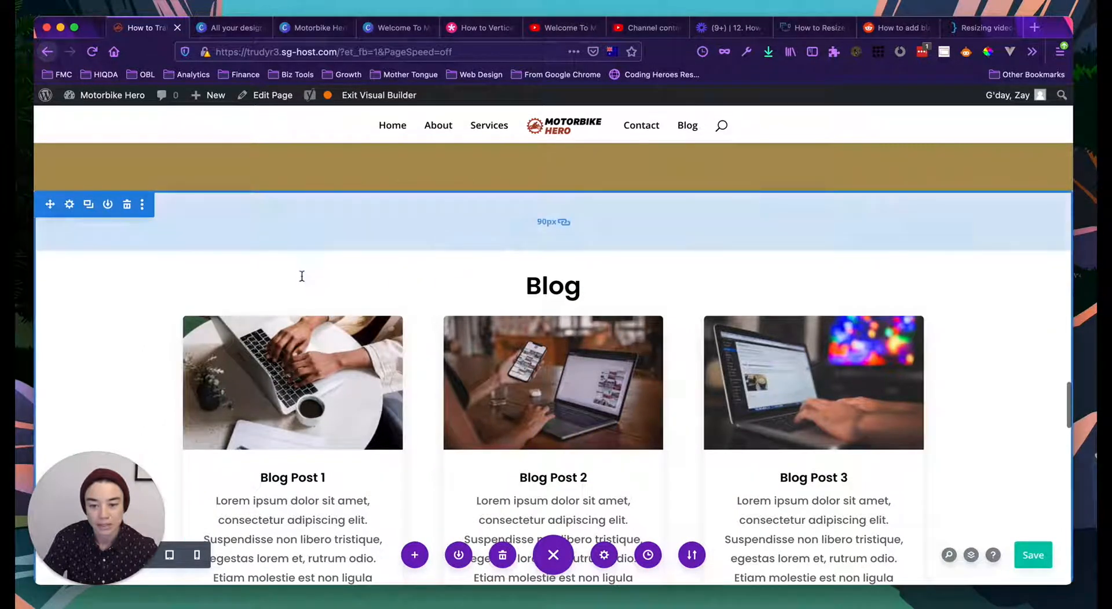
{"action": "scroll", "coordinate": [296, 276], "scroll_direction": "down", "scroll_amount": 1}
{"action": "scroll", "coordinate": [360, 333], "scroll_direction": "down", "scroll_amount": 3}
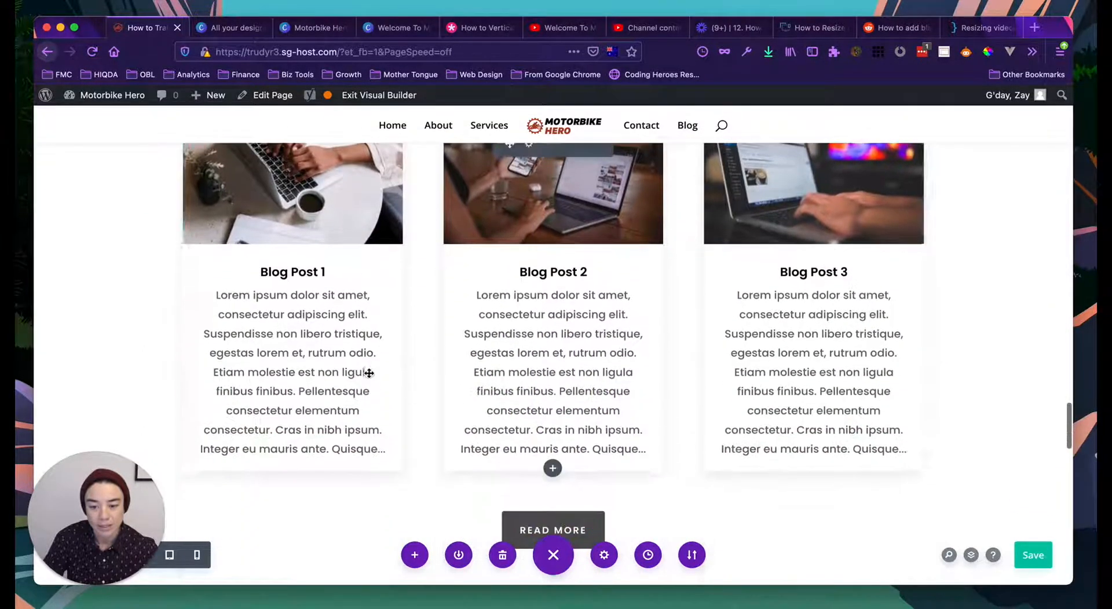
{"action": "scroll", "coordinate": [440, 449], "scroll_direction": "down", "scroll_amount": 2}
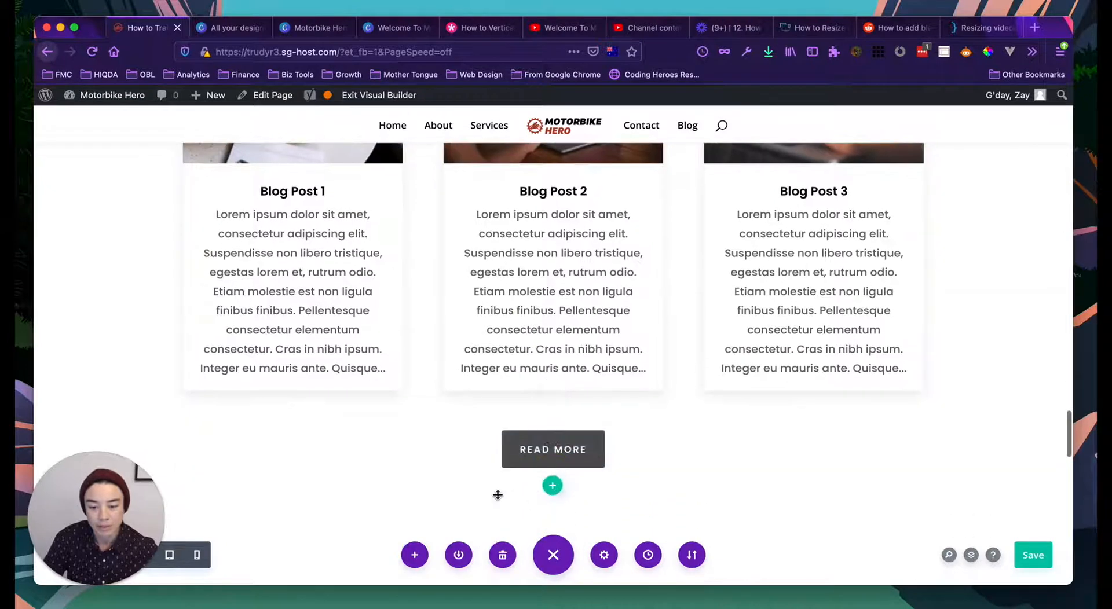
{"action": "scroll", "coordinate": [498, 494], "scroll_direction": "down", "scroll_amount": 1}
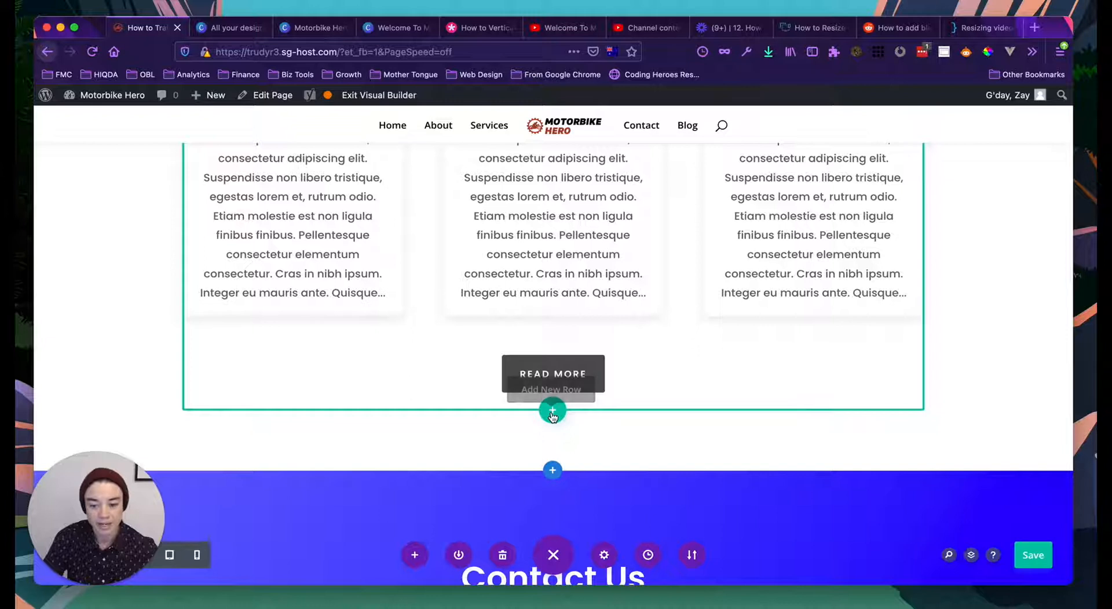
{"action": "right_click", "coordinate": [552, 416]}
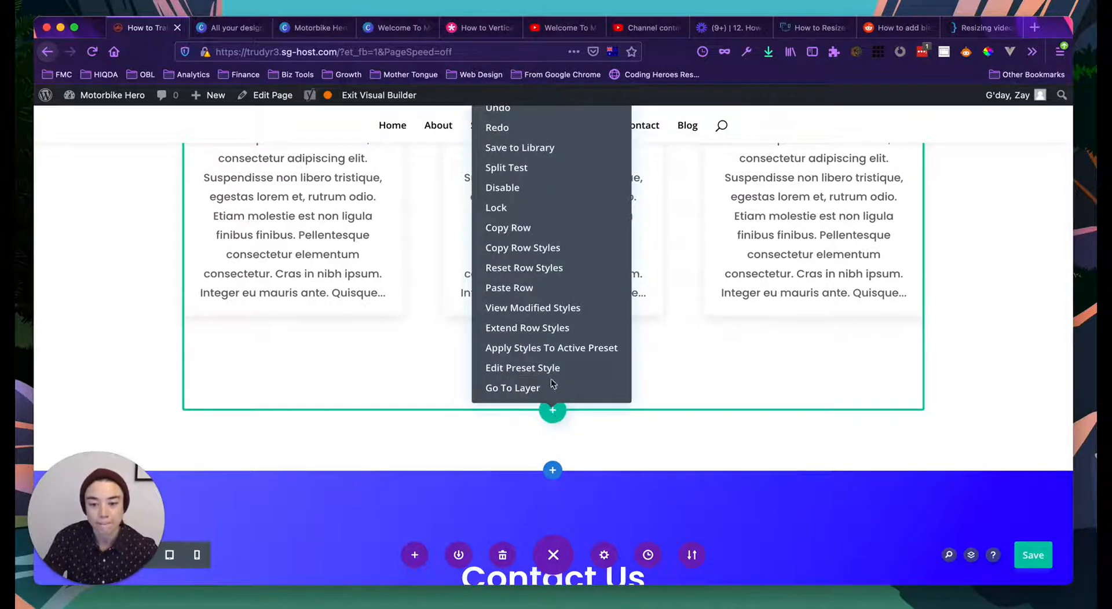
{"action": "left_click", "coordinate": [518, 289]}
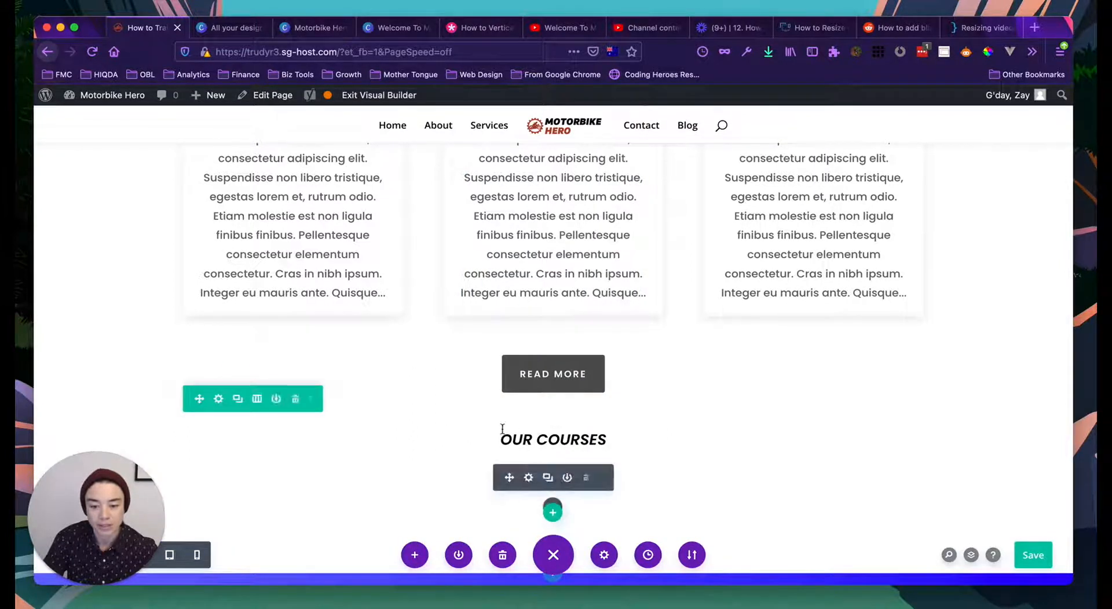
Step: Move the pasted heading row to the start of the Blog section and delete the old plain Blog heading
{"action": "scroll", "coordinate": [218, 445], "scroll_direction": "up", "scroll_amount": 2}
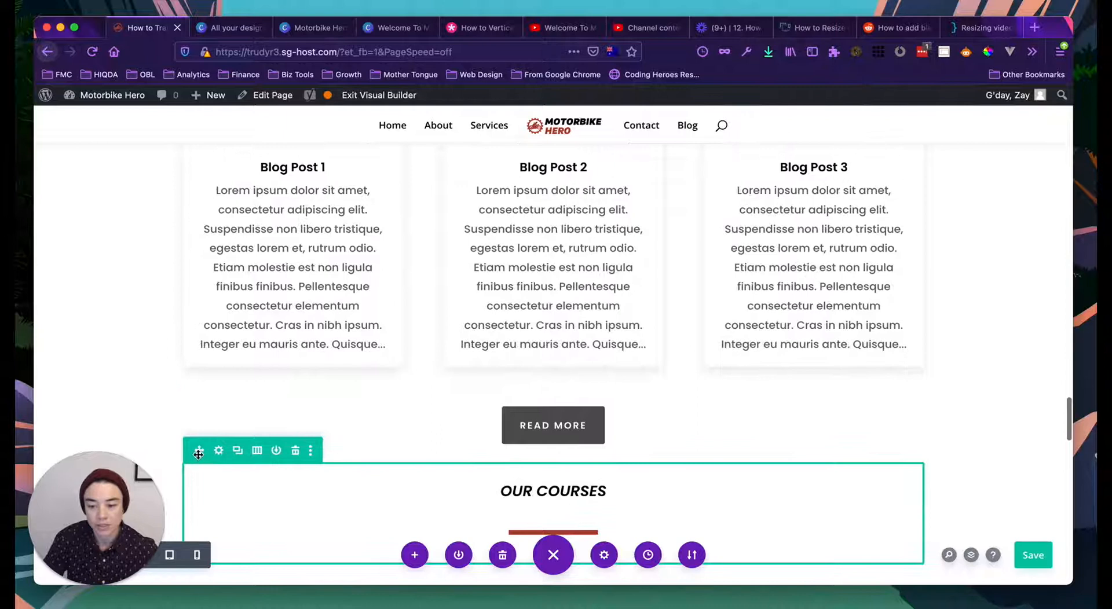
{"action": "left_click_drag", "start_coordinate": [199, 450], "coordinate": [239, 231]}
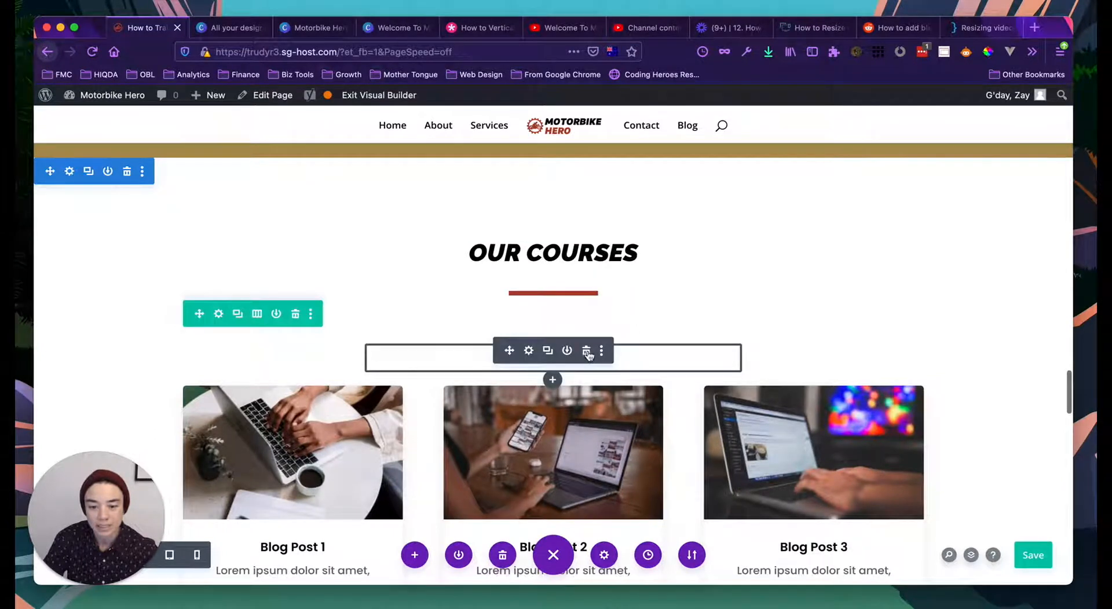
{"action": "left_click", "coordinate": [587, 351]}
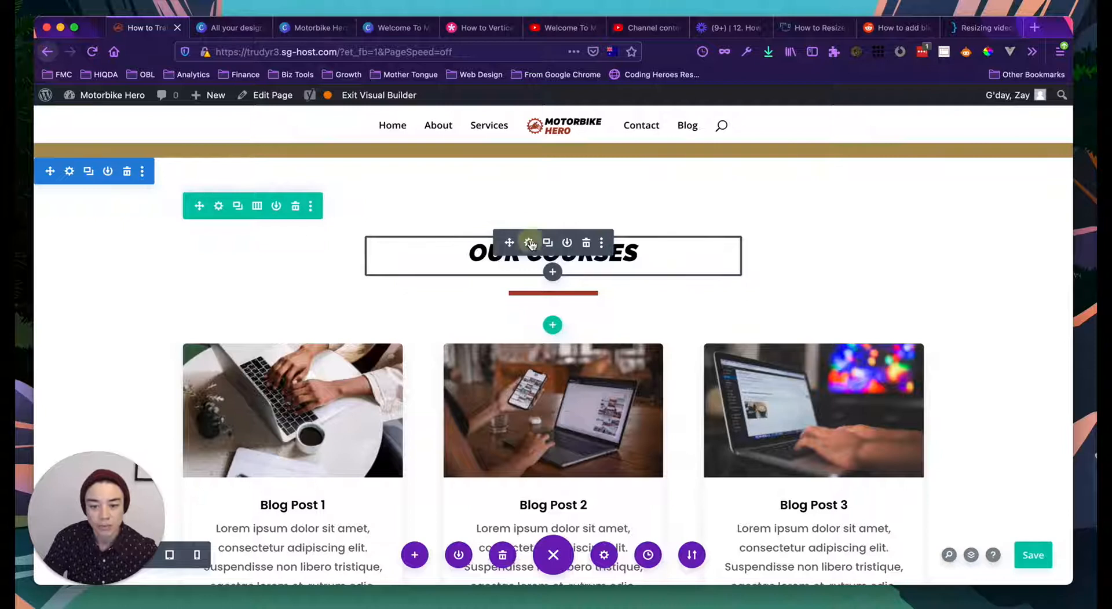
Step: Replace the text of the Our Courses heading above the blog post cards with "Blog" and save the module
{"action": "left_click", "coordinate": [528, 244]}
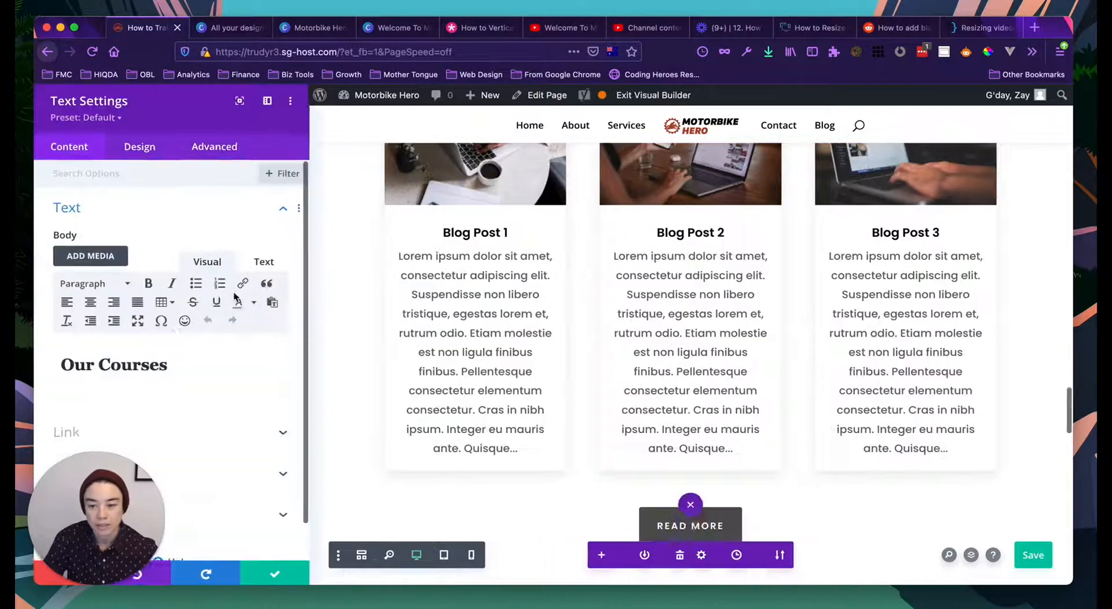
{"action": "triple_click", "coordinate": [113, 365]}
{"action": "type", "text": "Blog"}
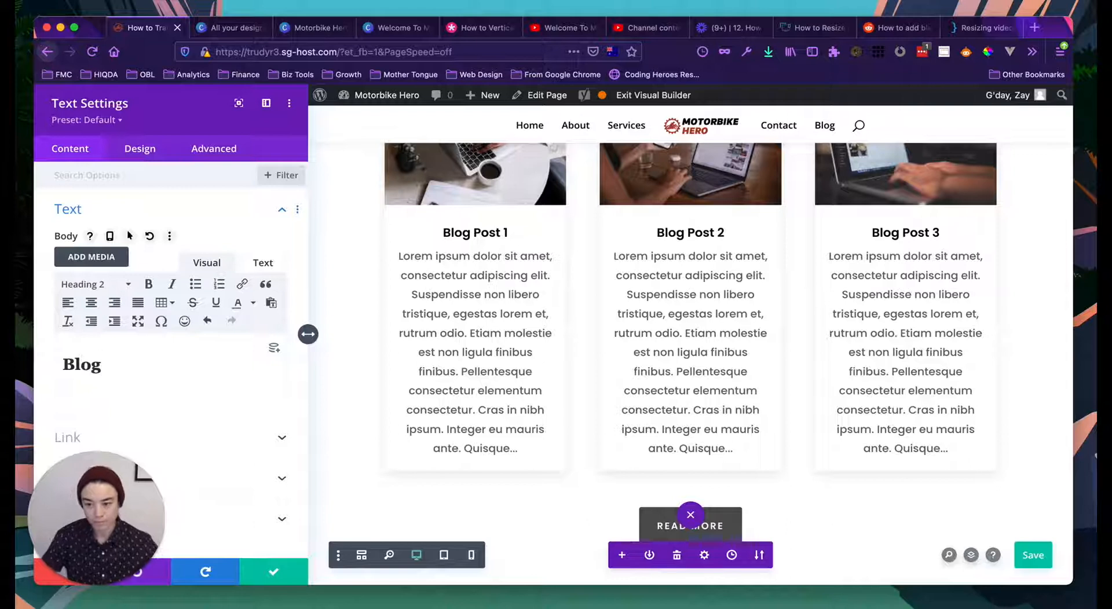
{"action": "left_click", "coordinate": [270, 568]}
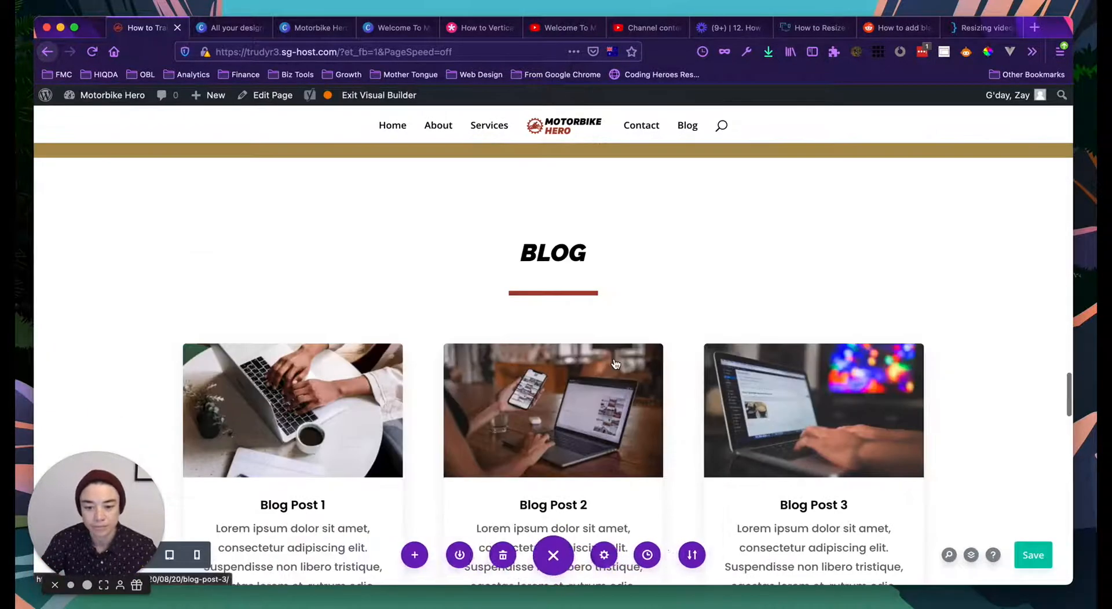
Step: Check the restyled Blog section, and open the site's WordPress Dashboard in a separate browser tab
{"action": "scroll", "coordinate": [615, 364], "scroll_direction": "up", "scroll_amount": 2}
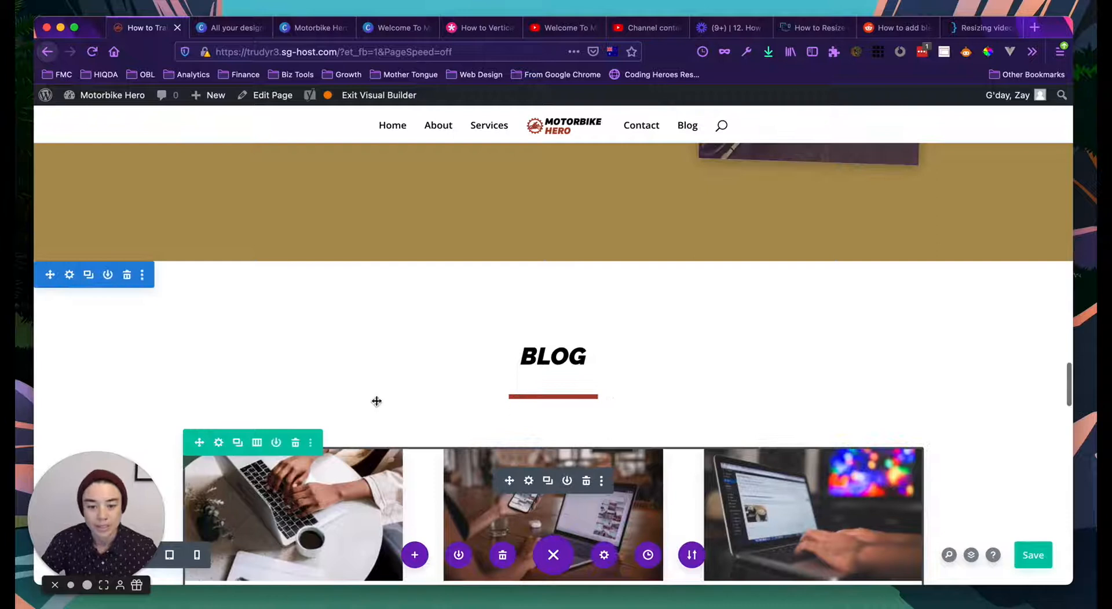
{"action": "scroll", "coordinate": [695, 358], "scroll_direction": "down", "scroll_amount": 1}
{"action": "scroll", "coordinate": [697, 358], "scroll_direction": "down", "scroll_amount": 3}
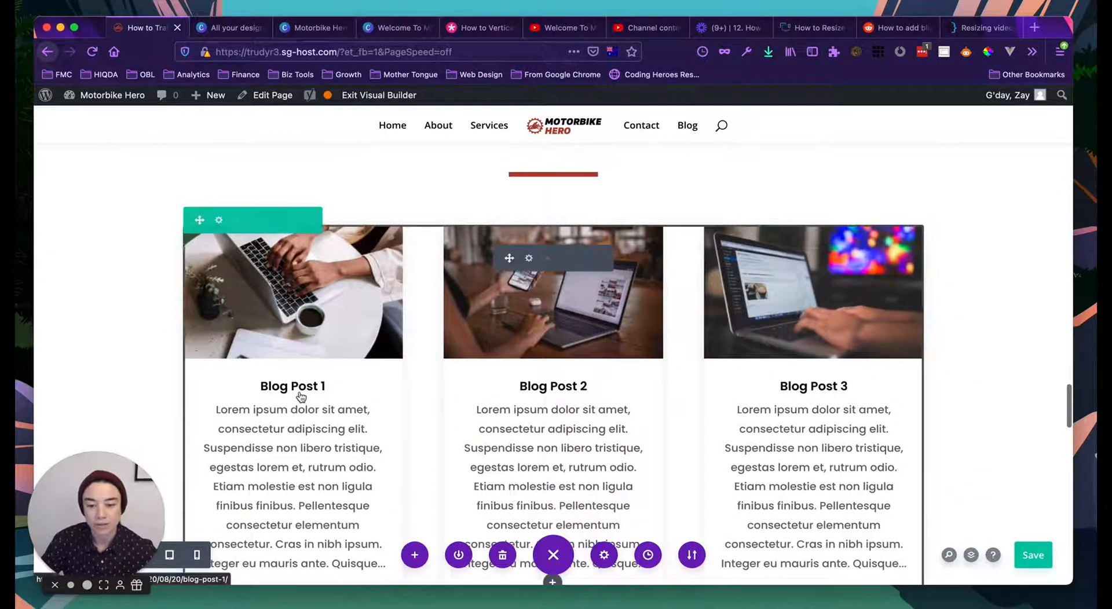
{"action": "scroll", "coordinate": [300, 397], "scroll_direction": "down", "scroll_amount": 2}
{"action": "scroll", "coordinate": [300, 392], "scroll_direction": "up", "scroll_amount": 1}
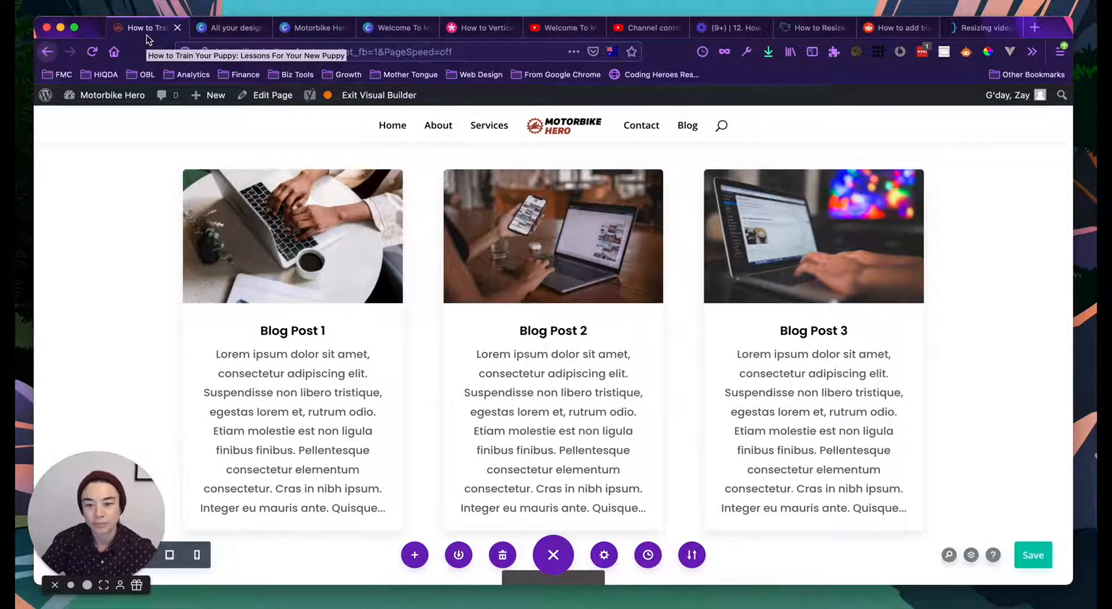
{"action": "mouse_move", "coordinate": [96, 107]}
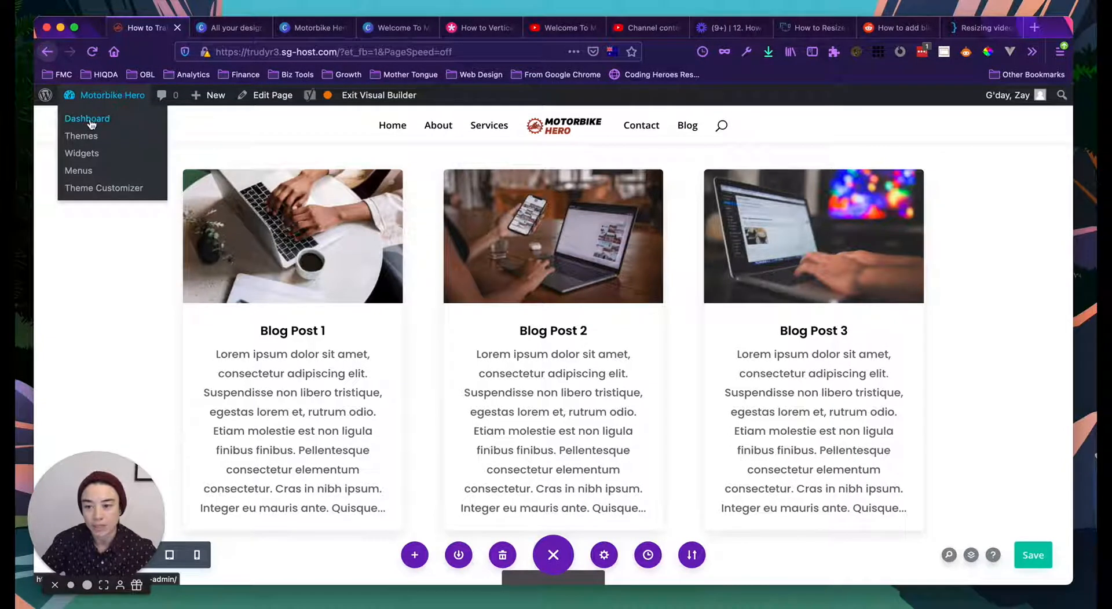
{"action": "right_click", "coordinate": [90, 125]}
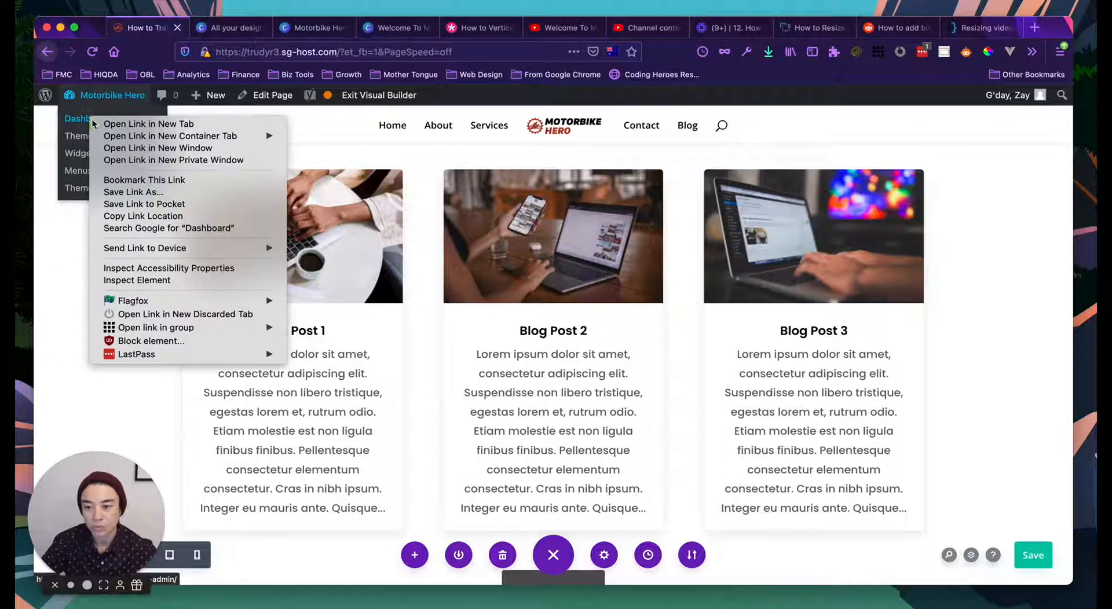
{"action": "left_click", "coordinate": [124, 127]}
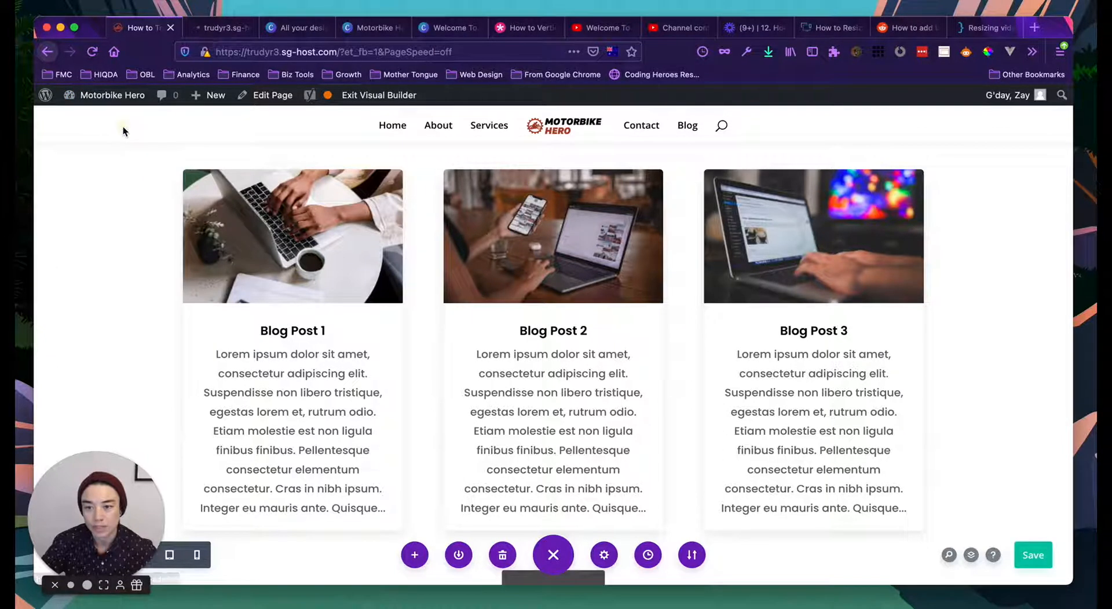
{"action": "left_click", "coordinate": [220, 30]}
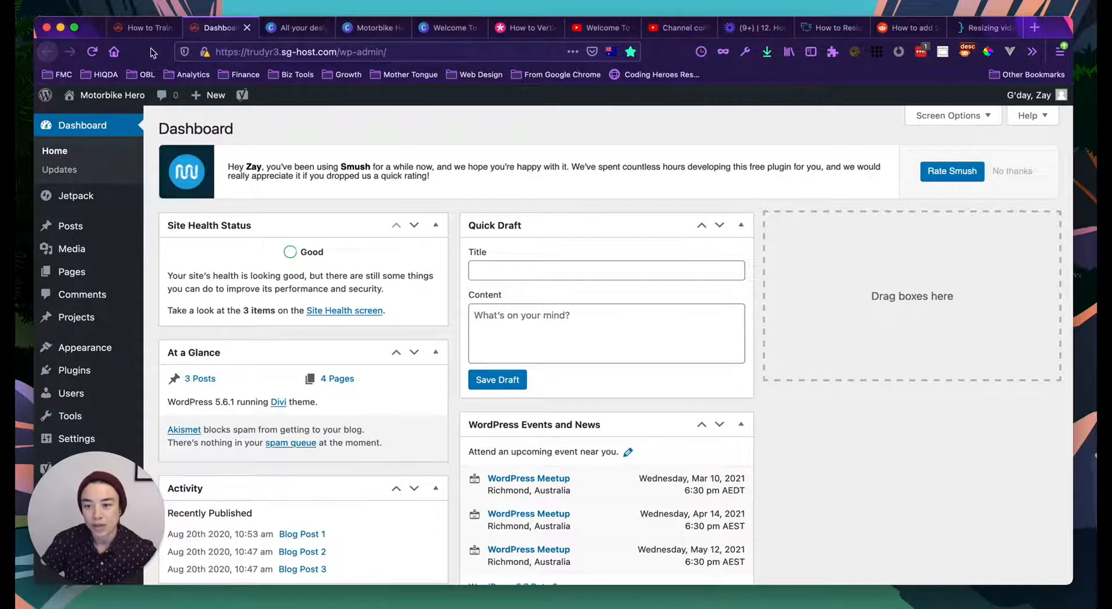
Step: Open the list of all the site's blog posts in the WordPress Dashboard
{"action": "left_click", "coordinate": [141, 30]}
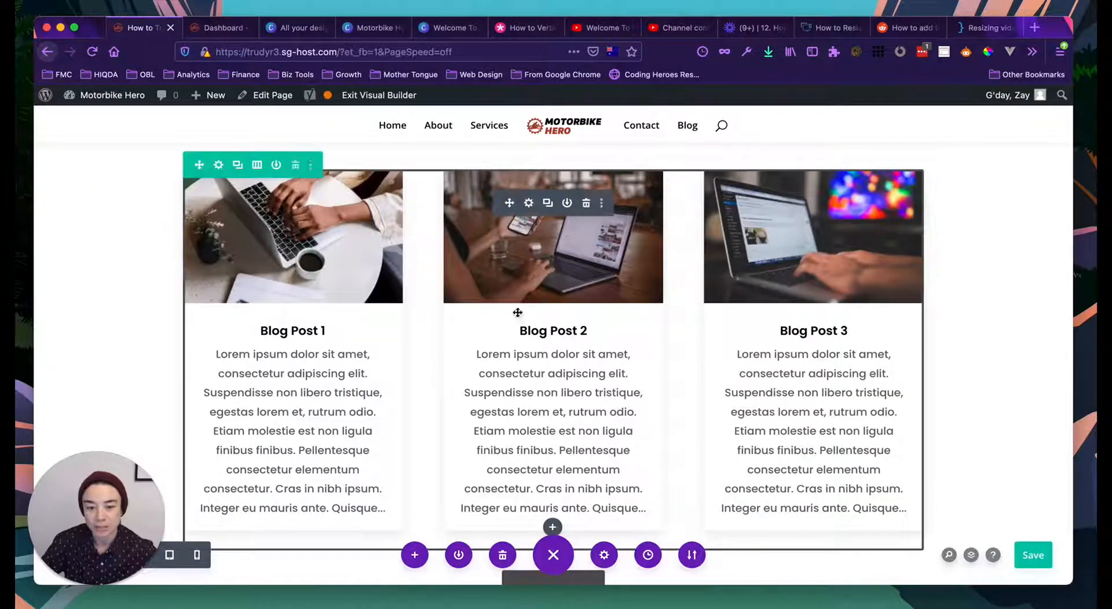
{"action": "left_click", "coordinate": [209, 27]}
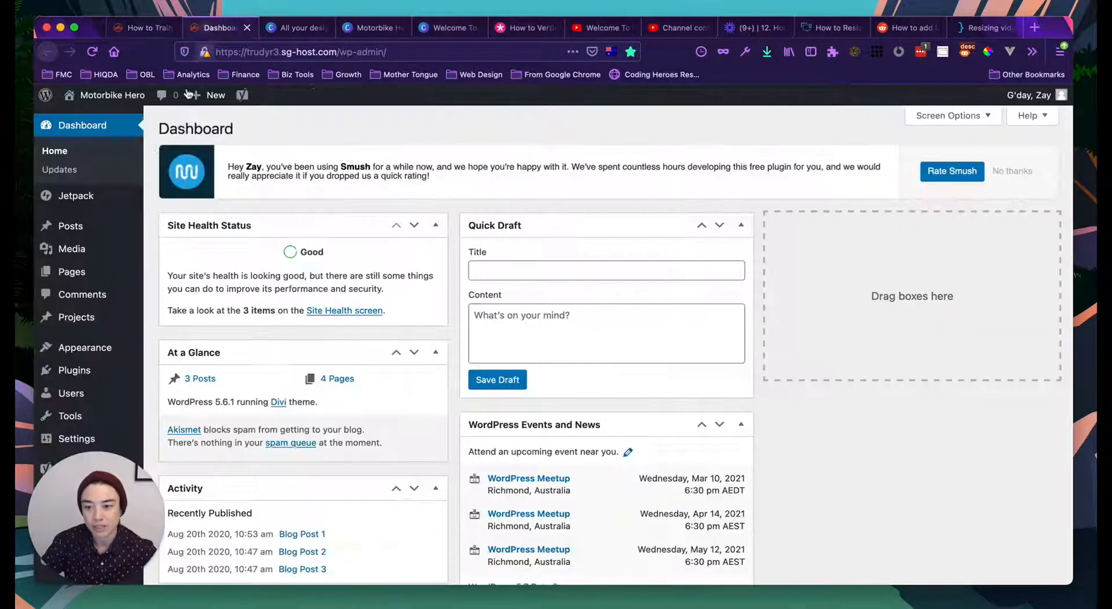
{"action": "mouse_move", "coordinate": [85, 229]}
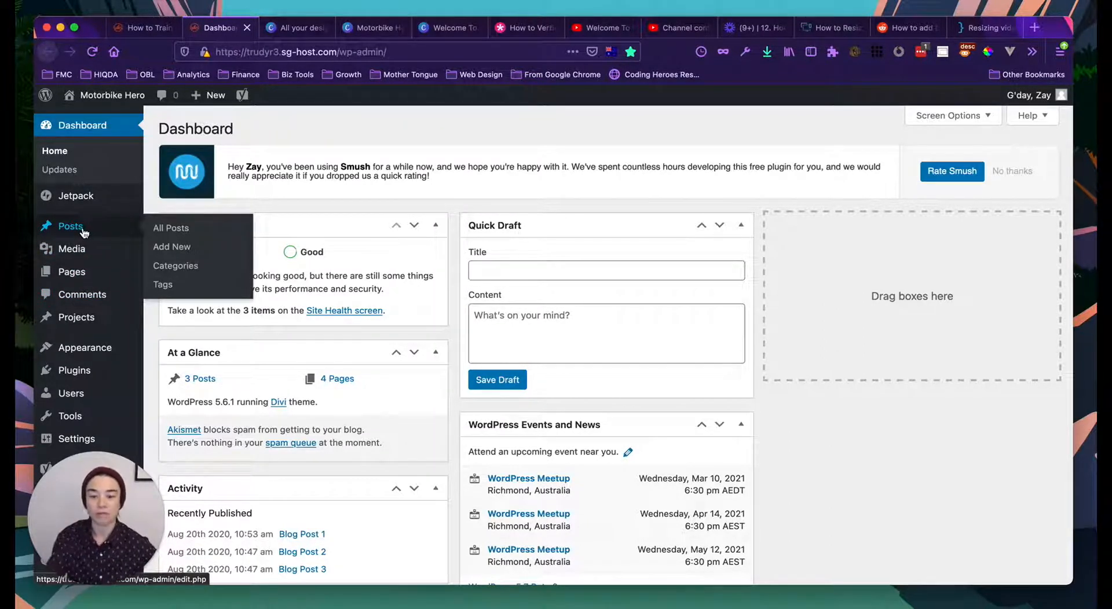
{"action": "mouse_move", "coordinate": [77, 279]}
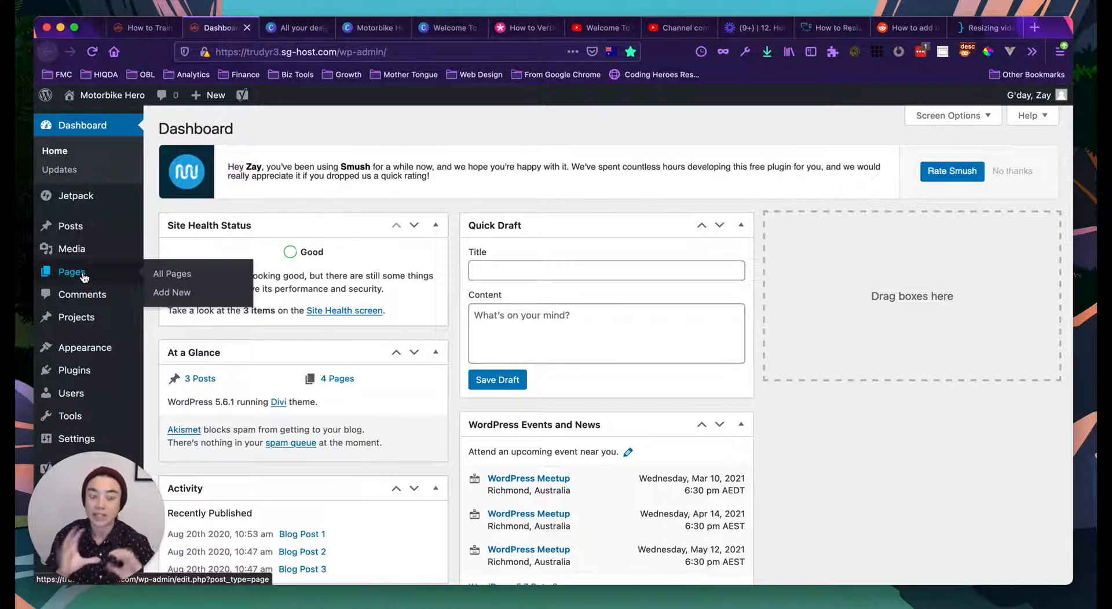
{"action": "left_click", "coordinate": [79, 233]}
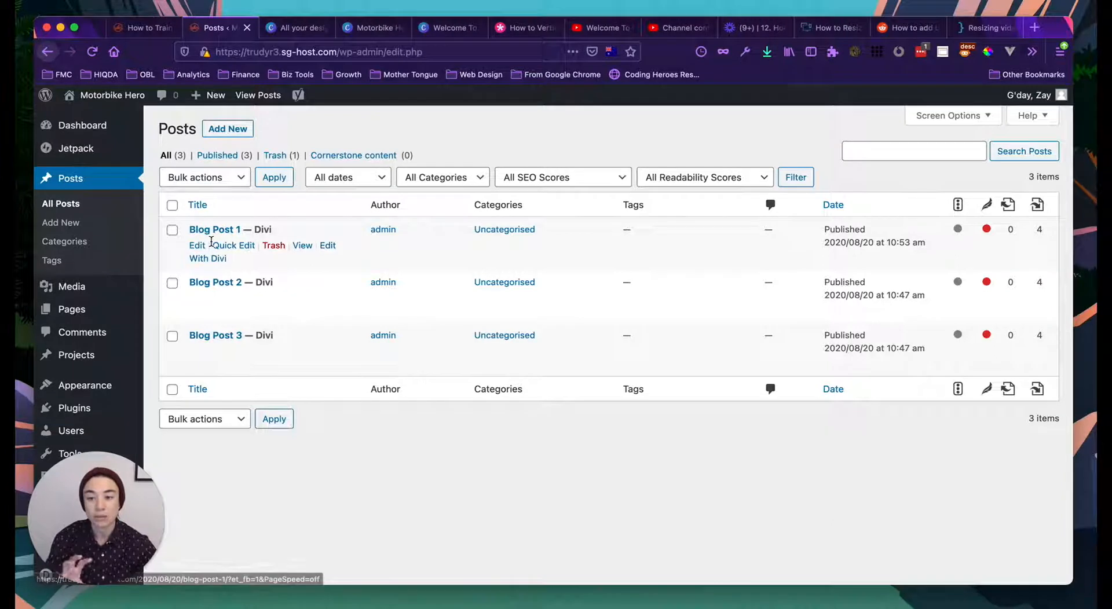
Step: Examine the Blog module's content settings, such as Post Type and Post Count, against the posts list, and close them
{"action": "left_click", "coordinate": [142, 30]}
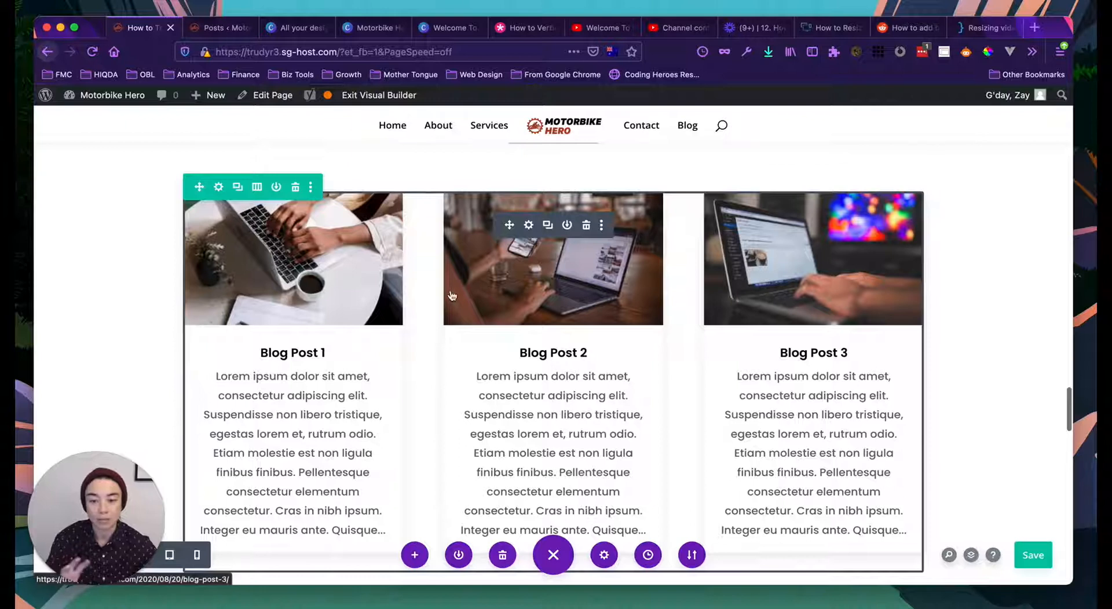
{"action": "left_click", "coordinate": [529, 227]}
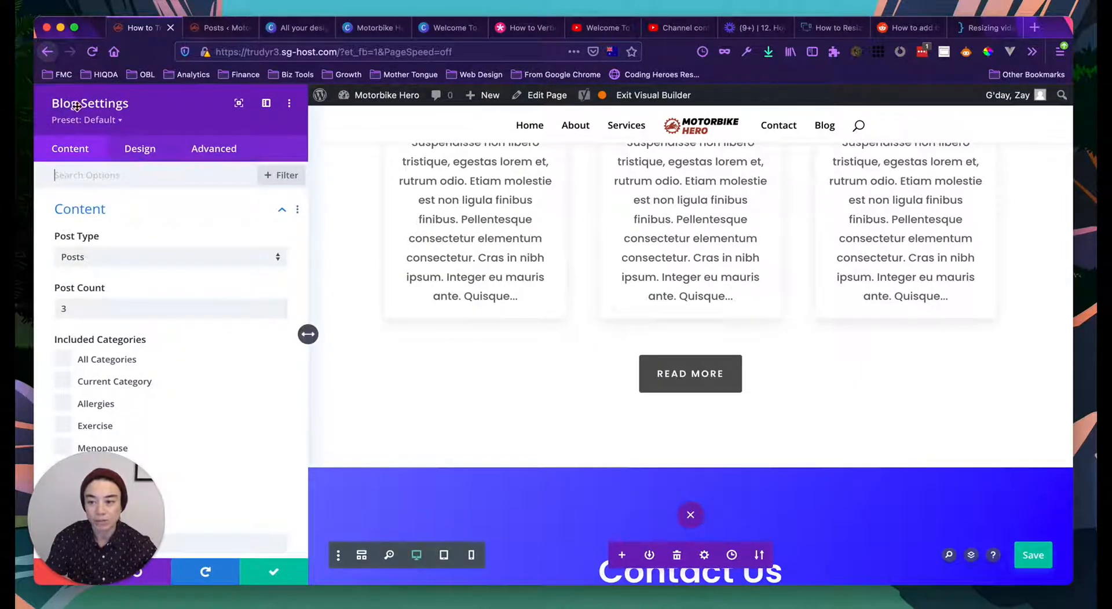
{"action": "scroll", "coordinate": [427, 330], "scroll_direction": "up", "scroll_amount": 5}
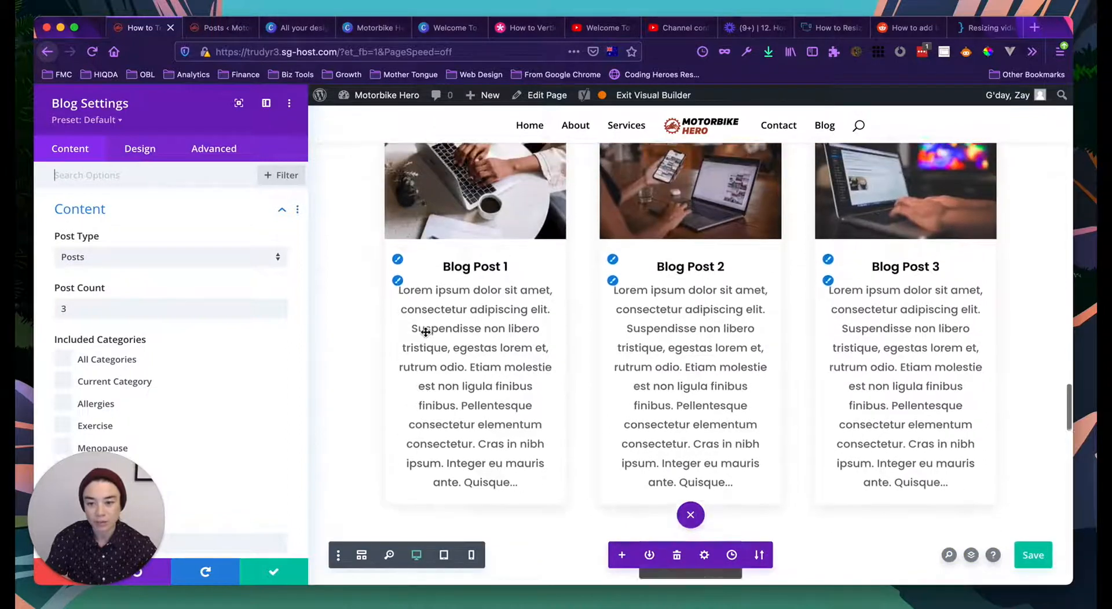
{"action": "scroll", "coordinate": [426, 331], "scroll_direction": "up", "scroll_amount": 2}
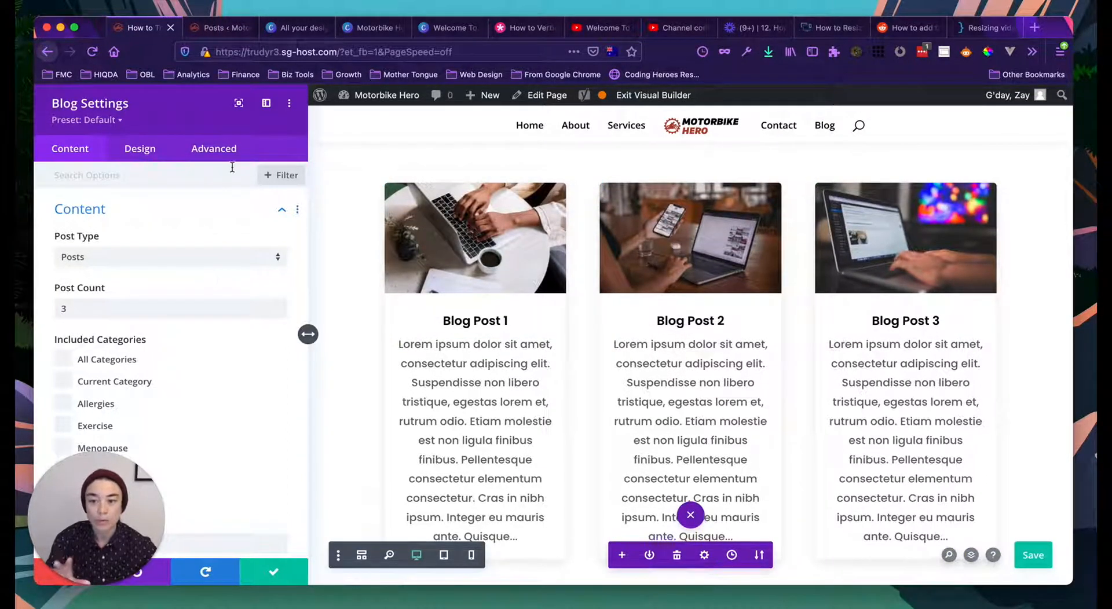
{"action": "left_click", "coordinate": [214, 29]}
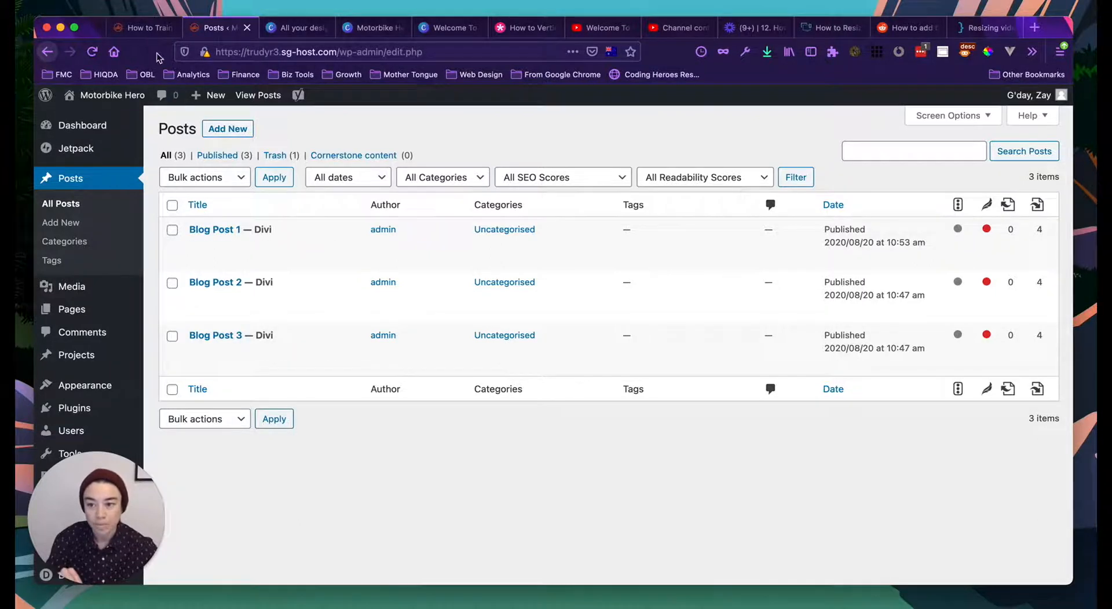
{"action": "left_click", "coordinate": [143, 28]}
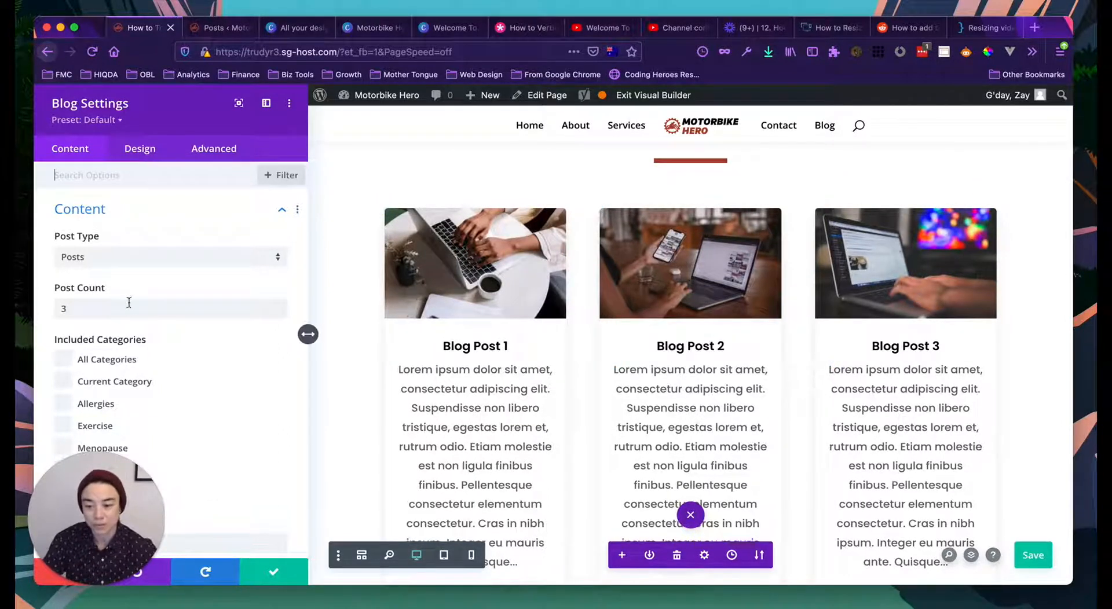
{"action": "left_click", "coordinate": [275, 576]}
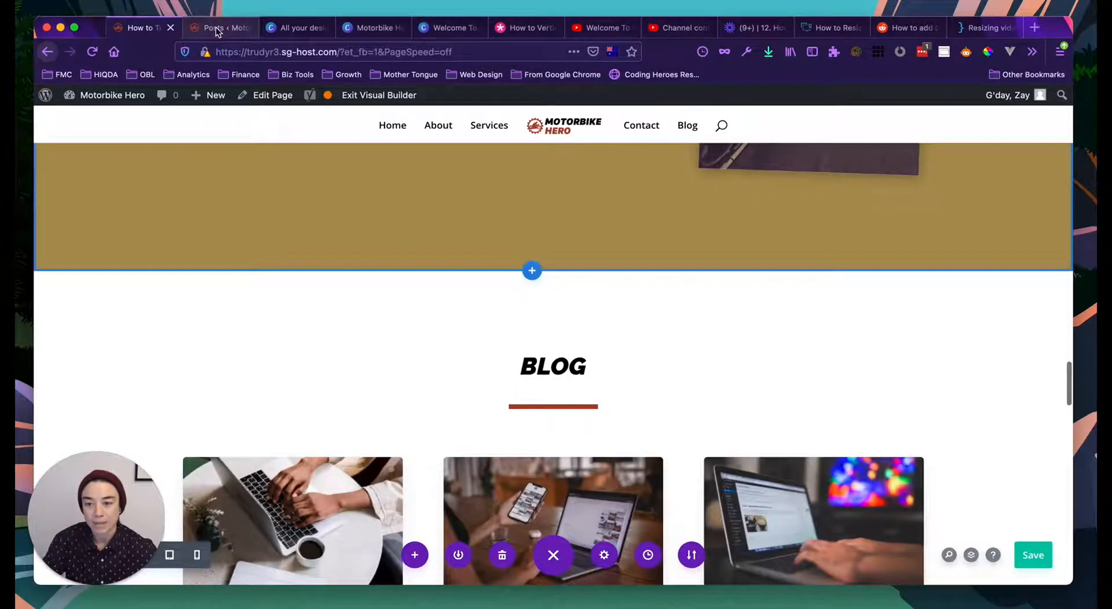
Step: Compare the dashboard's posts list with the three post cards in the page's Blog section
{"action": "scroll", "coordinate": [269, 249], "scroll_direction": "down", "scroll_amount": 3}
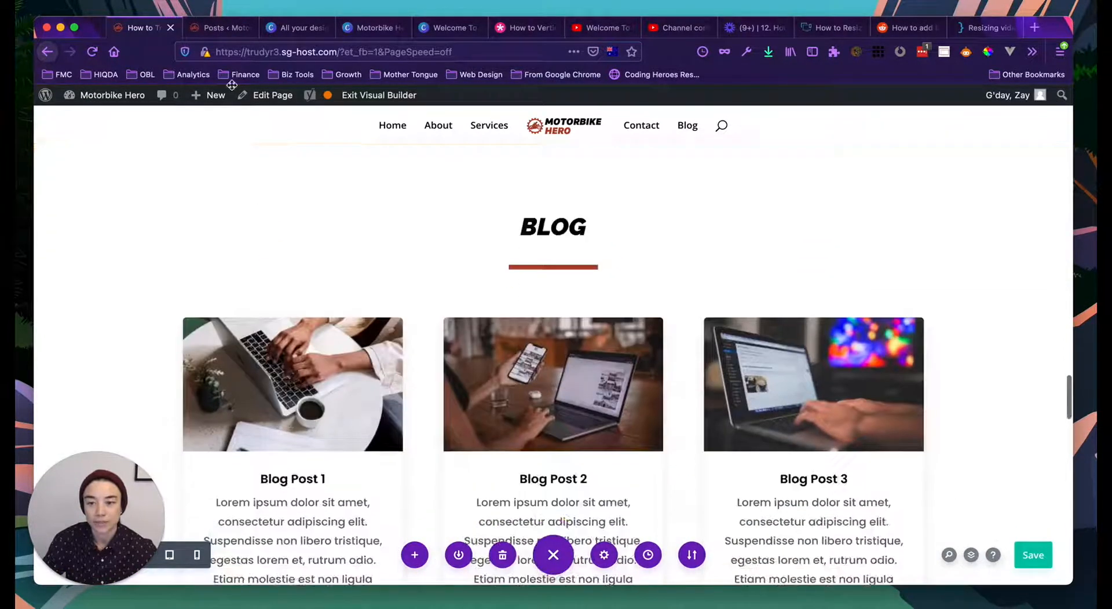
{"action": "left_click", "coordinate": [220, 29]}
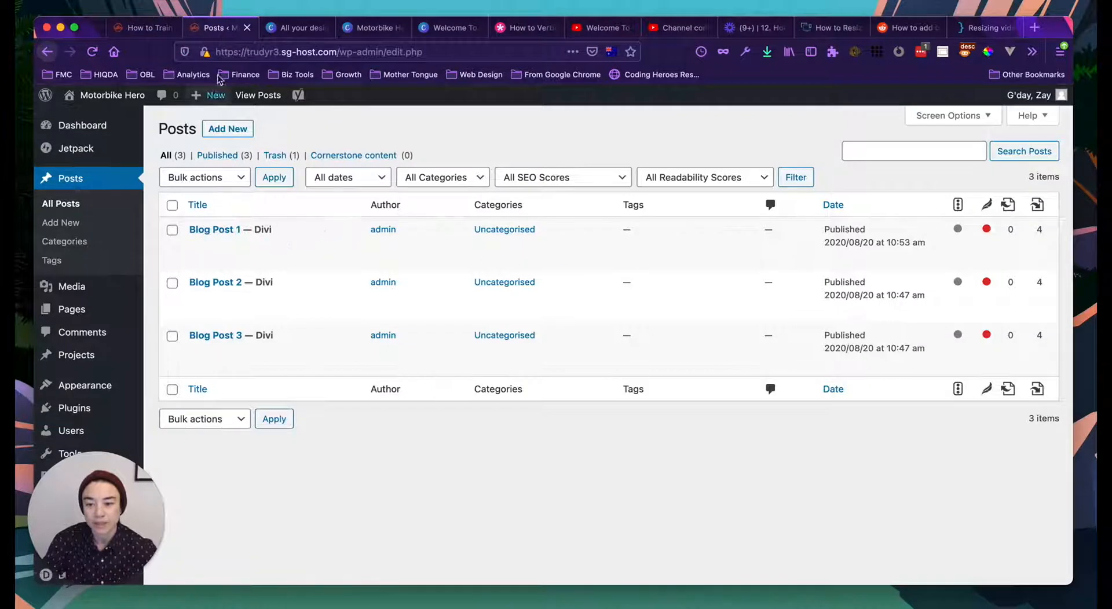
{"action": "left_click", "coordinate": [142, 27]}
{"action": "scroll", "coordinate": [318, 401], "scroll_direction": "down", "scroll_amount": 3}
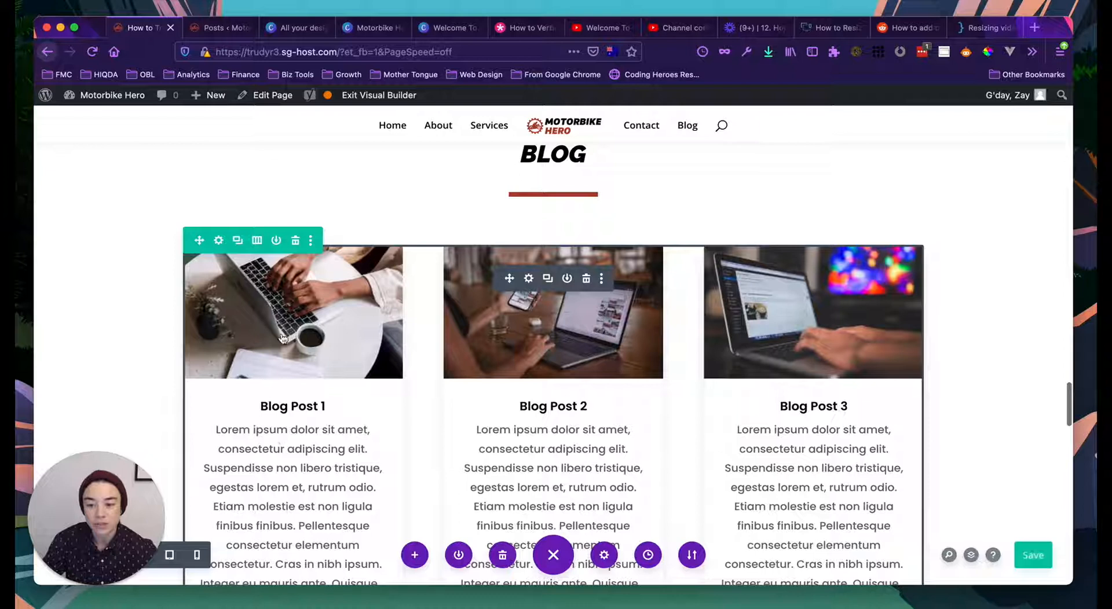
Step: Open Blog Post 1 for editing from the WordPress posts list and dismiss the block editor's welcome guide
{"action": "scroll", "coordinate": [283, 348], "scroll_direction": "down", "scroll_amount": 2}
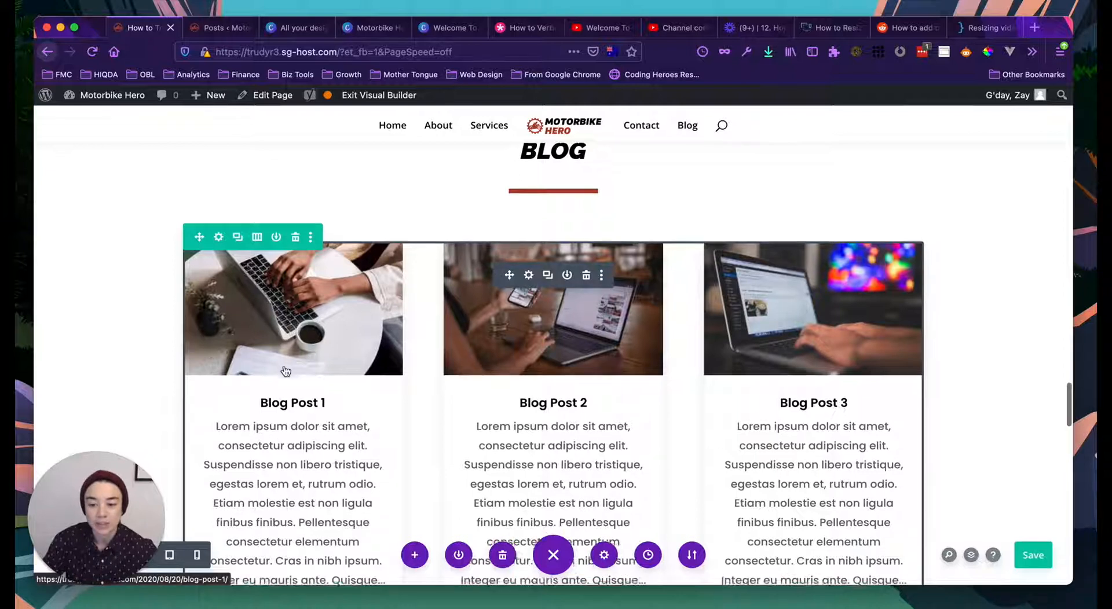
{"action": "scroll", "coordinate": [260, 392], "scroll_direction": "up", "scroll_amount": 3}
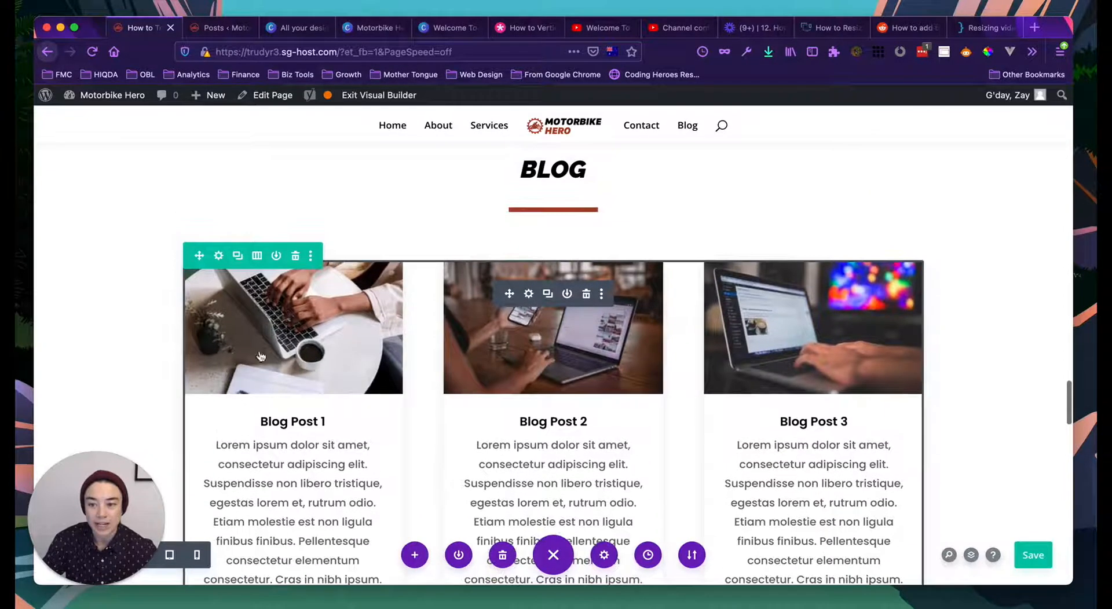
{"action": "left_click", "coordinate": [214, 28]}
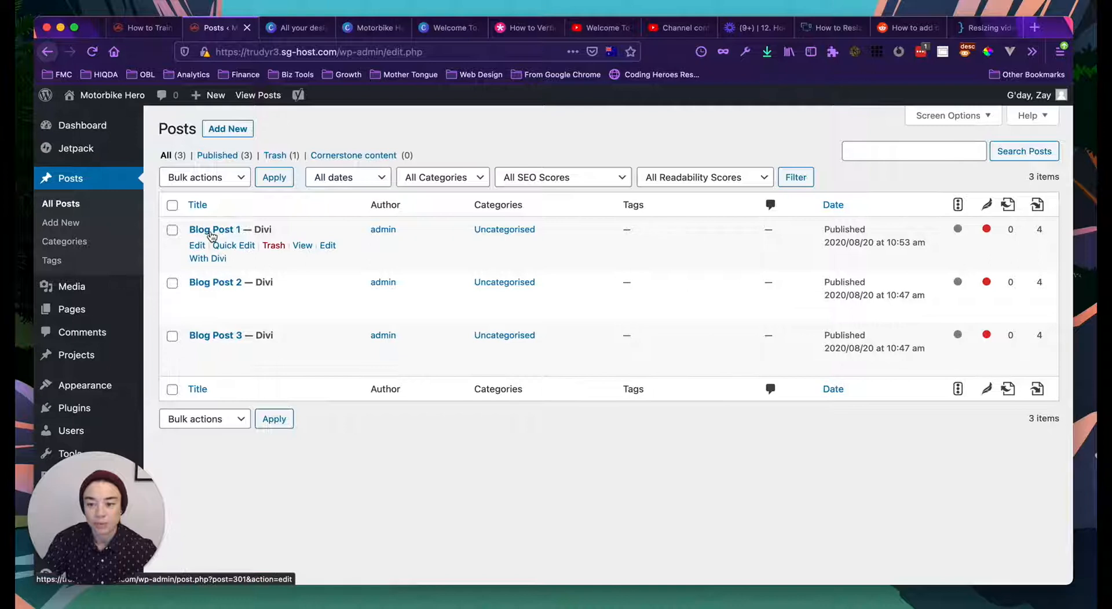
{"action": "left_click", "coordinate": [197, 247]}
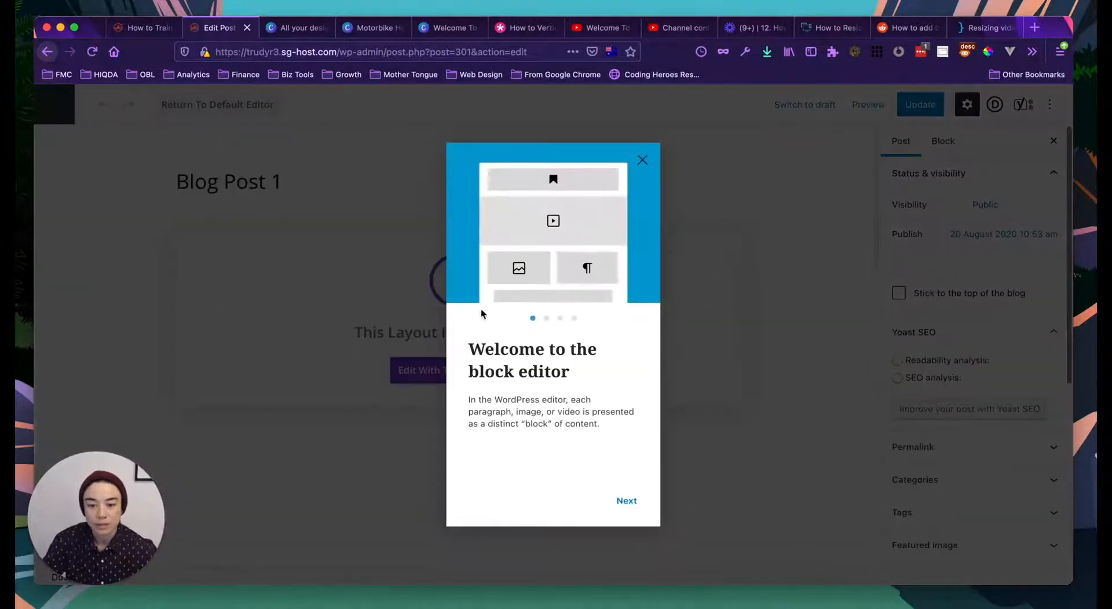
{"action": "left_click", "coordinate": [643, 160]}
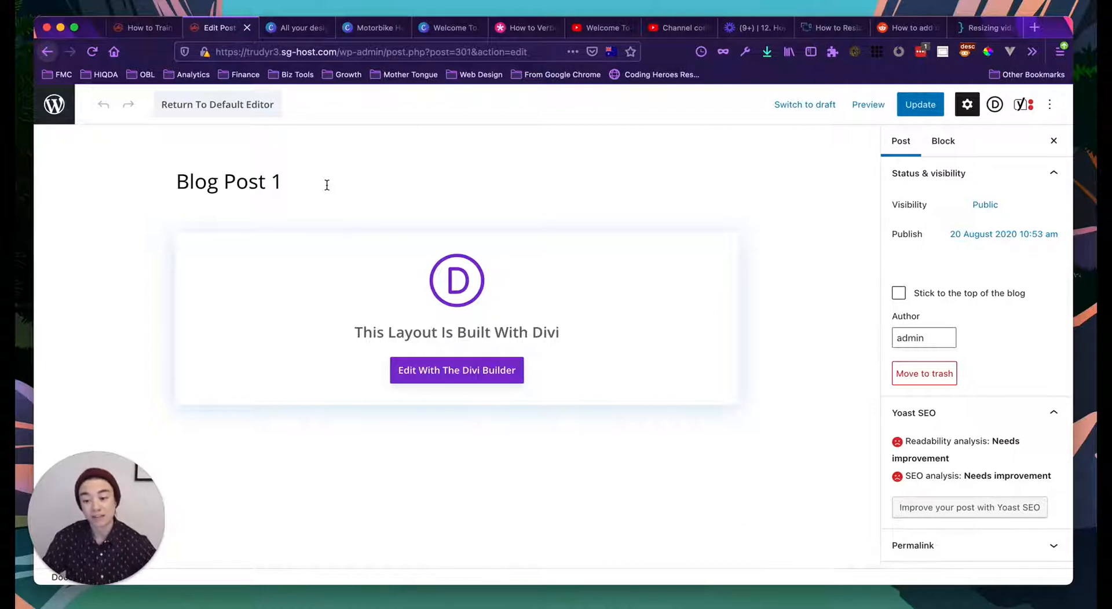
{"action": "left_click", "coordinate": [250, 188]}
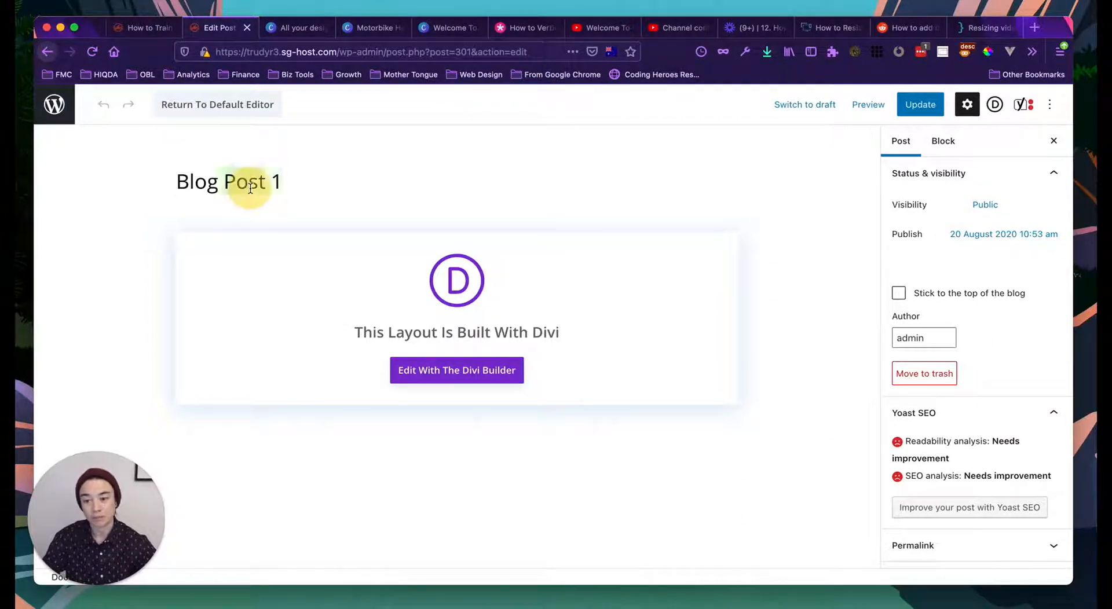
{"action": "triple_click", "coordinate": [250, 188]}
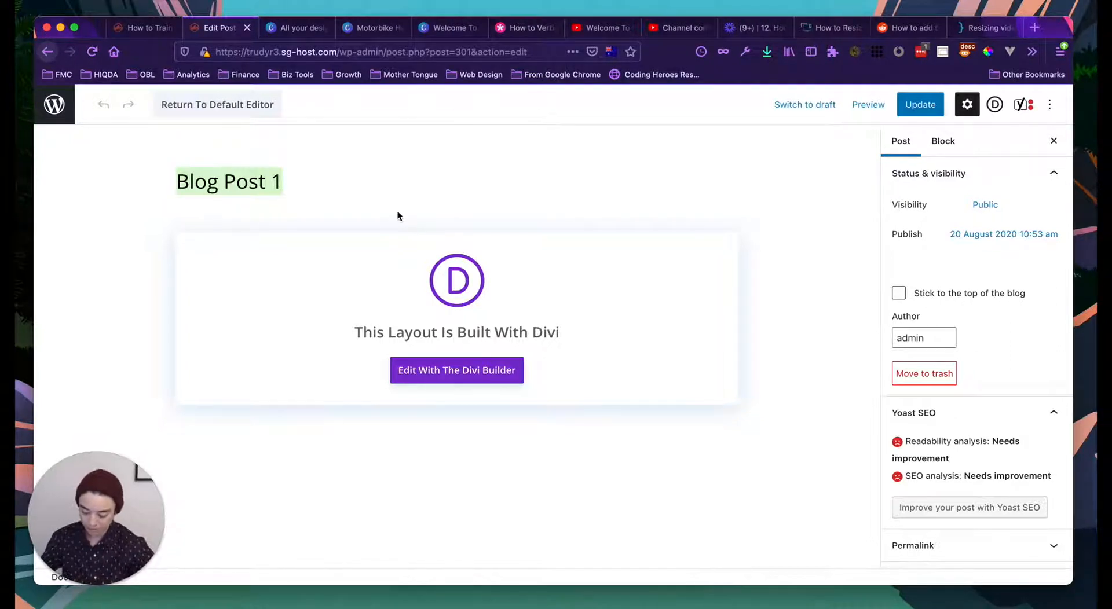
{"action": "type", "text": "Why learn to repair"}
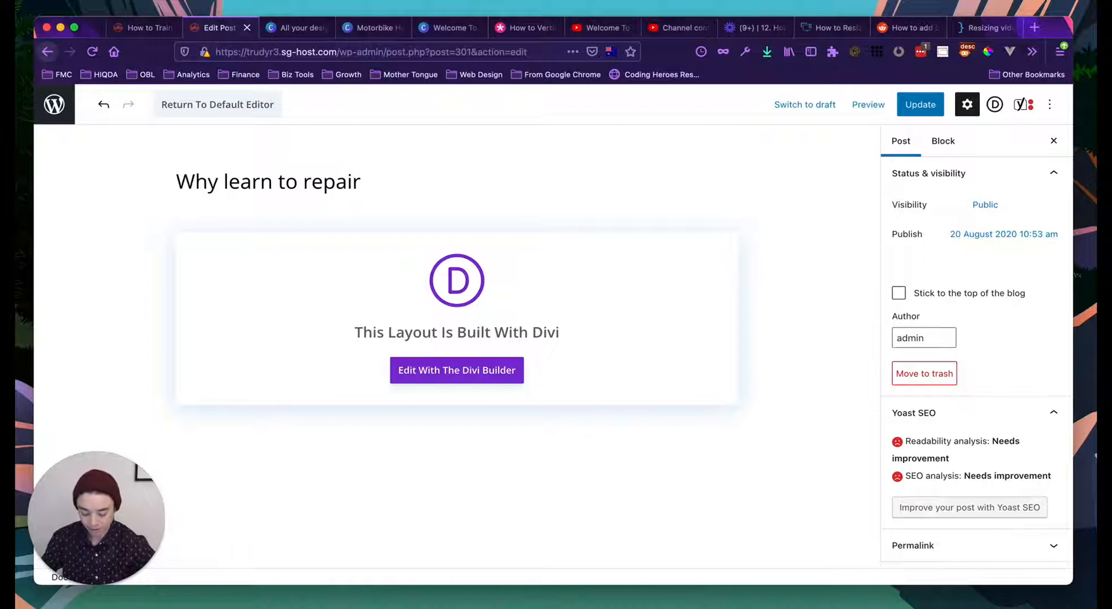
Step: Retitle the post "The 5 Skills You Need To Have Before Going On A Motorbike Adventure"
{"action": "triple_click", "coordinate": [292, 184]}
{"action": "type", "text": "The "}
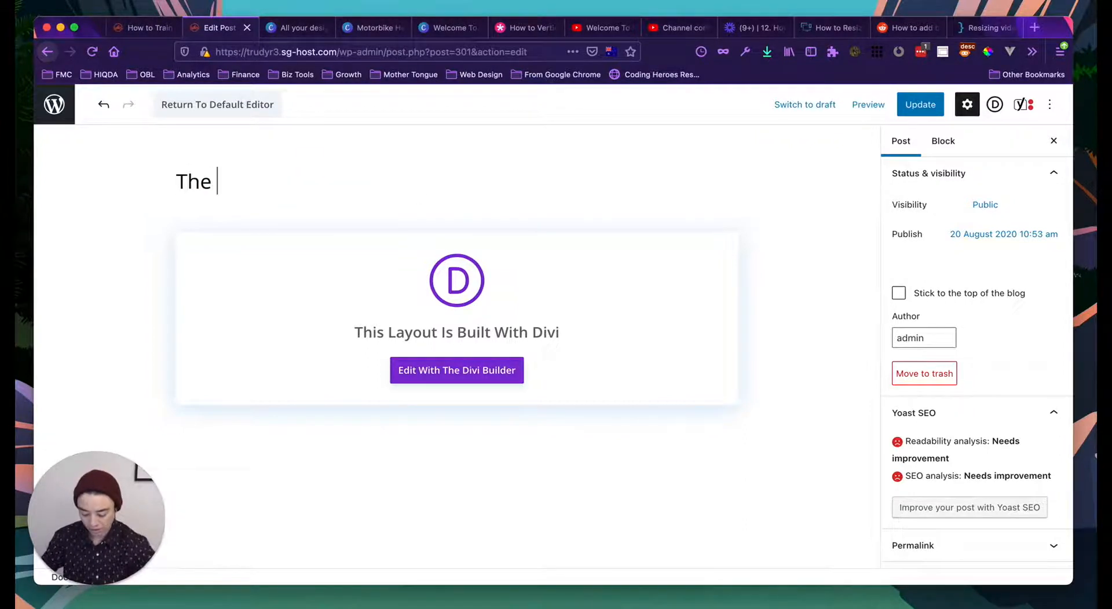
{"action": "type", "text": "5 Skills"}
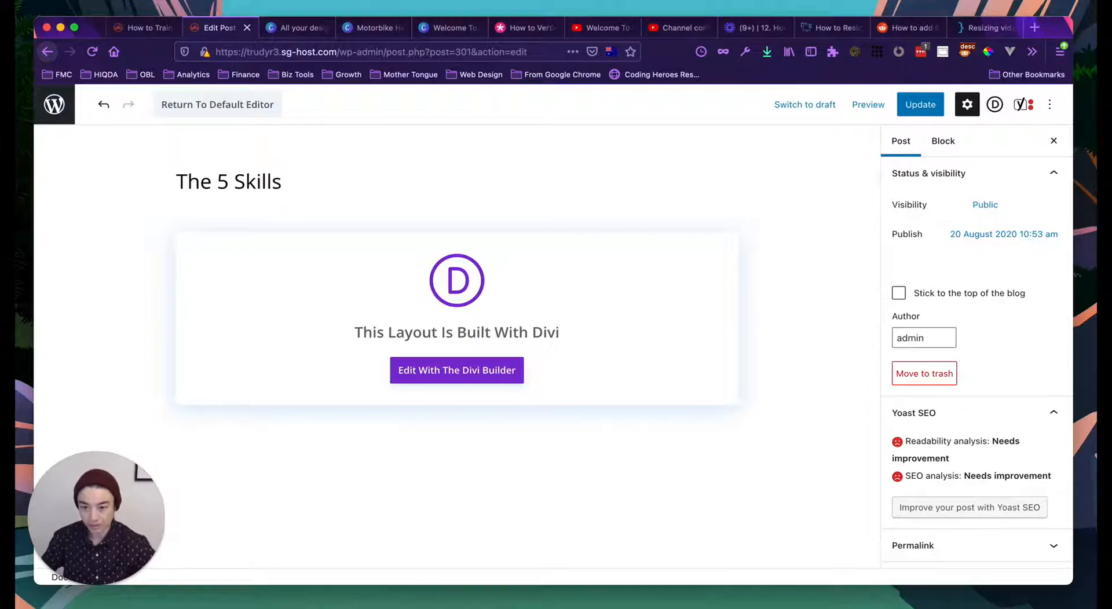
{"action": "type", "text": " You"}
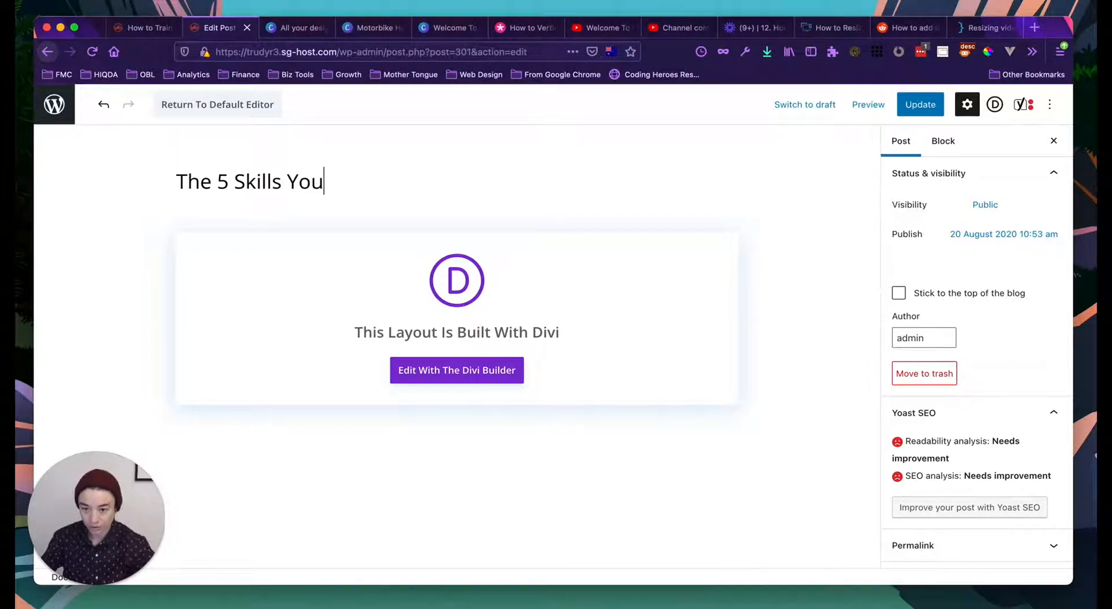
{"action": "type", "text": " Need T"}
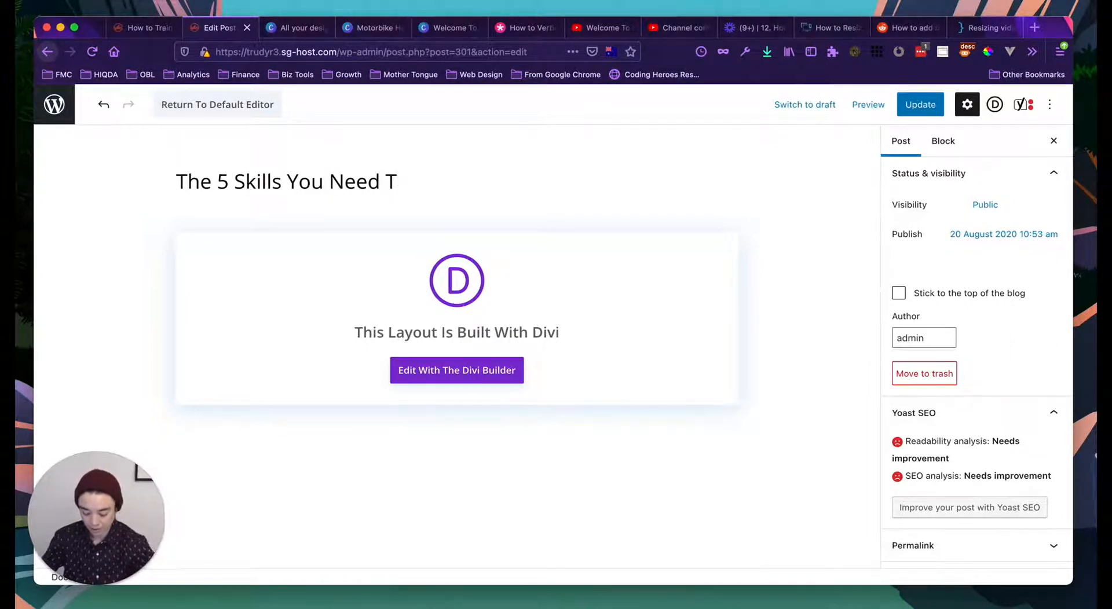
{"action": "type", "text": "o Hvae"}
{"action": "key", "text": "BackSpace"}
{"action": "key", "text": "BackSpace"}
{"action": "key", "text": "BackSpace"}
{"action": "key", "text": "BackSpace"}
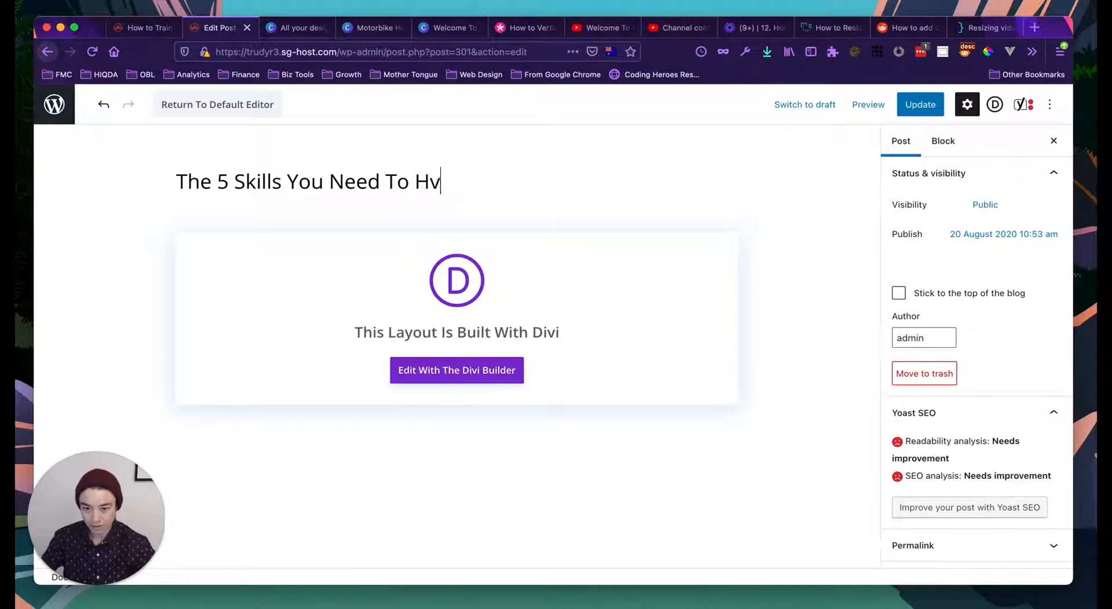
{"action": "type", "text": "ave Before Going"}
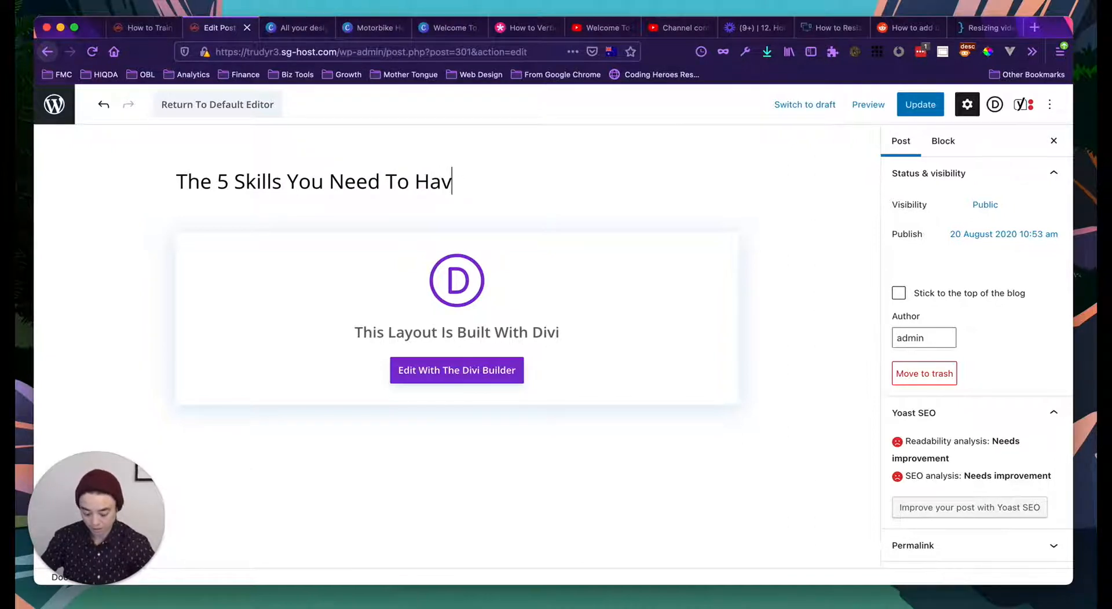
{"action": "type", "text": " On"}
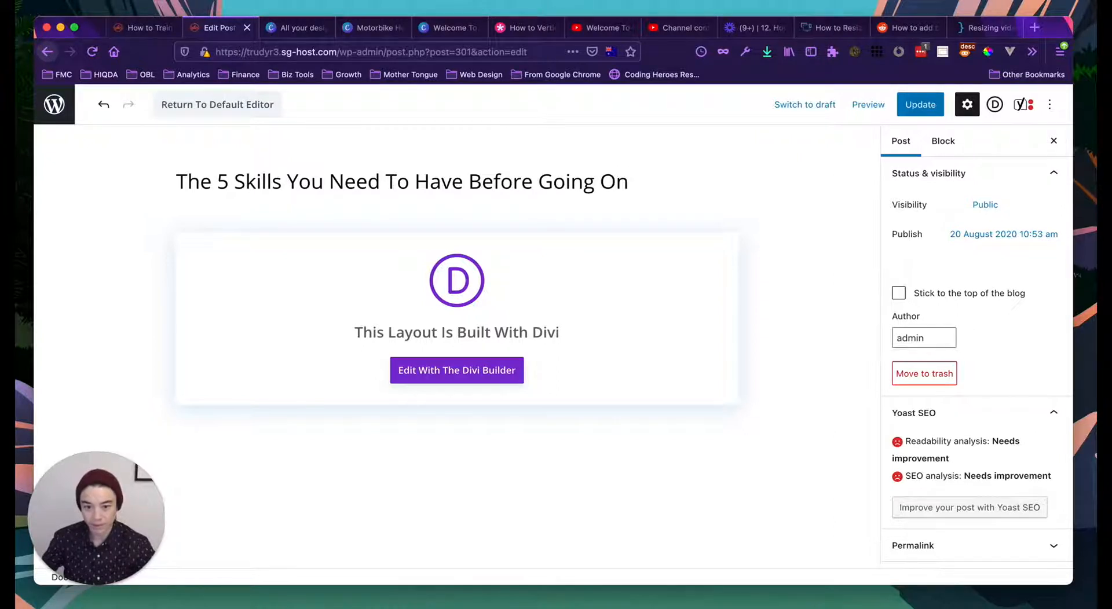
{"action": "type", "text": " A Motor"}
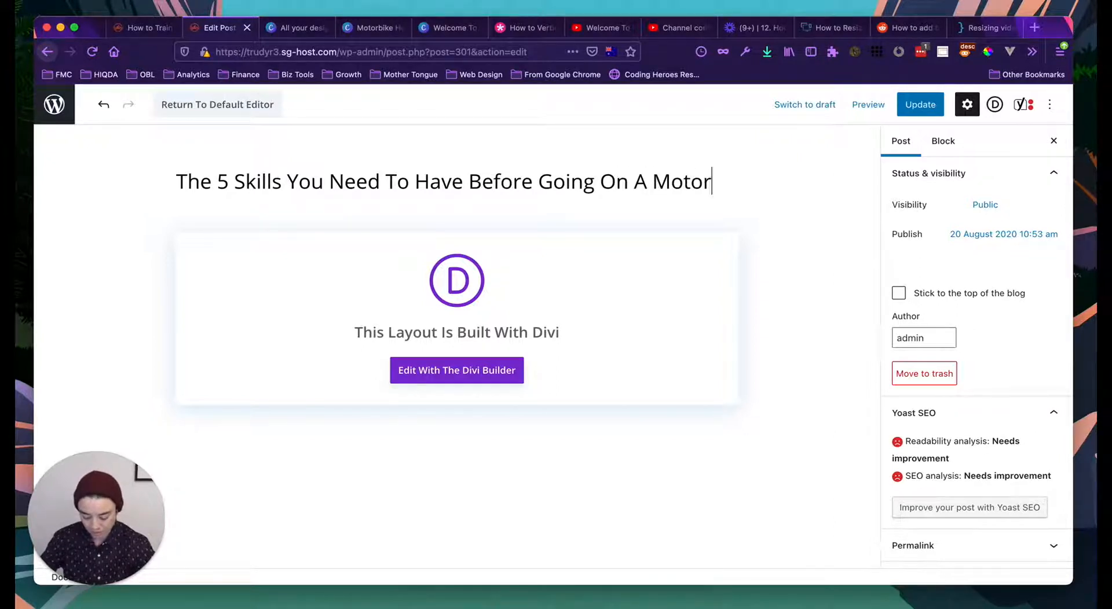
{"action": "type", "text": "bike Adventure"}
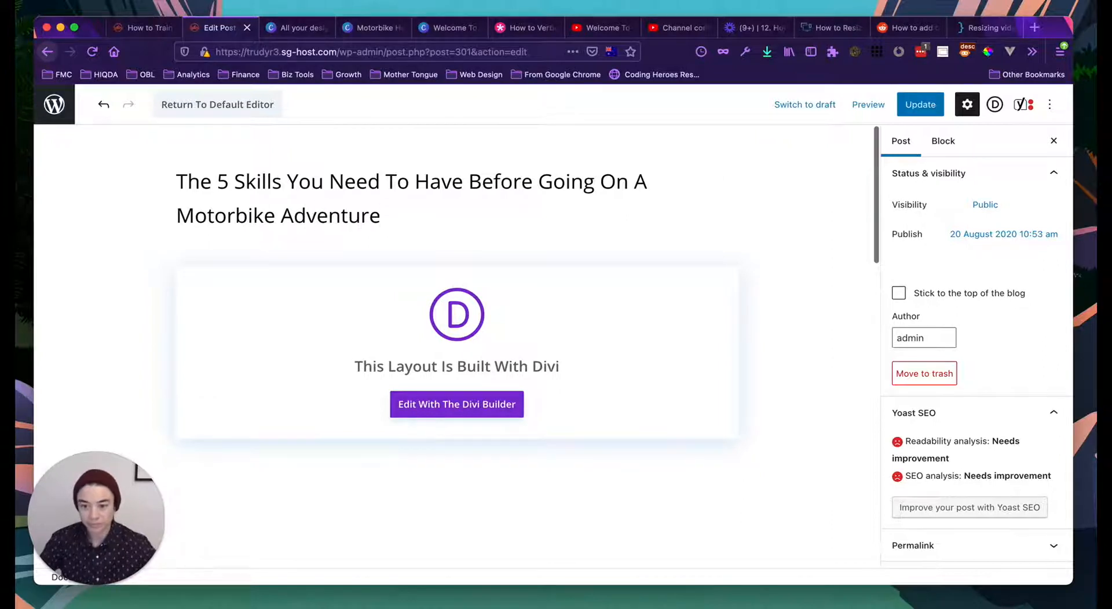
Step: Insert "Motorbike Maintenance" before the word "Skills" in the post title
{"action": "left_click", "coordinate": [234, 181]}
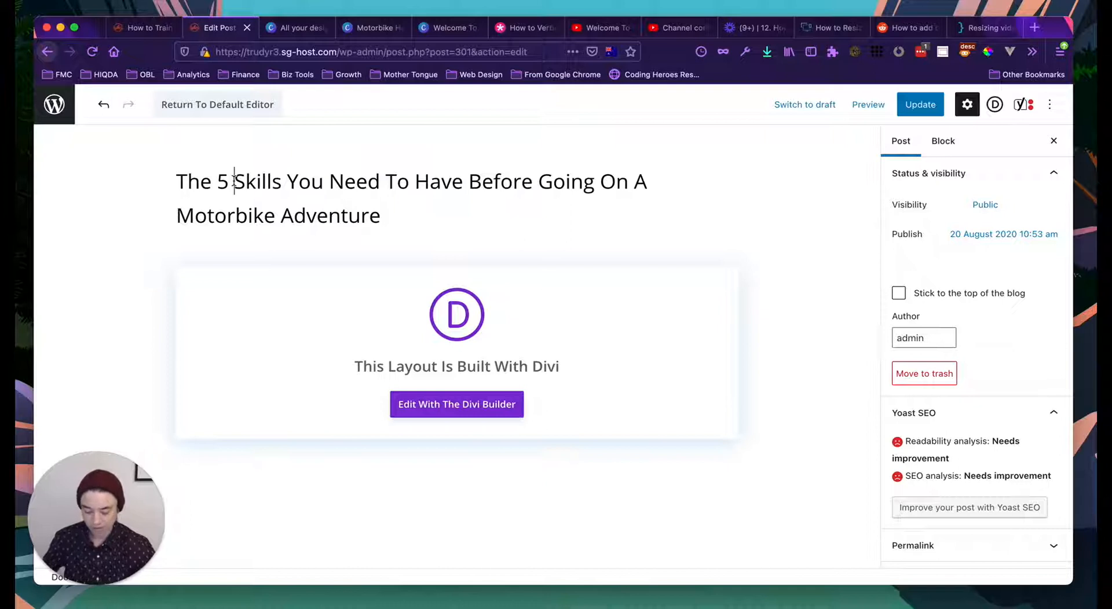
{"action": "type", "text": "Motorbike M"}
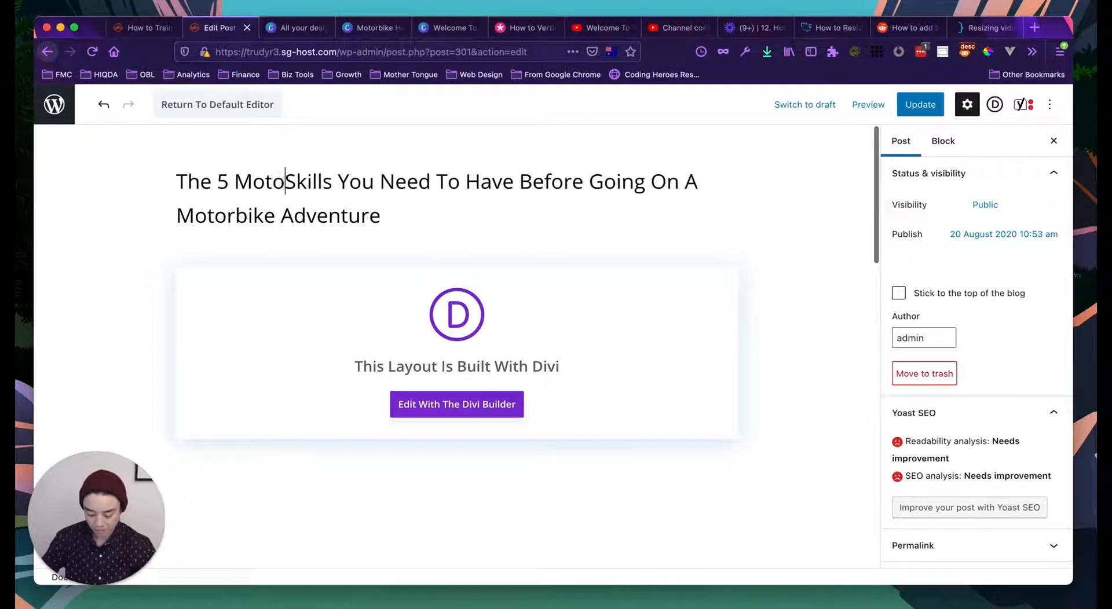
{"action": "type", "text": "aintenan"}
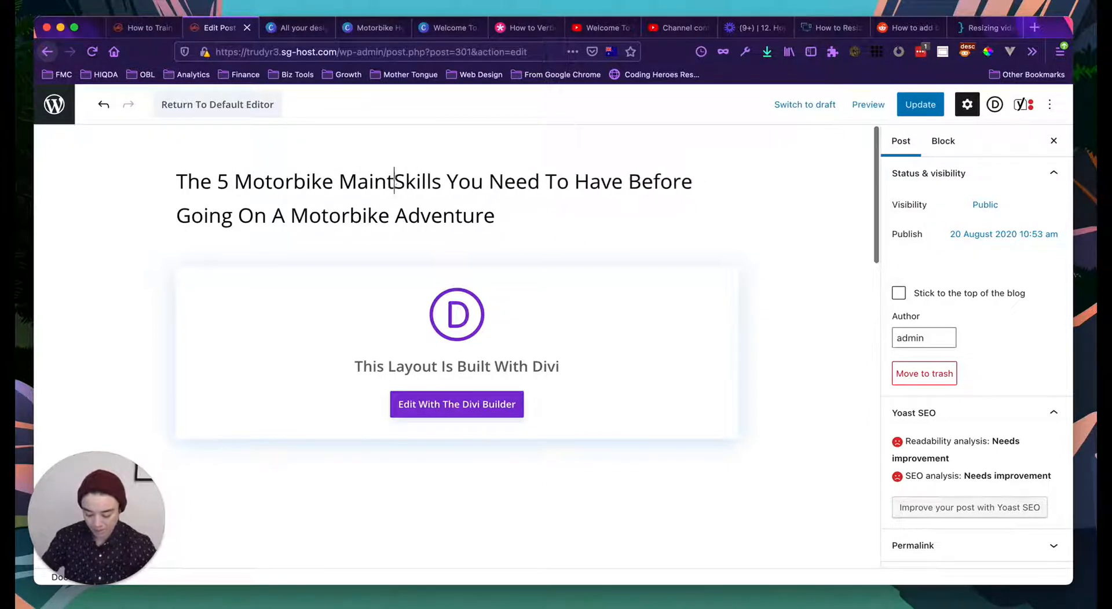
{"action": "type", "text": "ce"}
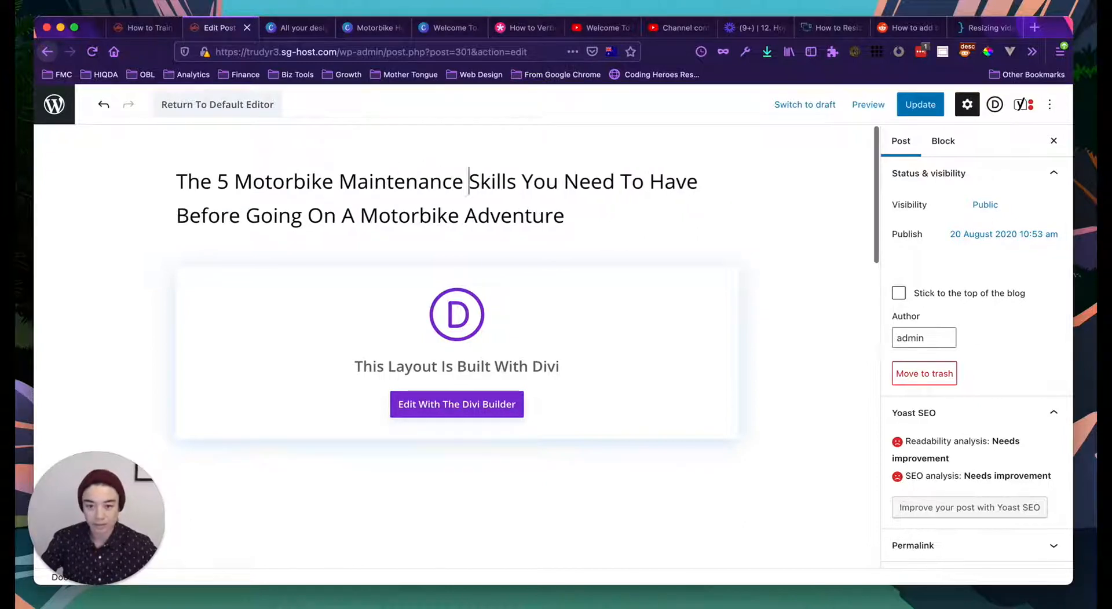
Step: Reword the post title to "The 5 Motorbike Repair Skills You Must Have Before Going On A Motorbike Adventure"
{"action": "double_click", "coordinate": [395, 184]}
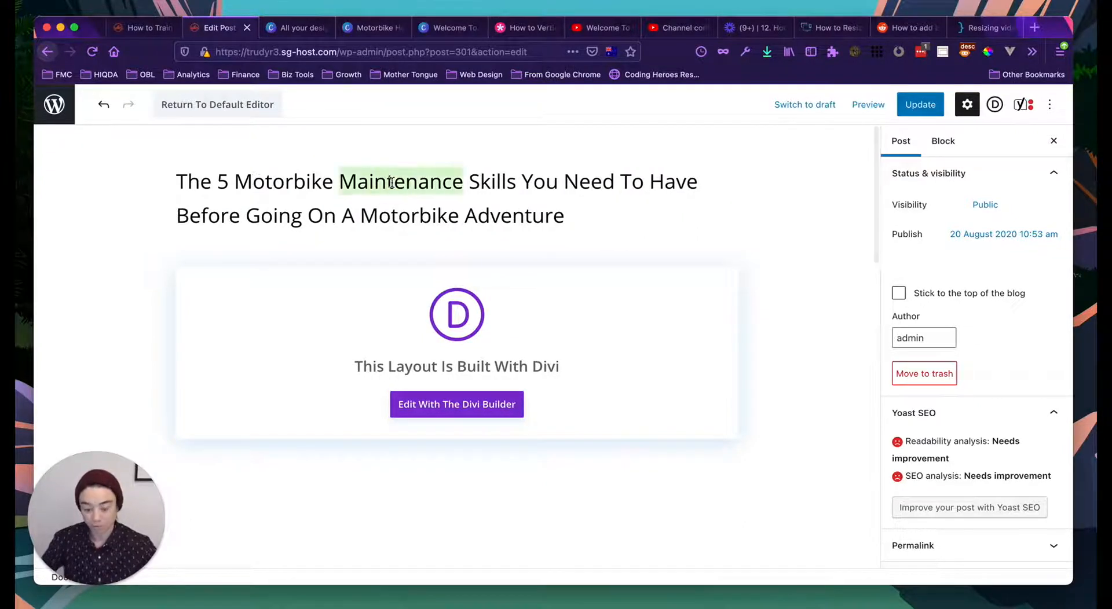
{"action": "type", "text": "Repair"}
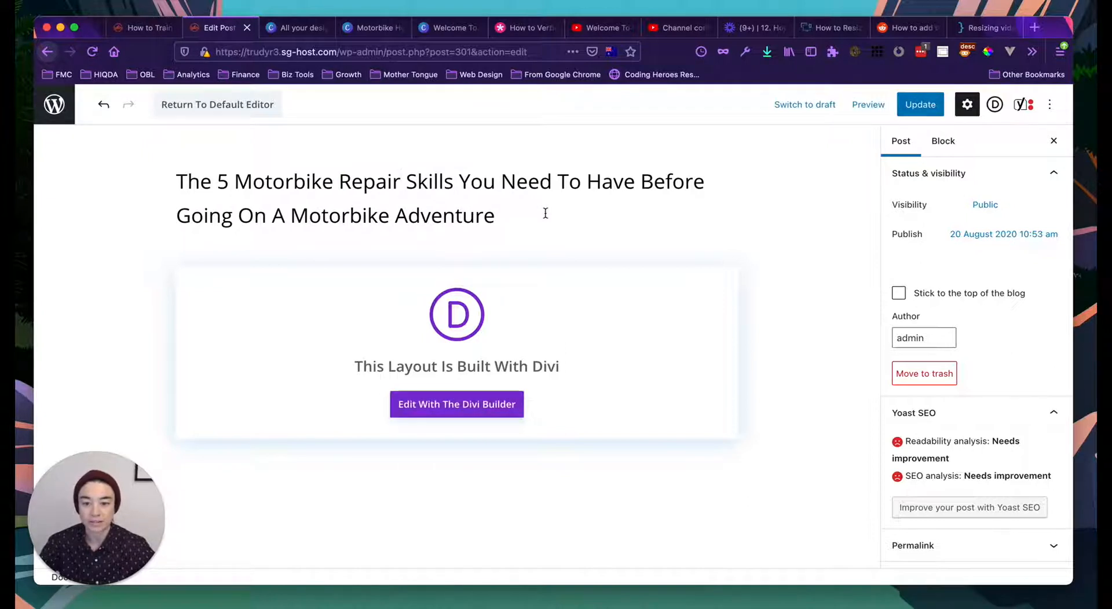
{"action": "left_click_drag", "start_coordinate": [579, 181], "coordinate": [505, 182]}
{"action": "type", "text": "Must"}
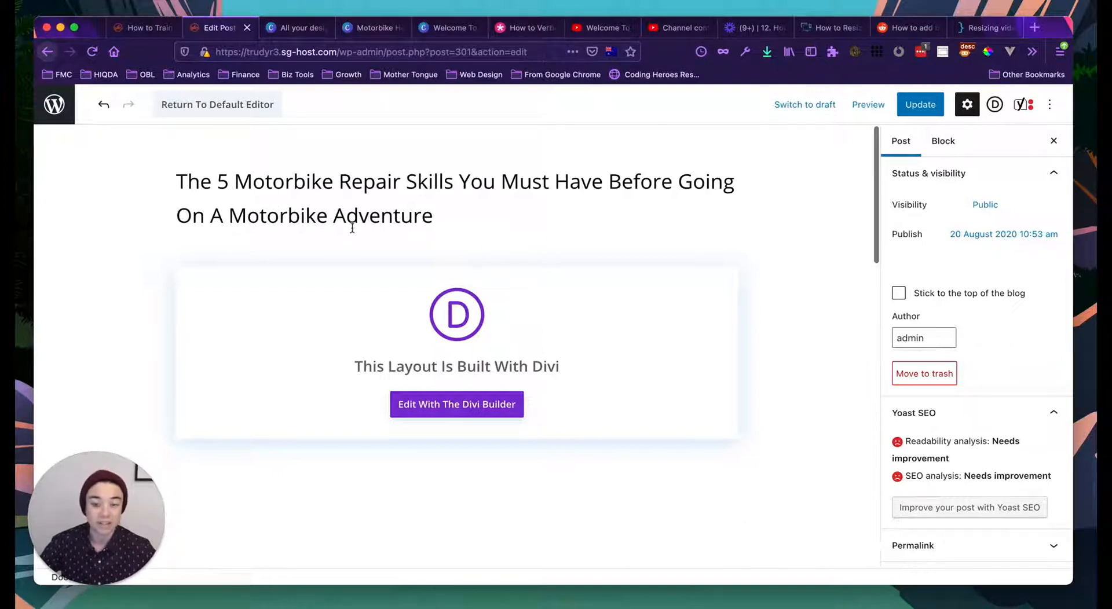
Step: Clear the existing blog-post-1 slug in the post's Yoast SEO settings
{"action": "scroll", "coordinate": [443, 252], "scroll_direction": "down", "scroll_amount": 1}
{"action": "scroll", "coordinate": [444, 254], "scroll_direction": "down", "scroll_amount": 10}
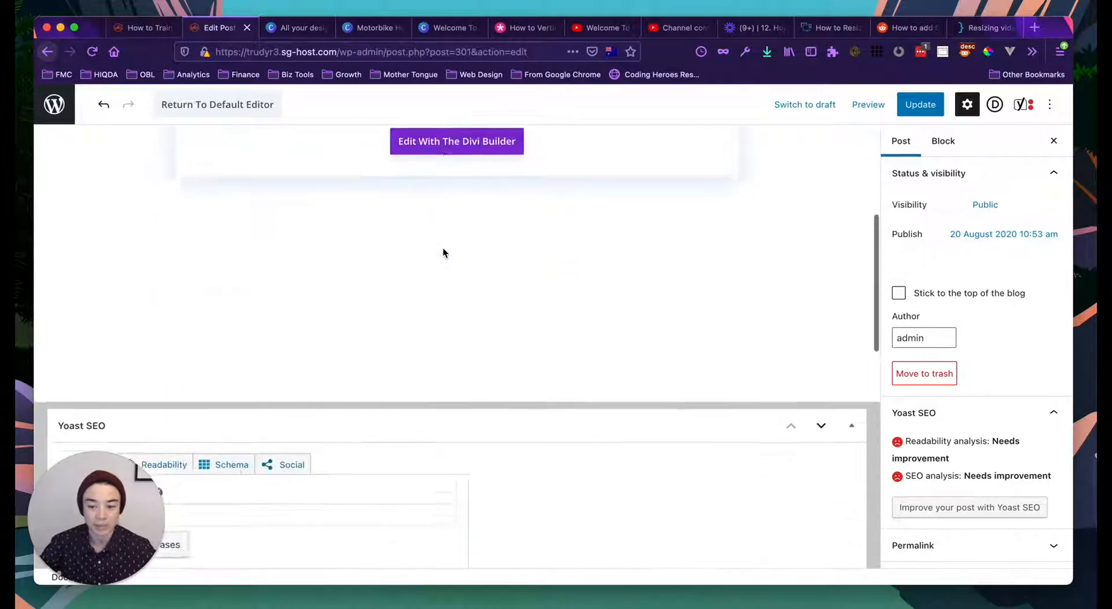
{"action": "scroll", "coordinate": [443, 253], "scroll_direction": "up", "scroll_amount": 9}
{"action": "scroll", "coordinate": [443, 300], "scroll_direction": "down", "scroll_amount": 9}
{"action": "scroll", "coordinate": [444, 299], "scroll_direction": "up", "scroll_amount": 4}
{"action": "scroll", "coordinate": [444, 299], "scroll_direction": "down", "scroll_amount": 20}
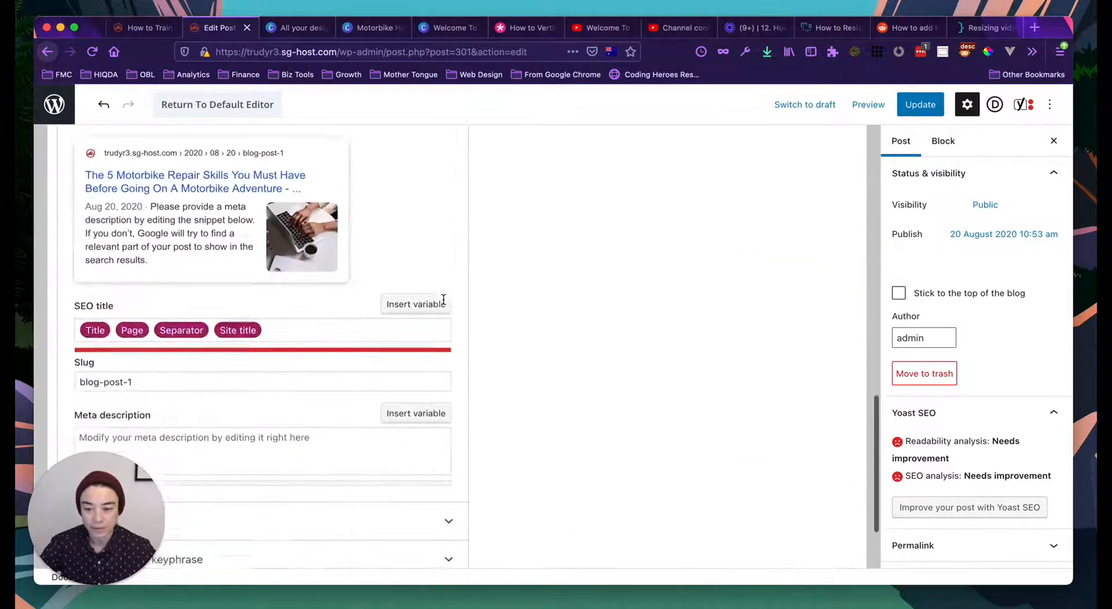
{"action": "scroll", "coordinate": [209, 346], "scroll_direction": "up", "scroll_amount": 1}
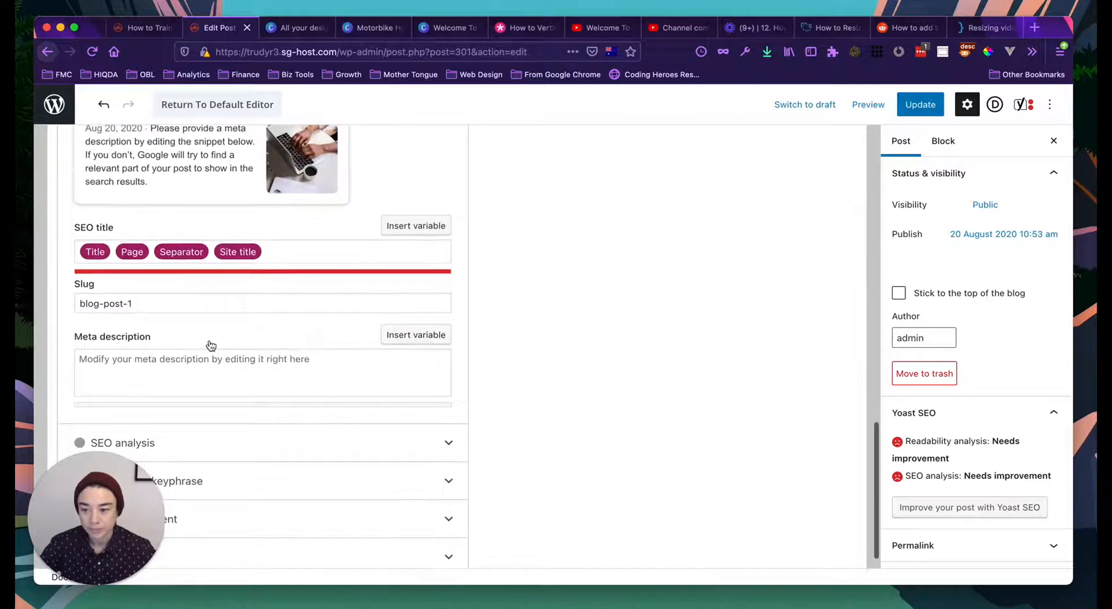
{"action": "left_click", "coordinate": [165, 303]}
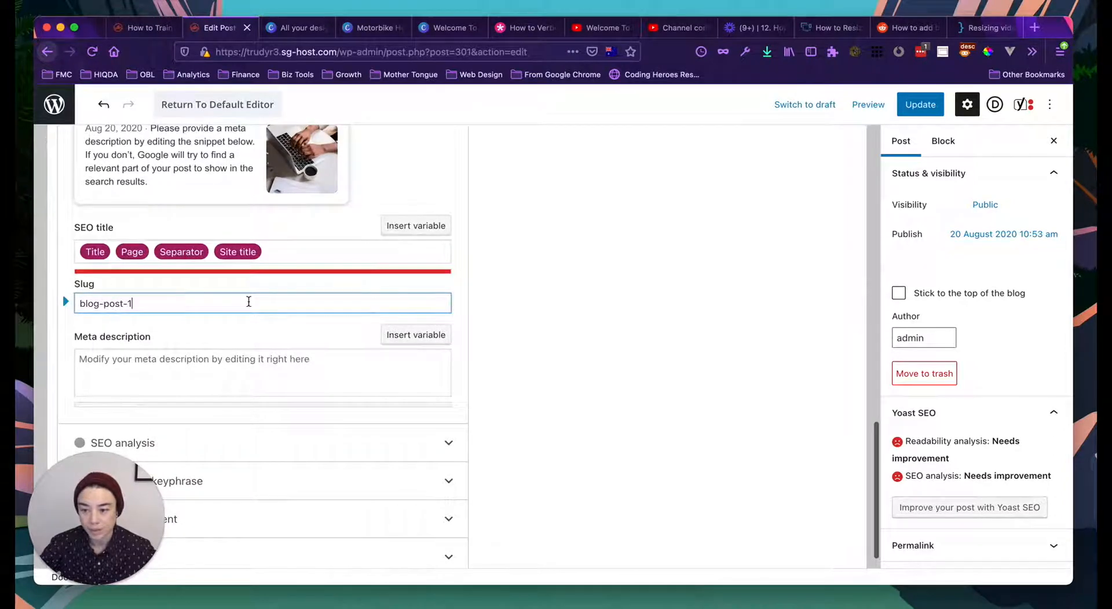
{"action": "triple_click", "coordinate": [164, 304]}
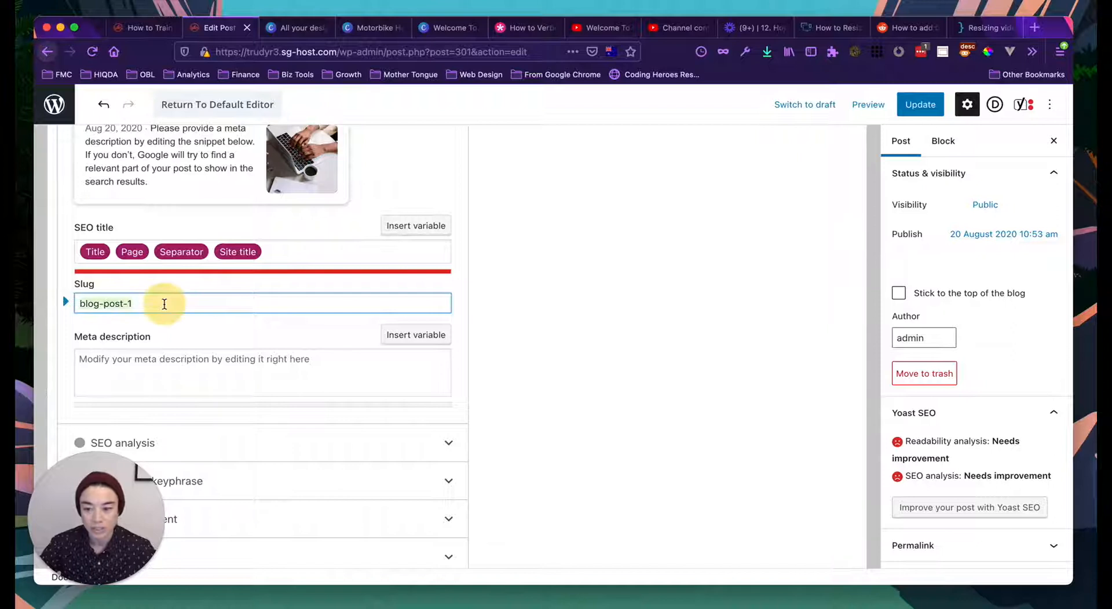
{"action": "scroll", "coordinate": [165, 304], "scroll_direction": "up", "scroll_amount": 1}
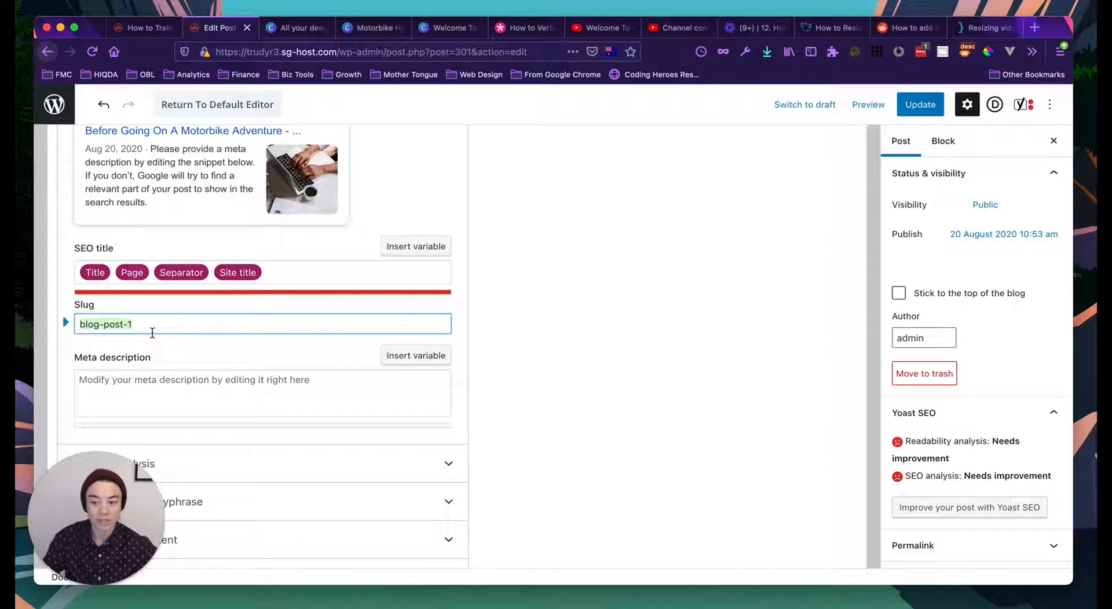
{"action": "scroll", "coordinate": [255, 349], "scroll_direction": "up", "scroll_amount": 1}
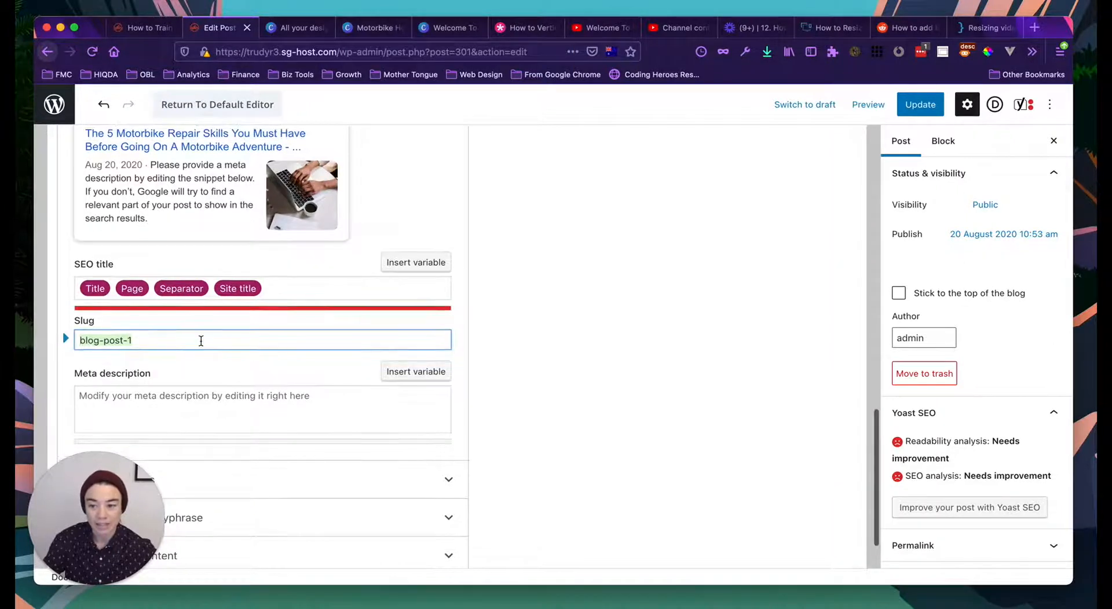
{"action": "key", "text": "BackSpace"}
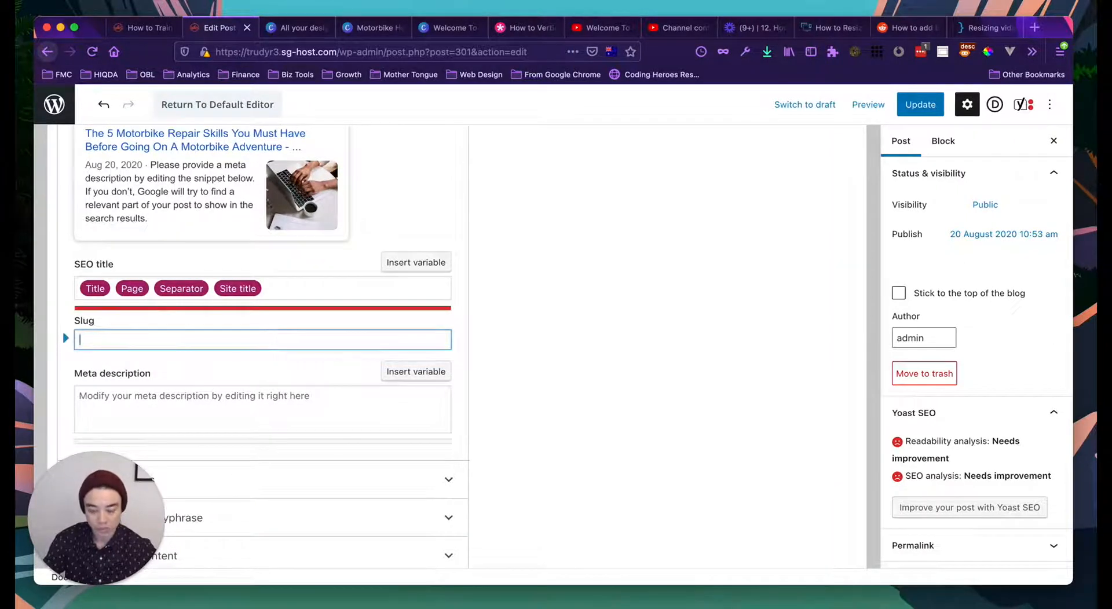
{"action": "left_click", "coordinate": [96, 340]}
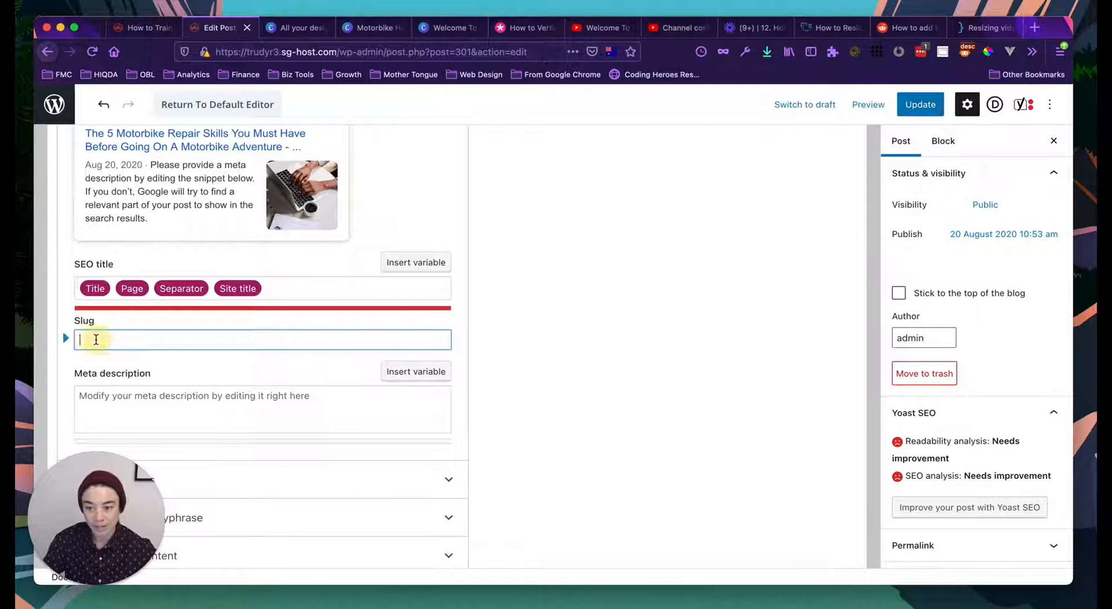
Step: Set the post's slug to "the-5-motorbike-repair-skills-you-must-have-before-going-on-a-motorbike-adventure", matching the post title
{"action": "scroll", "coordinate": [241, 355], "scroll_direction": "up", "scroll_amount": 9}
{"action": "scroll", "coordinate": [241, 355], "scroll_direction": "up", "scroll_amount": 6}
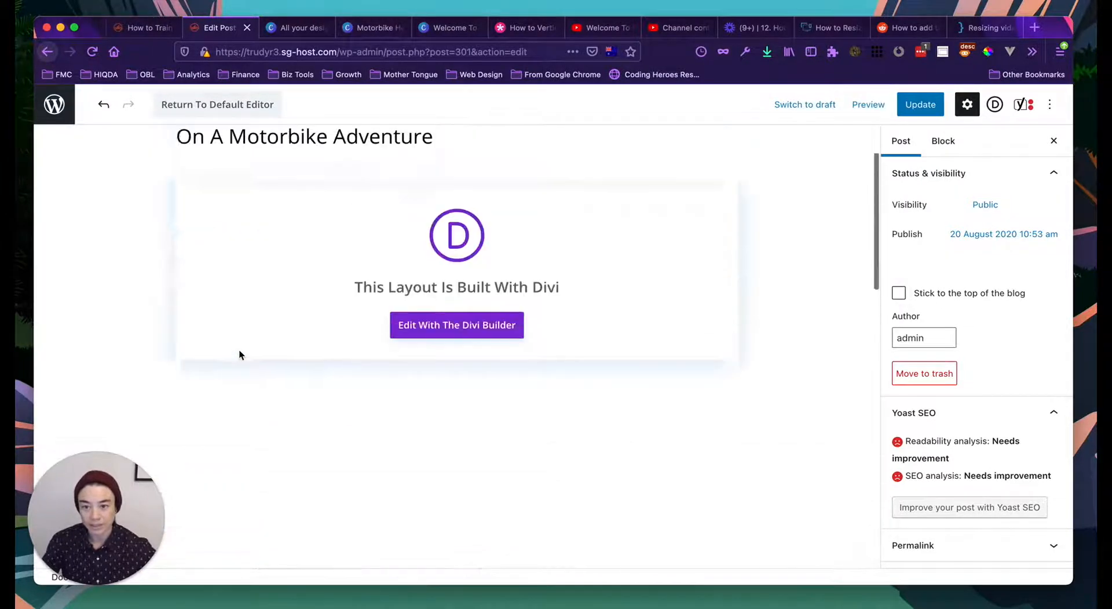
{"action": "scroll", "coordinate": [241, 354], "scroll_direction": "down", "scroll_amount": 13}
{"action": "scroll", "coordinate": [239, 350], "scroll_direction": "down", "scroll_amount": 2}
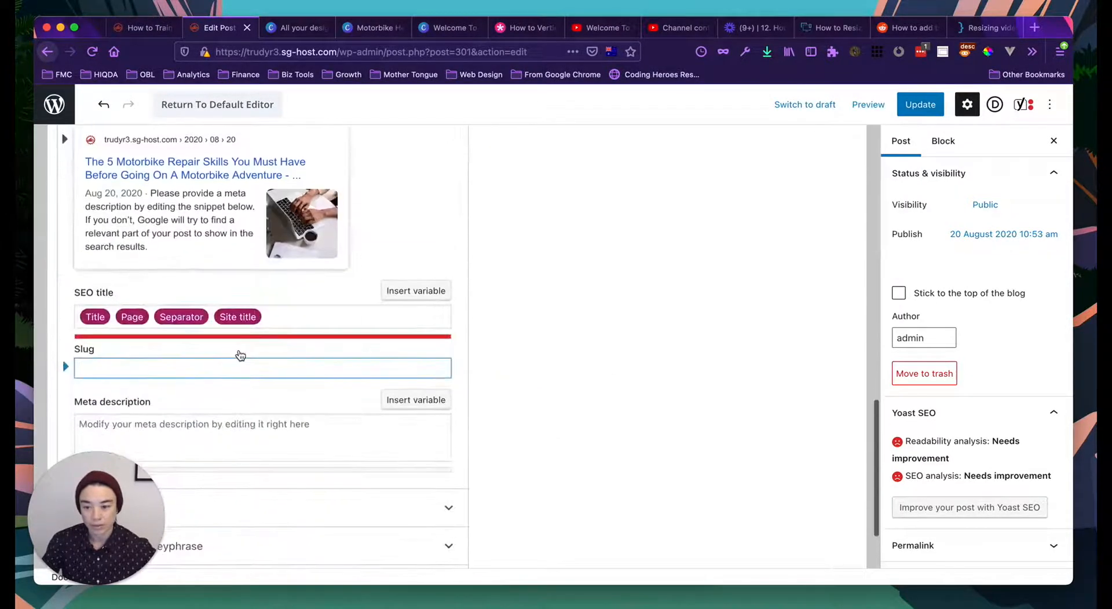
{"action": "type", "text": "the-"}
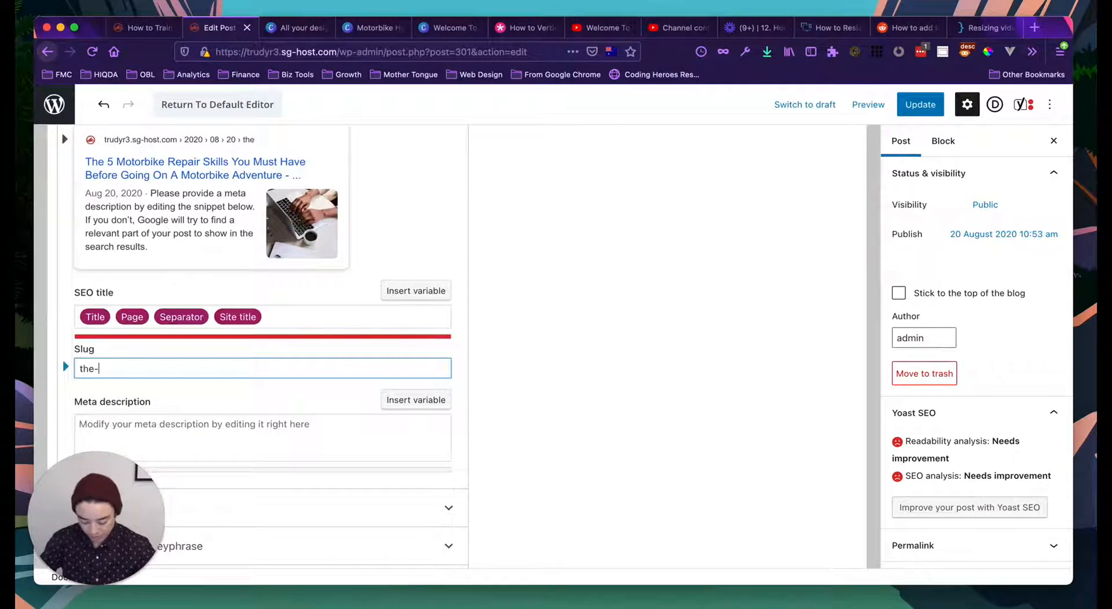
{"action": "type", "text": "5-repa"}
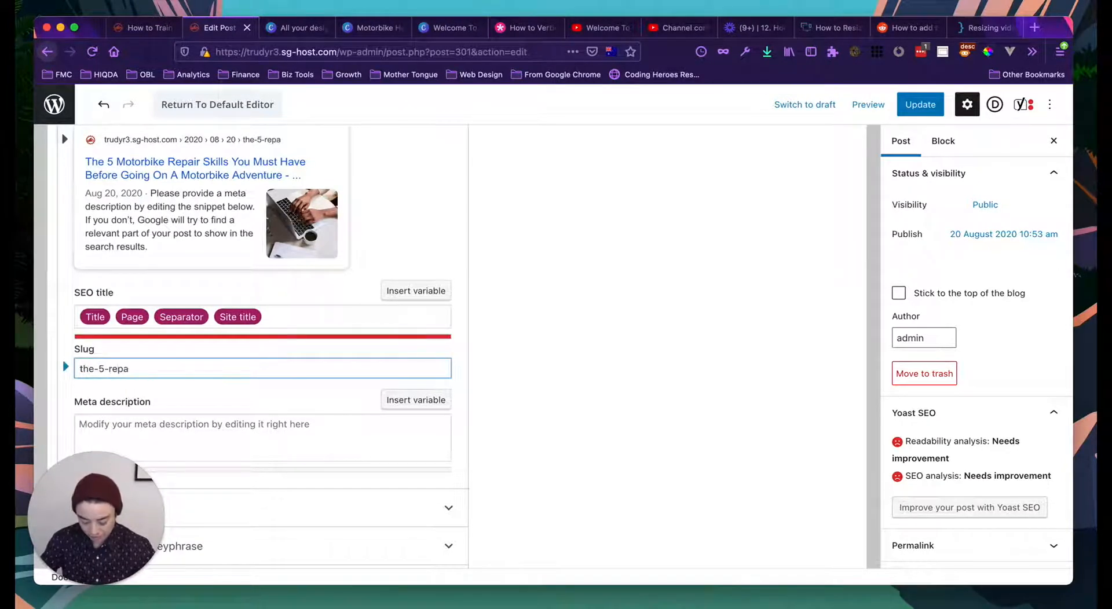
{"action": "key", "text": "BackSpace"}
{"action": "key", "text": "BackSpace"}
{"action": "key", "text": "BackSpace"}
{"action": "key", "text": "BackSpace"}
{"action": "type", "text": "motor"}
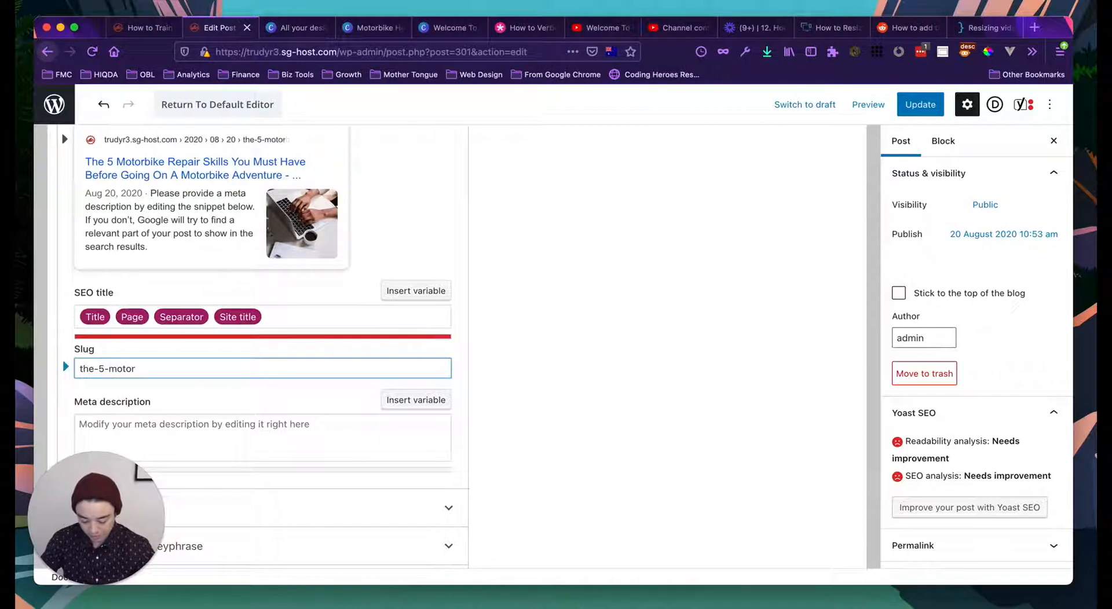
{"action": "type", "text": "bike-repair-skills-you-must"}
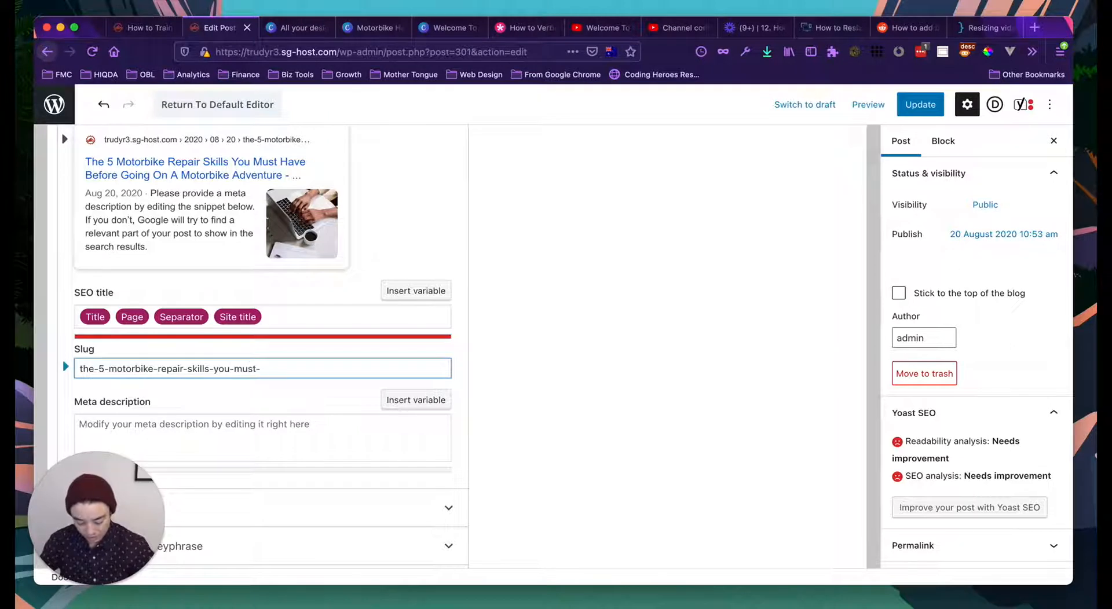
{"action": "type", "text": "-have-before-going-on"}
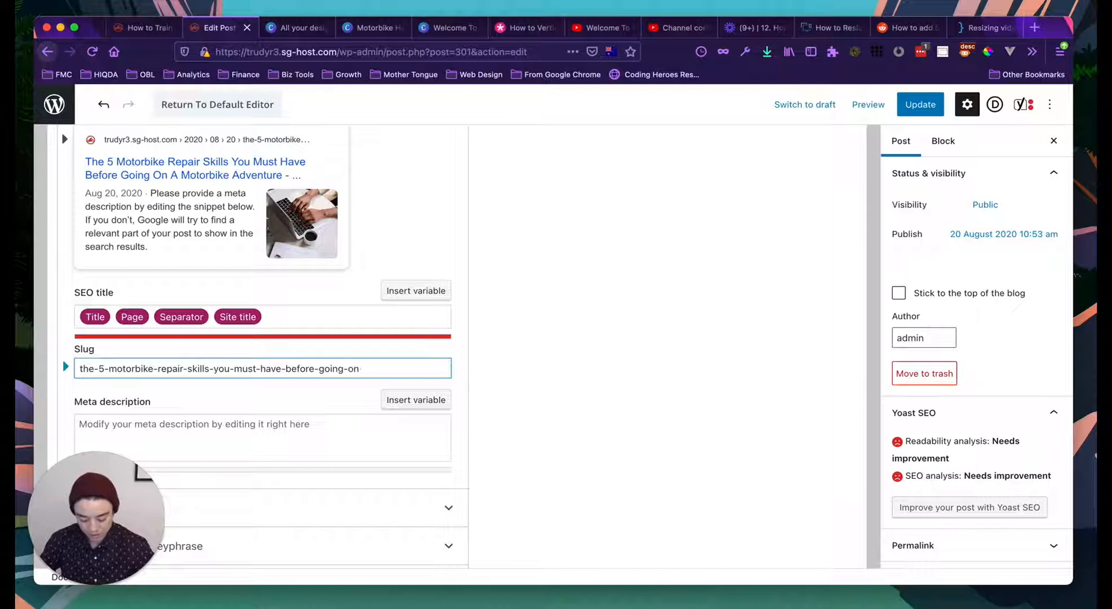
{"action": "type", "text": "-a-motorbike"}
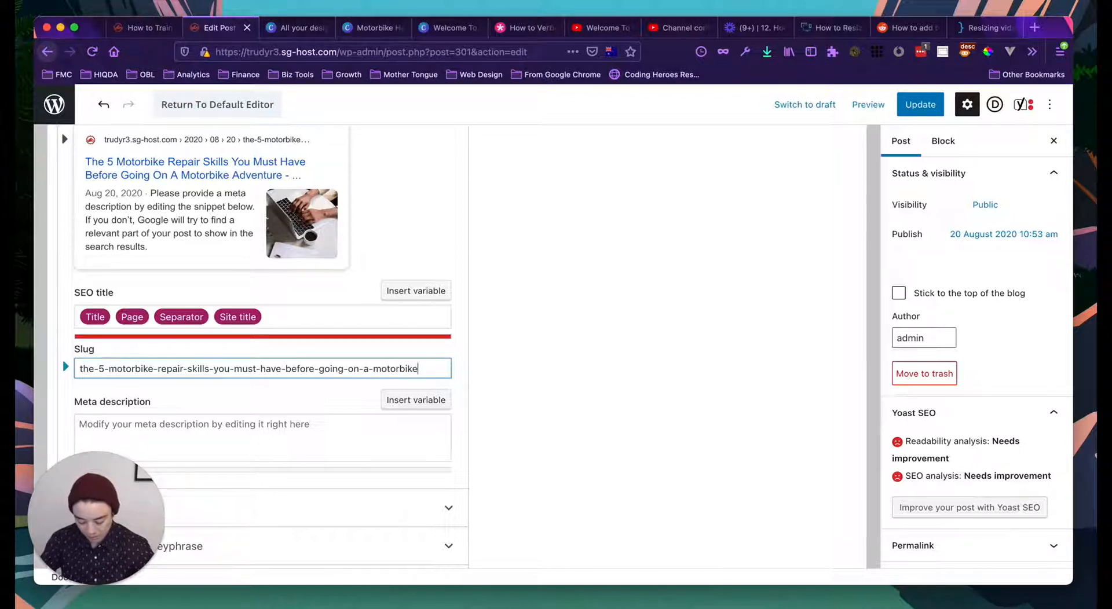
{"action": "type", "text": "-adventure"}
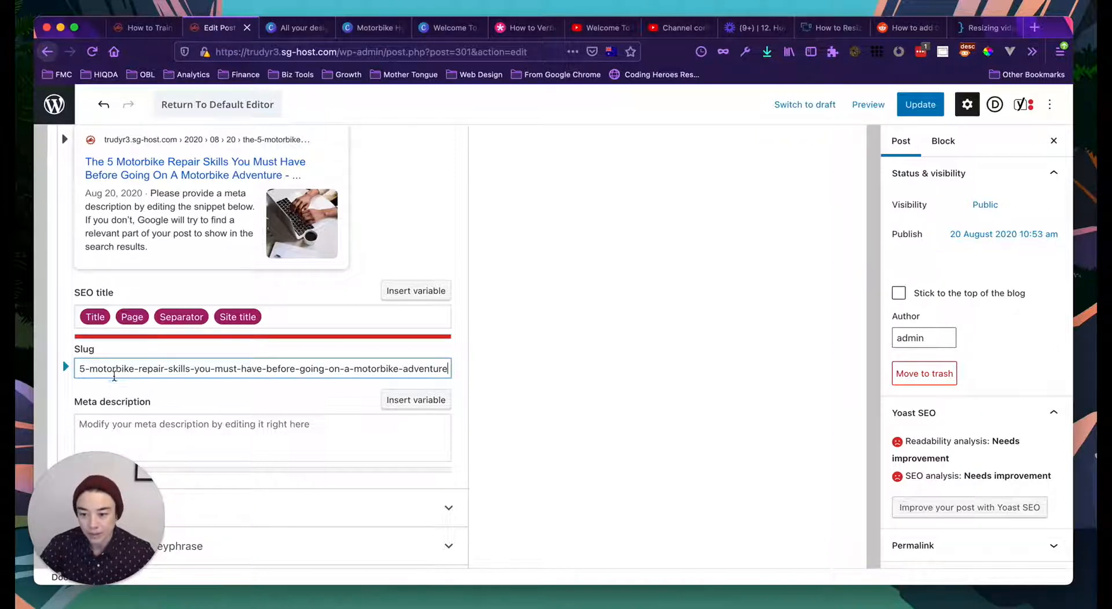
{"action": "scroll", "coordinate": [157, 409], "scroll_direction": "down", "scroll_amount": 2}
{"action": "left_click", "coordinate": [191, 388]}
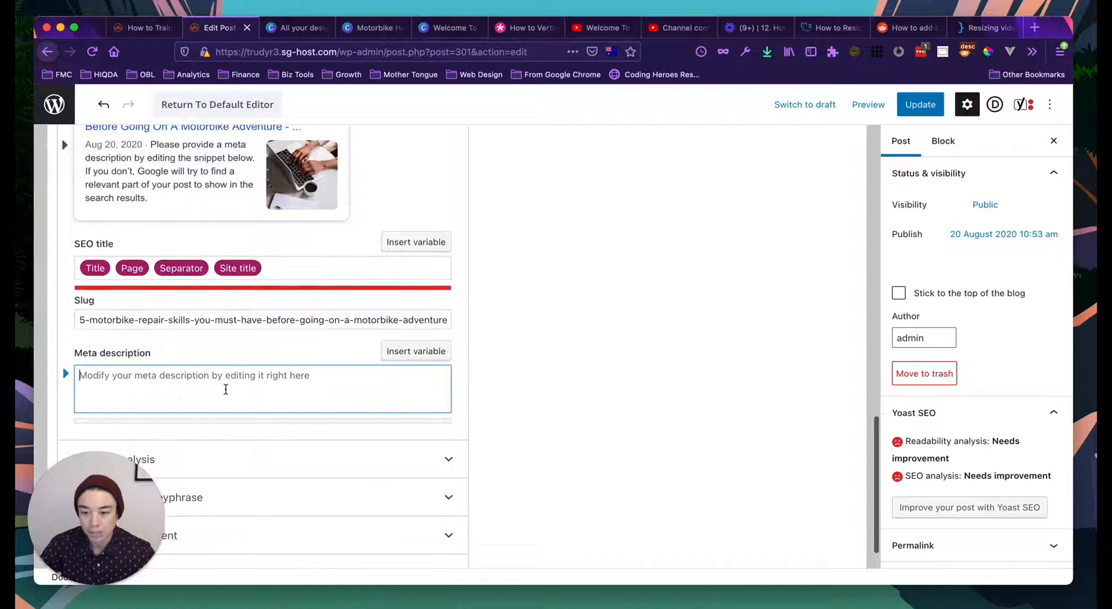
{"action": "scroll", "coordinate": [232, 389], "scroll_direction": "down", "scroll_amount": 2}
{"action": "scroll", "coordinate": [200, 301], "scroll_direction": "up", "scroll_amount": 2}
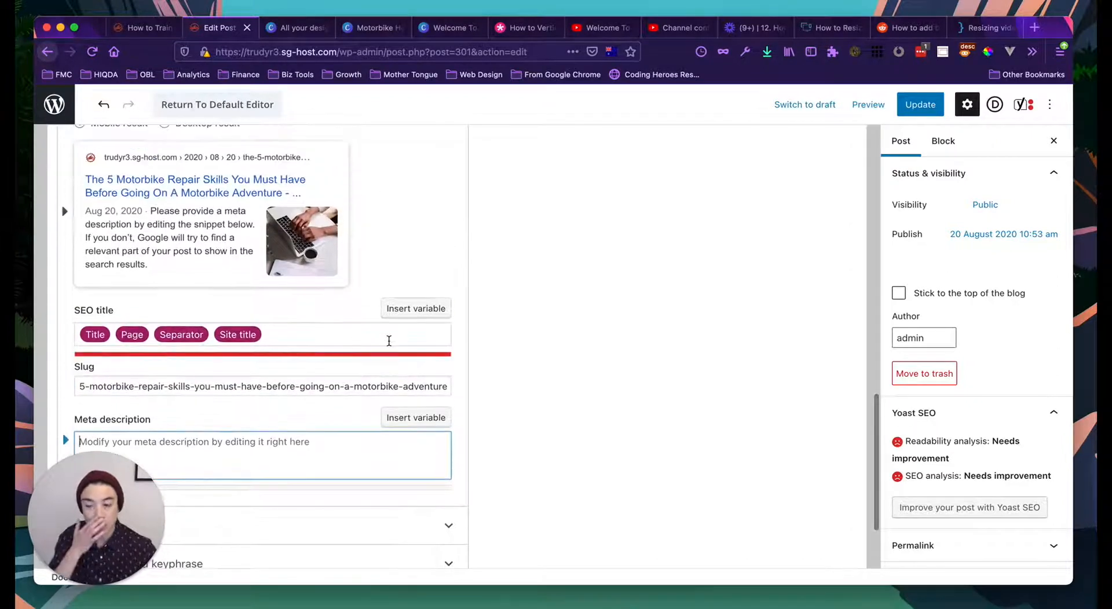
{"action": "scroll", "coordinate": [385, 403], "scroll_direction": "up", "scroll_amount": 1}
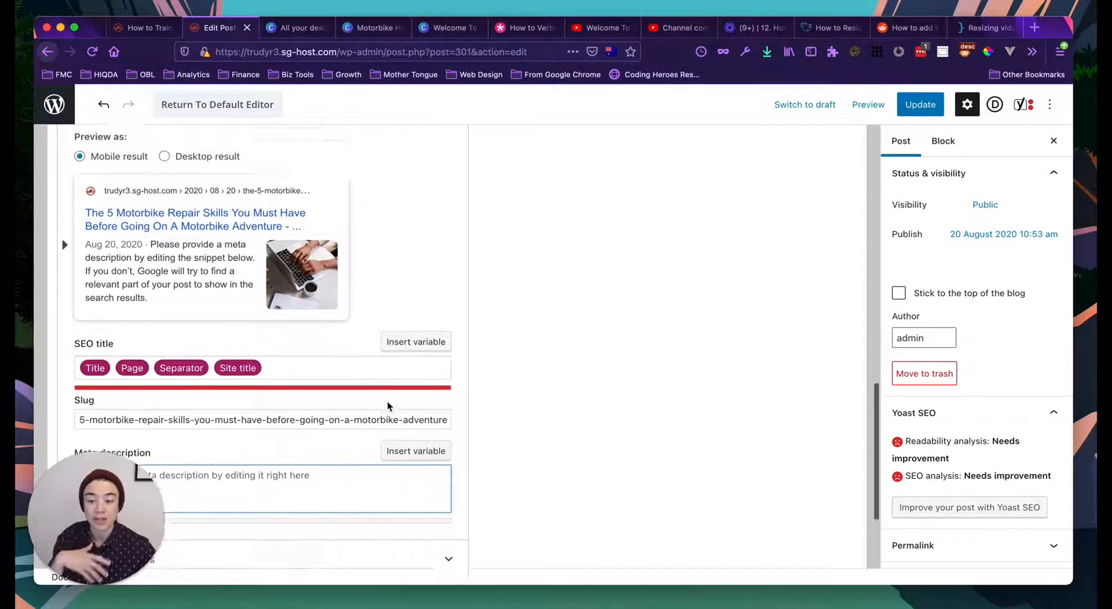
{"action": "left_click", "coordinate": [283, 443]}
{"action": "key", "text": "super+a"}
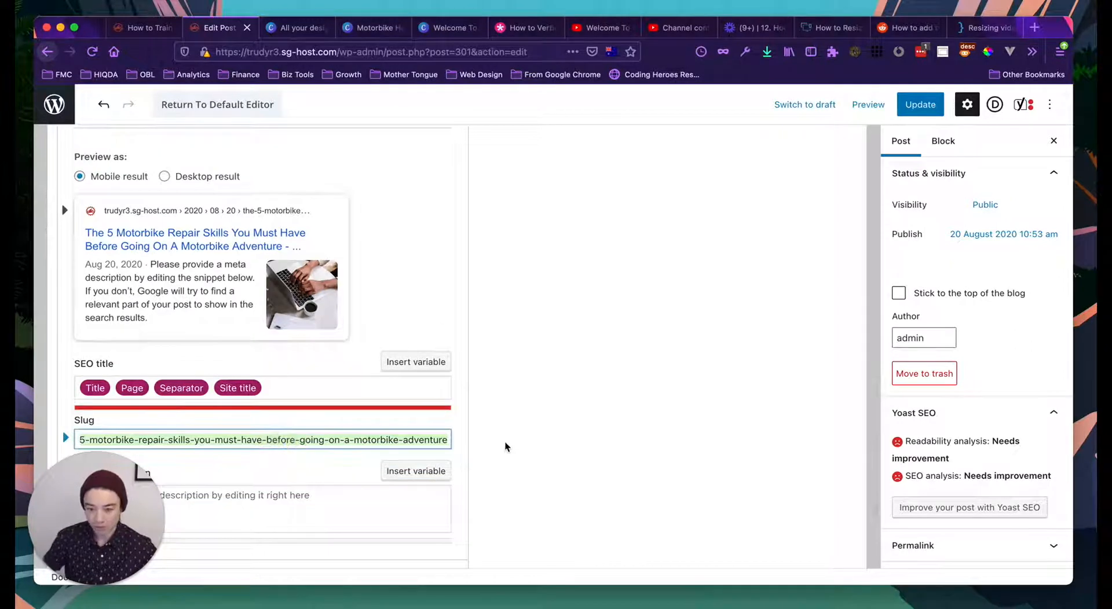
Step: Expand the post's Permalink settings and check the URL slug and post link against the new title
{"action": "scroll", "coordinate": [599, 387], "scroll_direction": "up", "scroll_amount": 10}
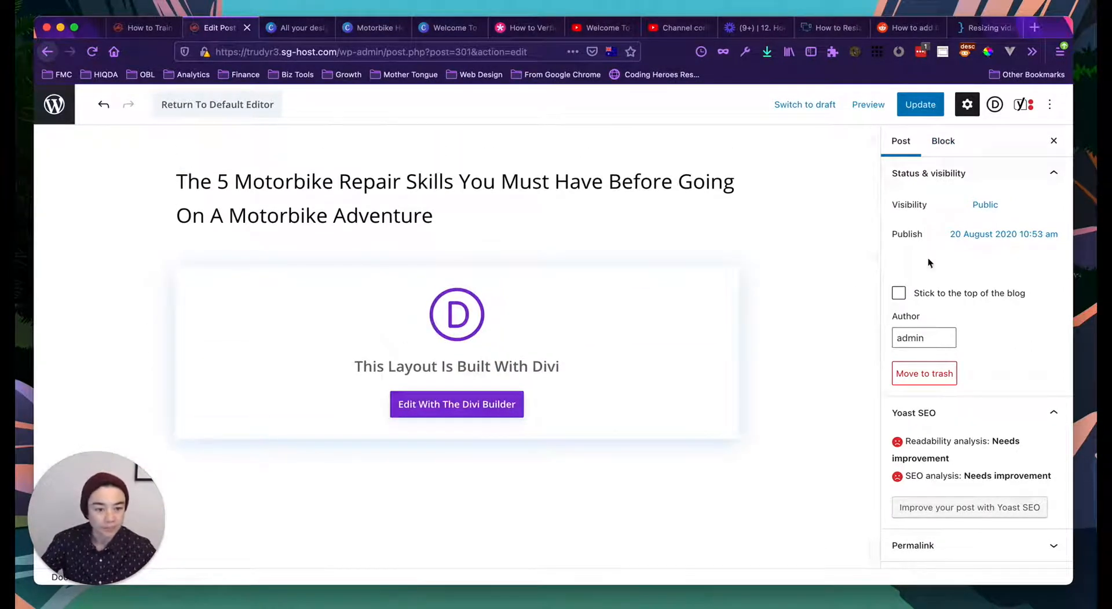
{"action": "scroll", "coordinate": [928, 258], "scroll_direction": "down", "scroll_amount": 3}
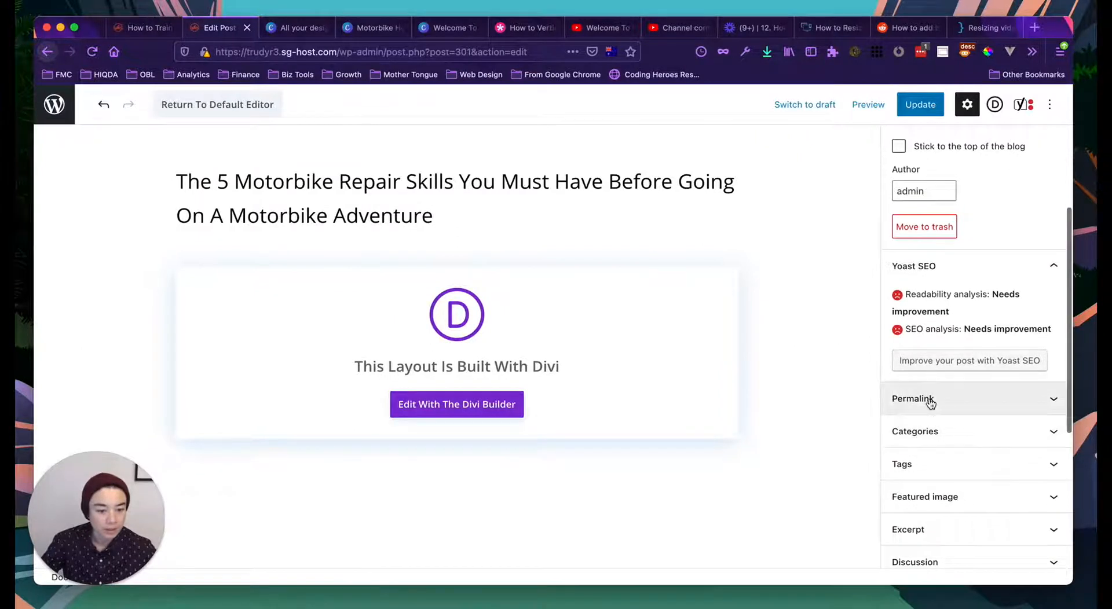
{"action": "left_click", "coordinate": [928, 399]}
{"action": "scroll", "coordinate": [969, 406], "scroll_direction": "down", "scroll_amount": 2}
{"action": "double_click", "coordinate": [959, 386]}
{"action": "double_click", "coordinate": [1004, 386]}
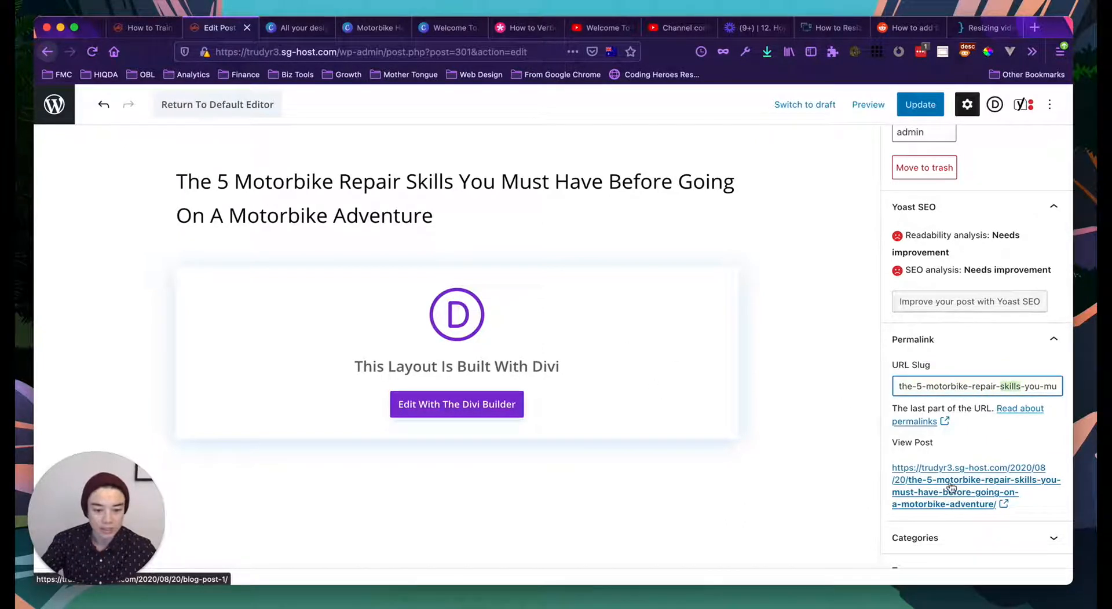
{"action": "scroll", "coordinate": [815, 422], "scroll_direction": "down", "scroll_amount": 1}
{"action": "scroll", "coordinate": [770, 362], "scroll_direction": "up", "scroll_amount": 1}
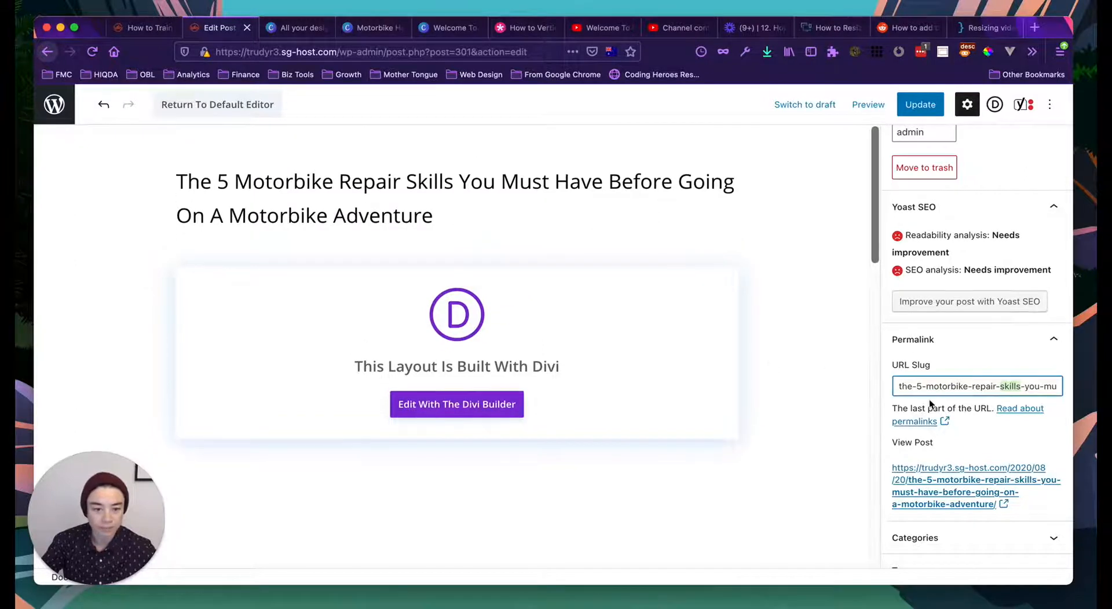
{"action": "left_click", "coordinate": [930, 386]}
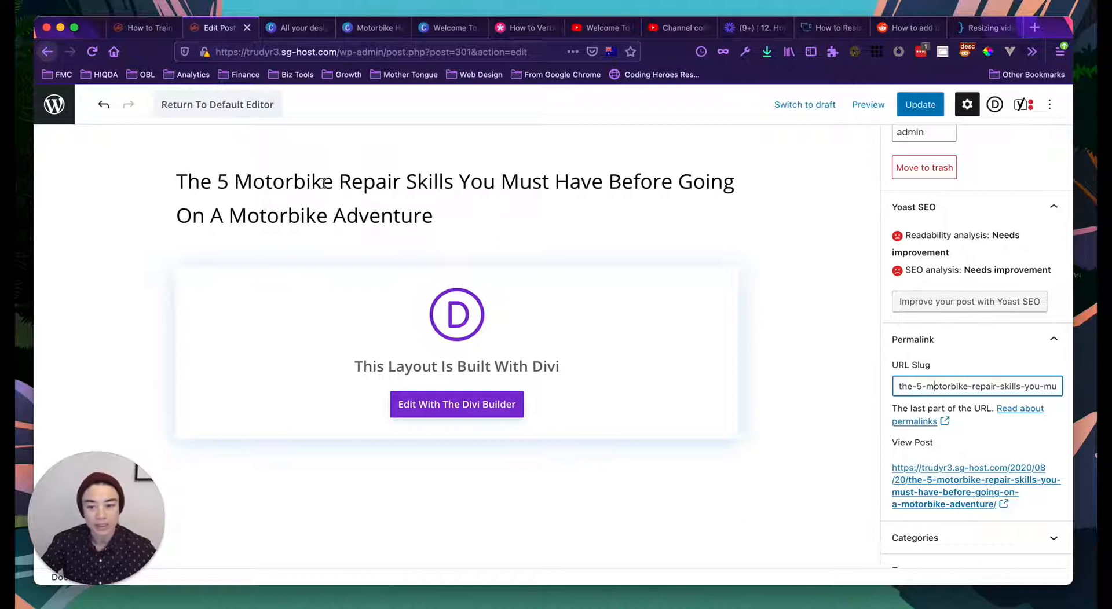
Step: Expand the post's Featured image settings to view the image currently assigned
{"action": "scroll", "coordinate": [877, 416], "scroll_direction": "down", "scroll_amount": 1}
{"action": "scroll", "coordinate": [935, 449], "scroll_direction": "down", "scroll_amount": 5}
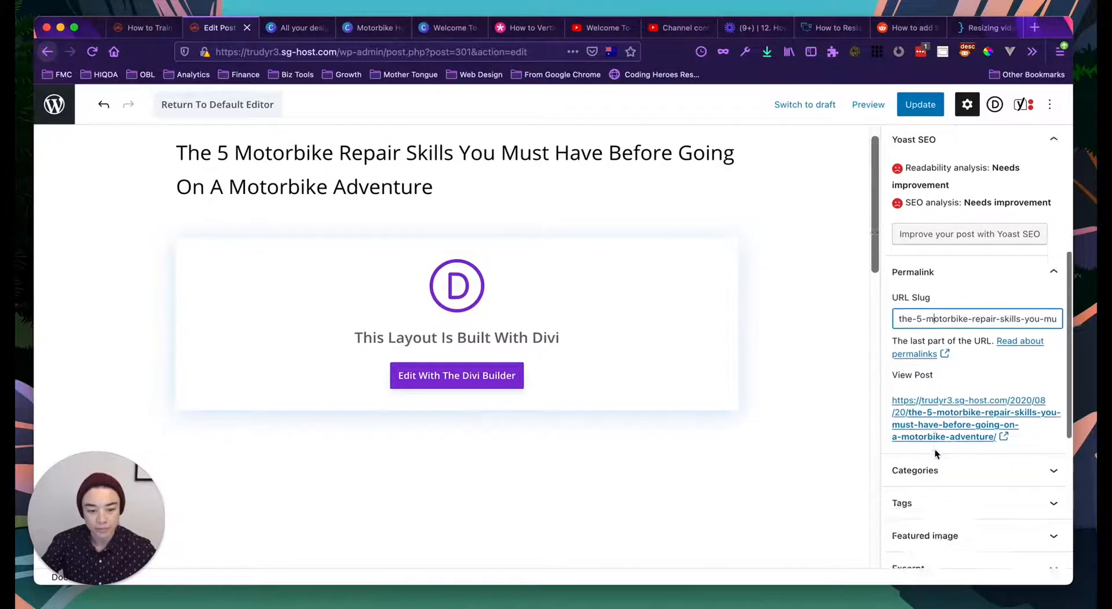
{"action": "scroll", "coordinate": [962, 333], "scroll_direction": "down", "scroll_amount": 2}
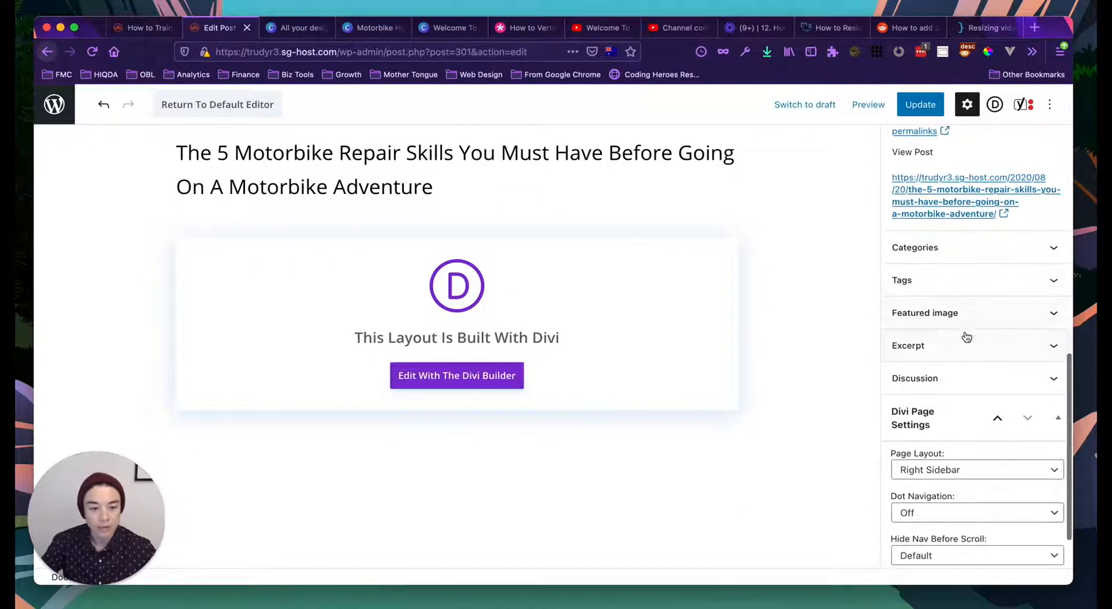
{"action": "left_click", "coordinate": [988, 314]}
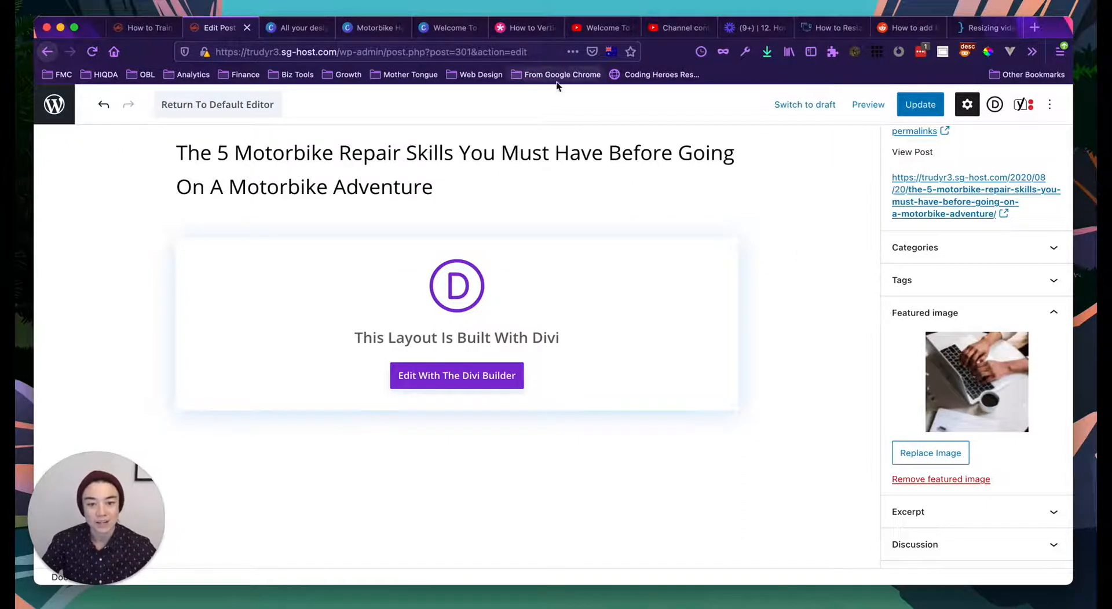
Step: Open unsplash.com in a new browser tab
{"action": "left_click", "coordinate": [524, 51]}
{"action": "type", "text": "unsplash.com/"}
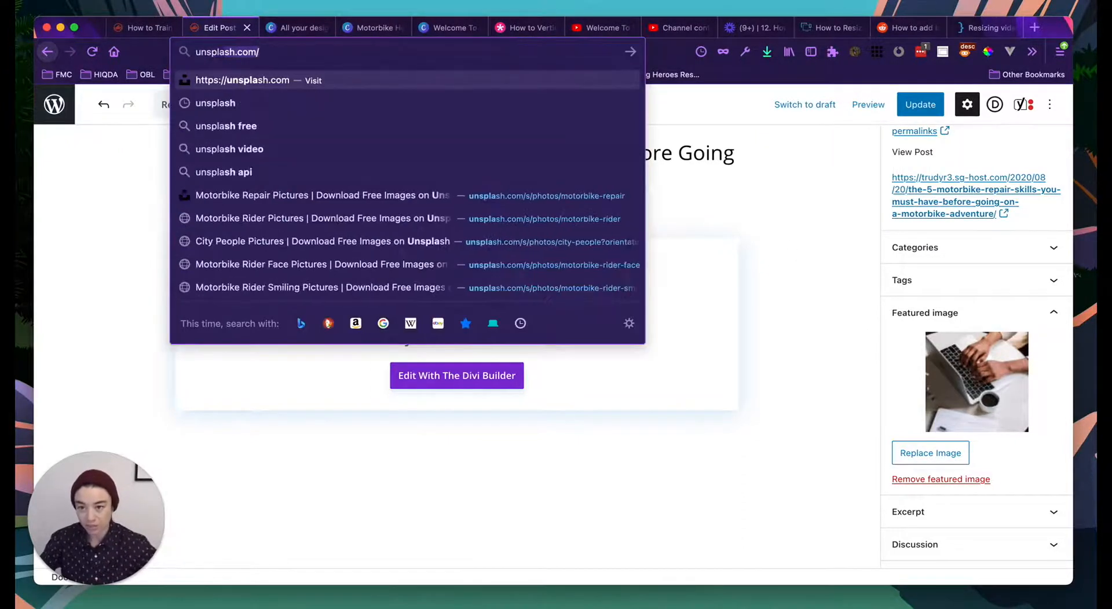
{"action": "key", "text": "alt+Return"}
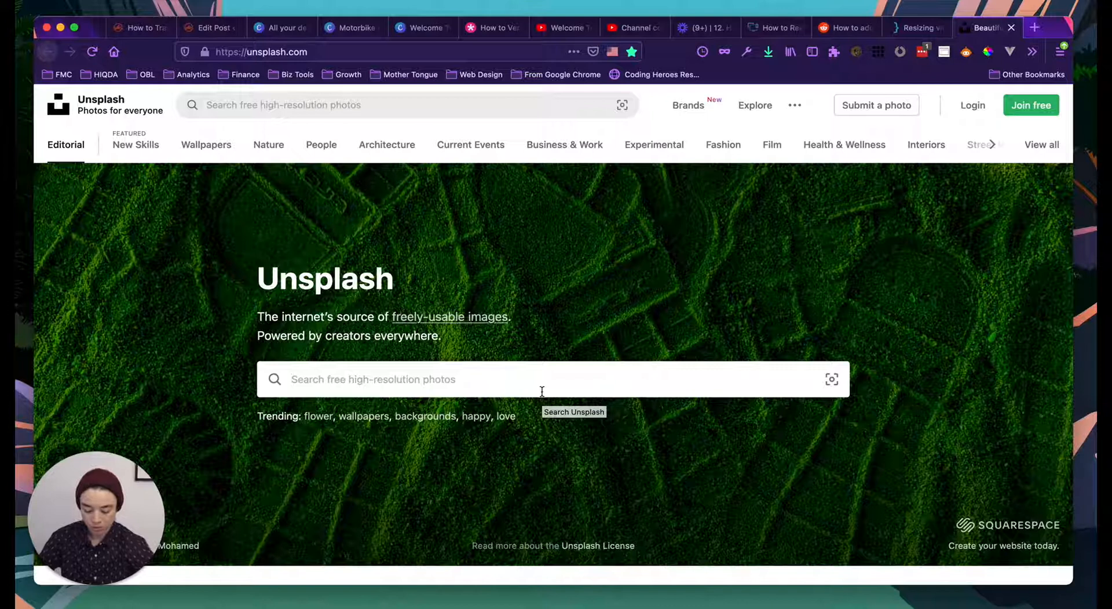
Step: Search Unsplash for "motorbike advanture" and download the Harley-Davidson photo of a helmeted rider on a gray cruiser, choosing to save the file
{"action": "type", "text": "motorbike advanture"}
{"action": "key", "text": "Return"}
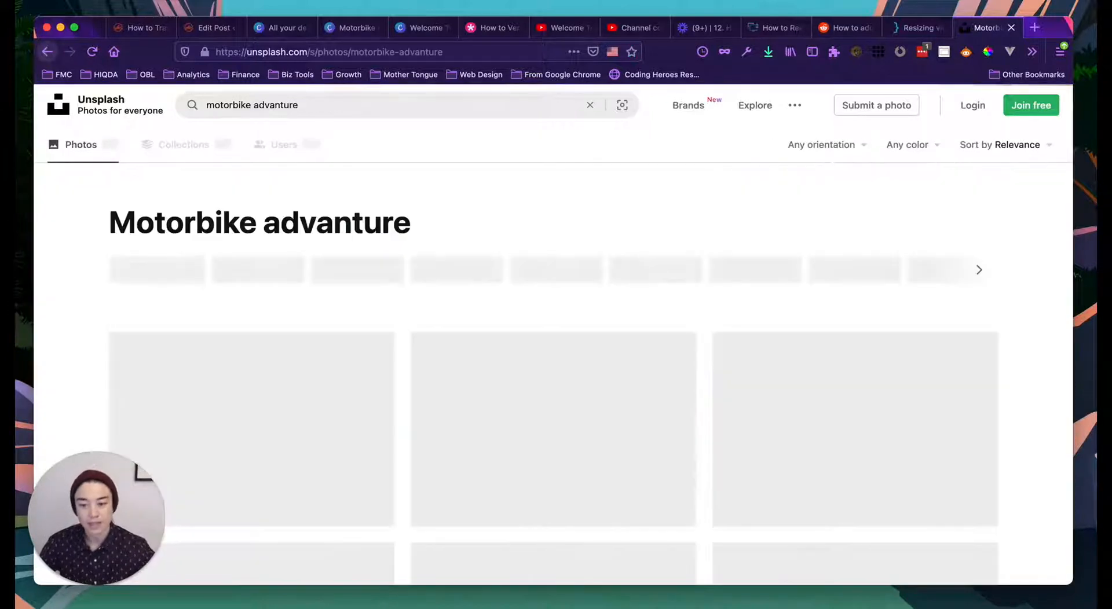
{"action": "scroll", "coordinate": [610, 406], "scroll_direction": "down", "scroll_amount": 2}
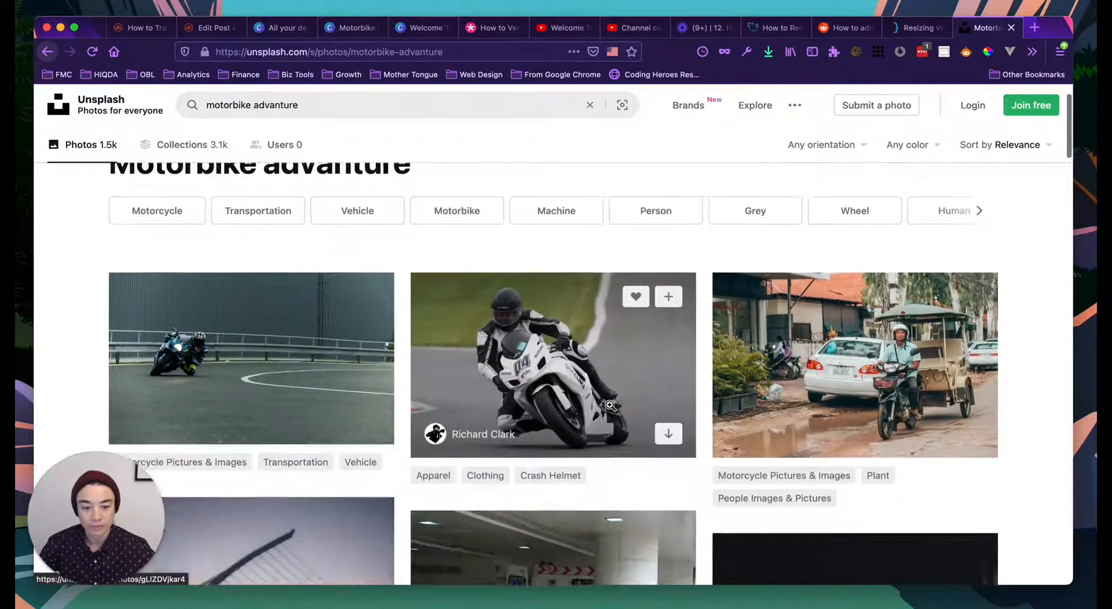
{"action": "scroll", "coordinate": [610, 406], "scroll_direction": "down", "scroll_amount": 6}
{"action": "scroll", "coordinate": [610, 405], "scroll_direction": "down", "scroll_amount": 7}
{"action": "scroll", "coordinate": [611, 405], "scroll_direction": "down", "scroll_amount": 3}
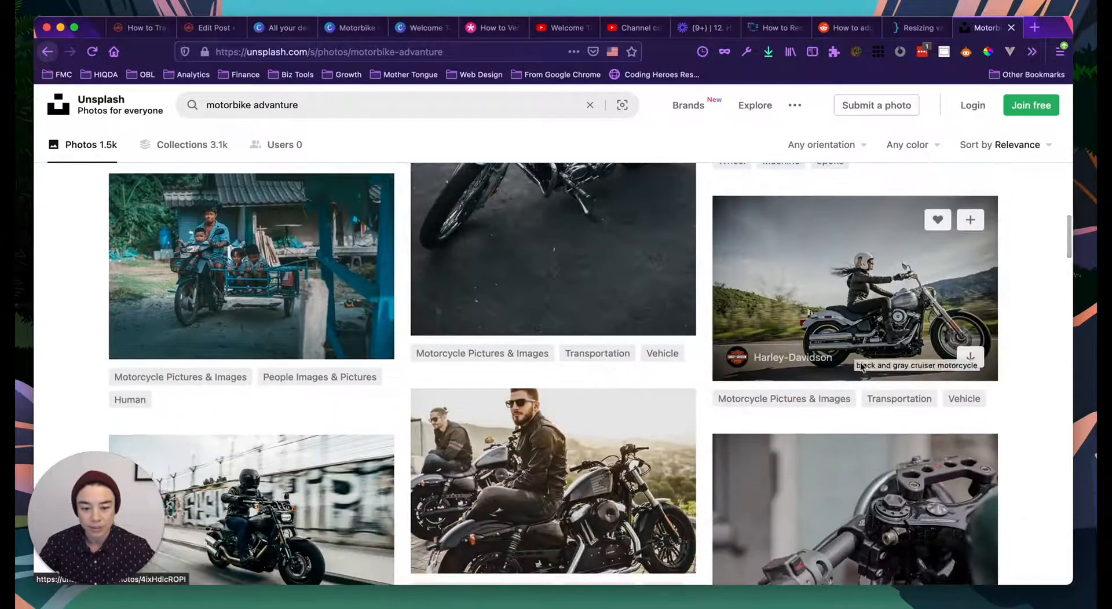
{"action": "scroll", "coordinate": [861, 363], "scroll_direction": "down", "scroll_amount": 1}
{"action": "left_click", "coordinate": [967, 329]}
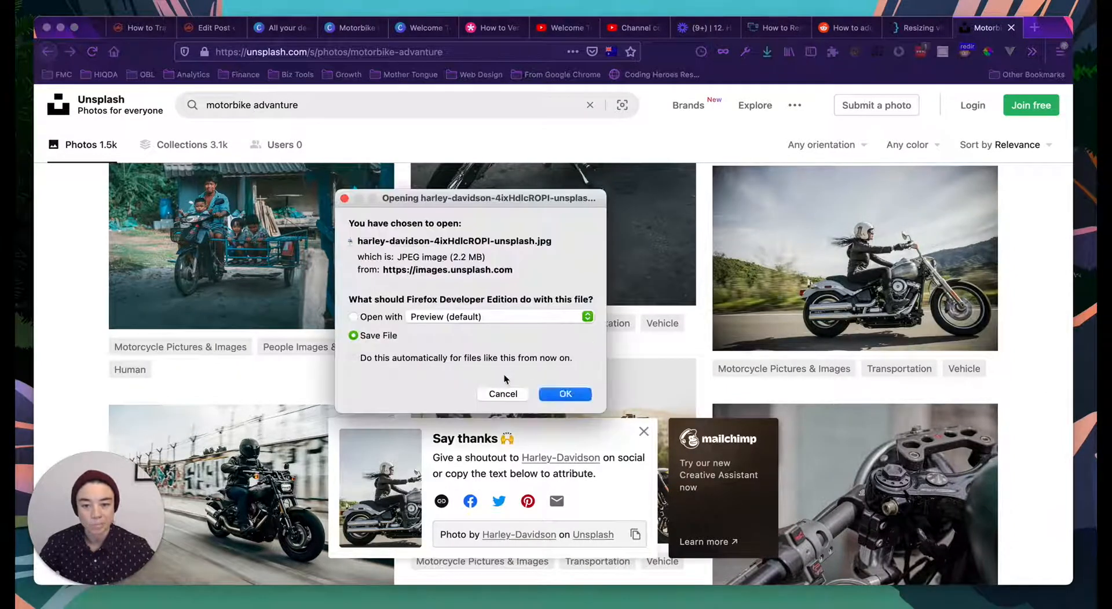
{"action": "left_click", "coordinate": [557, 393]}
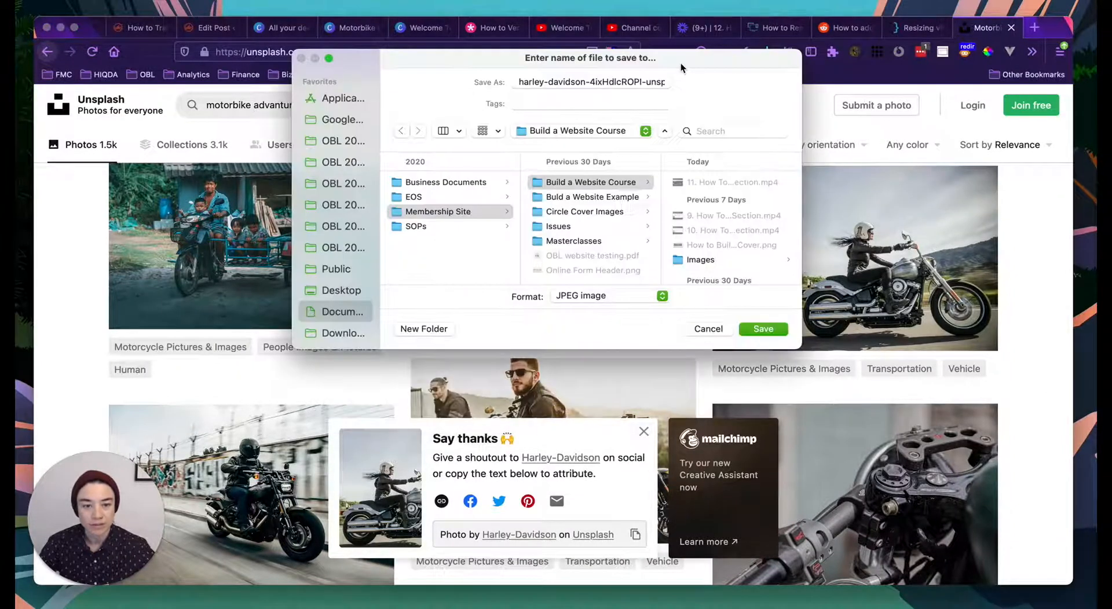
Step: Name the image file with the post's slug, "the-5-motorbike-repair-skills-you-must-have-before-going-on-a-motorbike-adventure"
{"action": "left_click", "coordinate": [583, 81]}
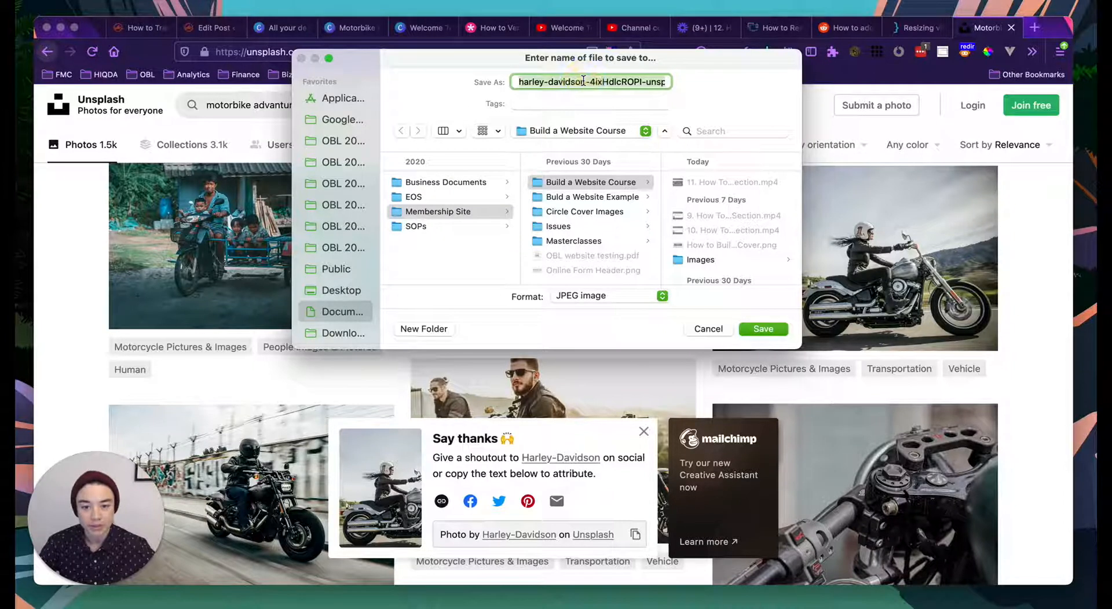
{"action": "key", "text": "super+v"}
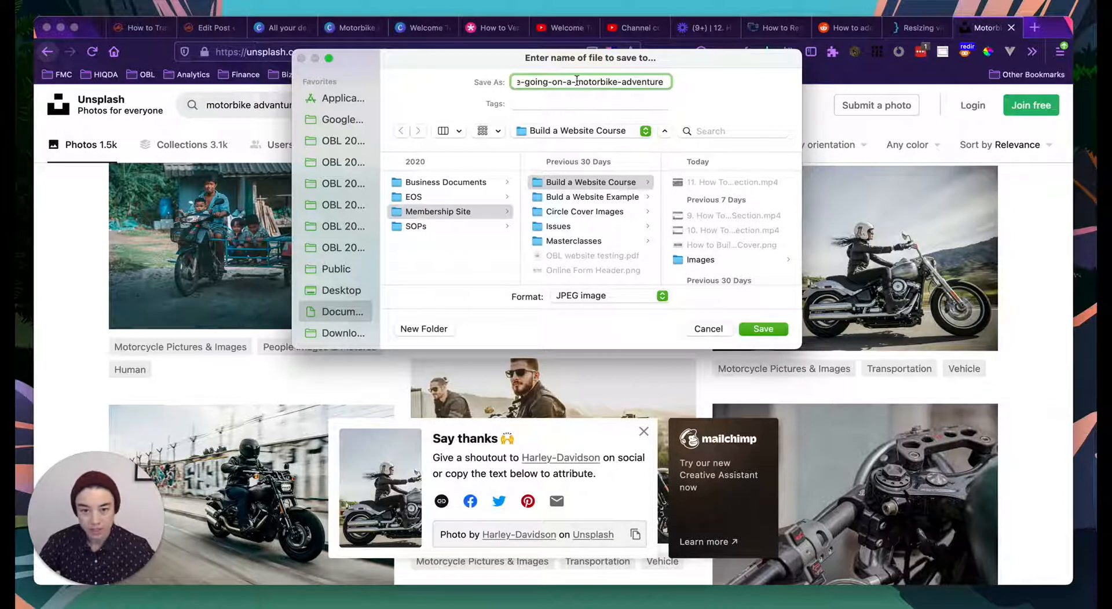
{"action": "left_click_drag", "start_coordinate": [557, 81], "coordinate": [492, 80]}
{"action": "left_click", "coordinate": [525, 81]}
{"action": "left_click", "coordinate": [561, 82]}
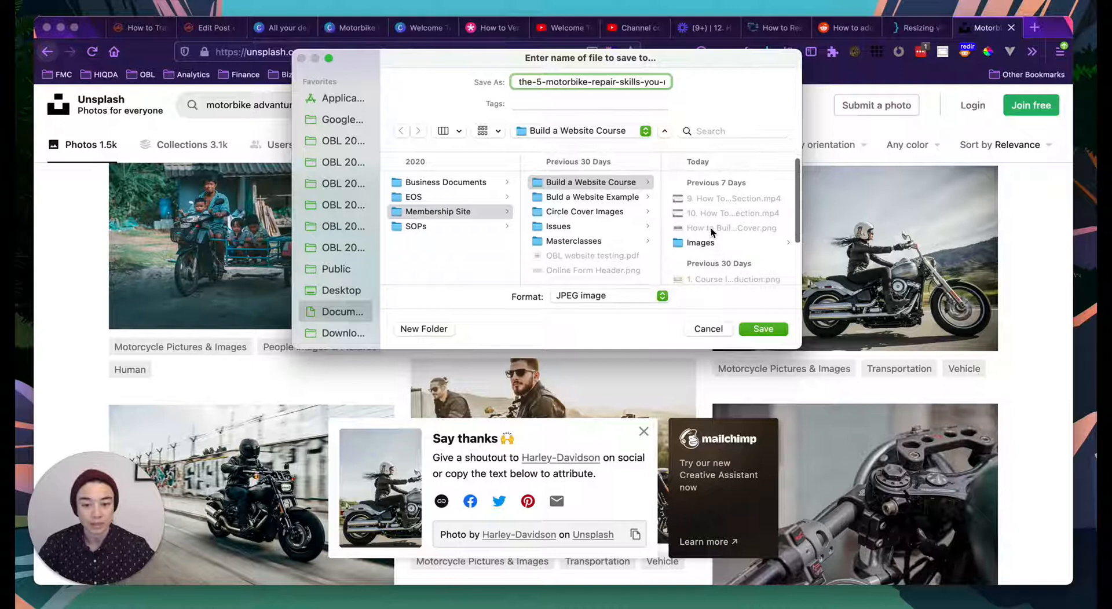
Step: Create a folder named "blog featured images" inside "Buld a Website Example" and save the image there
{"action": "left_click", "coordinate": [628, 197]}
{"action": "scroll", "coordinate": [718, 205], "scroll_direction": "down", "scroll_amount": 3}
{"action": "scroll", "coordinate": [718, 205], "scroll_direction": "up", "scroll_amount": 3}
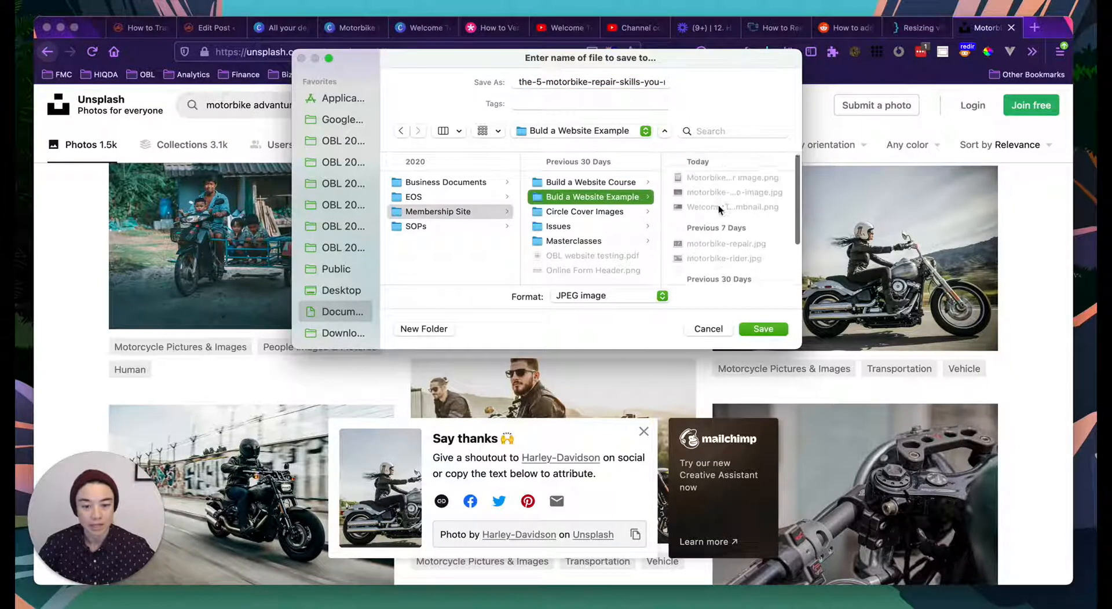
{"action": "left_click", "coordinate": [422, 327]}
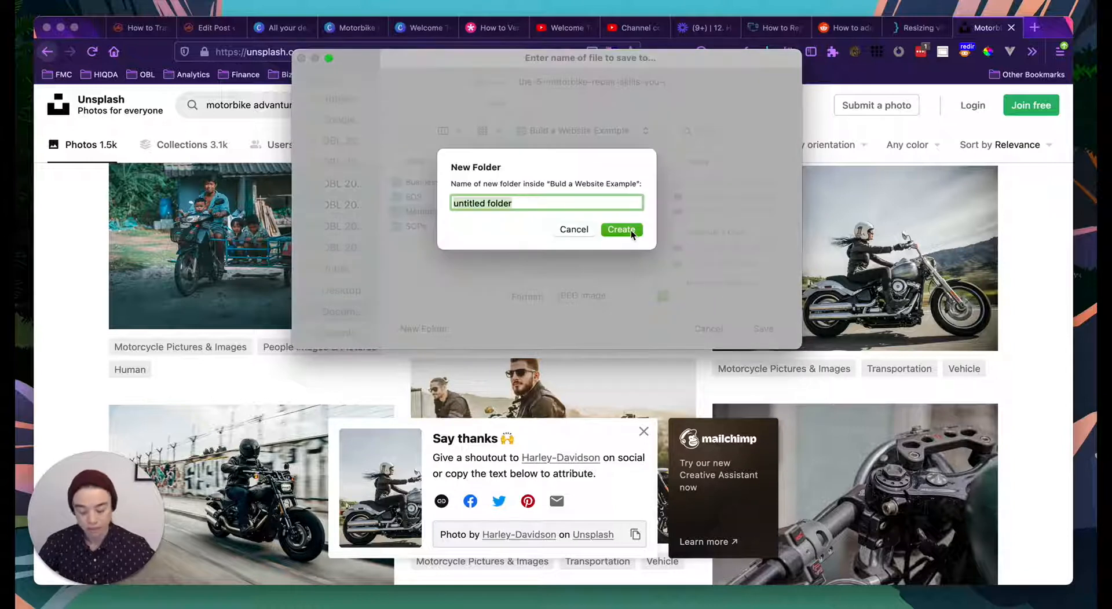
{"action": "type", "text": "blog "}
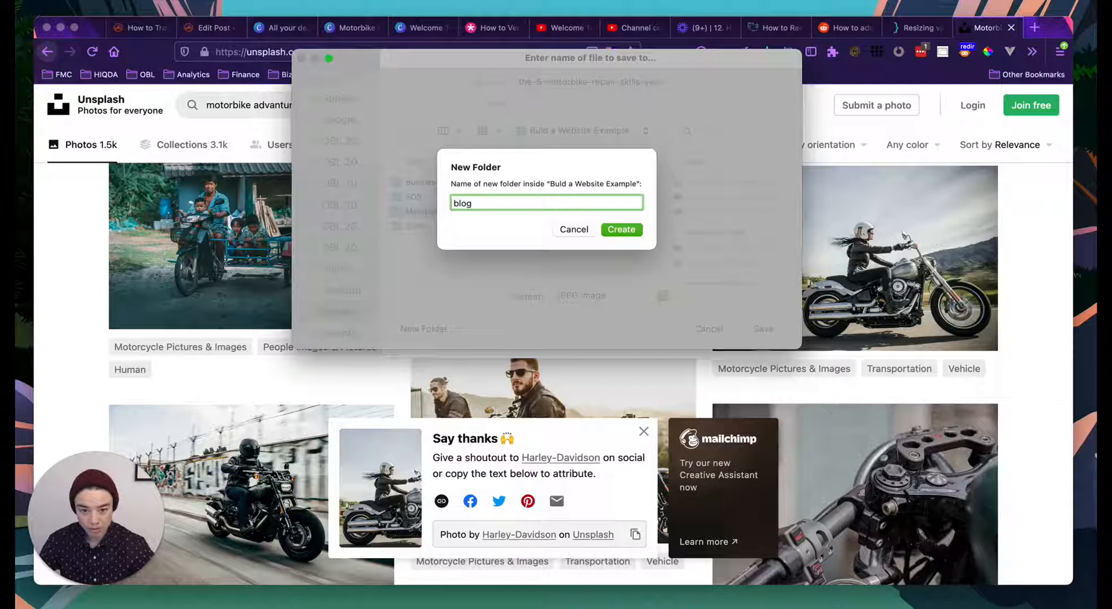
{"action": "type", "text": "featured images"}
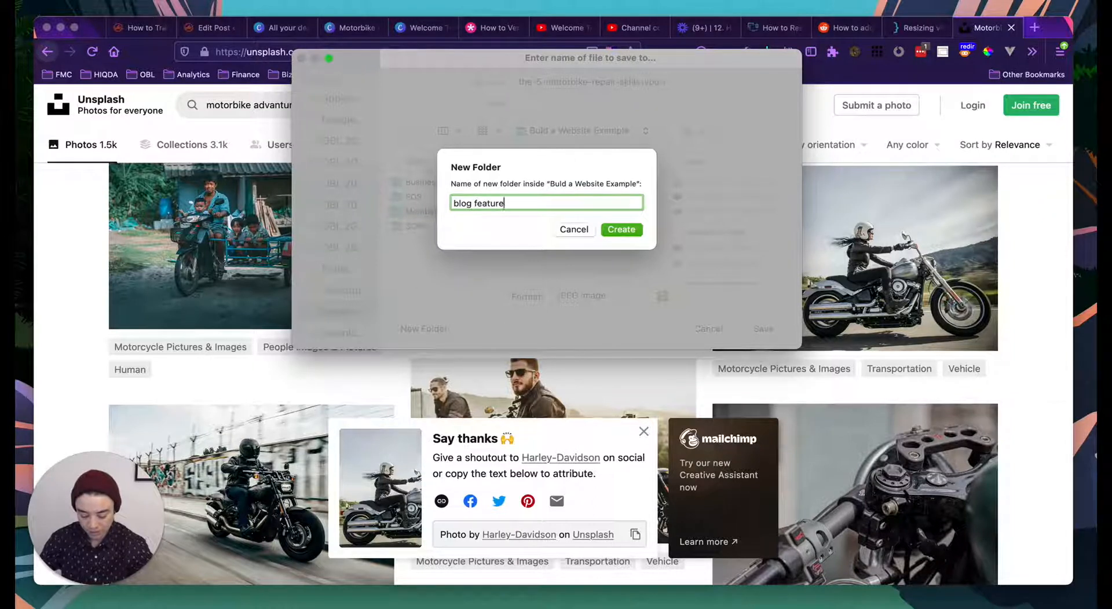
{"action": "left_click", "coordinate": [624, 230]}
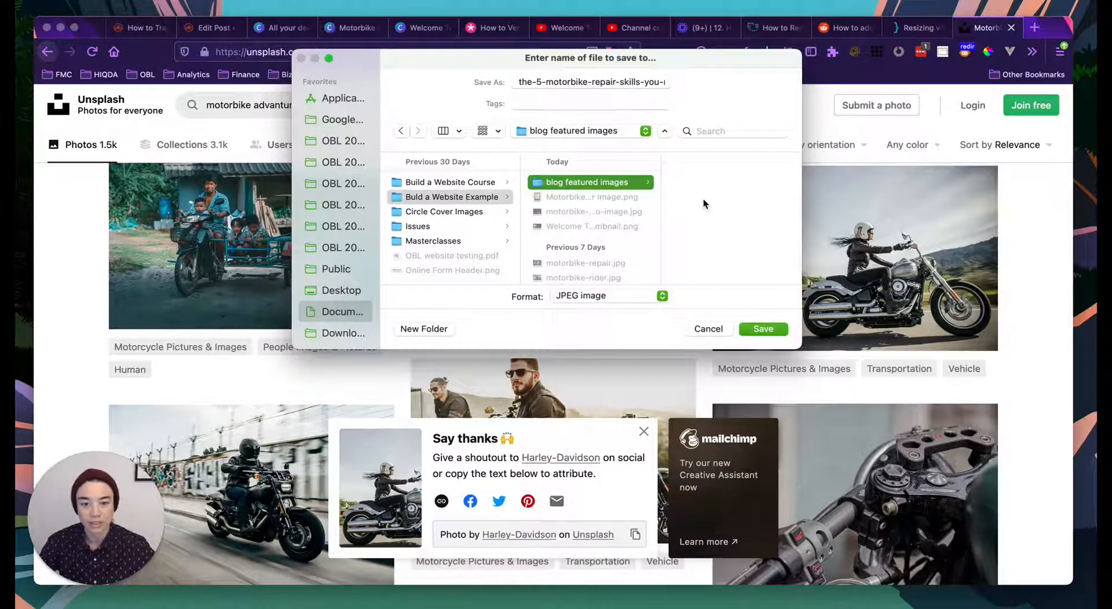
{"action": "left_click", "coordinate": [763, 328]}
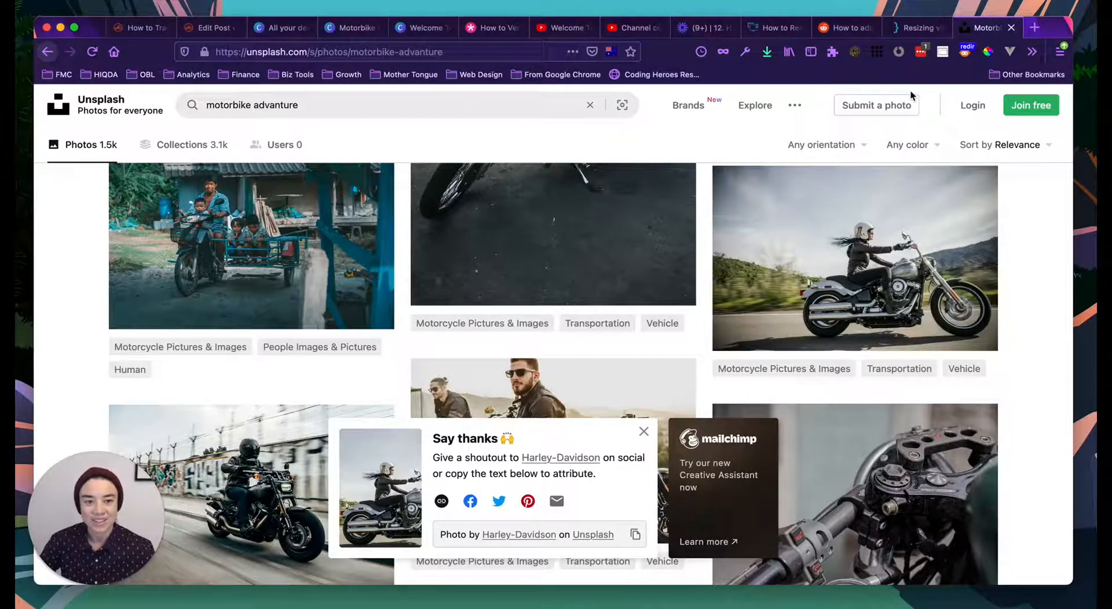
Step: Open tinypng.com in a new browser tab and upload the saved motorbike image from "blog featured images" for compression
{"action": "left_click", "coordinate": [534, 51]}
{"action": "type", "text": "tinypng.com/"}
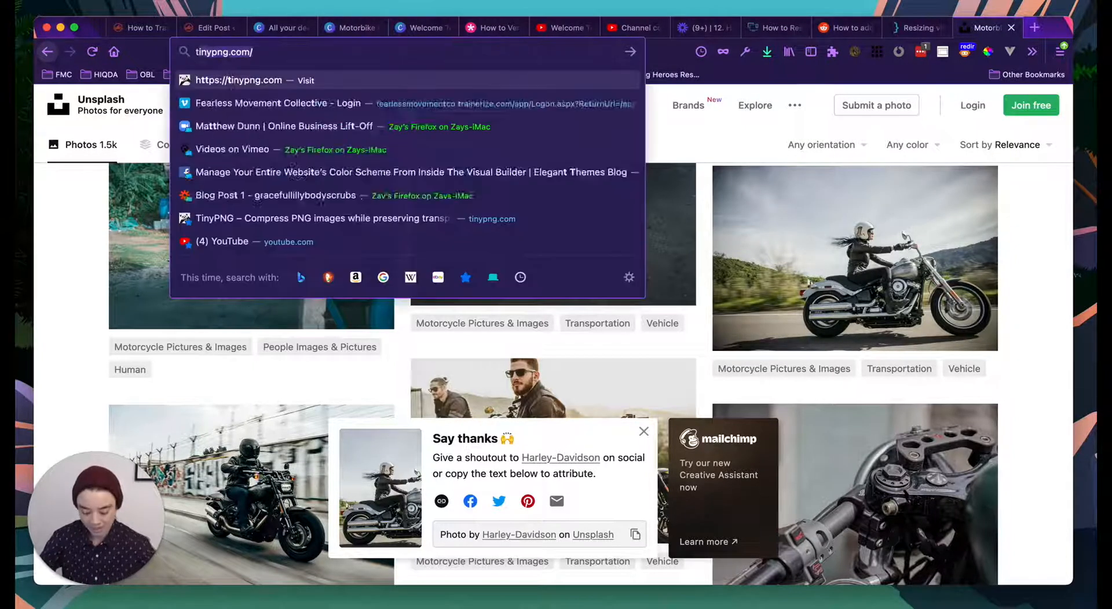
{"action": "key", "text": "alt+Return"}
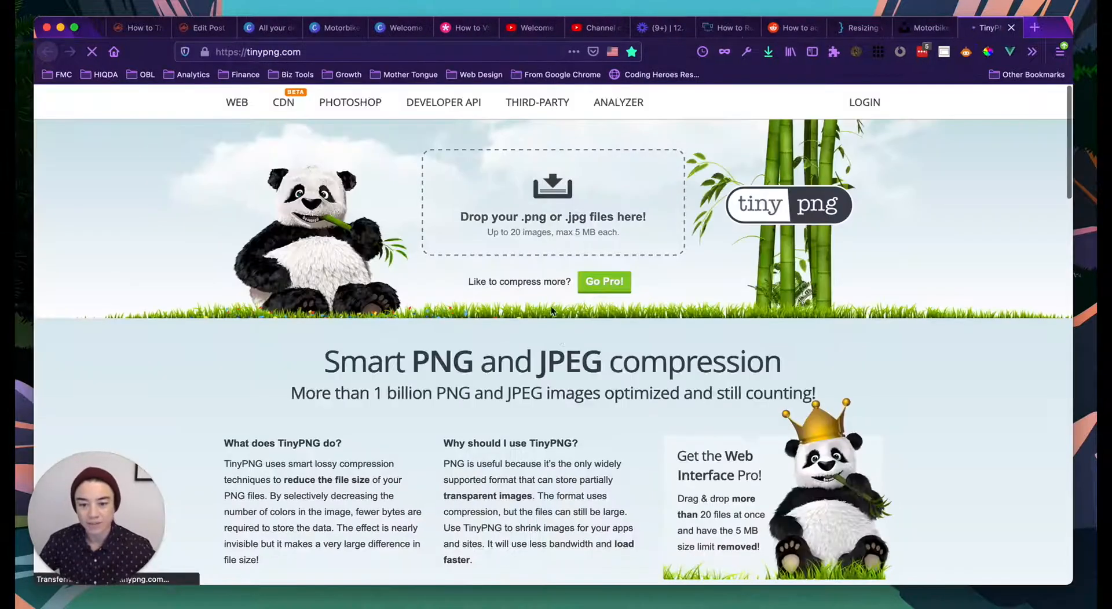
{"action": "left_click", "coordinate": [543, 209]}
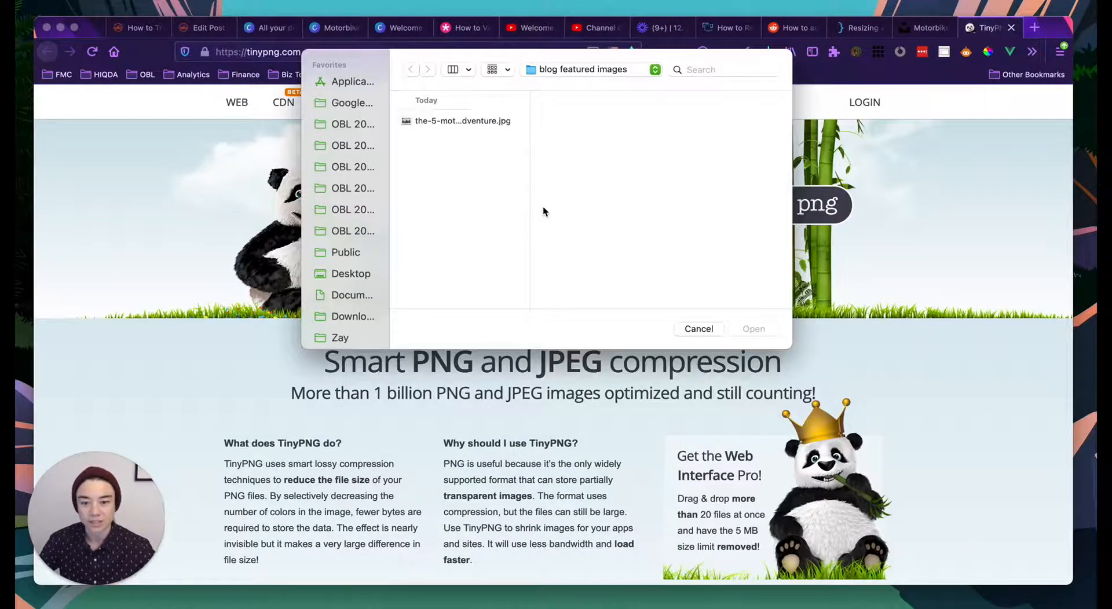
{"action": "left_click", "coordinate": [470, 121]}
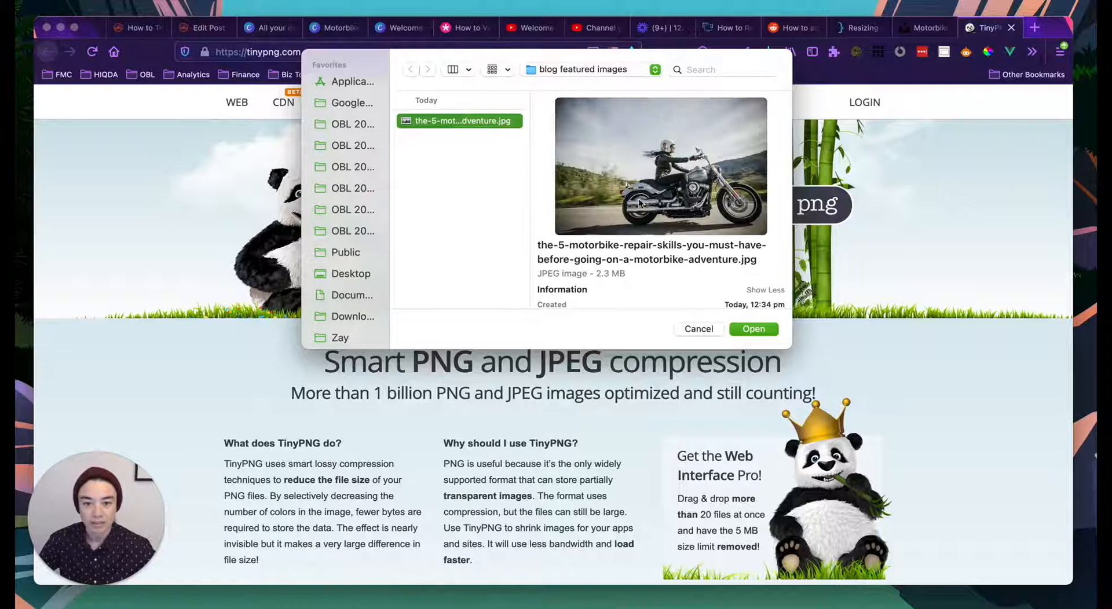
{"action": "left_click", "coordinate": [749, 329]}
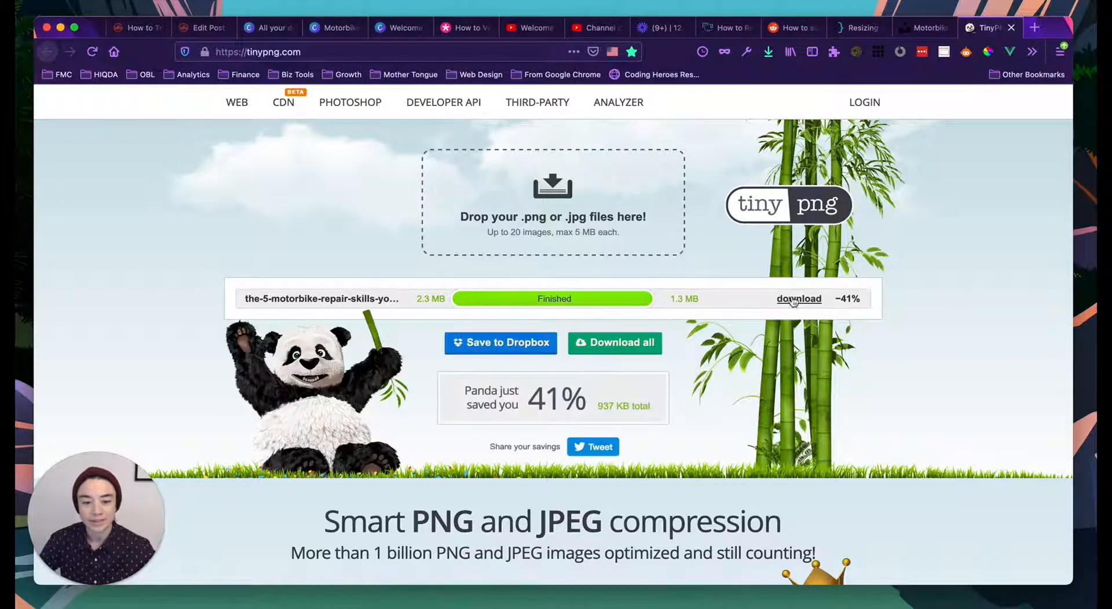
Step: Download the compressed image into Membership Site > Buld a Website Example > blog featured images, replacing the original file
{"action": "left_click", "coordinate": [799, 299]}
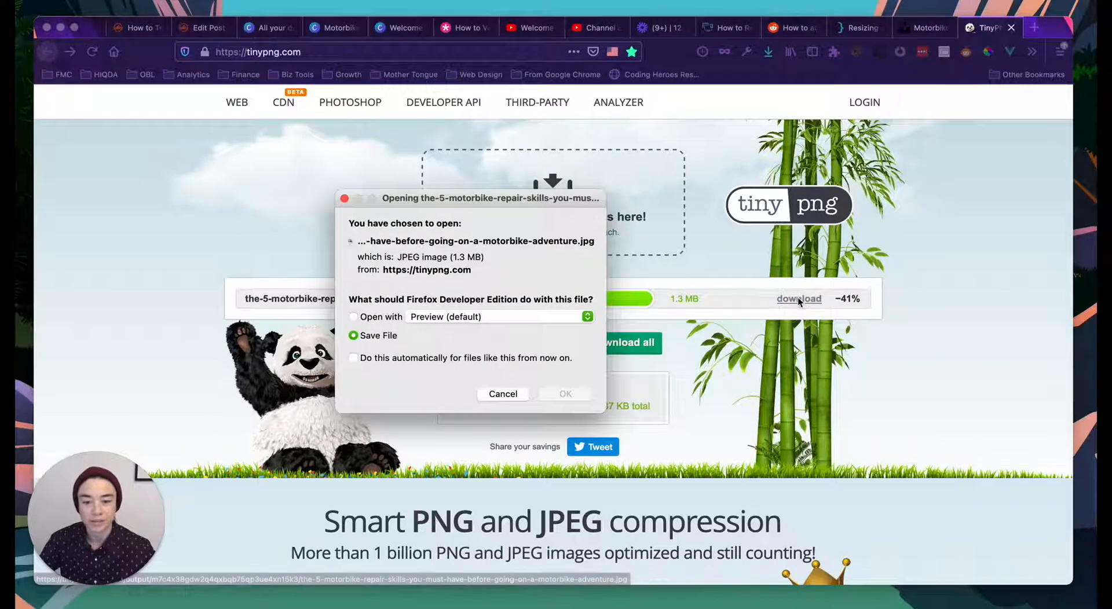
{"action": "left_click", "coordinate": [564, 395]}
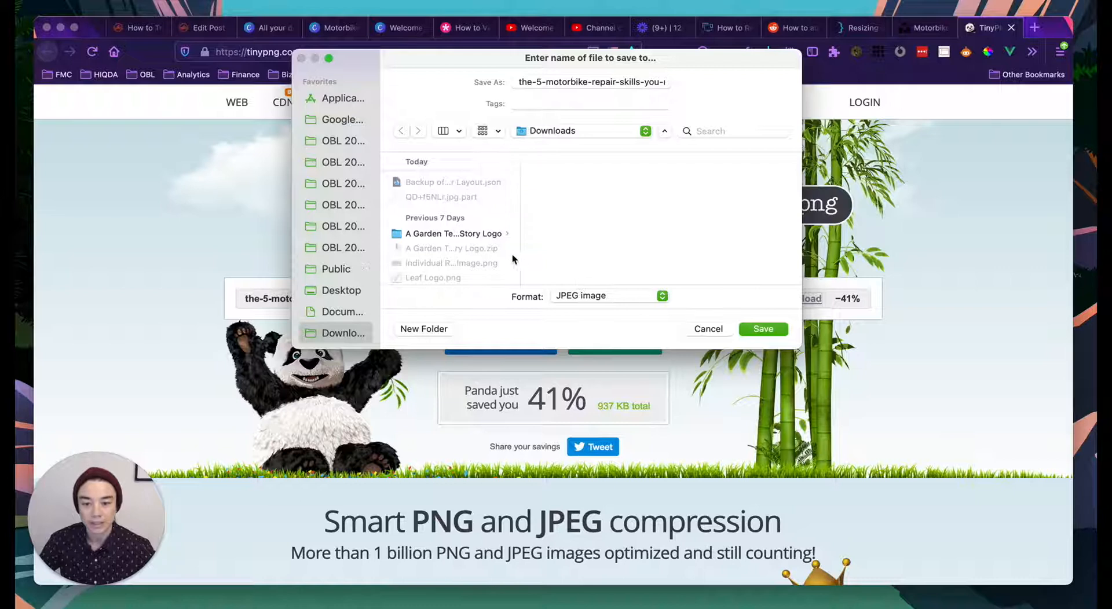
{"action": "left_click", "coordinate": [337, 312]}
{"action": "left_click", "coordinate": [483, 212]}
{"action": "left_click", "coordinate": [572, 212]}
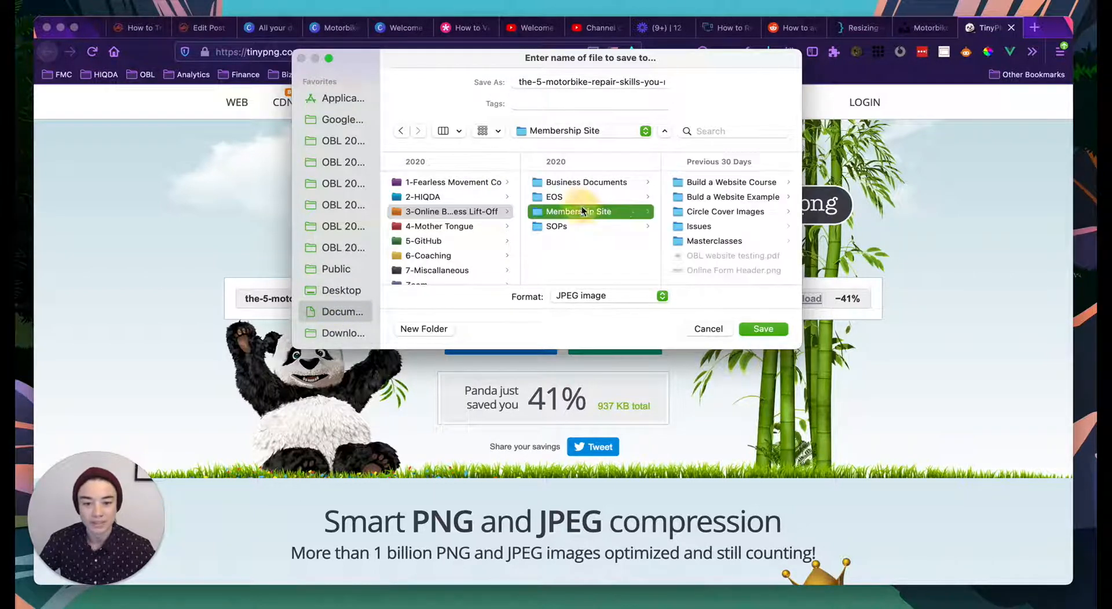
{"action": "left_click", "coordinate": [739, 196]}
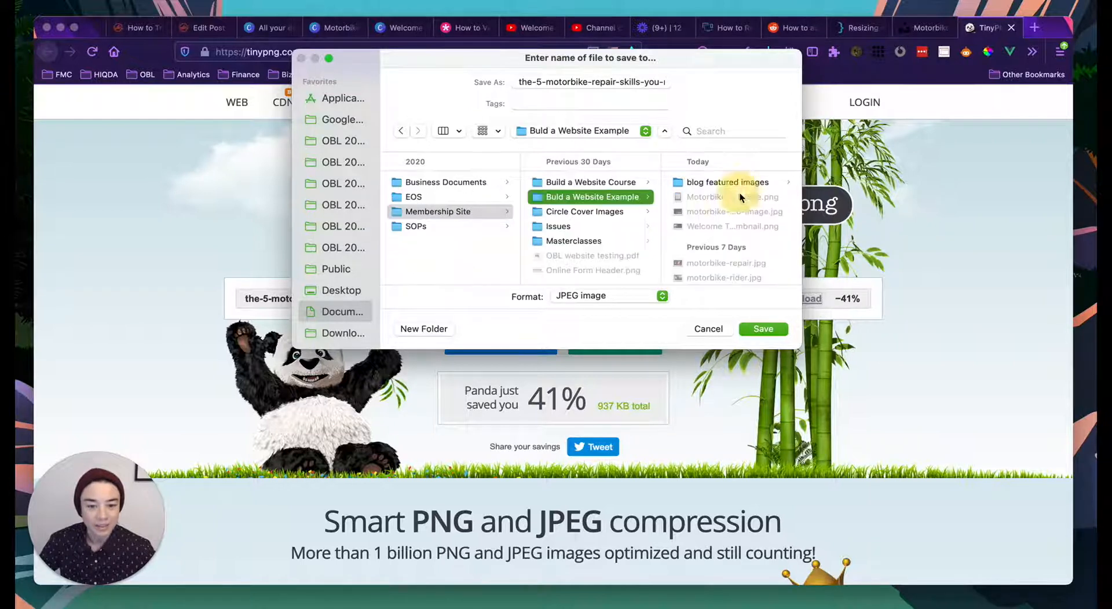
{"action": "left_click", "coordinate": [726, 184]}
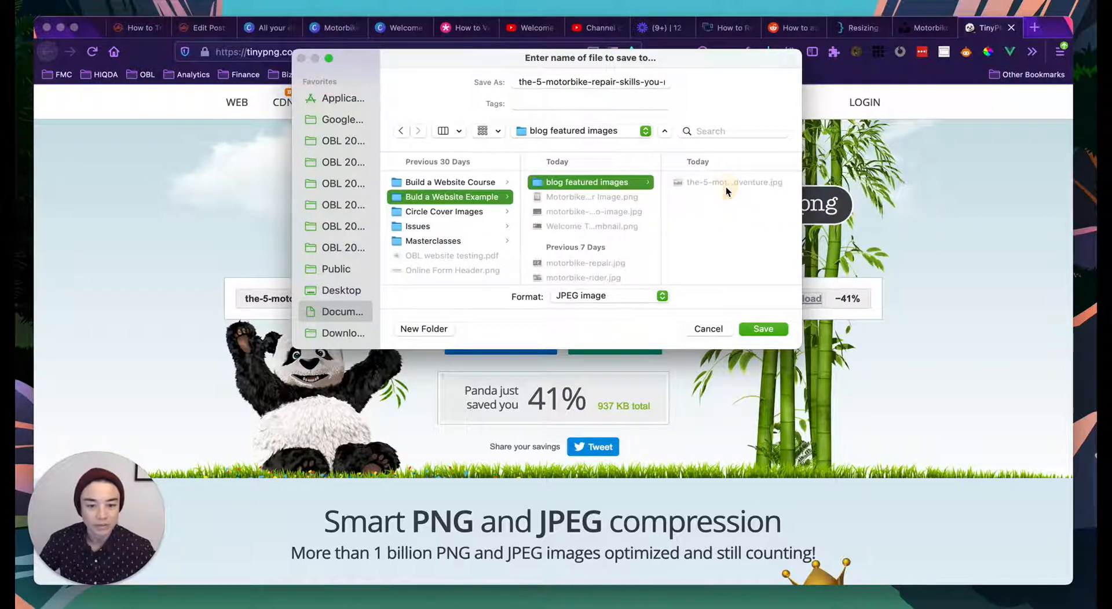
{"action": "left_click", "coordinate": [753, 330]}
{"action": "left_click", "coordinate": [585, 282]}
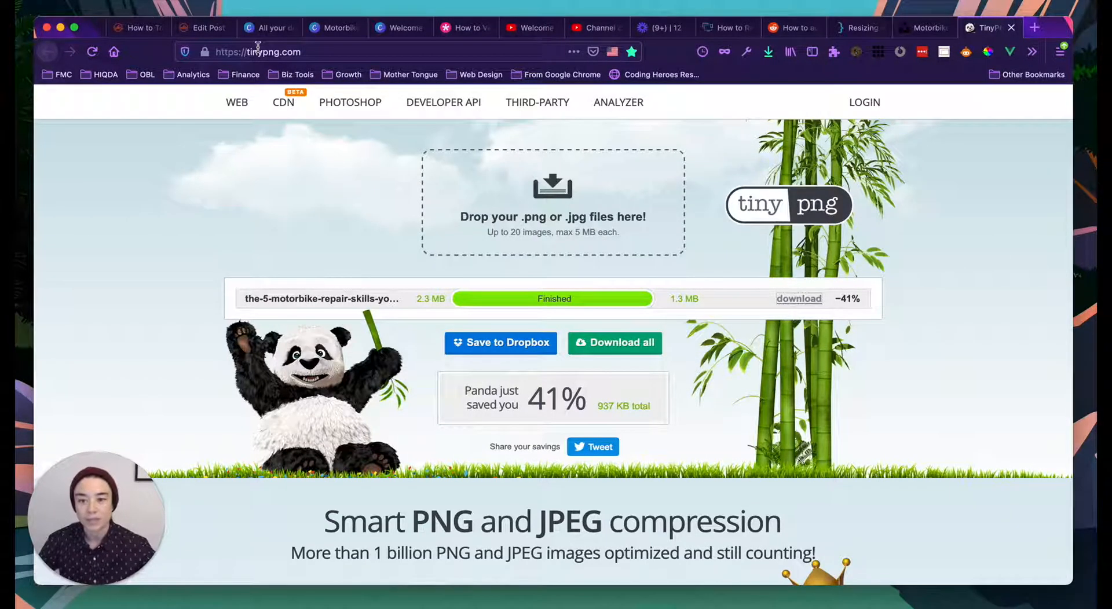
Step: Return to the WordPress post editor and upload the compressed motorbike image from "blog featured images" as the replacement featured image
{"action": "left_click", "coordinate": [199, 32]}
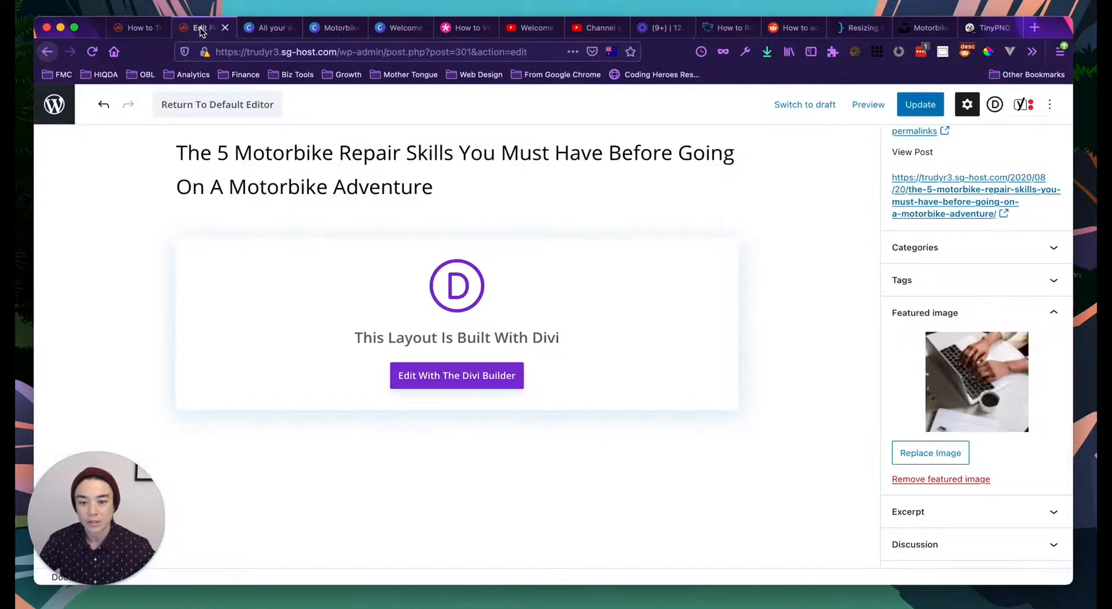
{"action": "left_click", "coordinate": [928, 451]}
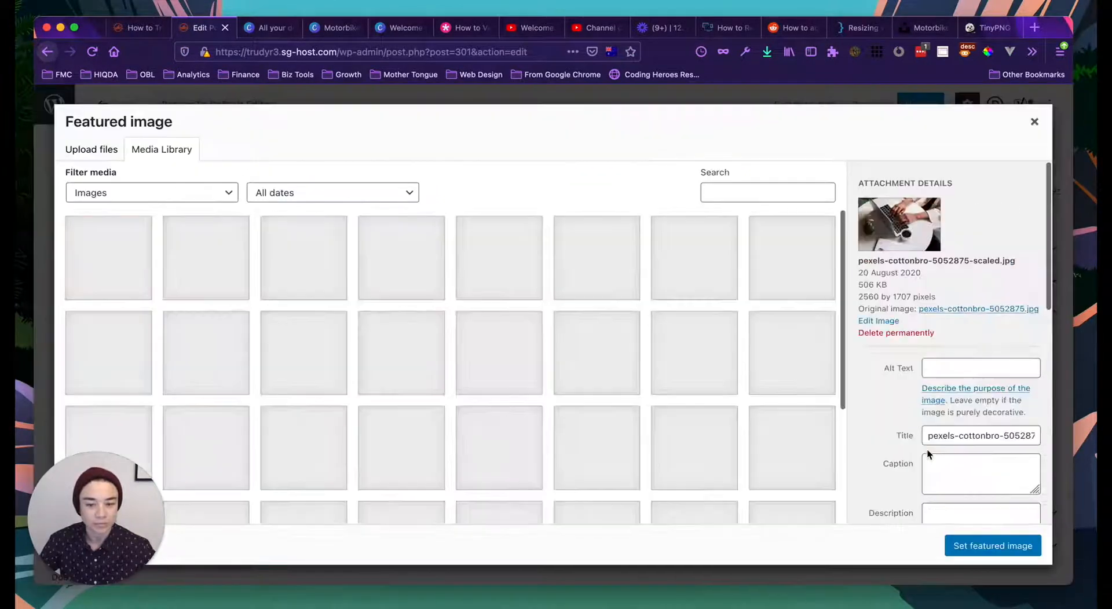
{"action": "left_click", "coordinate": [93, 149]}
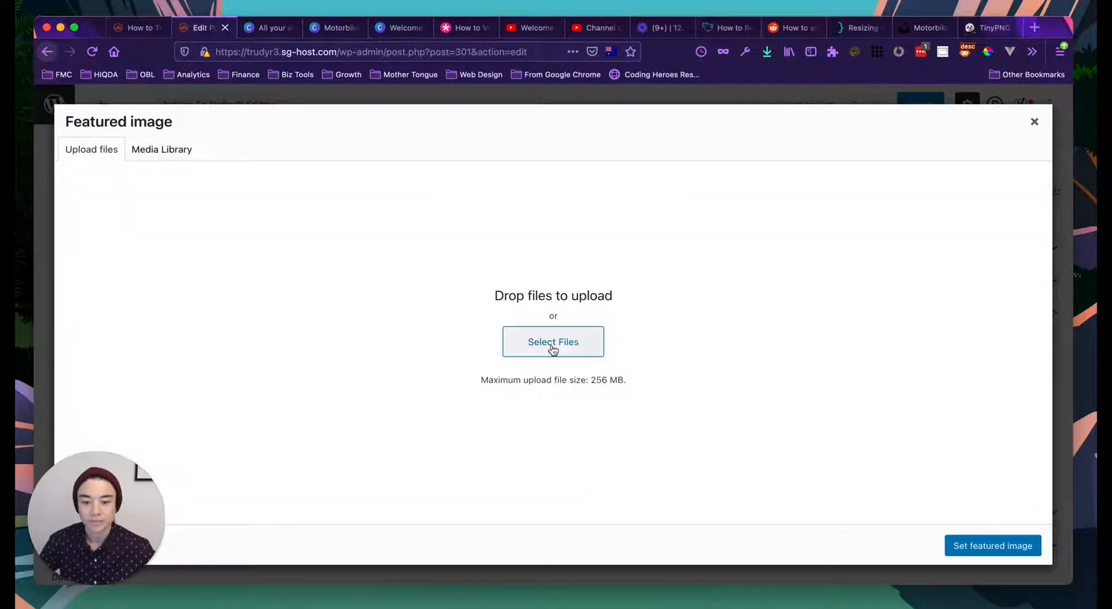
{"action": "left_click", "coordinate": [582, 347]}
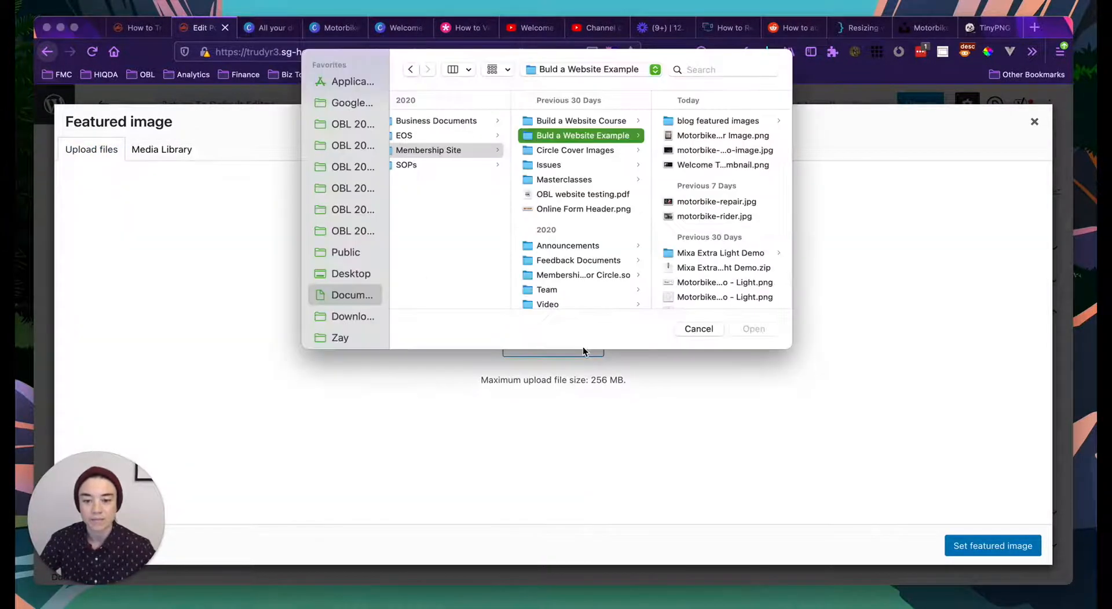
{"action": "left_click", "coordinate": [697, 121]}
{"action": "left_click", "coordinate": [715, 121]}
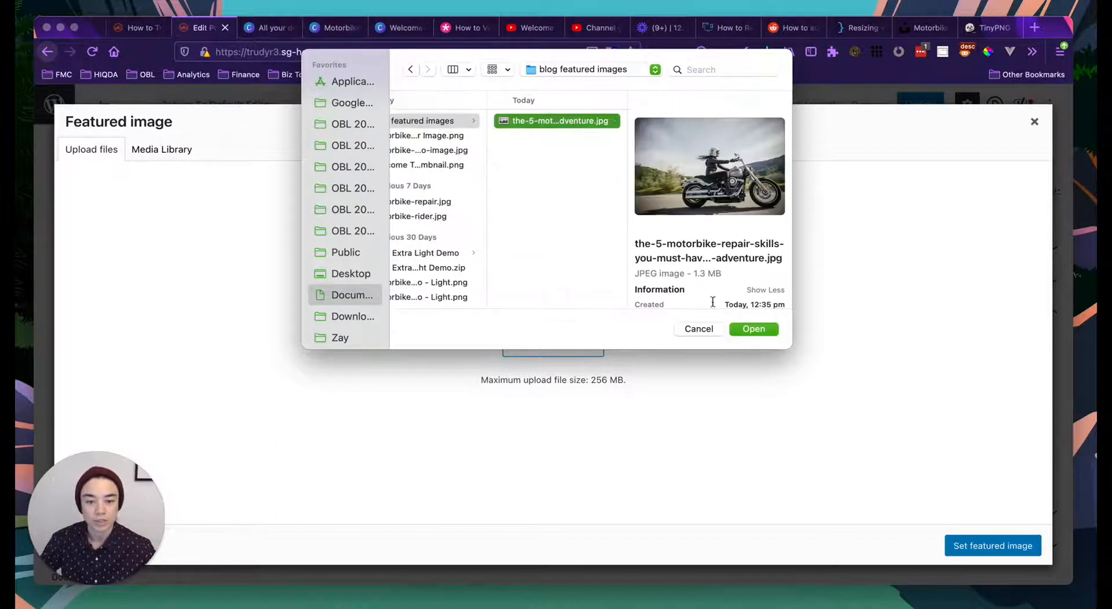
{"action": "left_click", "coordinate": [757, 329]}
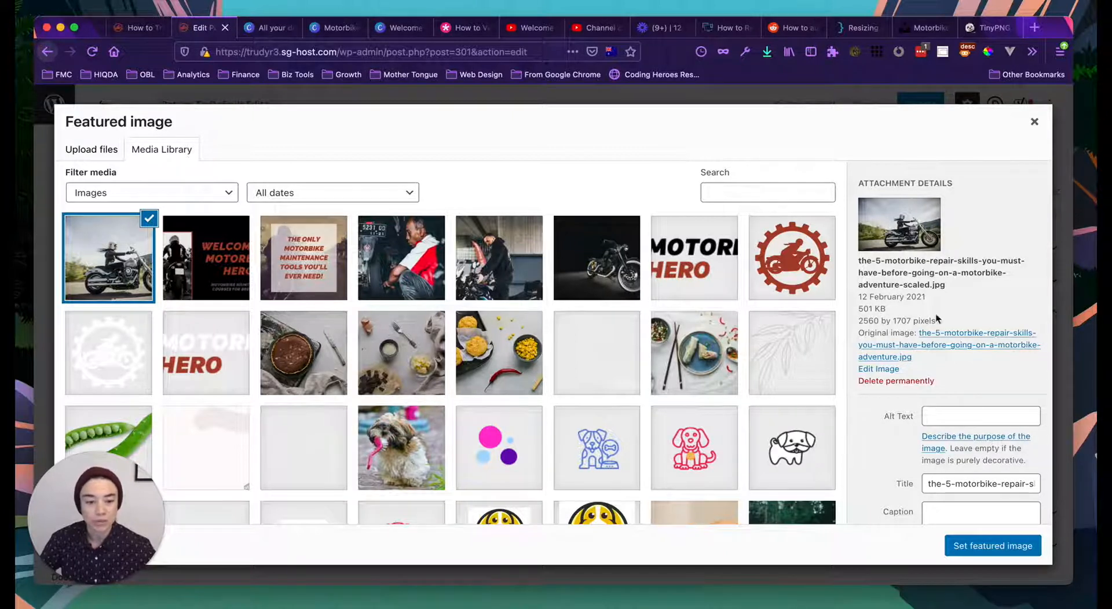
Step: Set the uploaded image's alt text to "person on a harley davidson motorbike country adventure"
{"action": "left_click", "coordinate": [946, 414]}
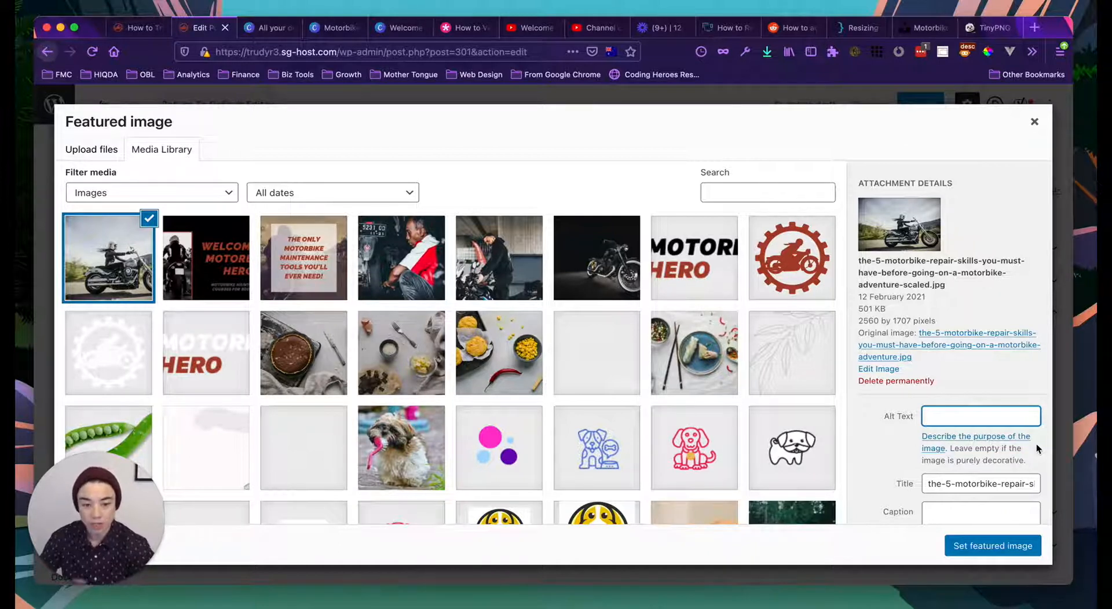
{"action": "type", "text": "per"}
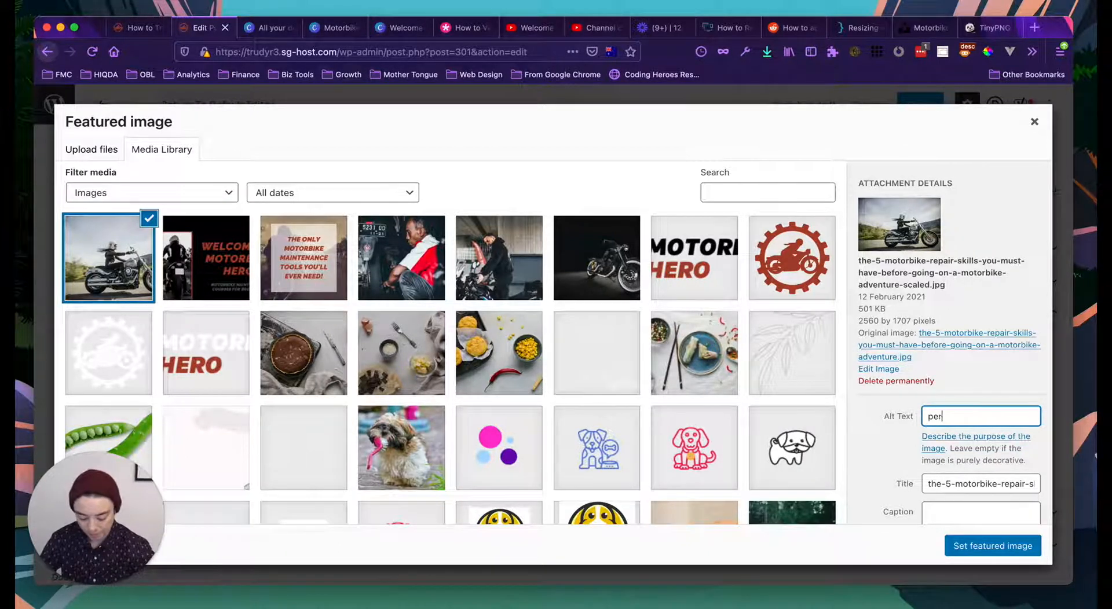
{"action": "type", "text": "son on a harley davisdon"}
{"action": "key", "text": "BackSpace"}
{"action": "key", "text": "BackSpace"}
{"action": "key", "text": "BackSpace"}
{"action": "key", "text": "BackSpace"}
{"action": "type", "text": "dson mto"}
{"action": "key", "text": "BackSpace"}
{"action": "key", "text": "BackSpace"}
{"action": "type", "text": "otorbike adventure"}
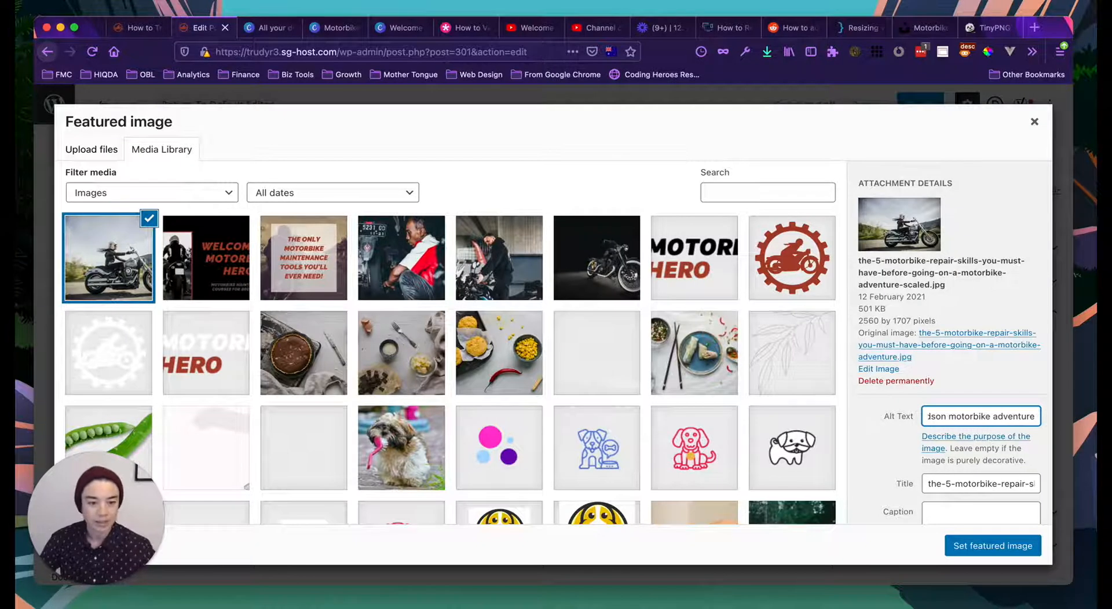
{"action": "left_click", "coordinate": [993, 416]}
{"action": "type", "text": "country ac"}
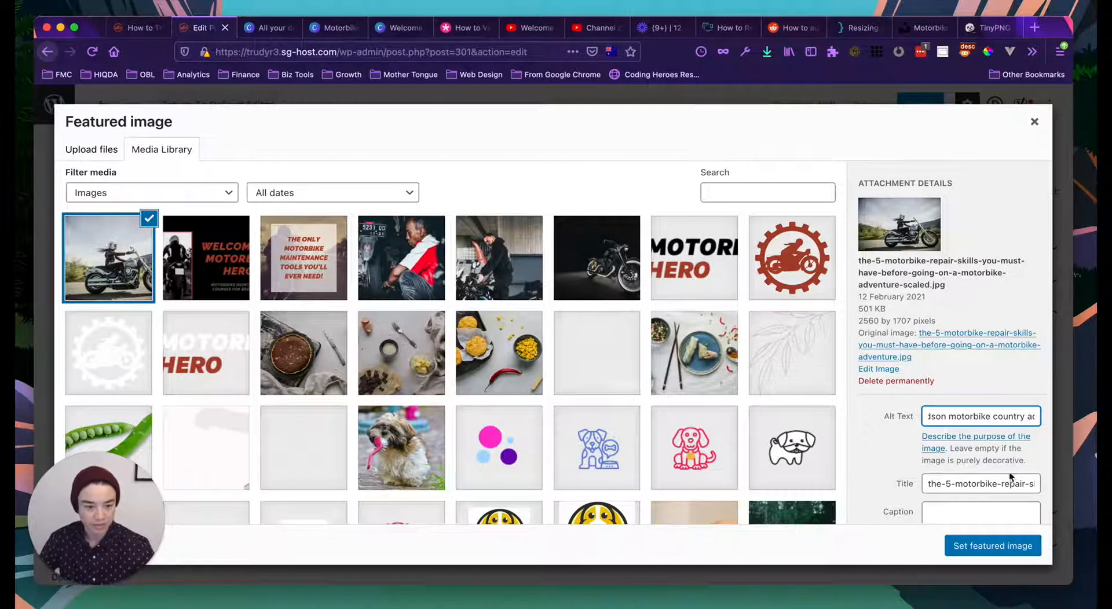
Step: Set the selected motorbike image as the post's featured image
{"action": "scroll", "coordinate": [1009, 471], "scroll_direction": "down", "scroll_amount": 2}
{"action": "left_click", "coordinate": [990, 549]}
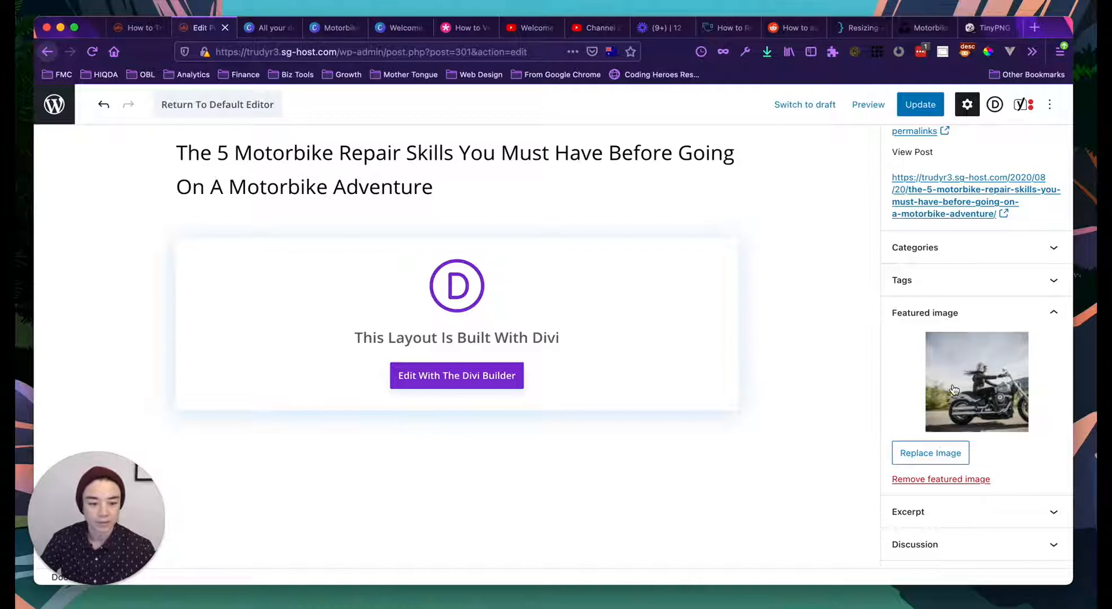
{"action": "scroll", "coordinate": [983, 385], "scroll_direction": "down", "scroll_amount": 3}
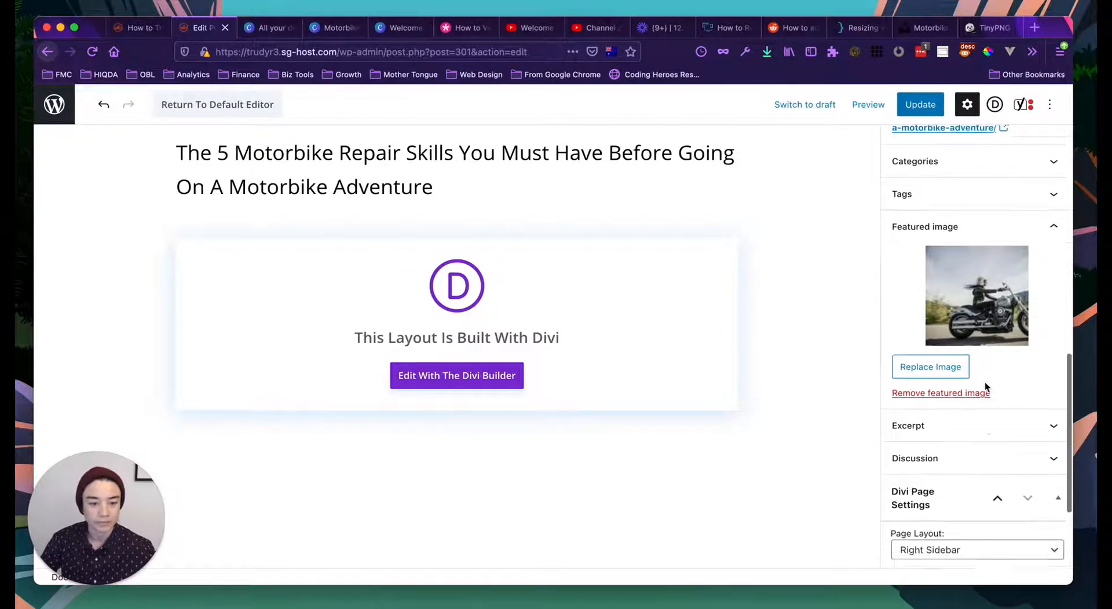
Step: Look through the post's Divi page settings, search result preview and excerpt field
{"action": "scroll", "coordinate": [984, 381], "scroll_direction": "down", "scroll_amount": 5}
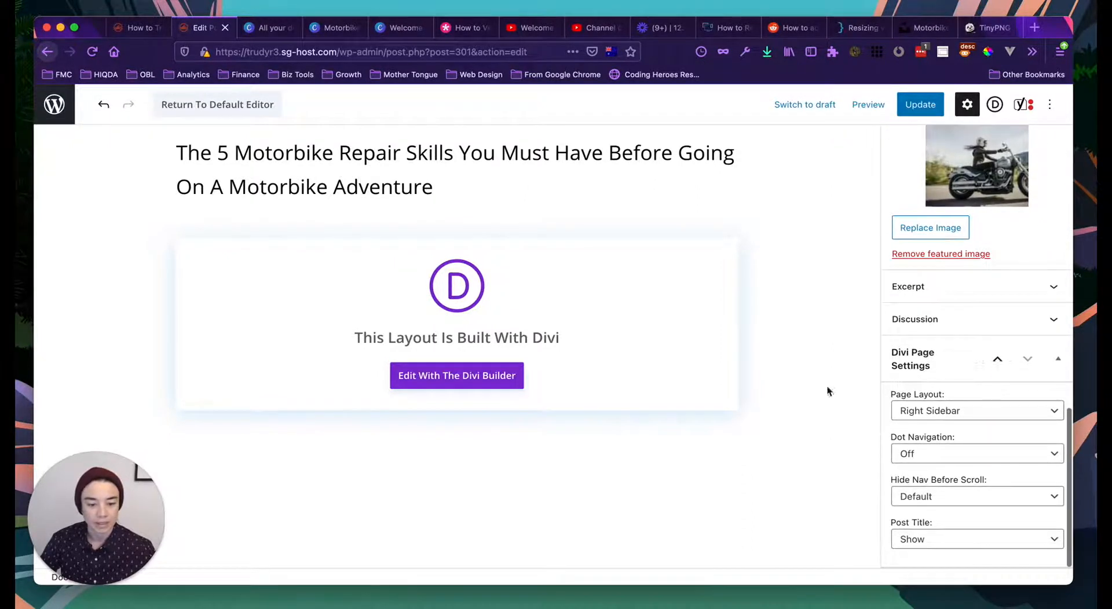
{"action": "scroll", "coordinate": [805, 404], "scroll_direction": "down", "scroll_amount": 5}
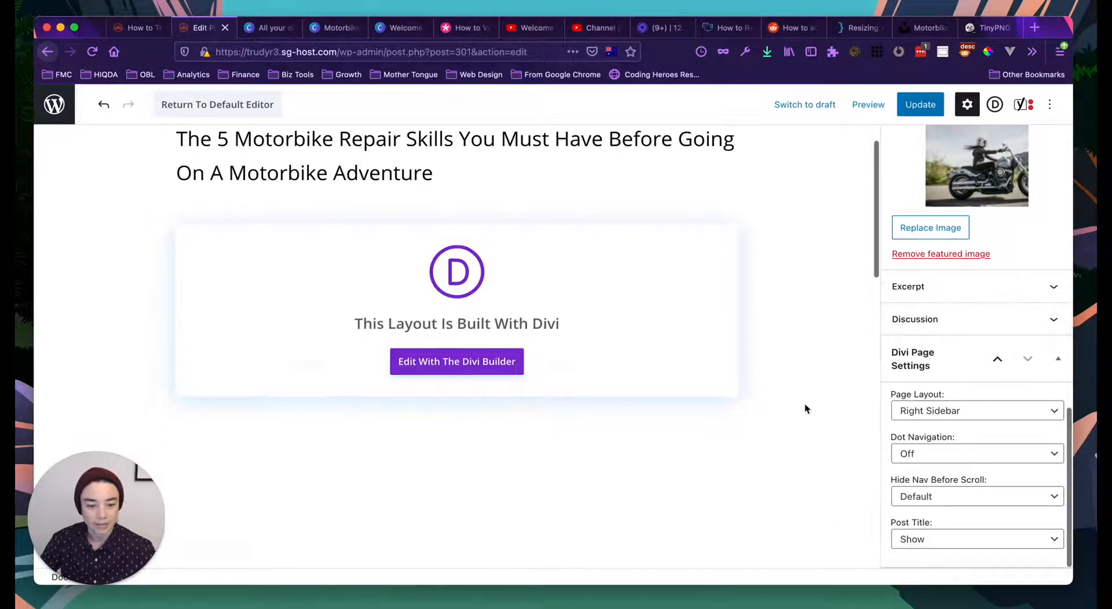
{"action": "scroll", "coordinate": [788, 422], "scroll_direction": "down", "scroll_amount": 10}
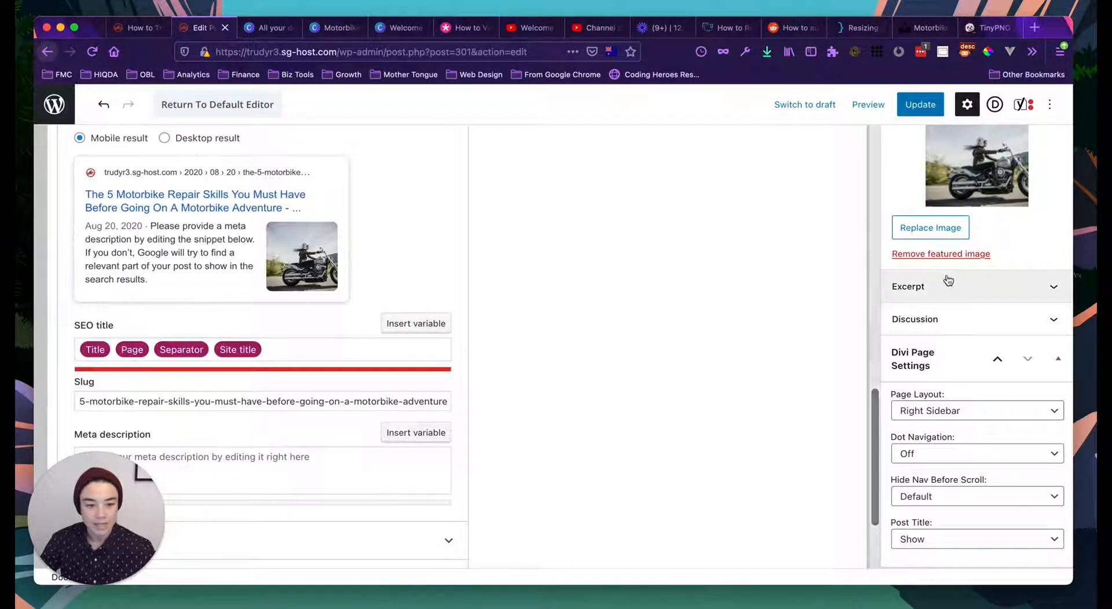
{"action": "left_click", "coordinate": [985, 293]}
{"action": "left_click", "coordinate": [965, 349]}
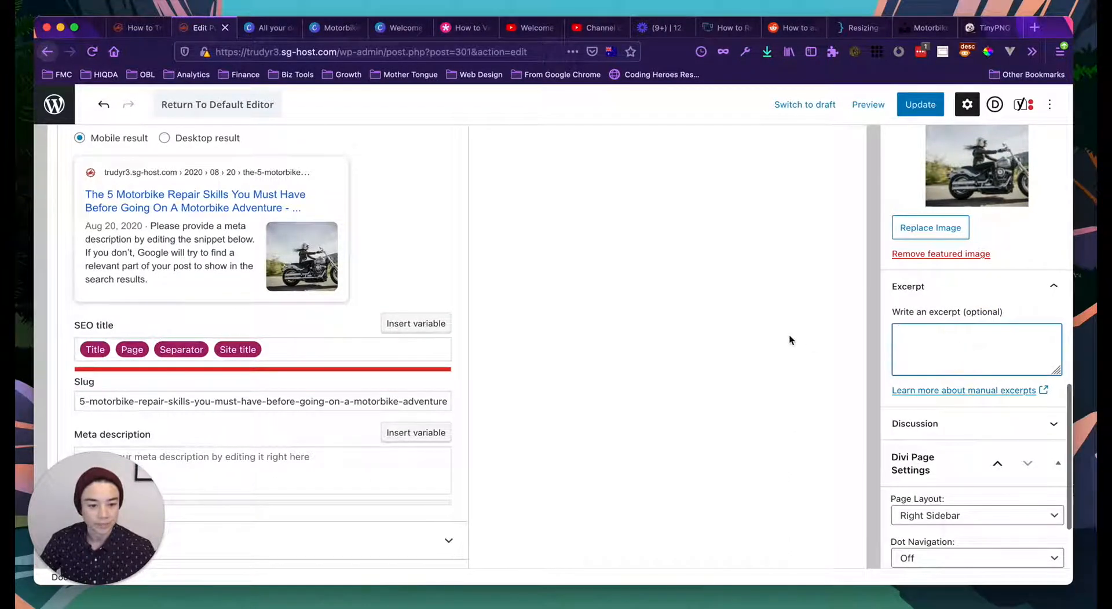
{"action": "scroll", "coordinate": [711, 343], "scroll_direction": "down", "scroll_amount": 3}
{"action": "scroll", "coordinate": [516, 345], "scroll_direction": "up", "scroll_amount": 7}
{"action": "scroll", "coordinate": [516, 345], "scroll_direction": "up", "scroll_amount": 10}
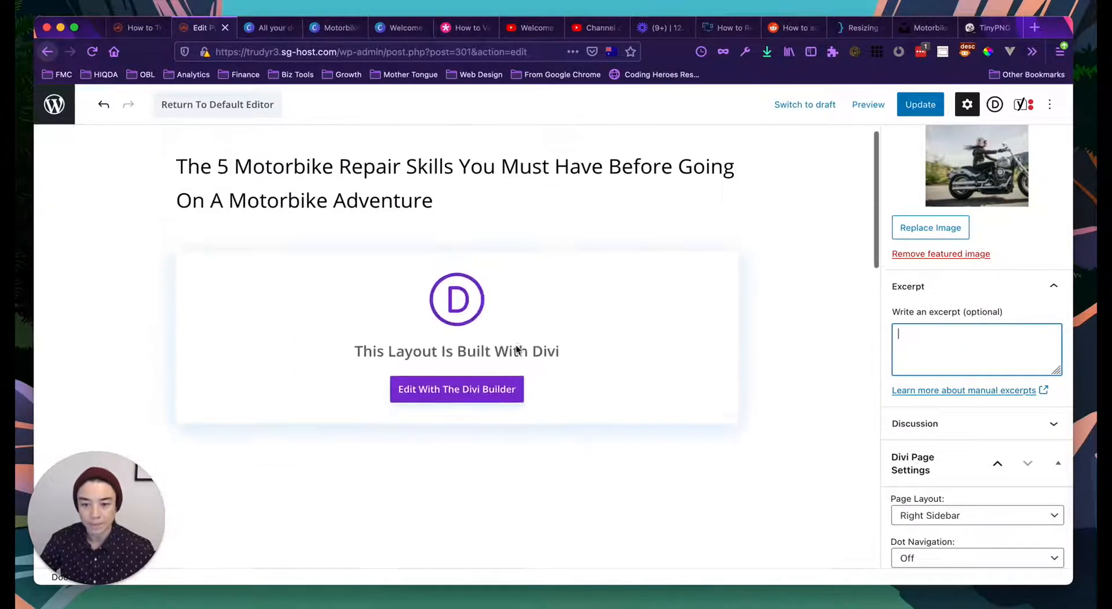
Step: Stay on the post to keep its changes, update it, and open its layout with the Divi Builder
{"action": "left_click", "coordinate": [468, 410]}
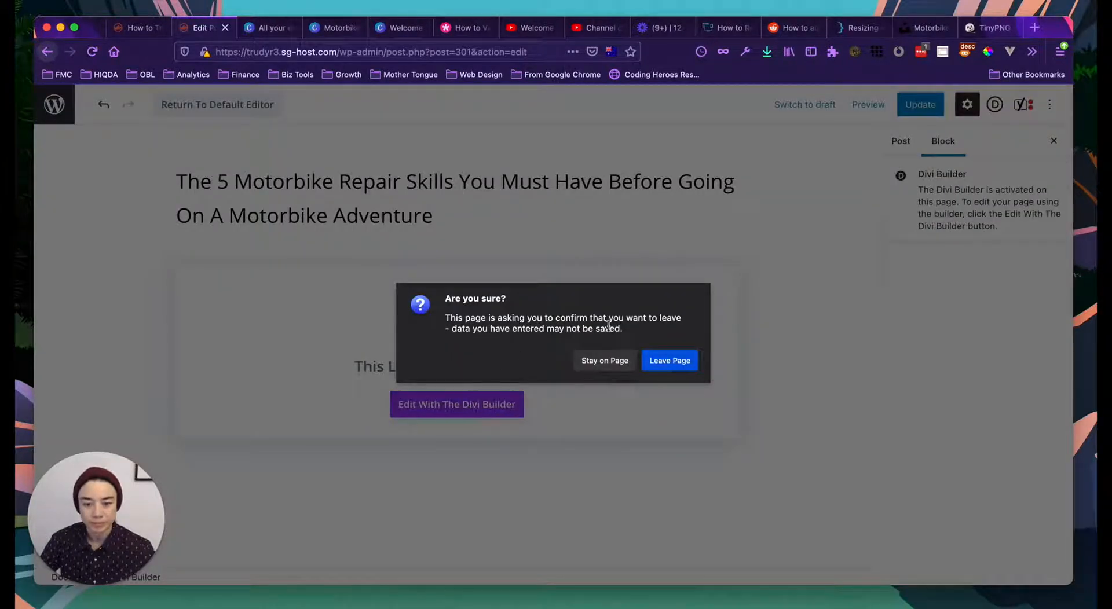
{"action": "left_click", "coordinate": [607, 363]}
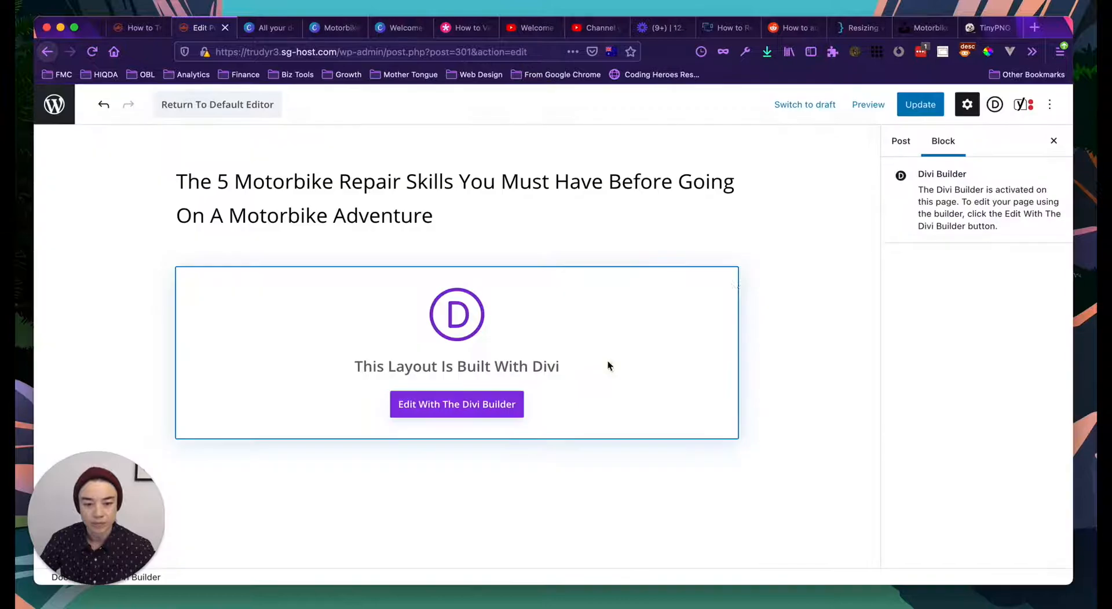
{"action": "left_click", "coordinate": [920, 104]}
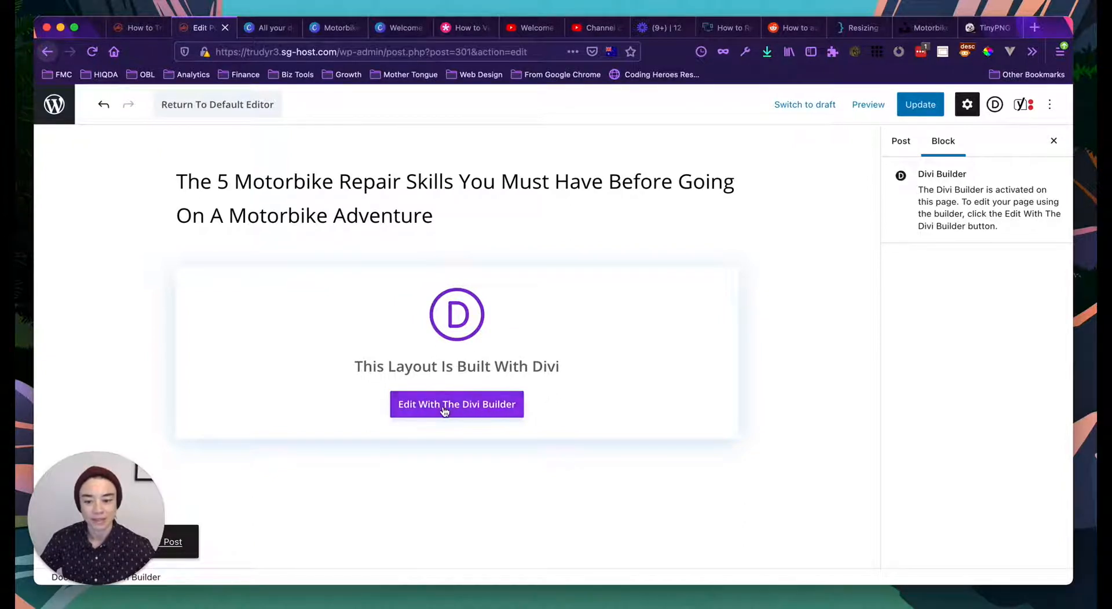
{"action": "left_click_drag", "start_coordinate": [117, 492], "coordinate": [116, 483]}
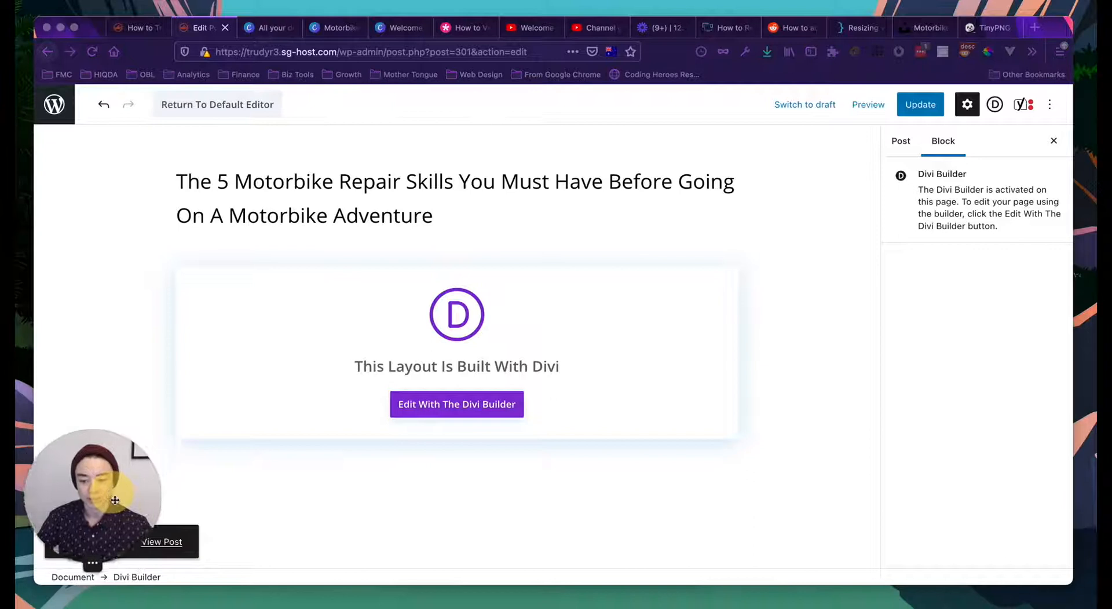
{"action": "left_click", "coordinate": [441, 410]}
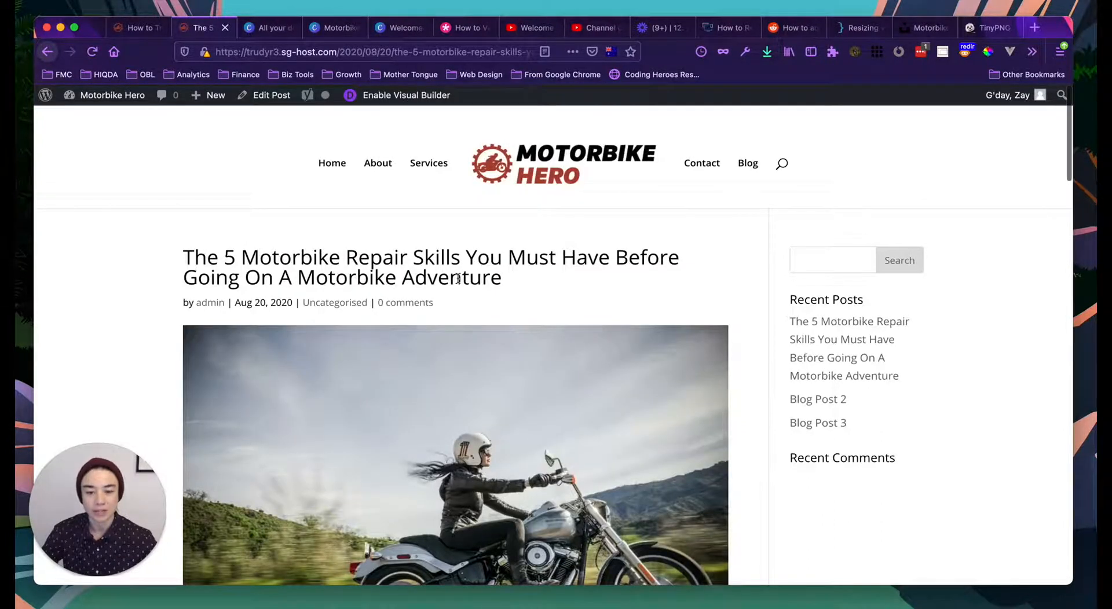
Step: Examine the post's front-end page, including its featured image, 600 × 400 placeholder image and lorem ipsum paragraphs
{"action": "scroll", "coordinate": [459, 280], "scroll_direction": "down", "scroll_amount": 2}
{"action": "scroll", "coordinate": [457, 283], "scroll_direction": "down", "scroll_amount": 1}
{"action": "scroll", "coordinate": [374, 391], "scroll_direction": "down", "scroll_amount": 7}
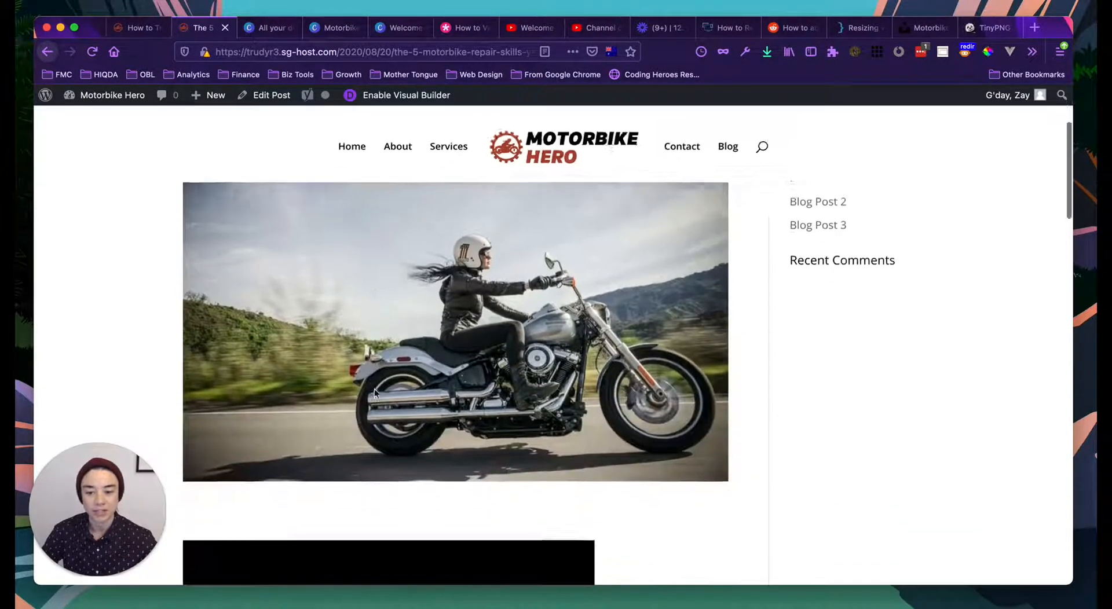
{"action": "scroll", "coordinate": [376, 394], "scroll_direction": "down", "scroll_amount": 7}
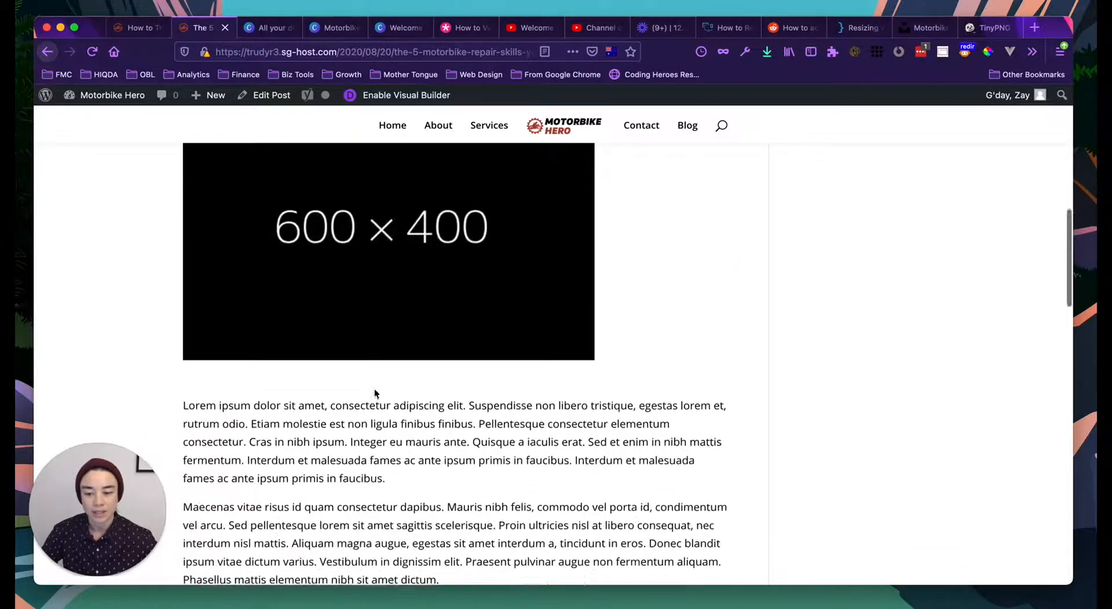
{"action": "left_click", "coordinate": [234, 337]}
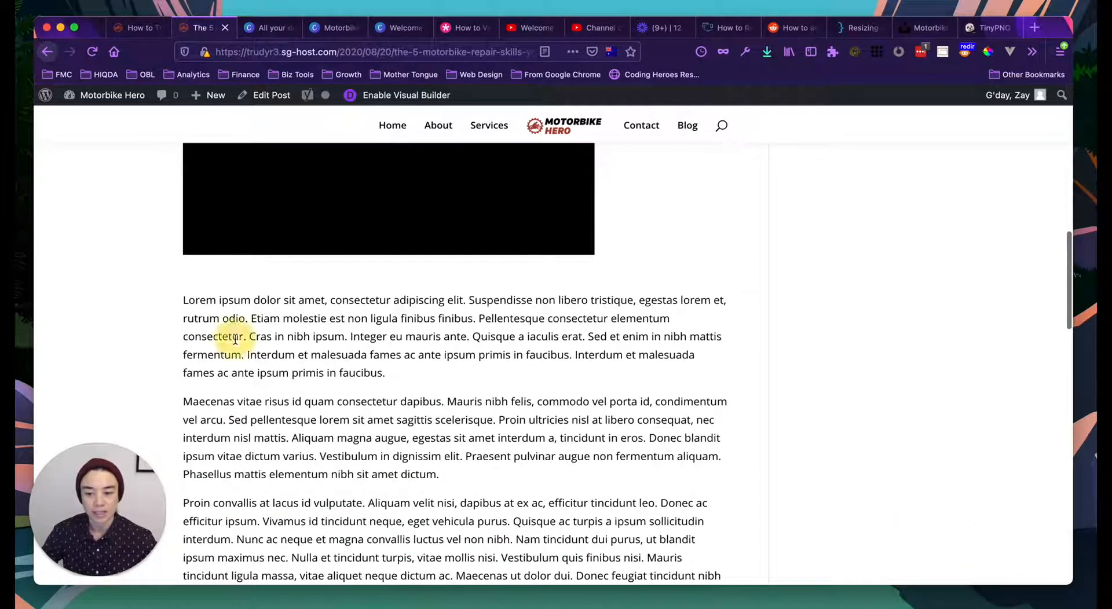
{"action": "scroll", "coordinate": [250, 340], "scroll_direction": "down", "scroll_amount": 5}
{"action": "scroll", "coordinate": [249, 341], "scroll_direction": "down", "scroll_amount": 5}
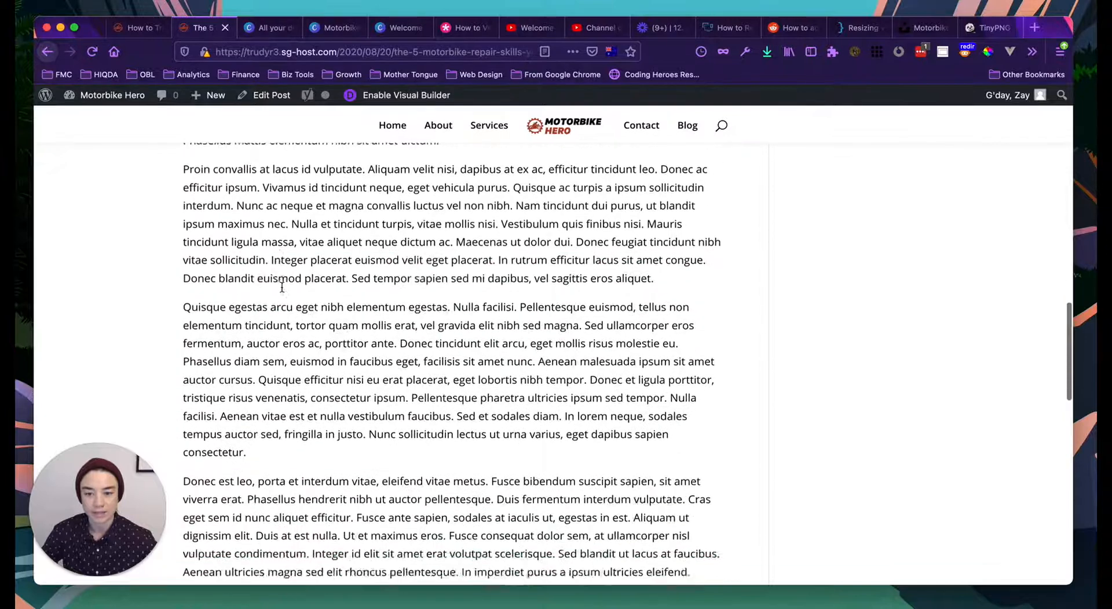
{"action": "scroll", "coordinate": [289, 337], "scroll_direction": "up", "scroll_amount": 10}
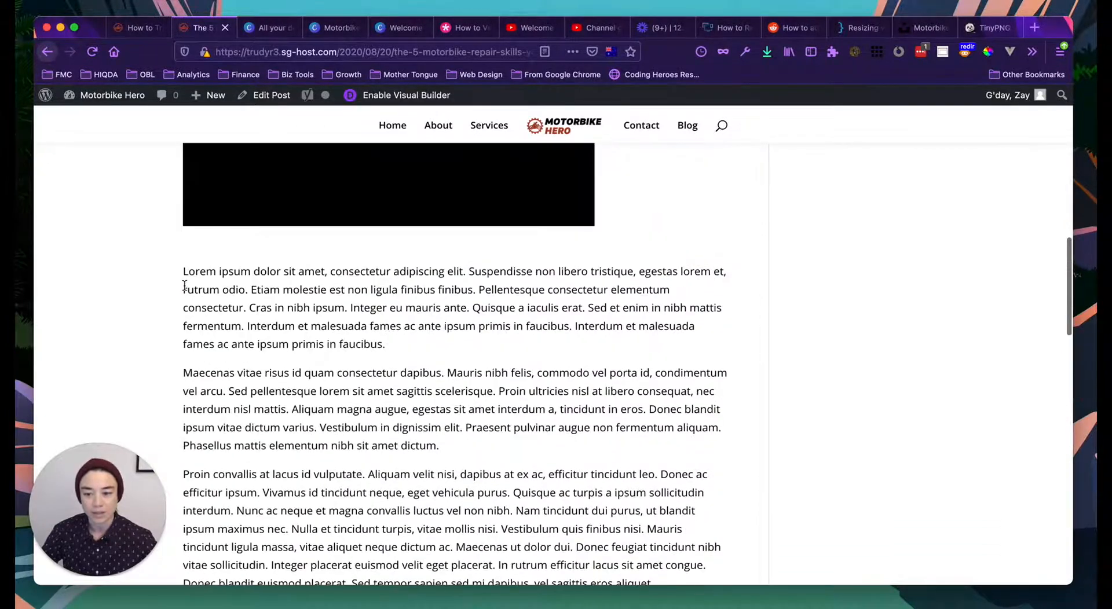
{"action": "left_click_drag", "start_coordinate": [181, 273], "coordinate": [318, 309]}
{"action": "left_click", "coordinate": [318, 308]}
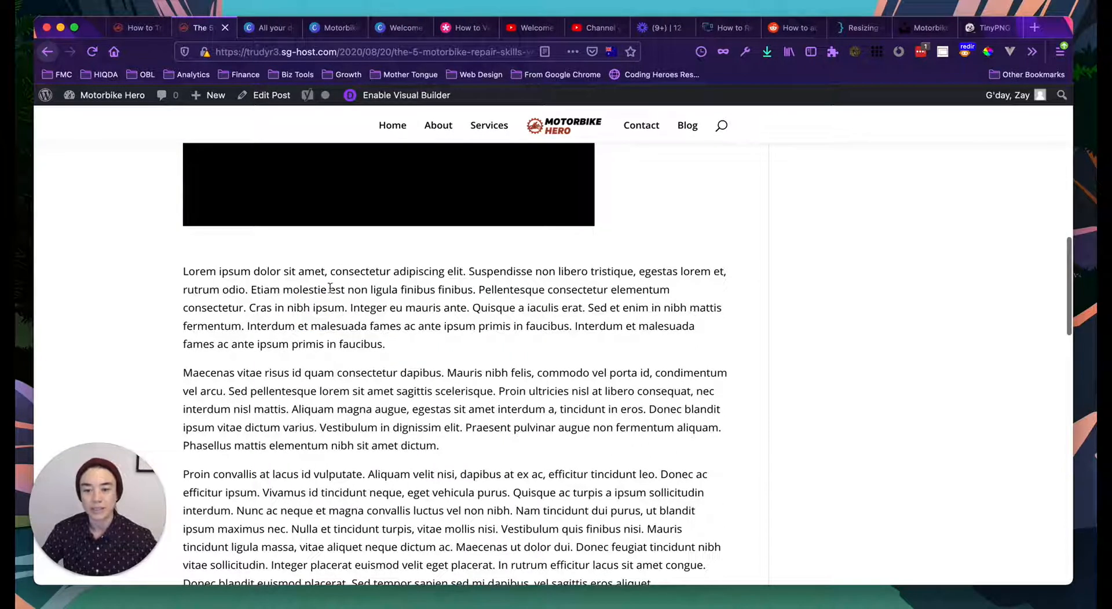
Step: Compare the excerpt text on the home page's Blog cards with the opening content of the motorbike post
{"action": "left_click", "coordinate": [145, 30]}
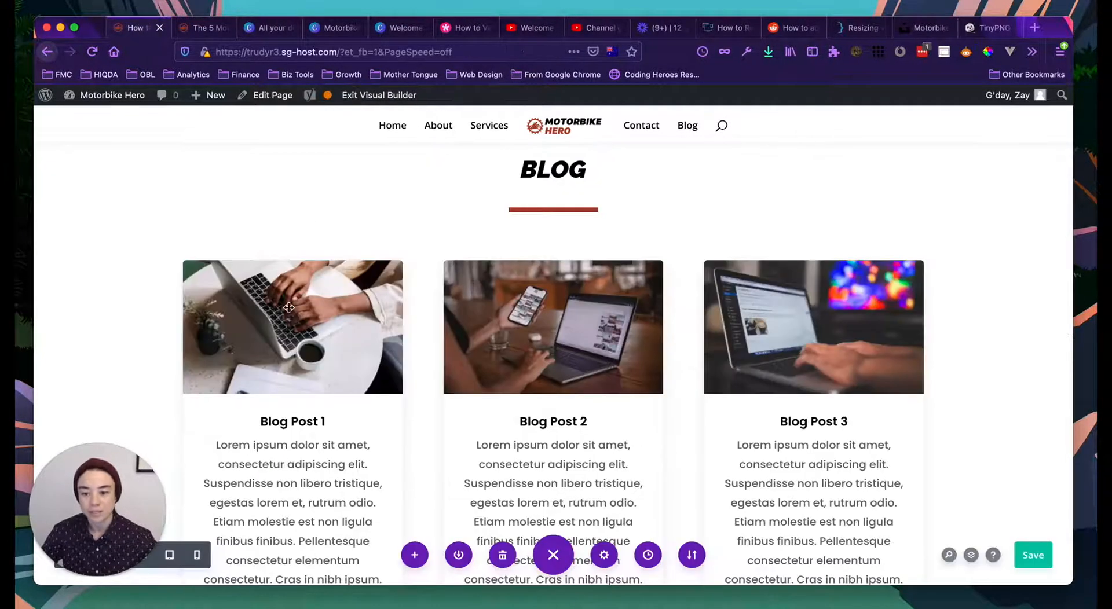
{"action": "scroll", "coordinate": [289, 315], "scroll_direction": "down", "scroll_amount": 2}
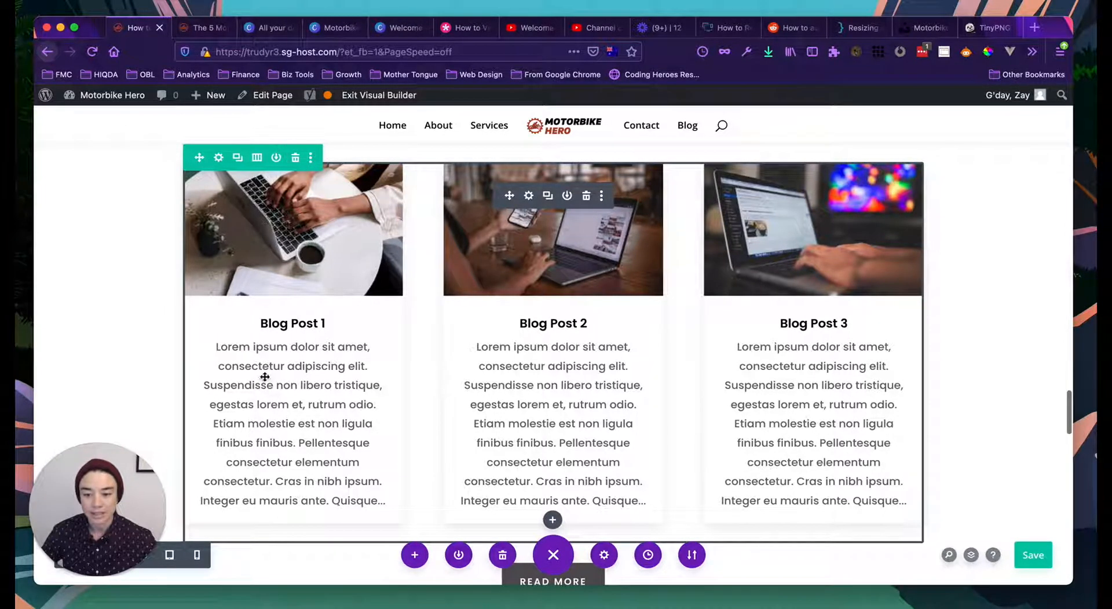
{"action": "left_click", "coordinate": [202, 28]}
{"action": "scroll", "coordinate": [331, 294], "scroll_direction": "down", "scroll_amount": 3}
{"action": "scroll", "coordinate": [290, 278], "scroll_direction": "up", "scroll_amount": 2}
{"action": "scroll", "coordinate": [284, 275], "scroll_direction": "up", "scroll_amount": 10}
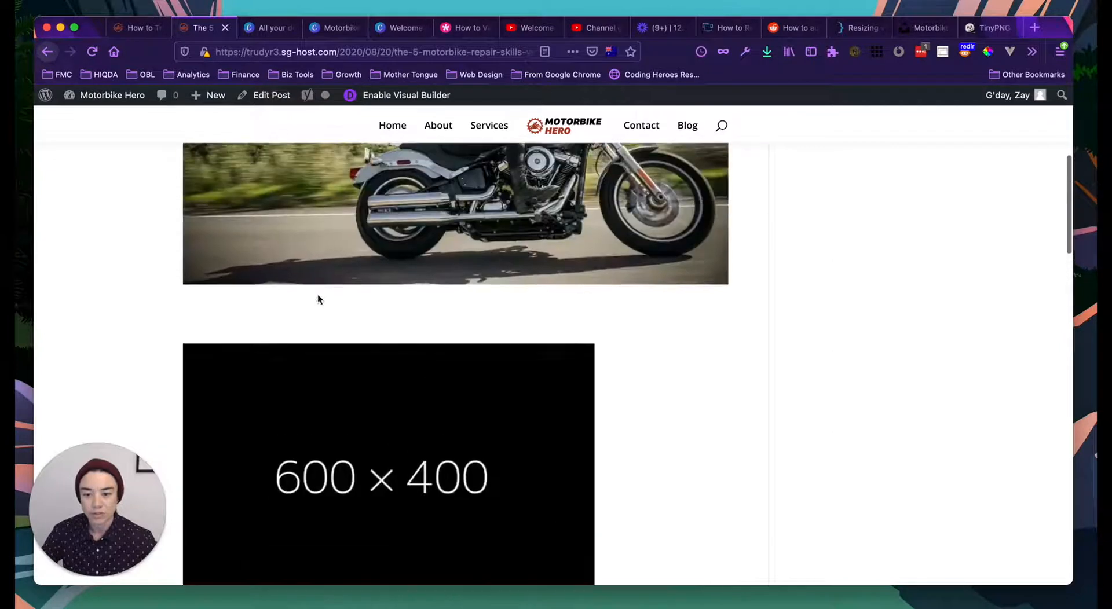
{"action": "scroll", "coordinate": [408, 366], "scroll_direction": "up", "scroll_amount": 2}
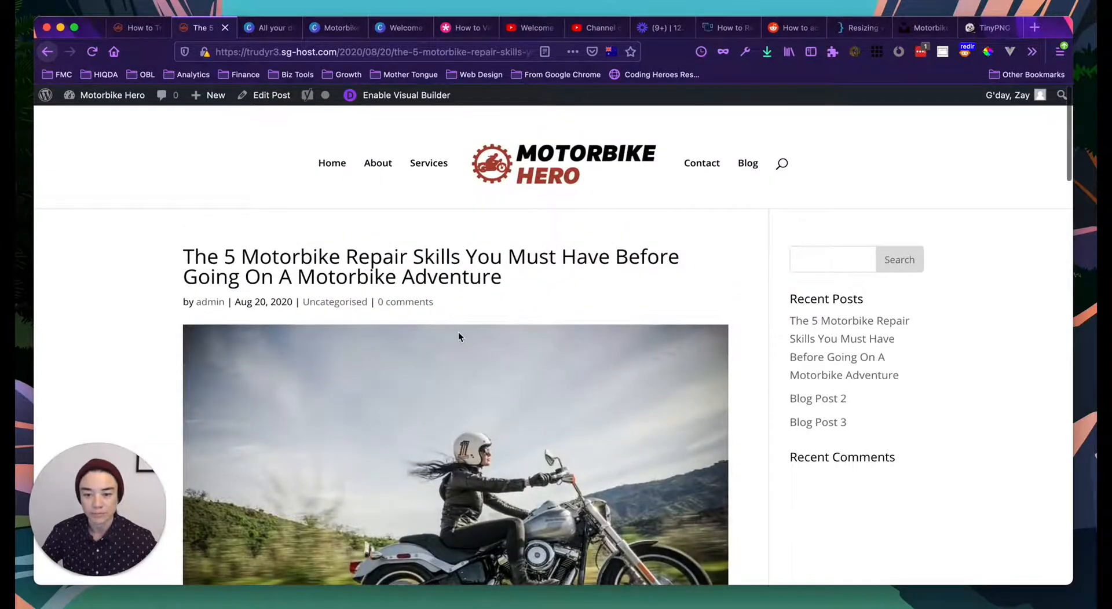
Step: Enable the Visual Builder on the motorbike repair skills post
{"action": "scroll", "coordinate": [457, 332], "scroll_direction": "down", "scroll_amount": 8}
{"action": "left_click", "coordinate": [405, 95]}
{"action": "scroll", "coordinate": [463, 288], "scroll_direction": "down", "scroll_amount": 1}
{"action": "scroll", "coordinate": [463, 284], "scroll_direction": "down", "scroll_amount": 2}
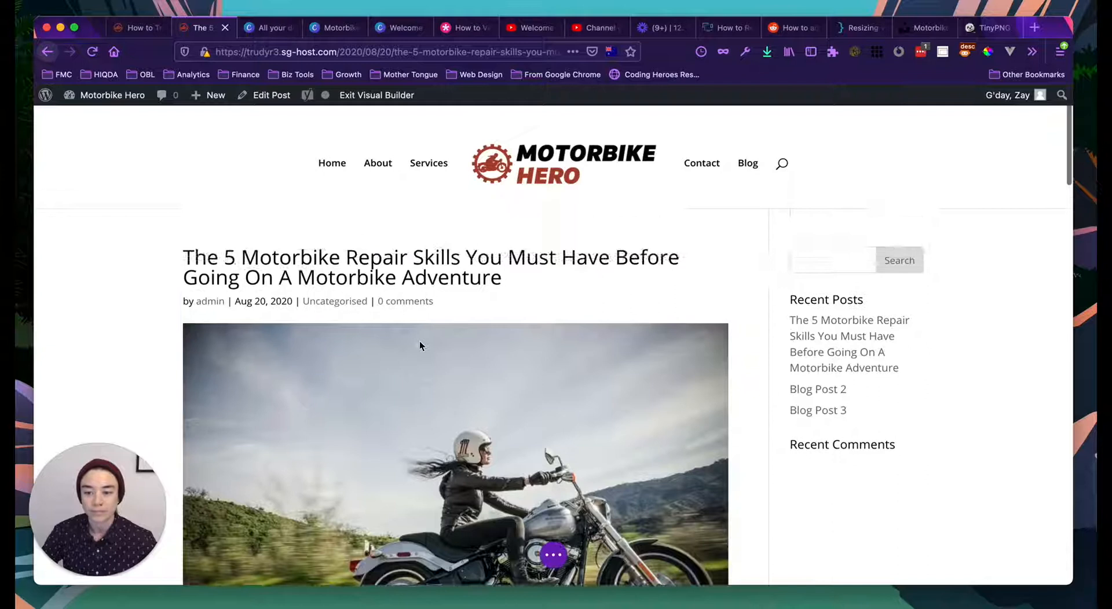
Step: Delete the 600 × 400 placeholder image module and its emptied row from the post layout
{"action": "scroll", "coordinate": [419, 345], "scroll_direction": "down", "scroll_amount": 6}
{"action": "scroll", "coordinate": [420, 346], "scroll_direction": "down", "scroll_amount": 3}
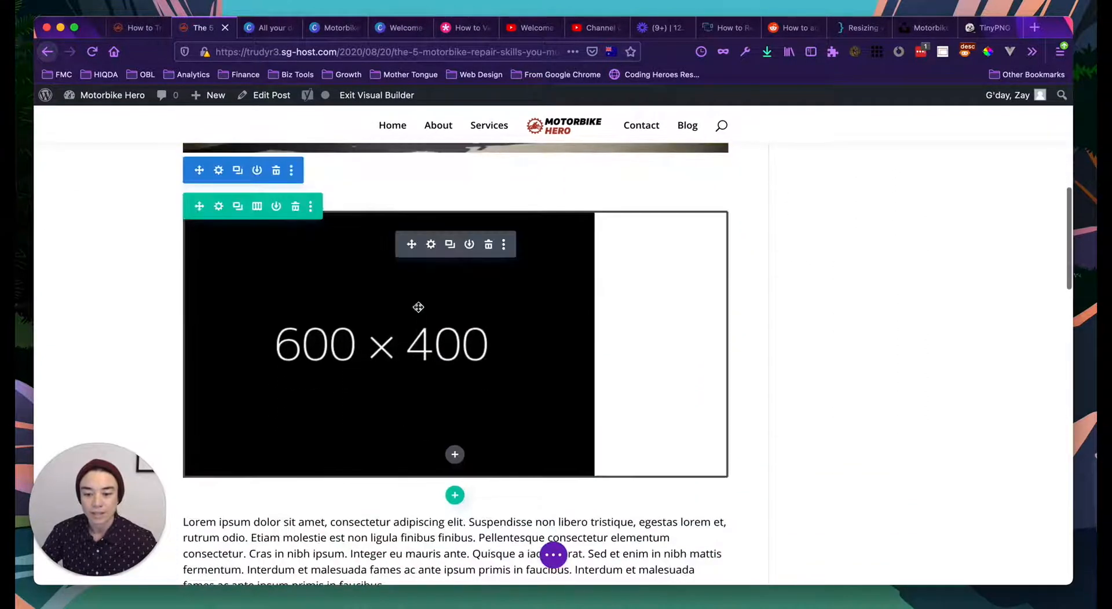
{"action": "left_click", "coordinate": [490, 246]}
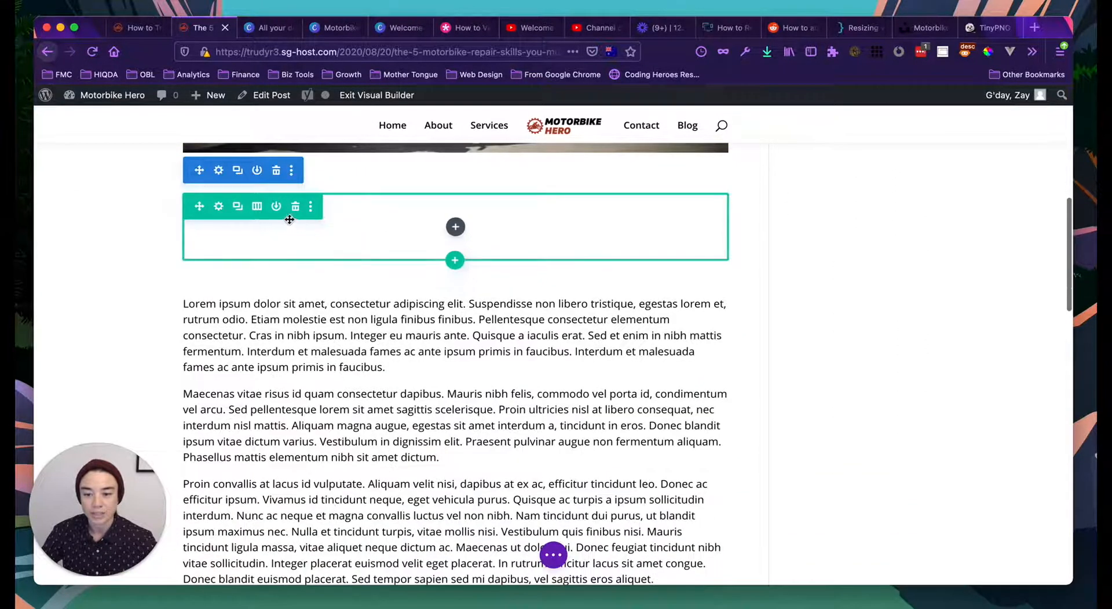
{"action": "left_click", "coordinate": [295, 206]}
{"action": "scroll", "coordinate": [299, 266], "scroll_direction": "up", "scroll_amount": 1}
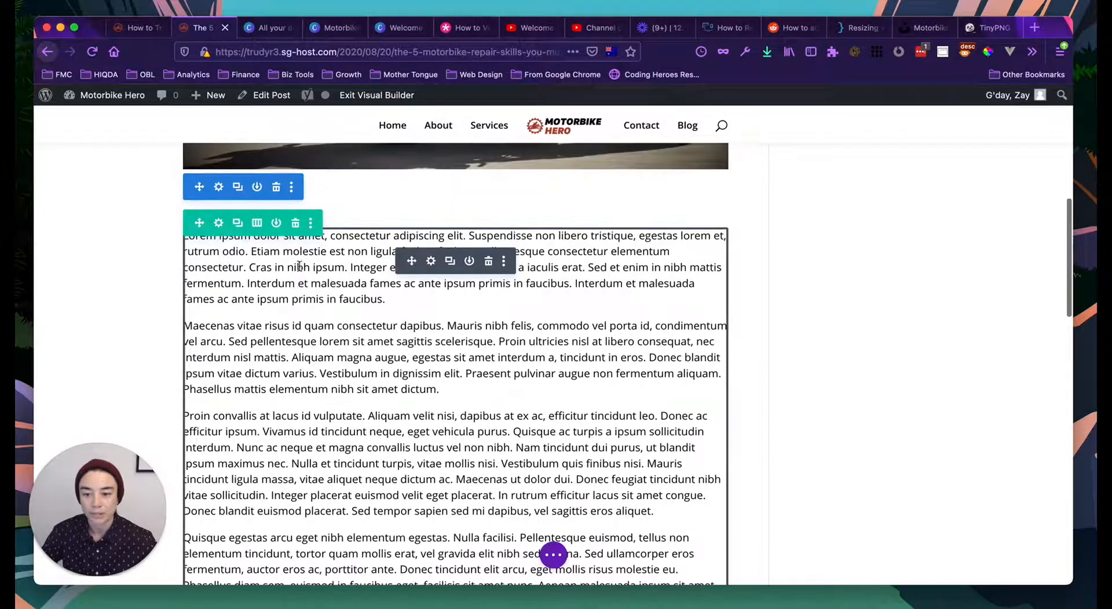
Step: Replace the text module's lorem ipsum body with the opening paragraph "Going on a motorbike adventure?"
{"action": "left_click", "coordinate": [431, 261]}
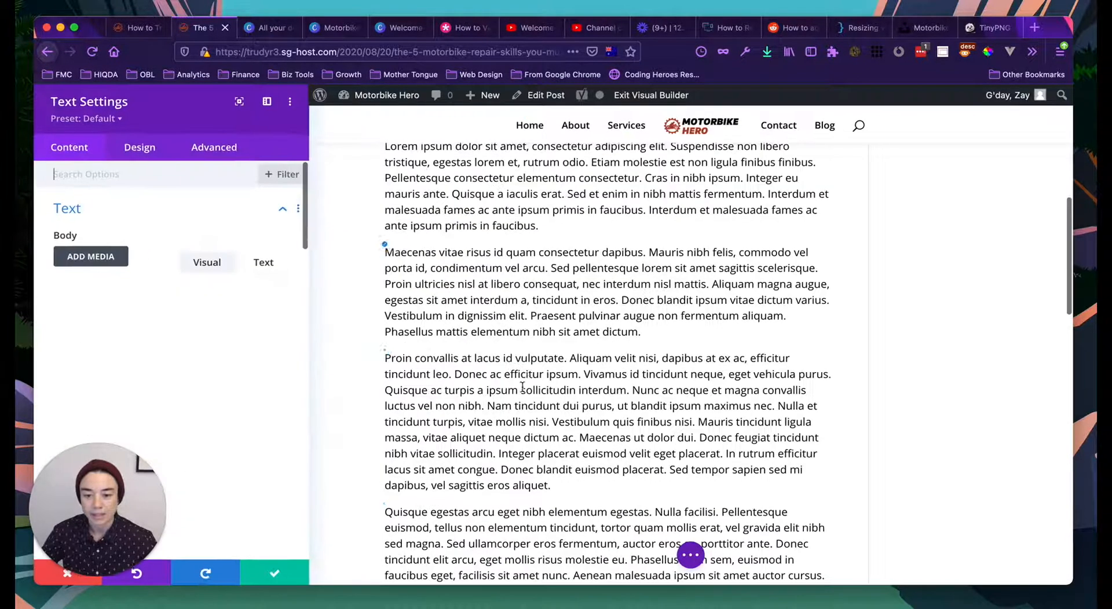
{"action": "triple_click", "coordinate": [171, 375]}
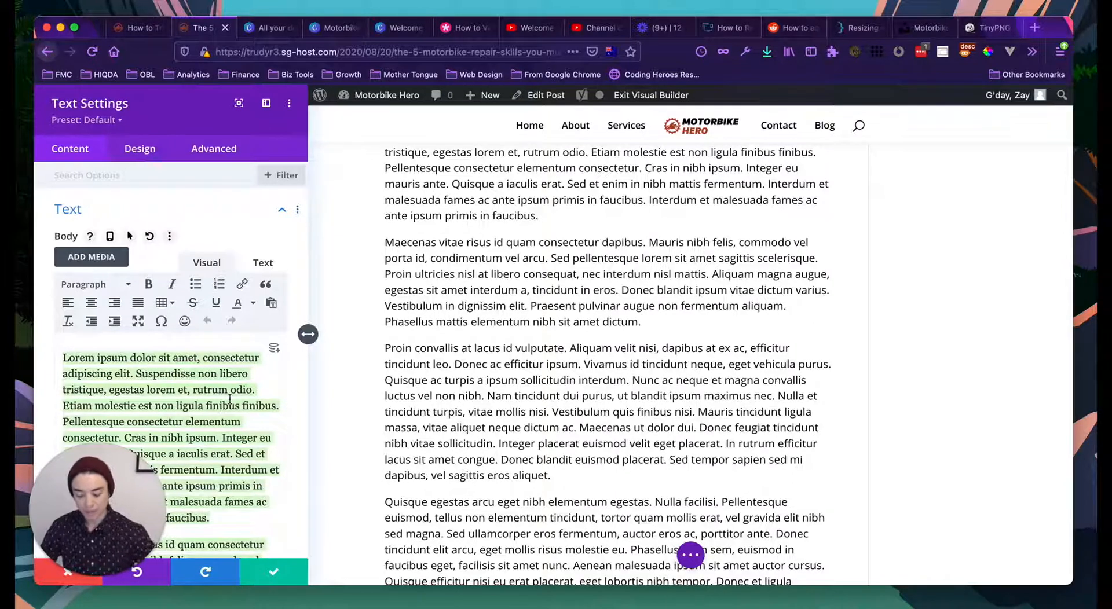
{"action": "type", "text": "This is"}
{"action": "key", "text": "BackSpace"}
{"action": "key", "text": "BackSpace"}
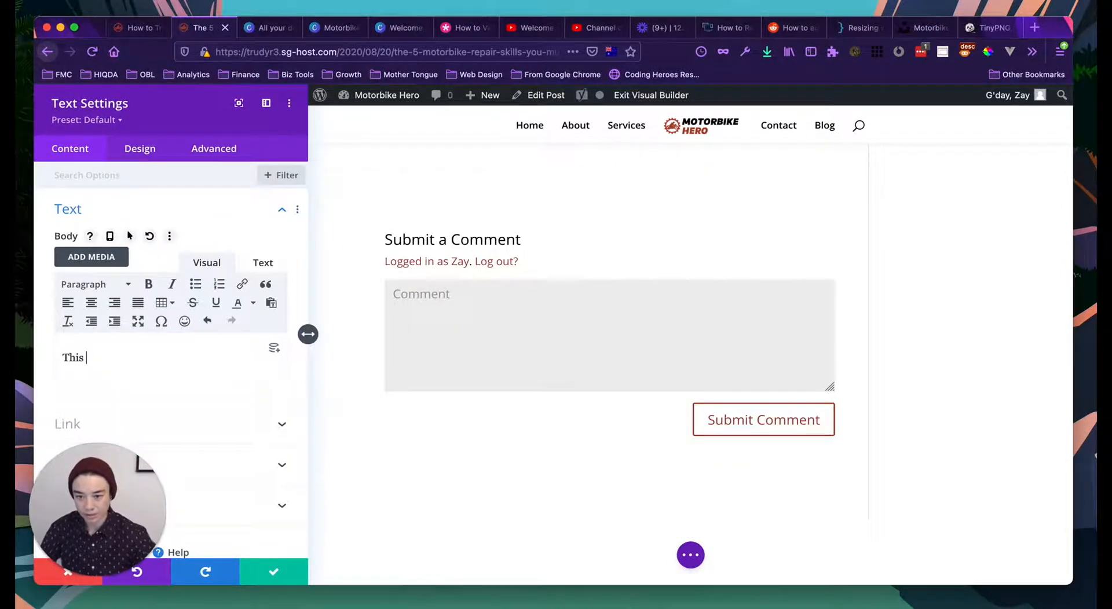
{"action": "triple_click", "coordinate": [134, 357]}
{"action": "type", "text": "Going on"}
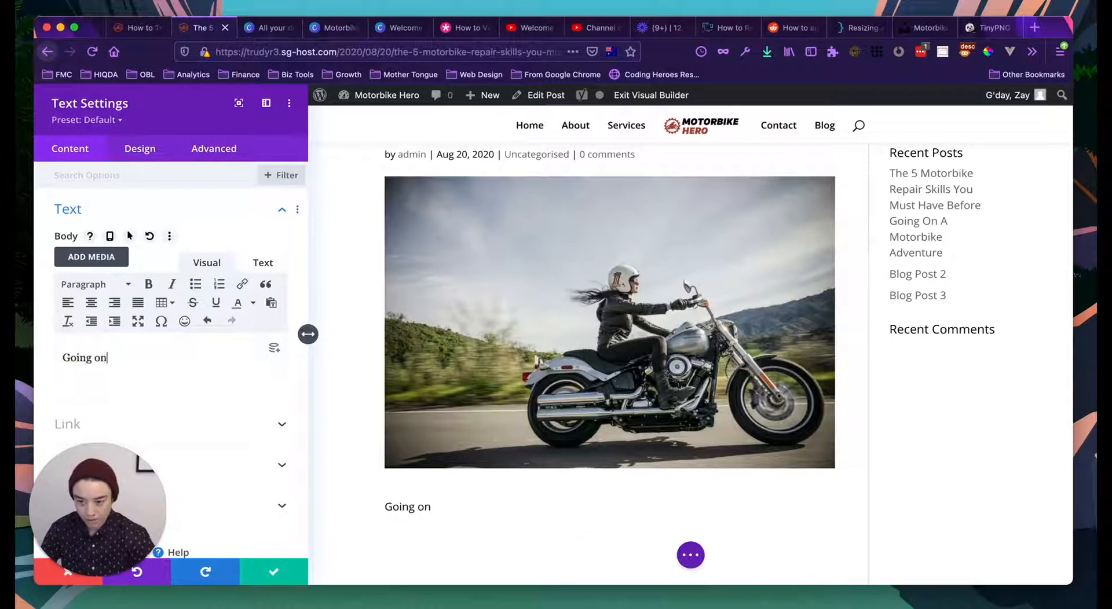
{"action": "type", "text": " a motorbike adventure"}
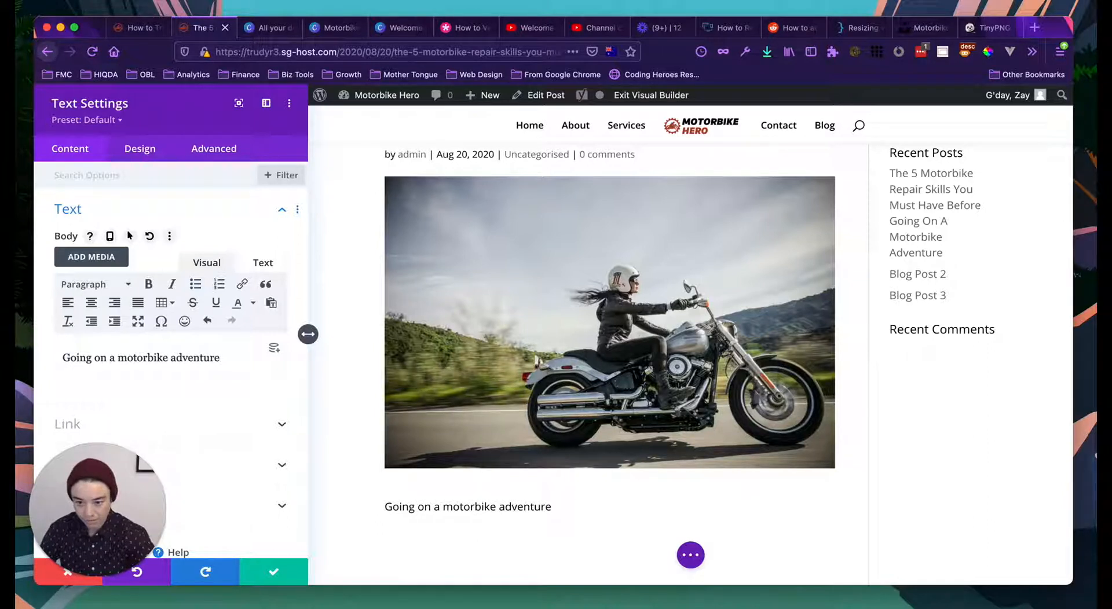
{"action": "type", "text": "?"}
{"action": "key", "text": "Return"}
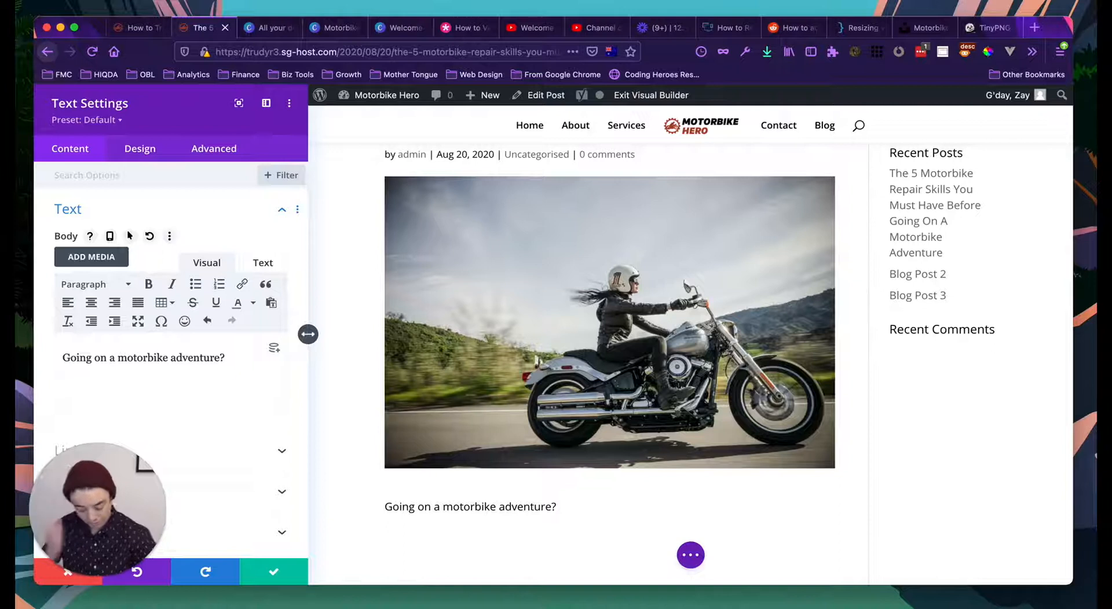
Step: Add a second paragraph to the post body reading "You'll want to be prepared for all the things that could happen!"
{"action": "type", "text": "You'll want to be prepared for "}
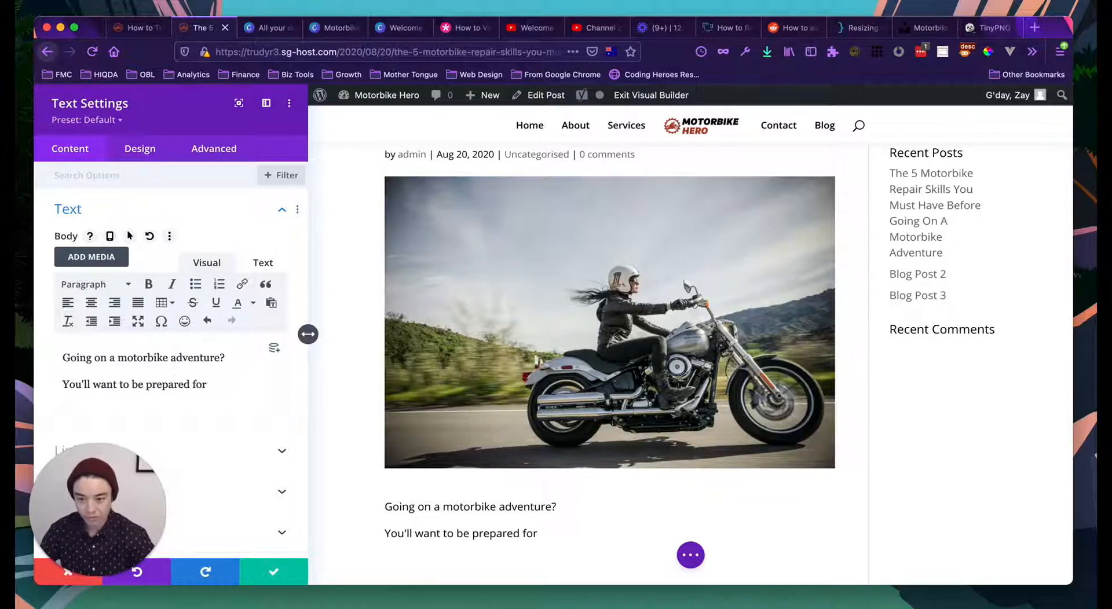
{"action": "type", "text": "all the"}
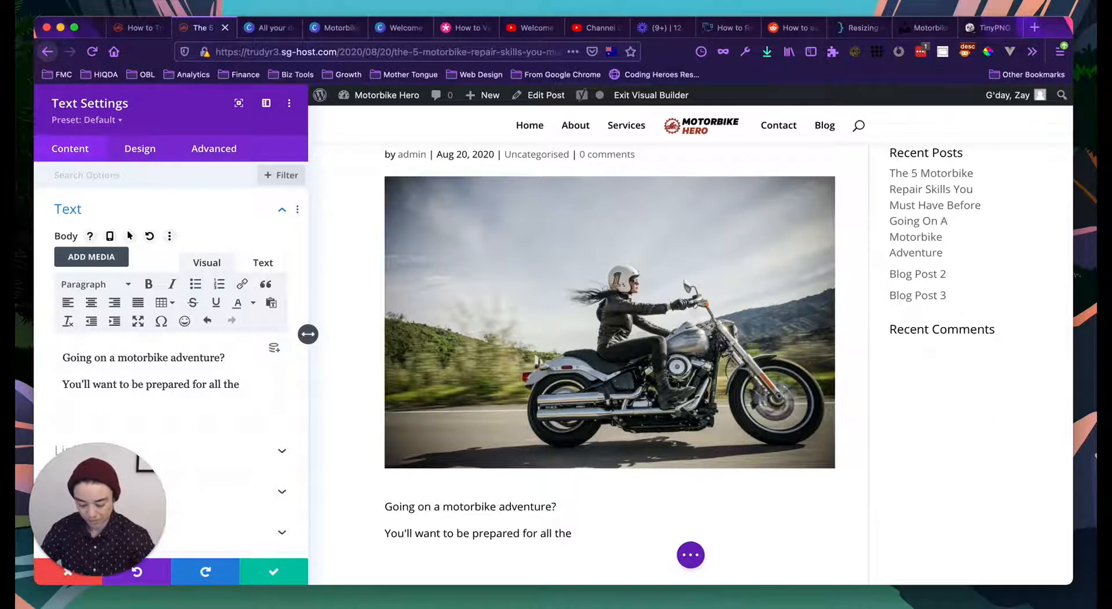
{"action": "type", "text": "things that coul"}
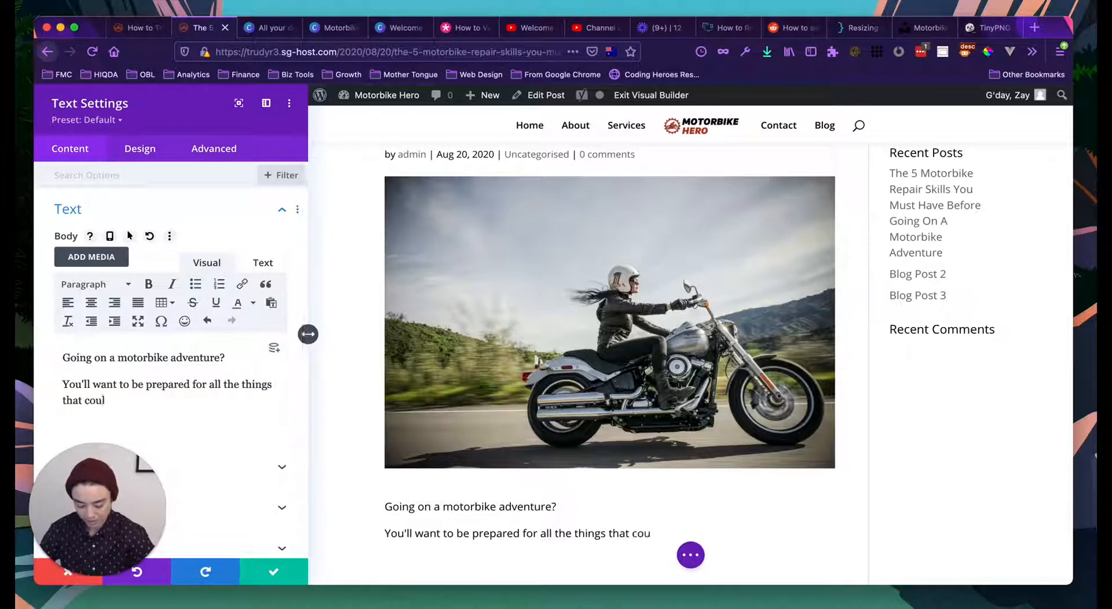
{"action": "type", "text": "d happen"}
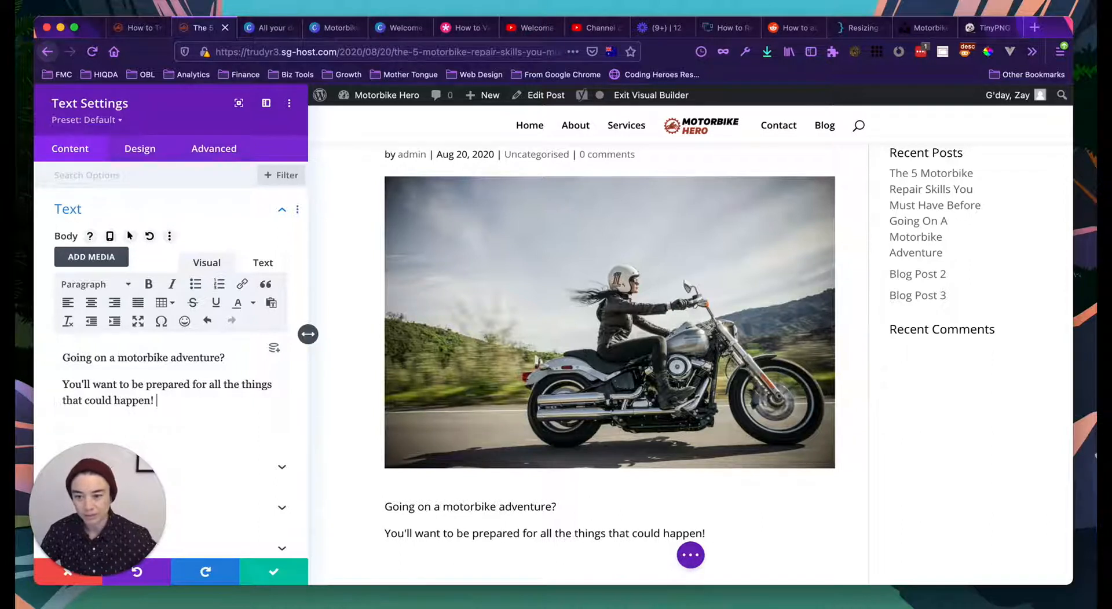
Step: Add the sentence "This article will show you my 5 most used motorbike skills that I always find myself needing, when I go on a motorbike trip!"
{"action": "type", "text": "! This article will"}
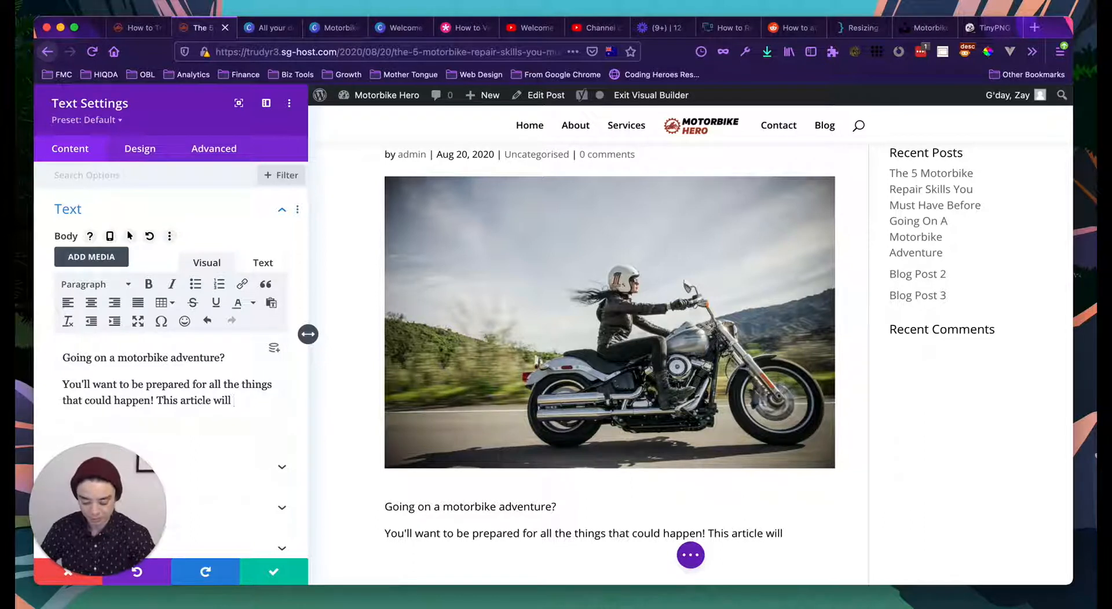
{"action": "type", "text": " show you the 5"}
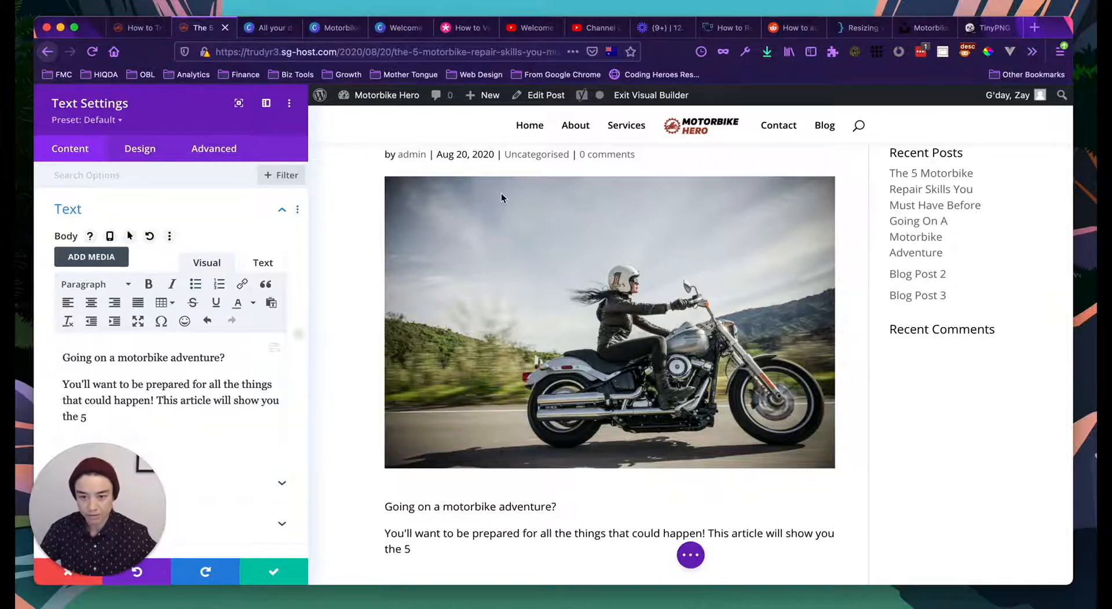
{"action": "scroll", "coordinate": [501, 193], "scroll_direction": "up", "scroll_amount": 3}
{"action": "scroll", "coordinate": [501, 193], "scroll_direction": "down", "scroll_amount": 3}
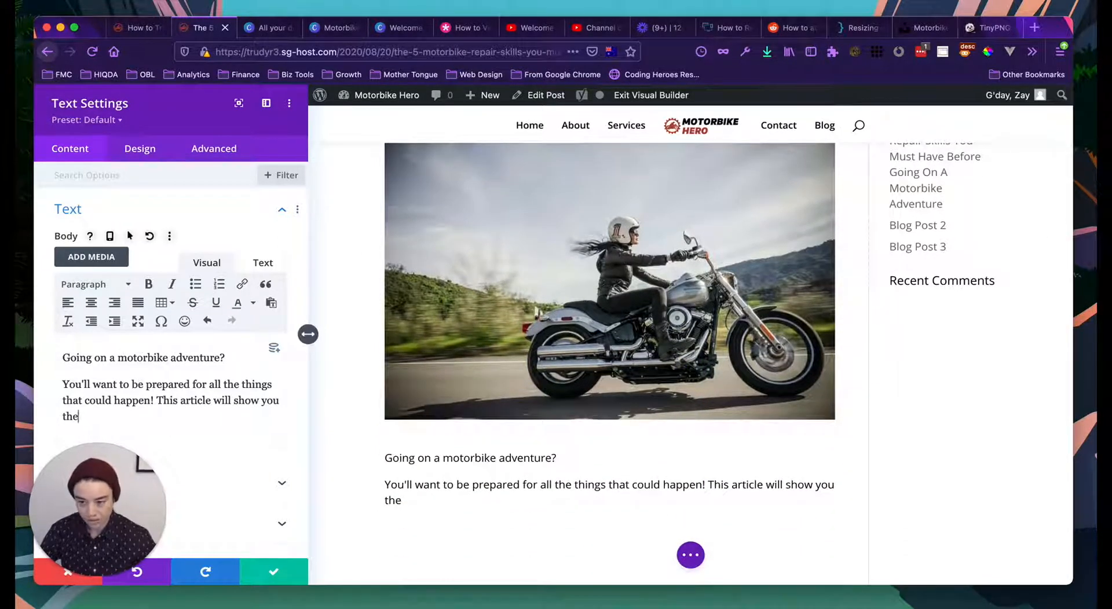
{"action": "type", "text": "my 5"}
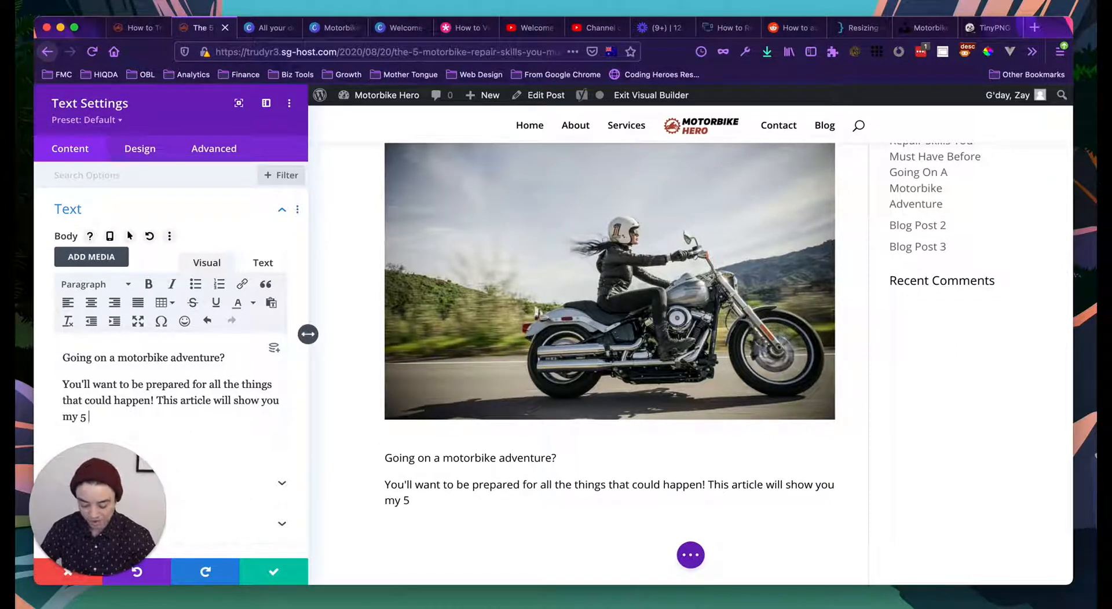
{"action": "type", "text": " most used motorbike skills that I"}
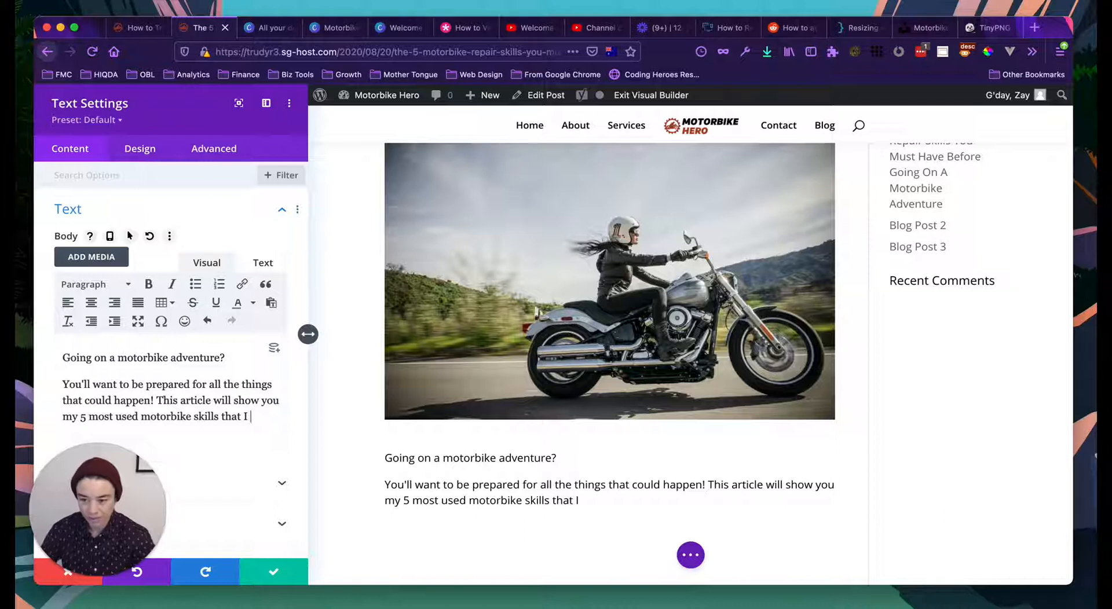
{"action": "type", "text": " alwye"}
{"action": "key", "text": "BackSpace"}
{"action": "key", "text": "BackSpace"}
{"action": "type", "text": "wa"}
{"action": "key", "text": "BackSpace"}
{"action": "key", "text": "BackSpace"}
{"action": "type", "text": "ays find m"}
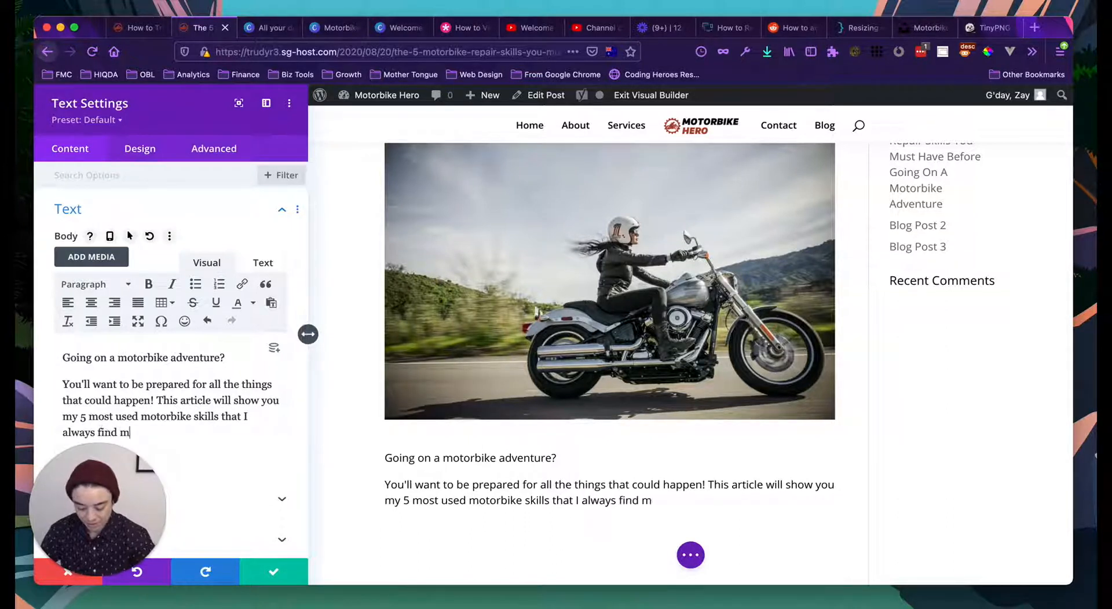
{"action": "type", "text": "yself needing, when I go on a motorbike trip!"}
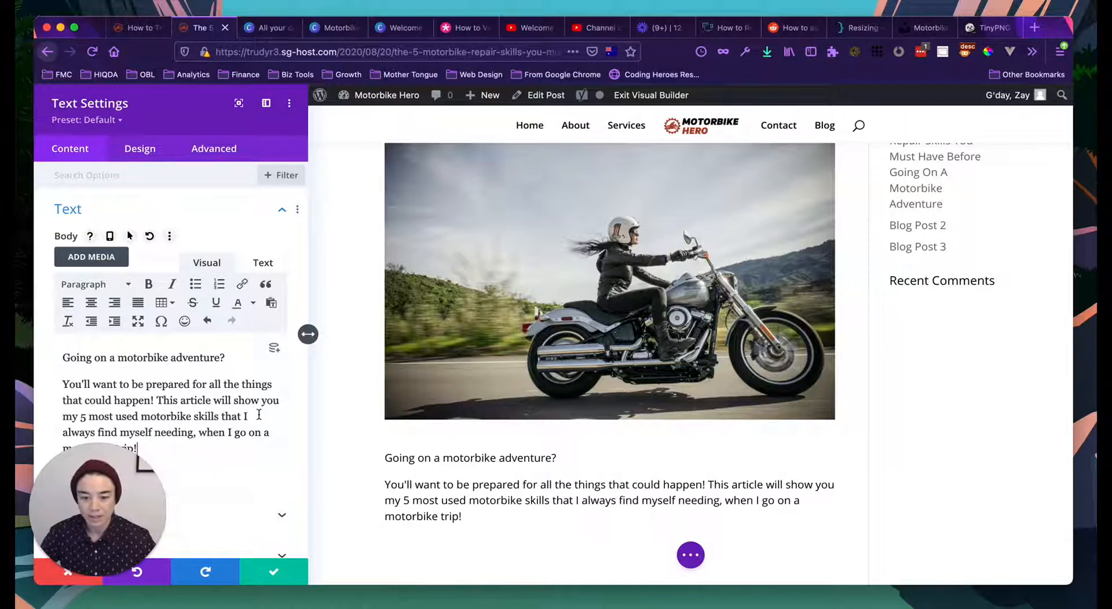
Step: Split the body text so the sentence starting "This article will show you" forms its own paragraph, and keep the text module's changes
{"action": "left_click", "coordinate": [158, 400]}
{"action": "key", "text": "Return"}
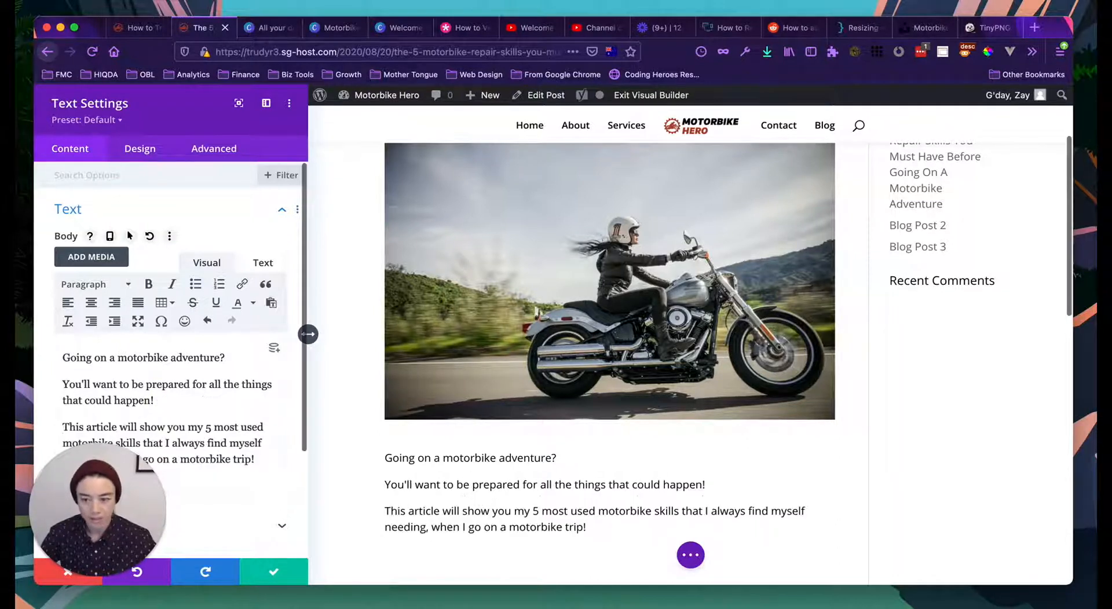
{"action": "scroll", "coordinate": [174, 388], "scroll_direction": "down", "scroll_amount": 2}
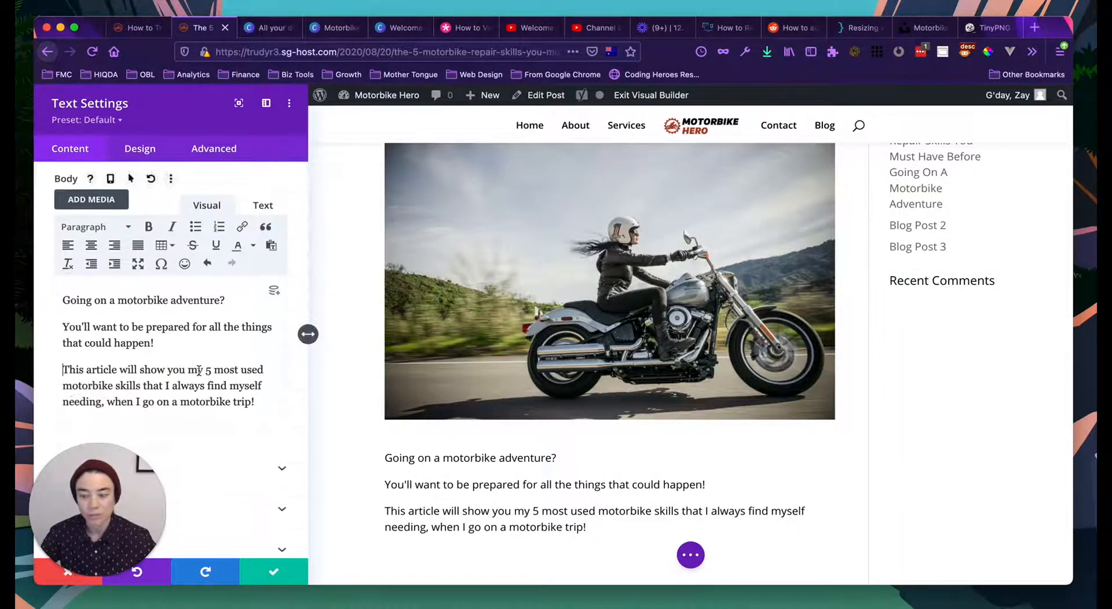
{"action": "scroll", "coordinate": [174, 382], "scroll_direction": "down", "scroll_amount": 1}
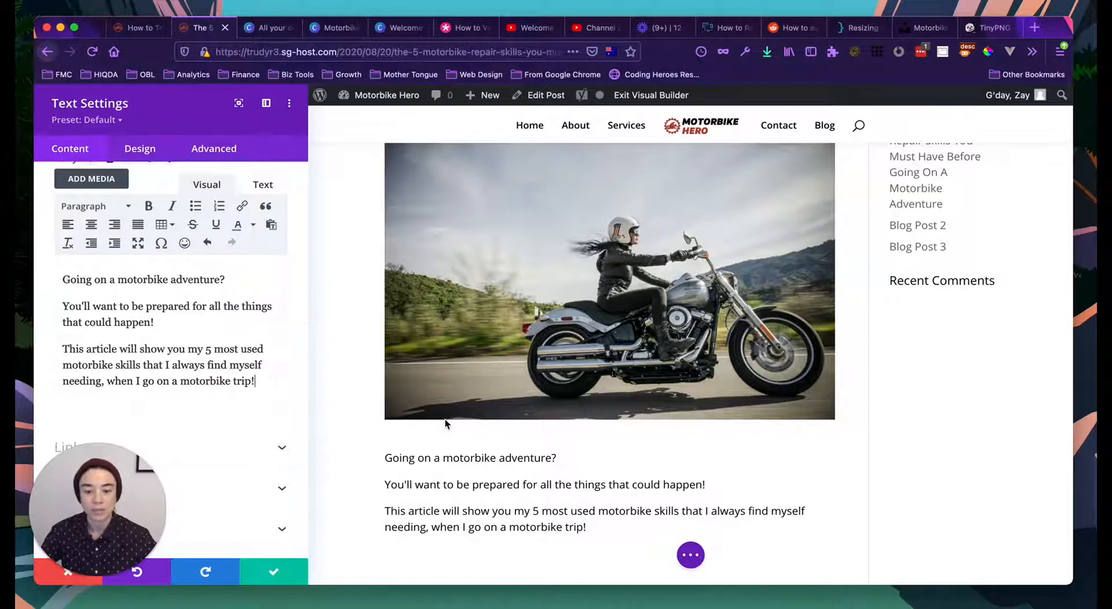
{"action": "scroll", "coordinate": [445, 420], "scroll_direction": "down", "scroll_amount": 2}
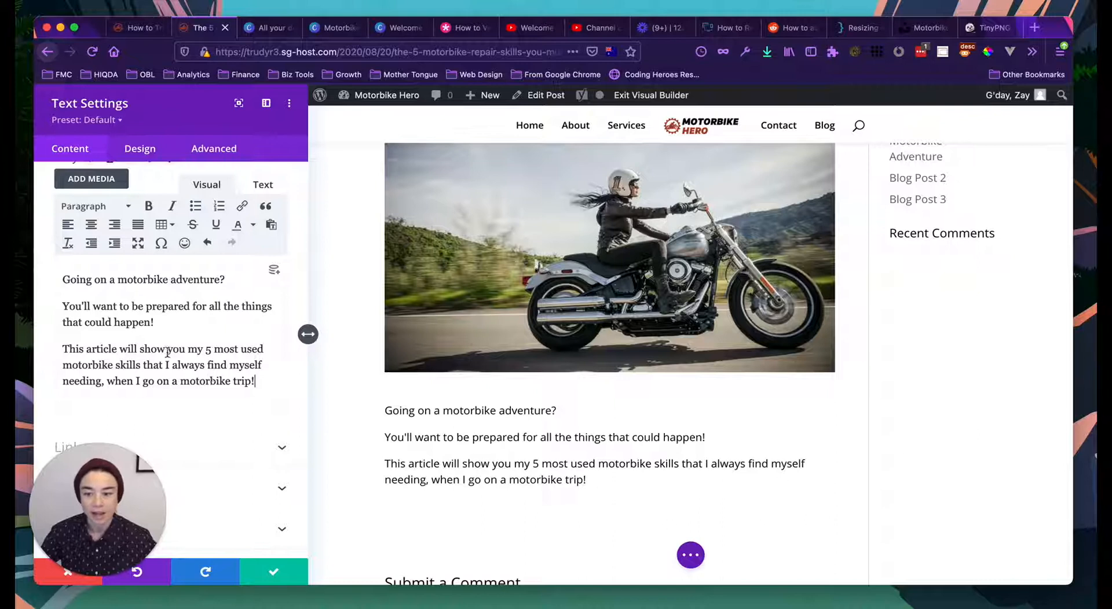
{"action": "scroll", "coordinate": [168, 352], "scroll_direction": "up", "scroll_amount": 1}
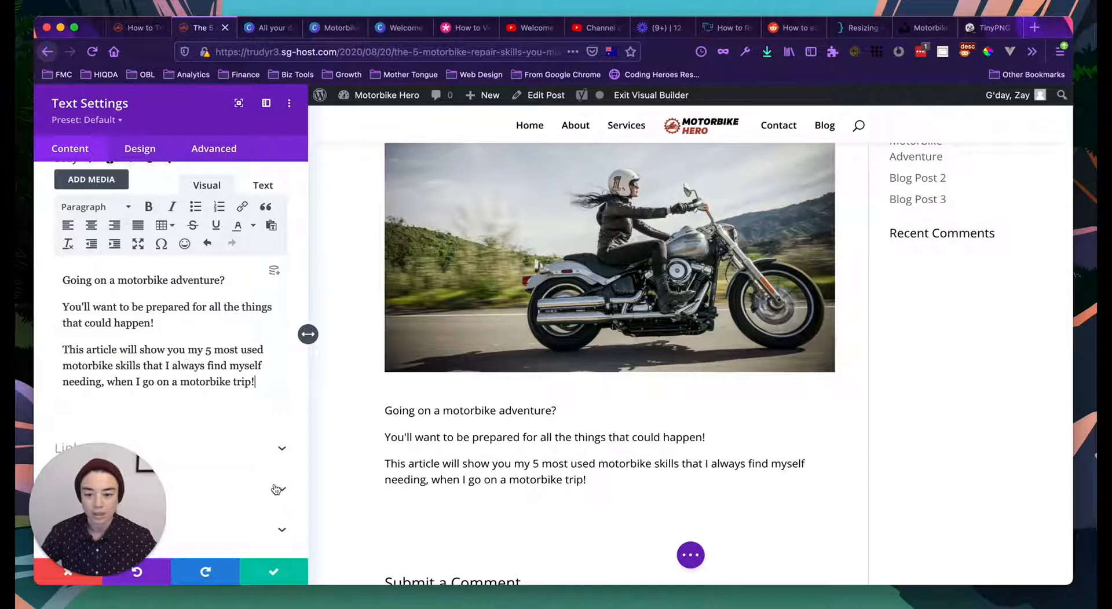
{"action": "left_click", "coordinate": [272, 571]}
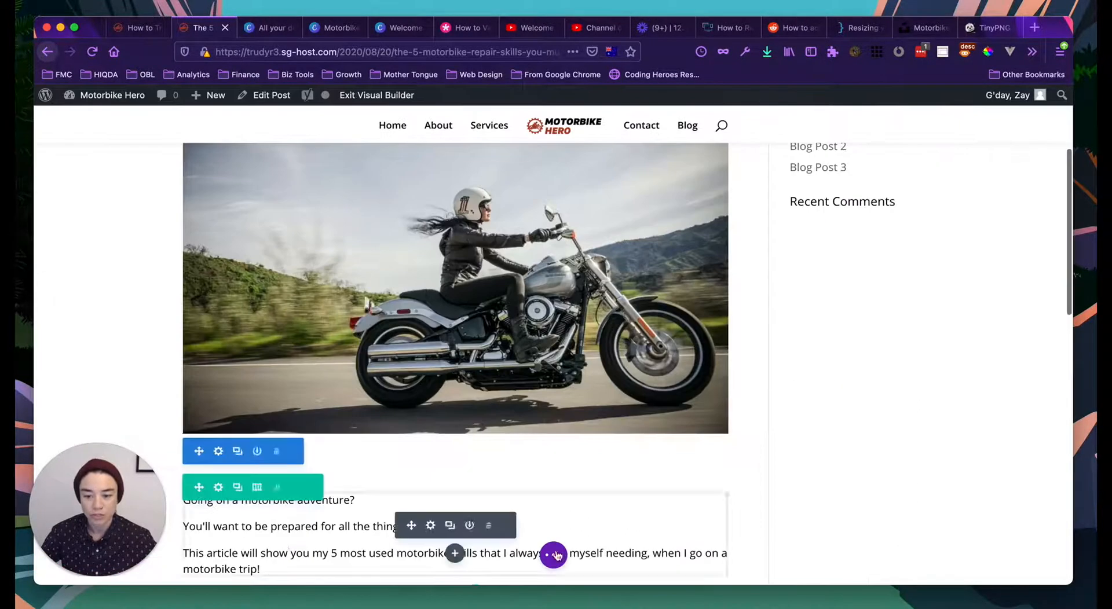
Step: Save the motorbike repair skills post and exit the Visual Builder to review the live post
{"action": "scroll", "coordinate": [406, 539], "scroll_direction": "down", "scroll_amount": 2}
{"action": "left_click", "coordinate": [553, 554]}
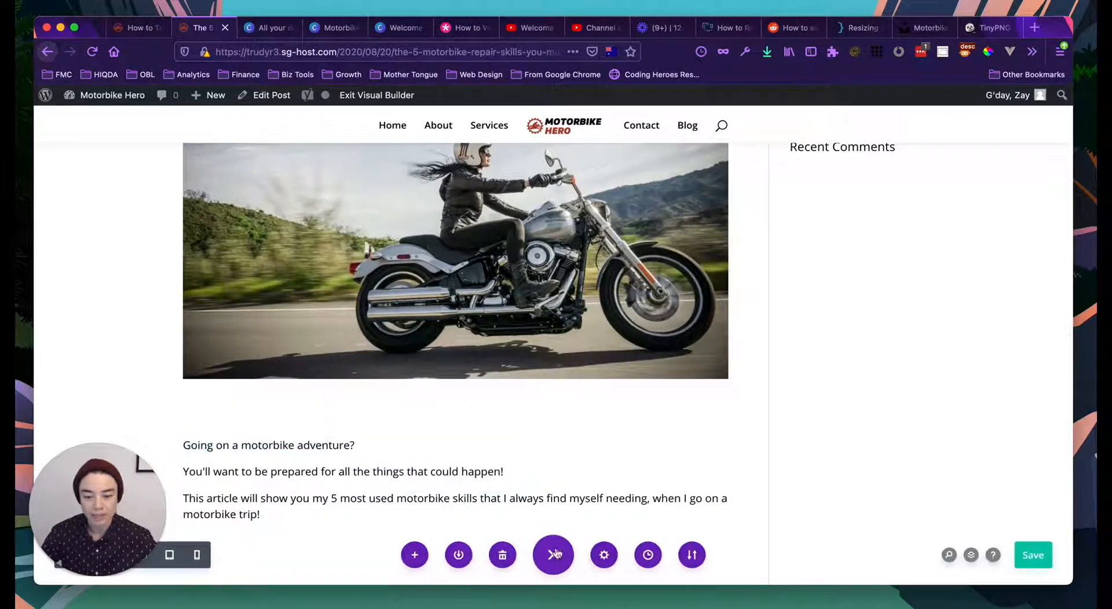
{"action": "left_click", "coordinate": [1046, 548]}
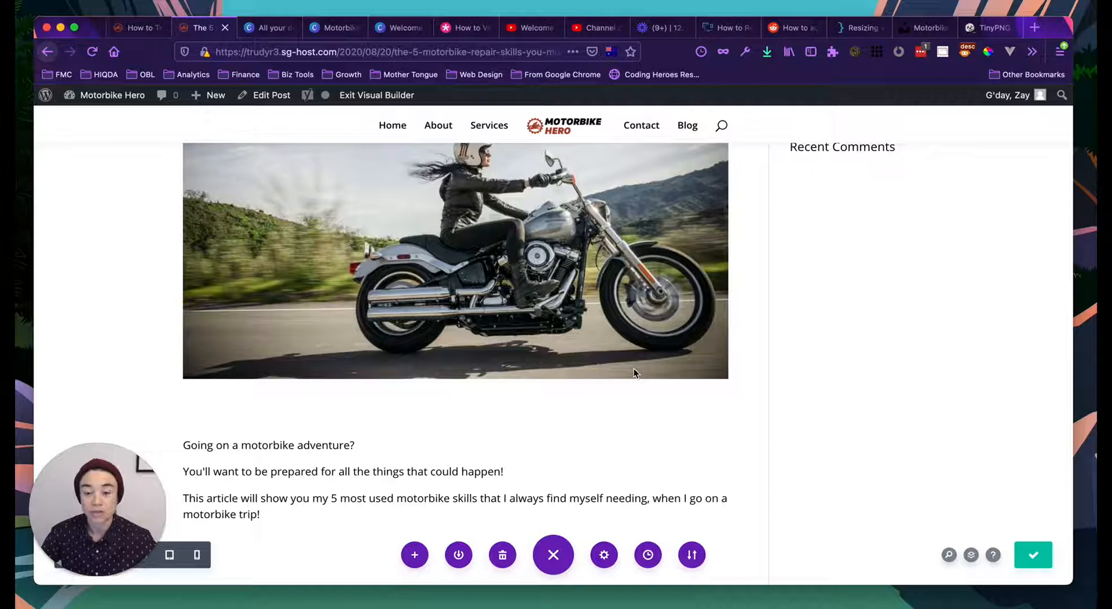
{"action": "scroll", "coordinate": [608, 500], "scroll_direction": "up", "scroll_amount": 6}
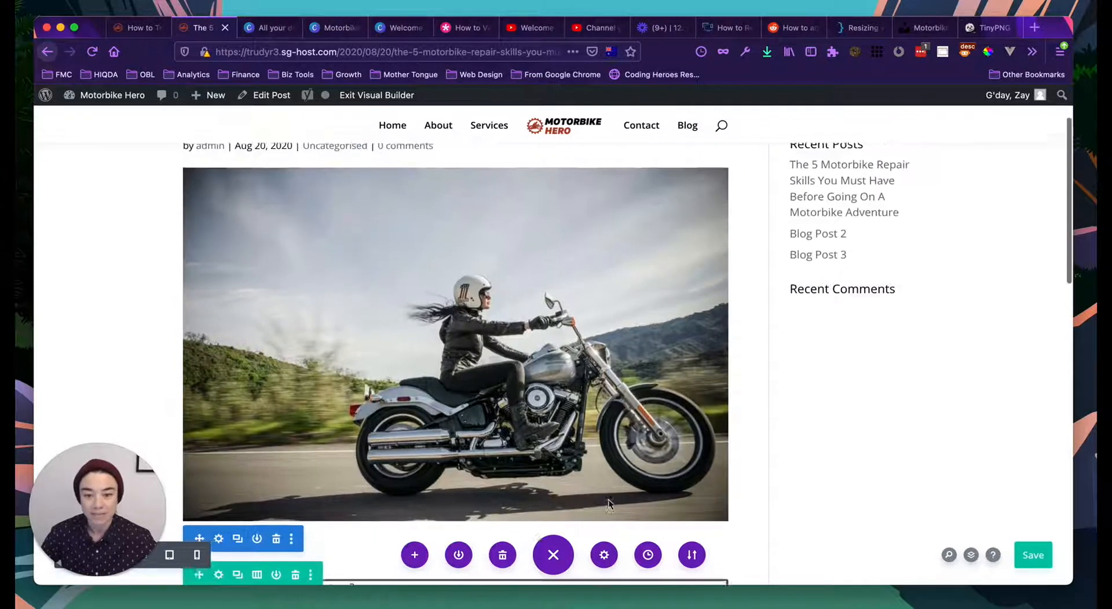
{"action": "left_click", "coordinate": [376, 95]}
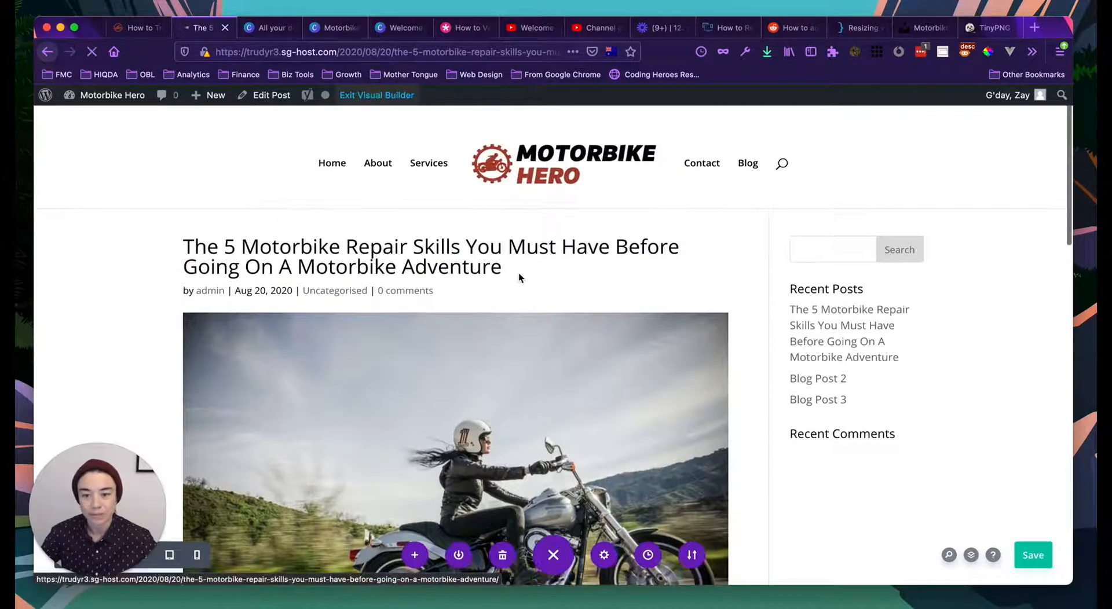
{"action": "scroll", "coordinate": [519, 275], "scroll_direction": "down", "scroll_amount": 10}
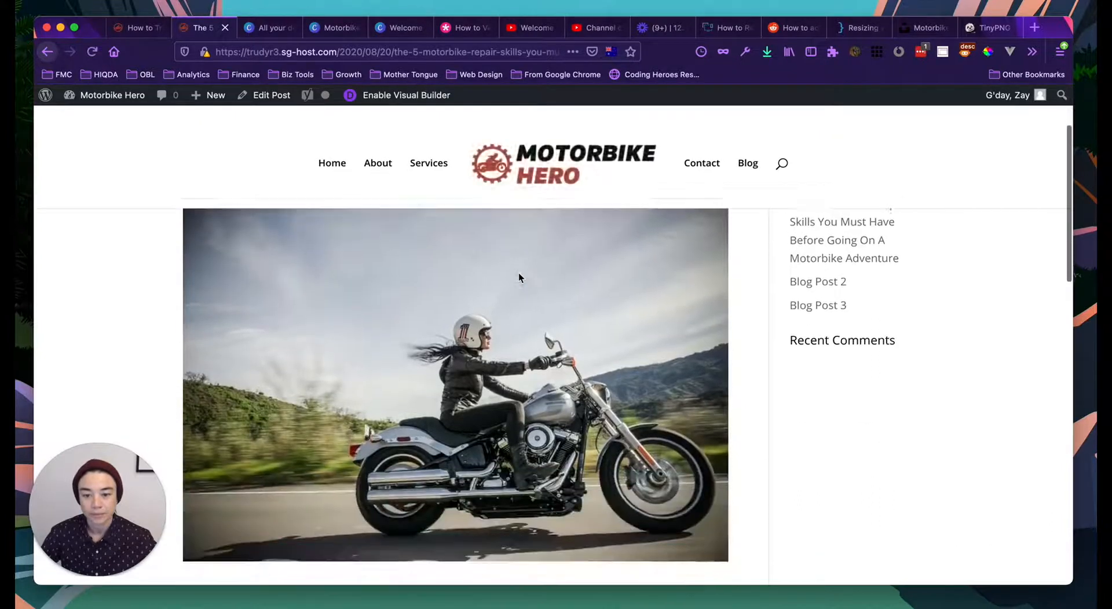
{"action": "scroll", "coordinate": [214, 227], "scroll_direction": "up", "scroll_amount": 5}
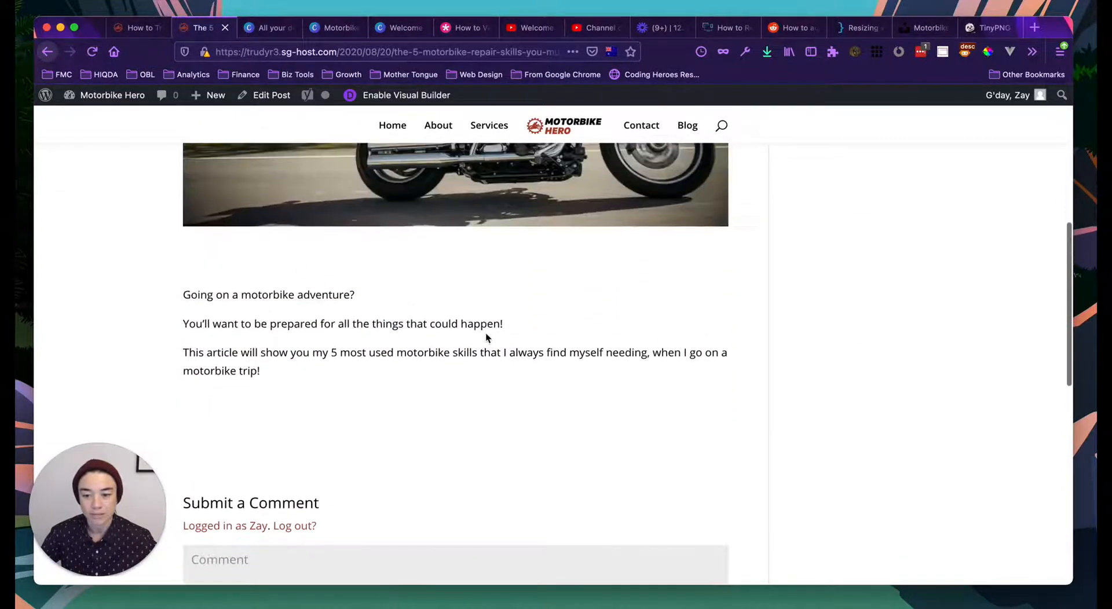
{"action": "scroll", "coordinate": [437, 382], "scroll_direction": "down", "scroll_amount": 2}
{"action": "scroll", "coordinate": [263, 380], "scroll_direction": "up", "scroll_amount": 8}
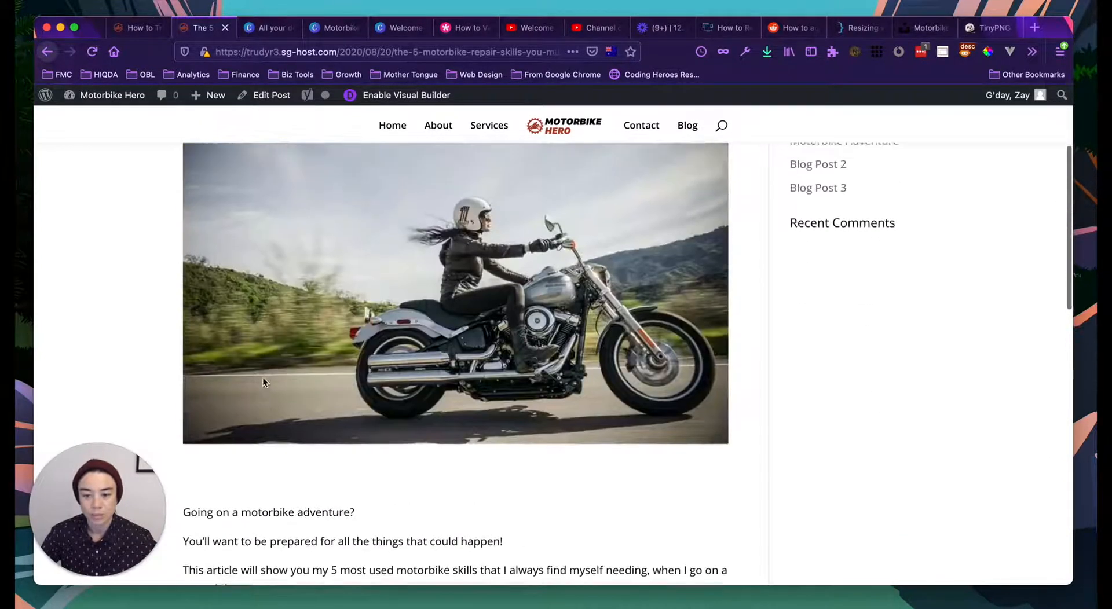
Step: Switch to the home page that is open in the Visual Builder and save it
{"action": "left_click", "coordinate": [129, 29]}
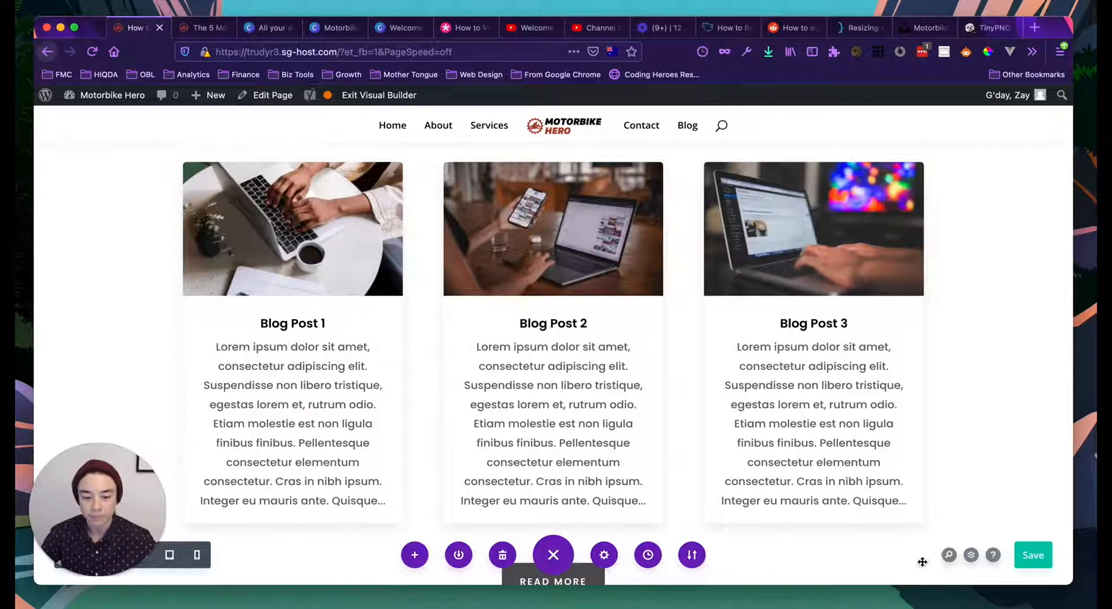
{"action": "left_click", "coordinate": [1032, 555]}
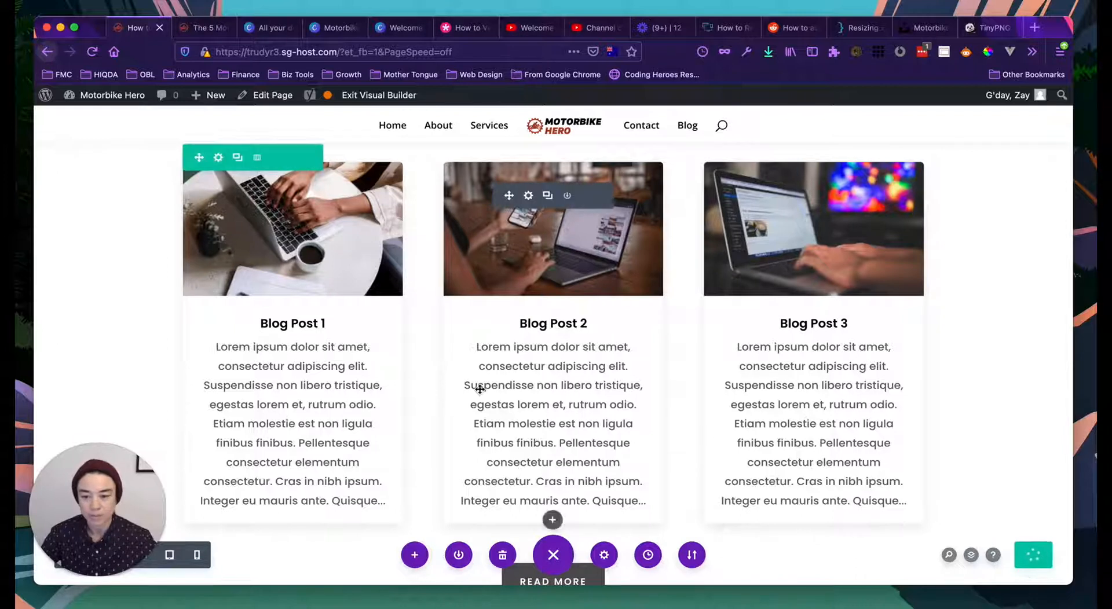
{"action": "scroll", "coordinate": [479, 388], "scroll_direction": "up", "scroll_amount": 1}
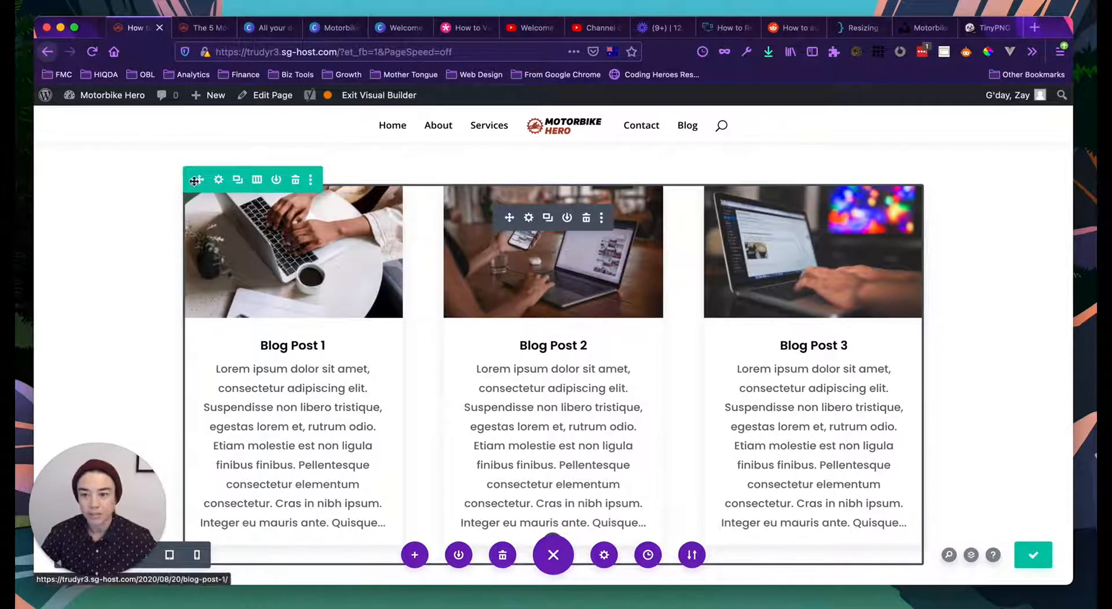
Step: Reload the home page and examine the first card in its Blog section for the new post image, title and excerpt
{"action": "left_click", "coordinate": [93, 54]}
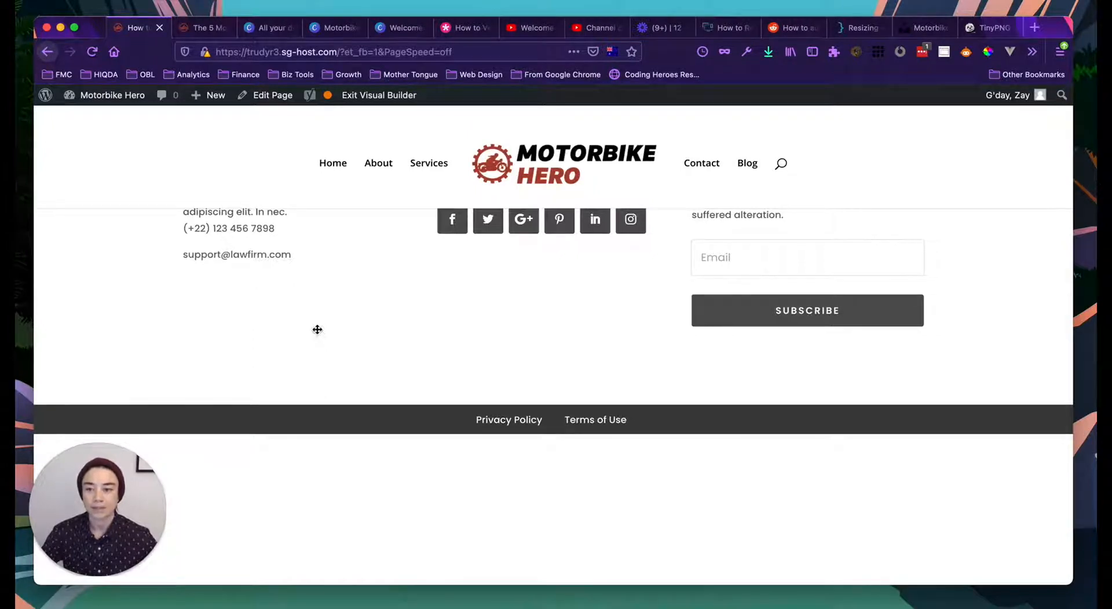
{"action": "scroll", "coordinate": [317, 330], "scroll_direction": "down", "scroll_amount": 5}
{"action": "scroll", "coordinate": [317, 329], "scroll_direction": "down", "scroll_amount": 10}
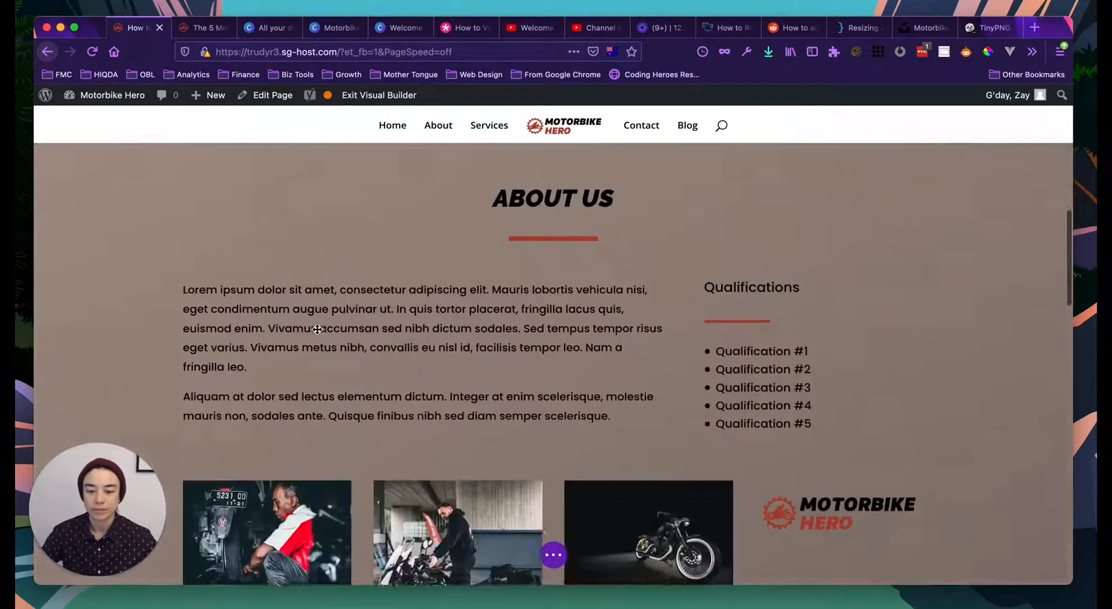
{"action": "scroll", "coordinate": [318, 329], "scroll_direction": "down", "scroll_amount": 12}
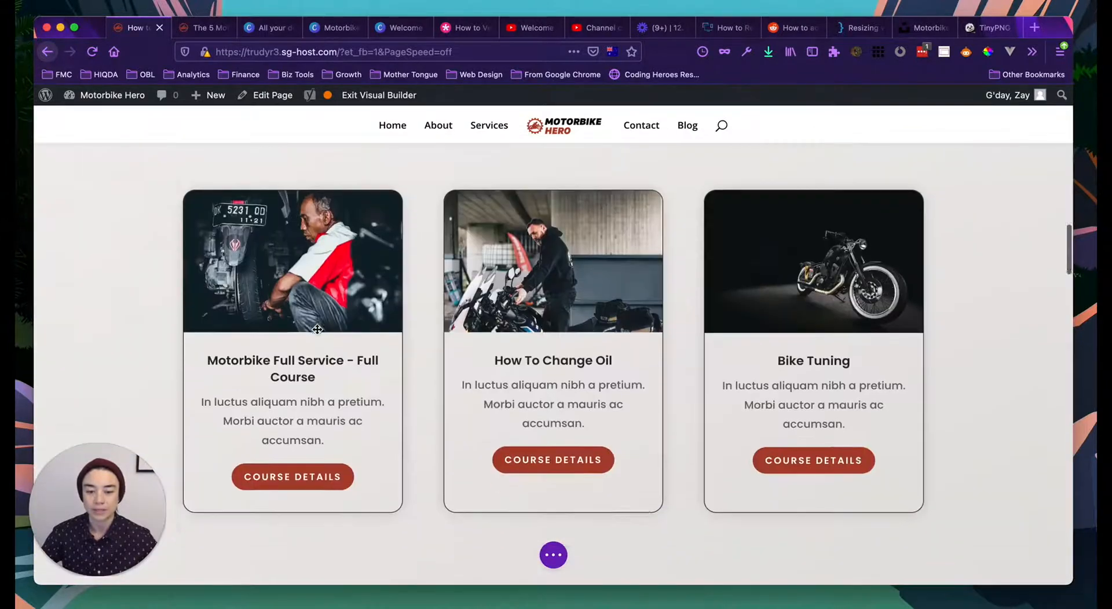
{"action": "scroll", "coordinate": [317, 330], "scroll_direction": "down", "scroll_amount": 5}
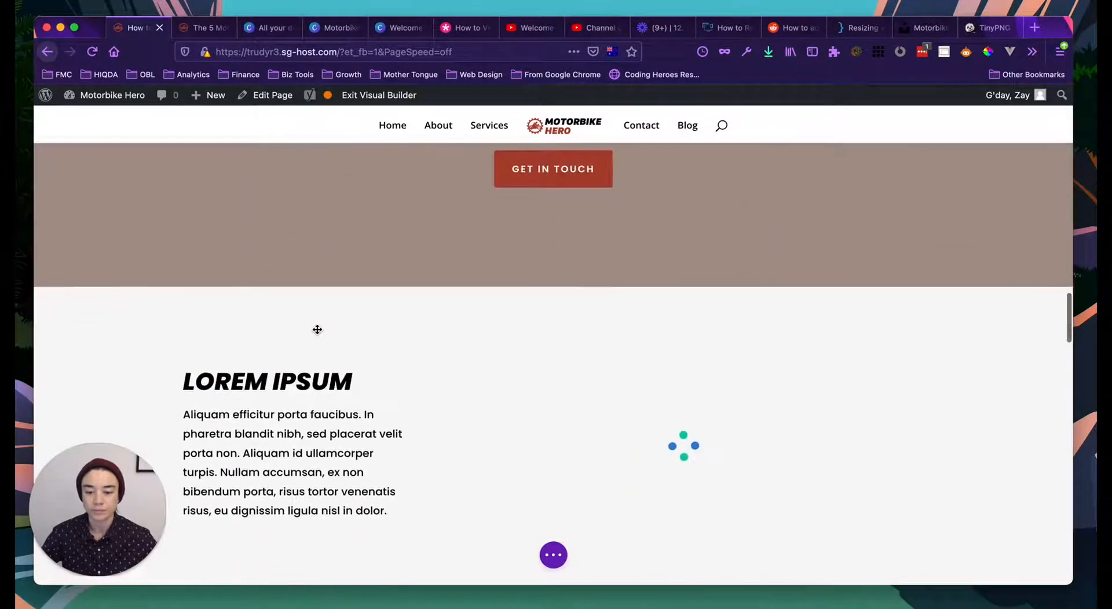
{"action": "scroll", "coordinate": [317, 329], "scroll_direction": "down", "scroll_amount": 5}
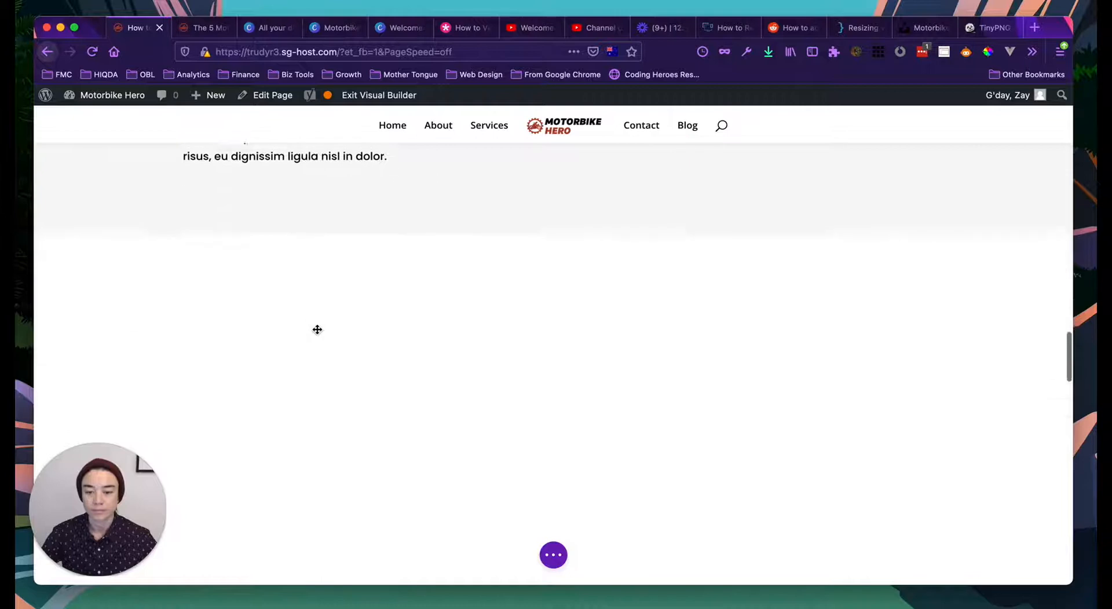
{"action": "scroll", "coordinate": [318, 329], "scroll_direction": "up", "scroll_amount": 10}
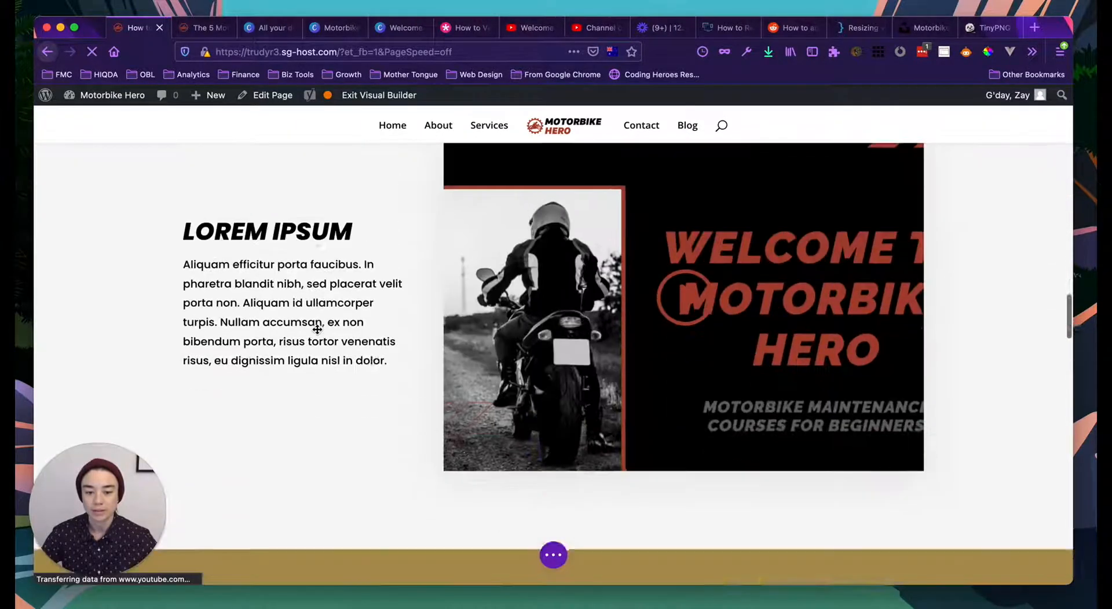
{"action": "scroll", "coordinate": [318, 329], "scroll_direction": "down", "scroll_amount": 10}
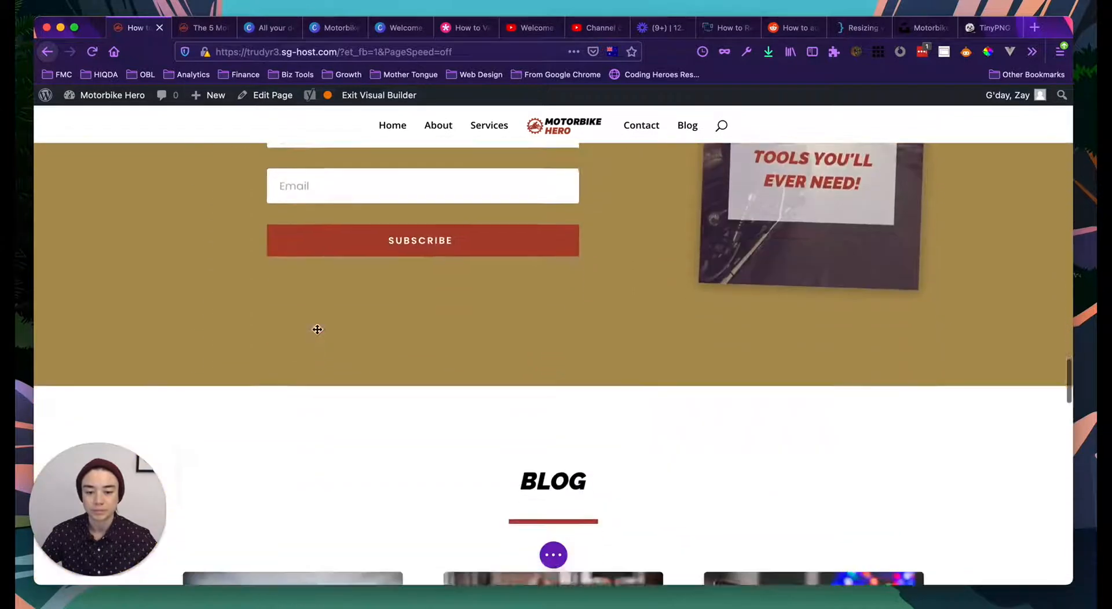
{"action": "scroll", "coordinate": [317, 329], "scroll_direction": "down", "scroll_amount": 6}
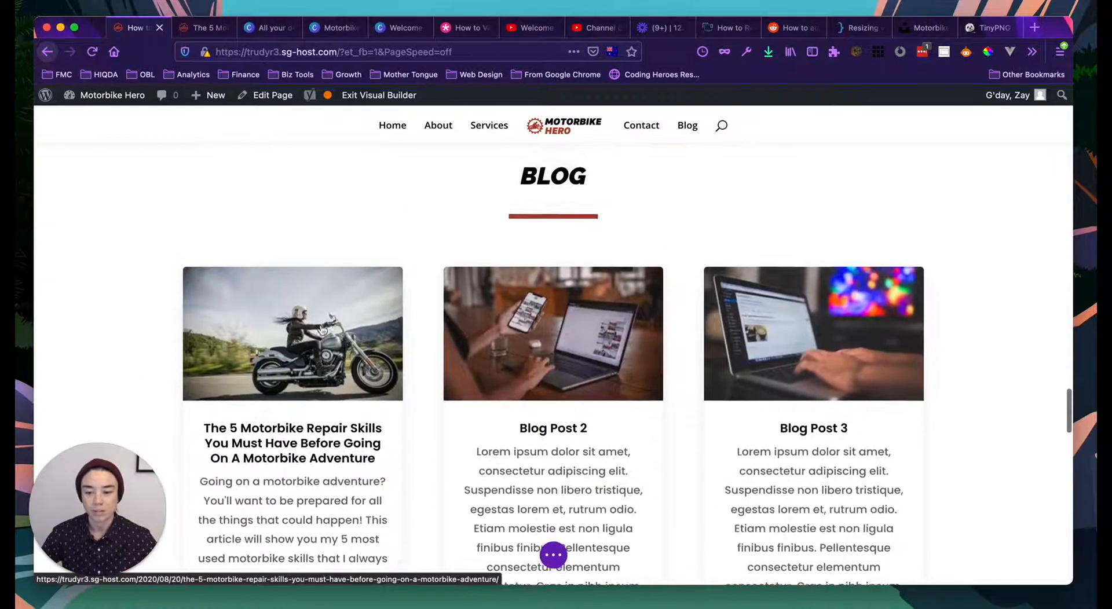
Step: Compare the images, titles and excerpts of the three post cards in the home page's Blog section
{"action": "scroll", "coordinate": [217, 350], "scroll_direction": "down", "scroll_amount": 3}
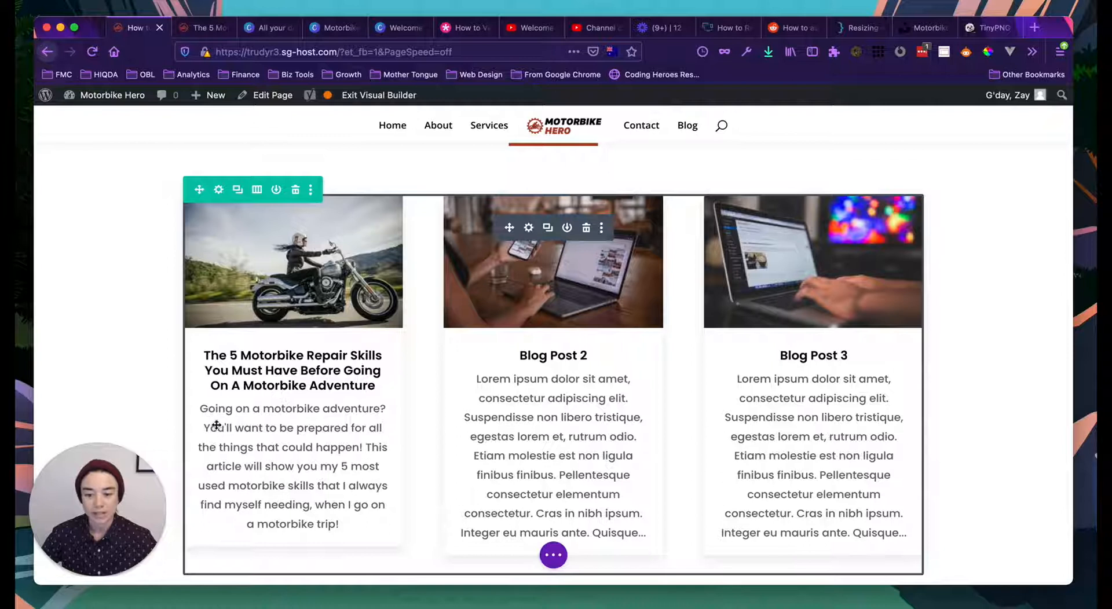
{"action": "scroll", "coordinate": [296, 504], "scroll_direction": "down", "scroll_amount": 1}
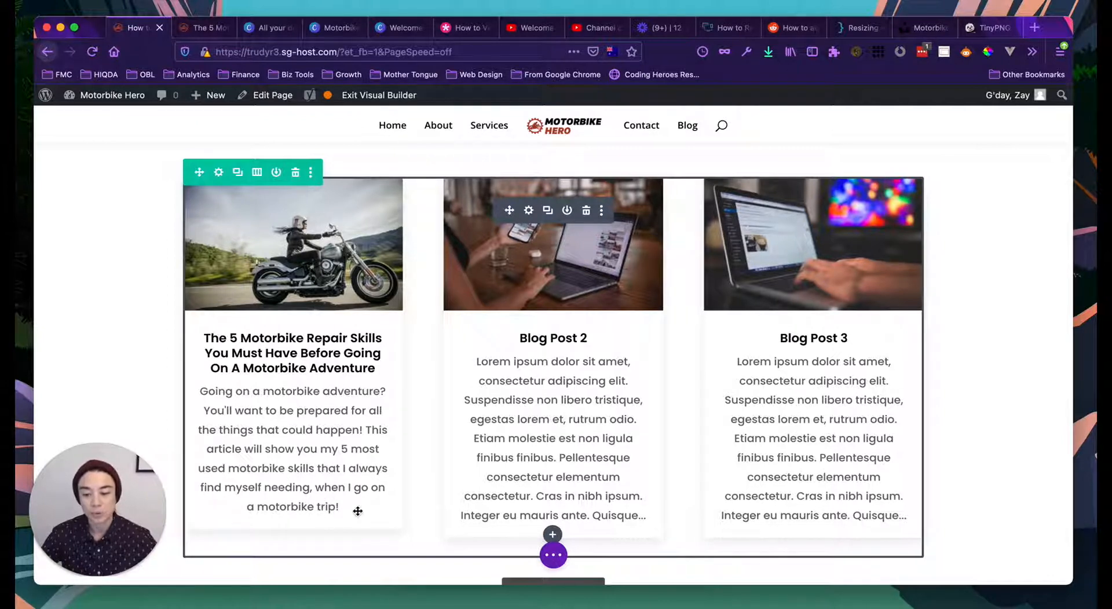
{"action": "scroll", "coordinate": [356, 510], "scroll_direction": "down", "scroll_amount": 1}
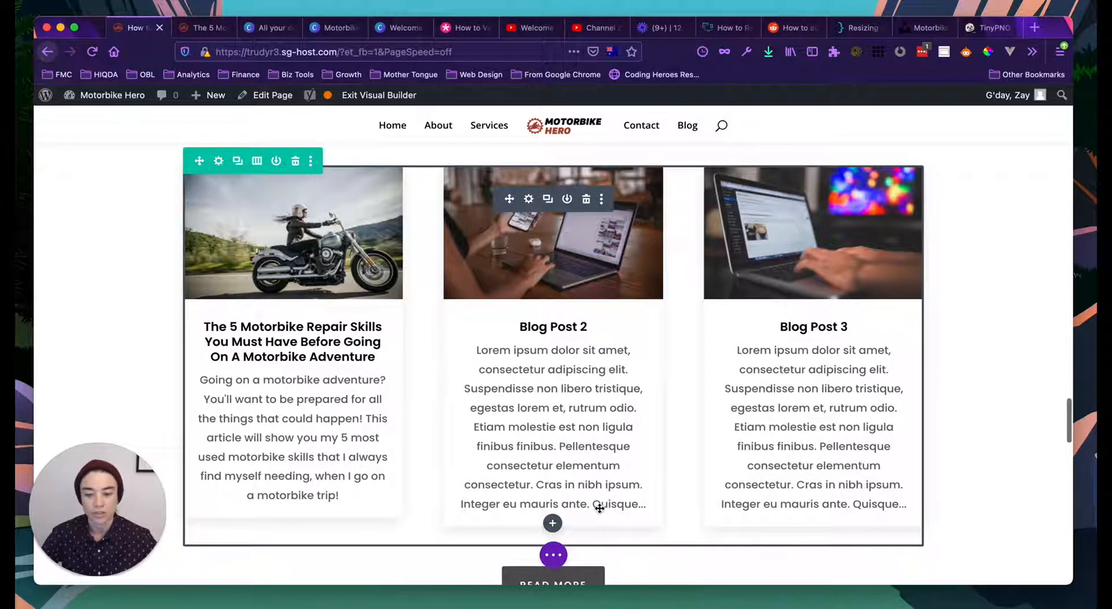
{"action": "scroll", "coordinate": [351, 454], "scroll_direction": "up", "scroll_amount": 2}
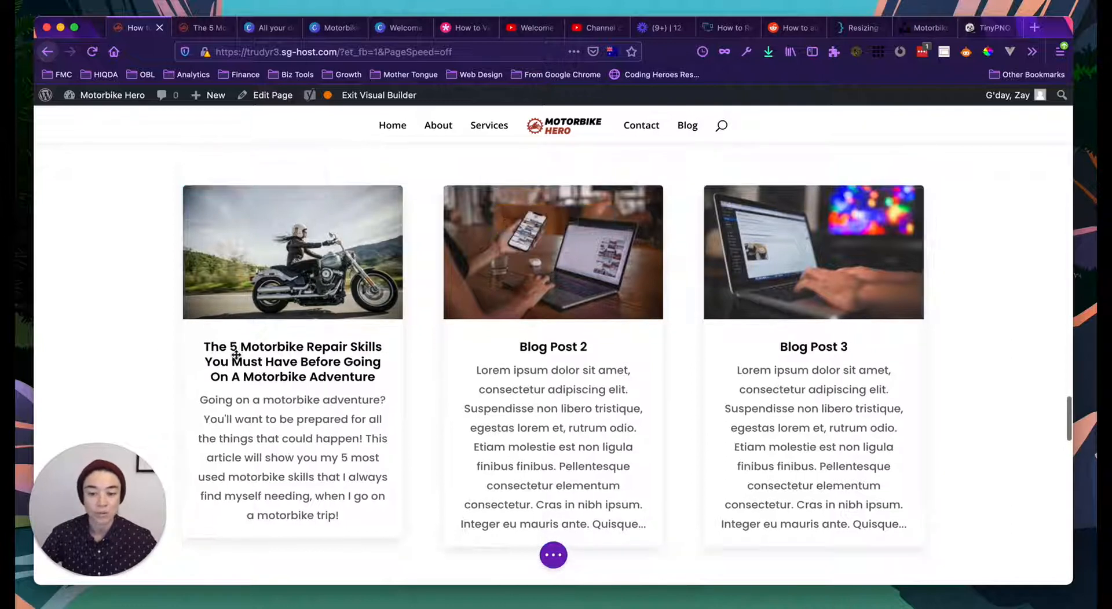
{"action": "scroll", "coordinate": [286, 327], "scroll_direction": "up", "scroll_amount": 1}
{"action": "scroll", "coordinate": [286, 327], "scroll_direction": "up", "scroll_amount": 1}
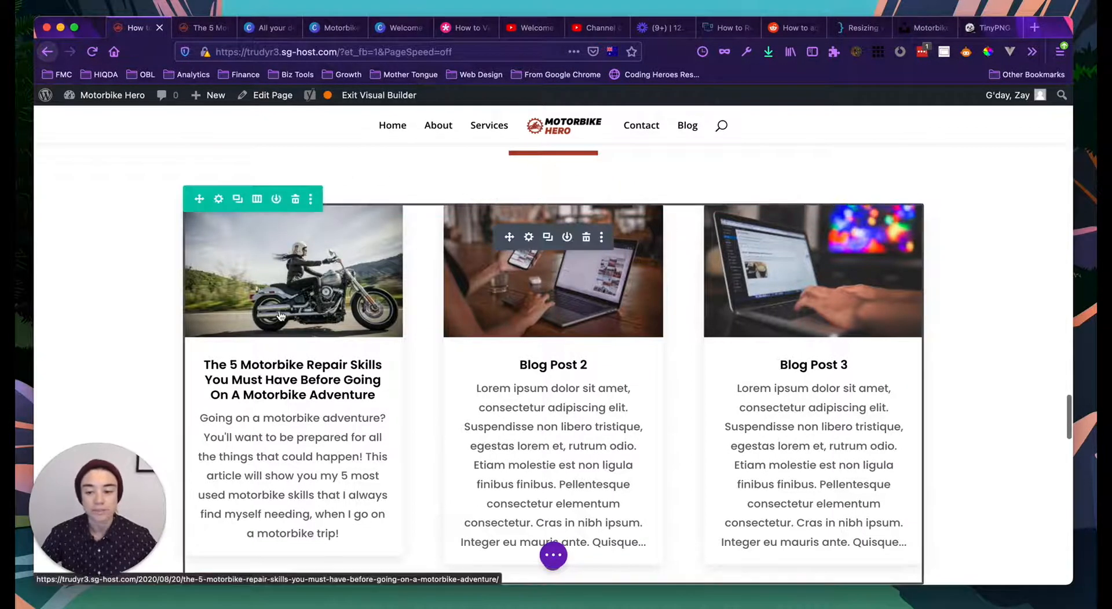
{"action": "scroll", "coordinate": [281, 315], "scroll_direction": "down", "scroll_amount": 1}
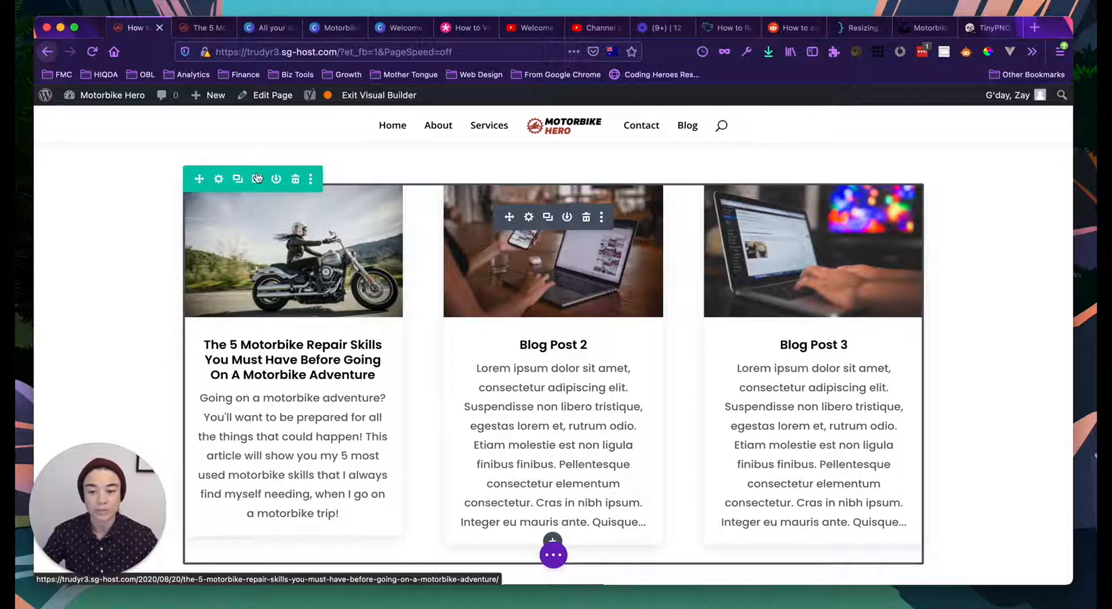
{"action": "scroll", "coordinate": [422, 243], "scroll_direction": "down", "scroll_amount": 1}
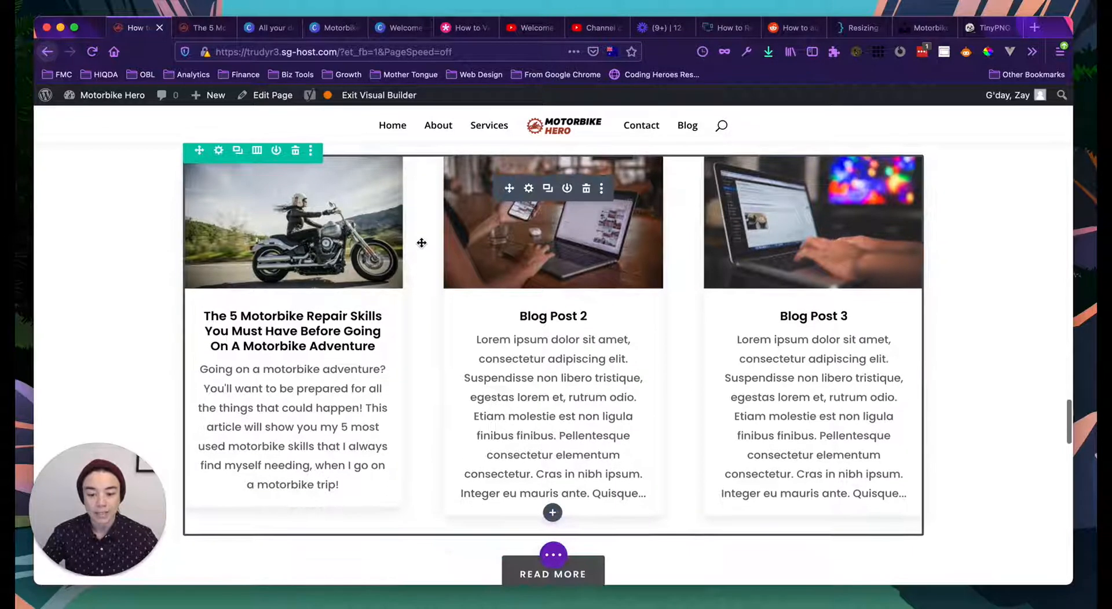
{"action": "scroll", "coordinate": [423, 242], "scroll_direction": "up", "scroll_amount": 1}
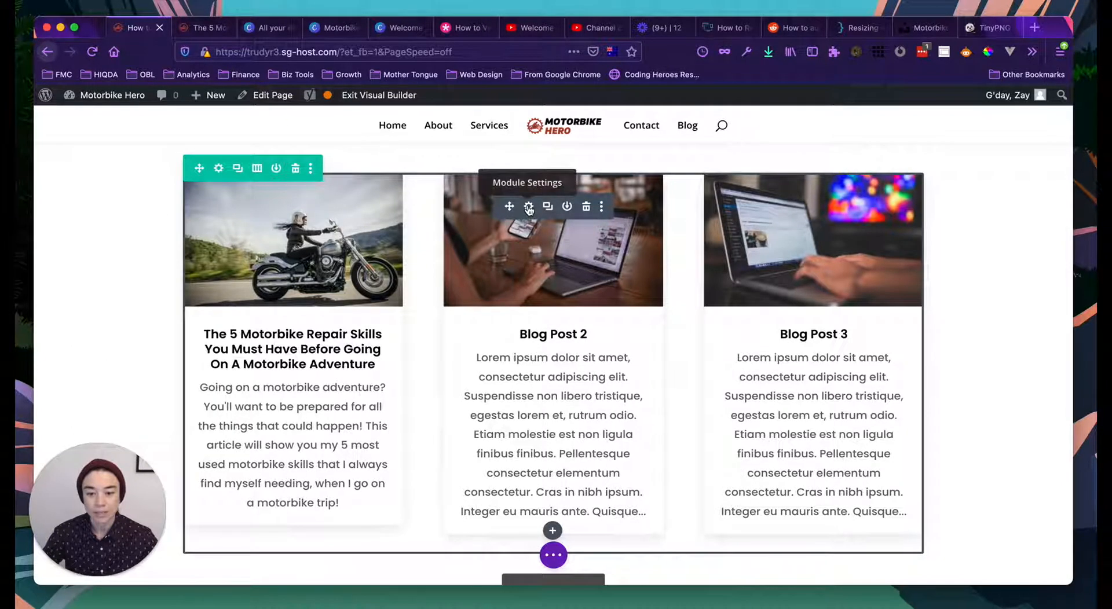
{"action": "scroll", "coordinate": [421, 307], "scroll_direction": "up", "scroll_amount": 3}
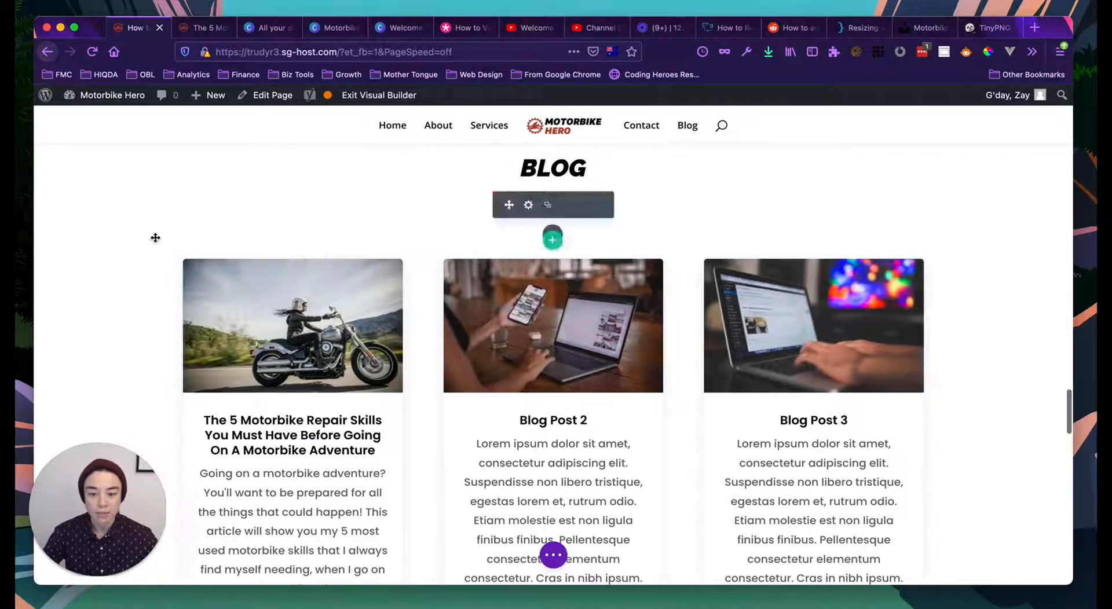
{"action": "scroll", "coordinate": [155, 237], "scroll_direction": "down", "scroll_amount": 2}
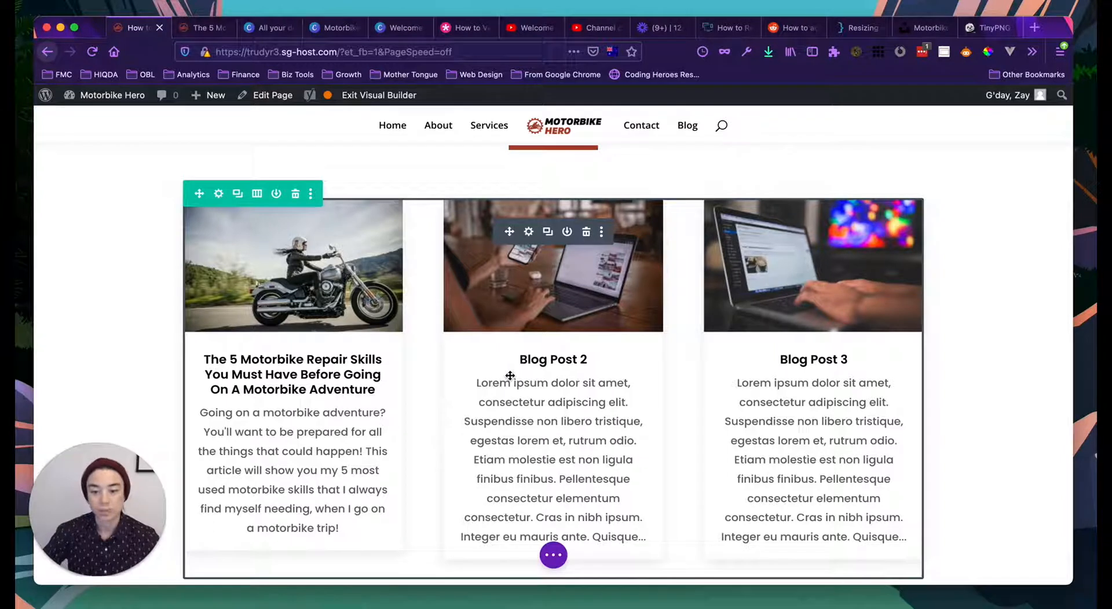
Step: Open the Blog module's settings and review the available Post Type options, leaving it on Posts
{"action": "left_click", "coordinate": [528, 231]}
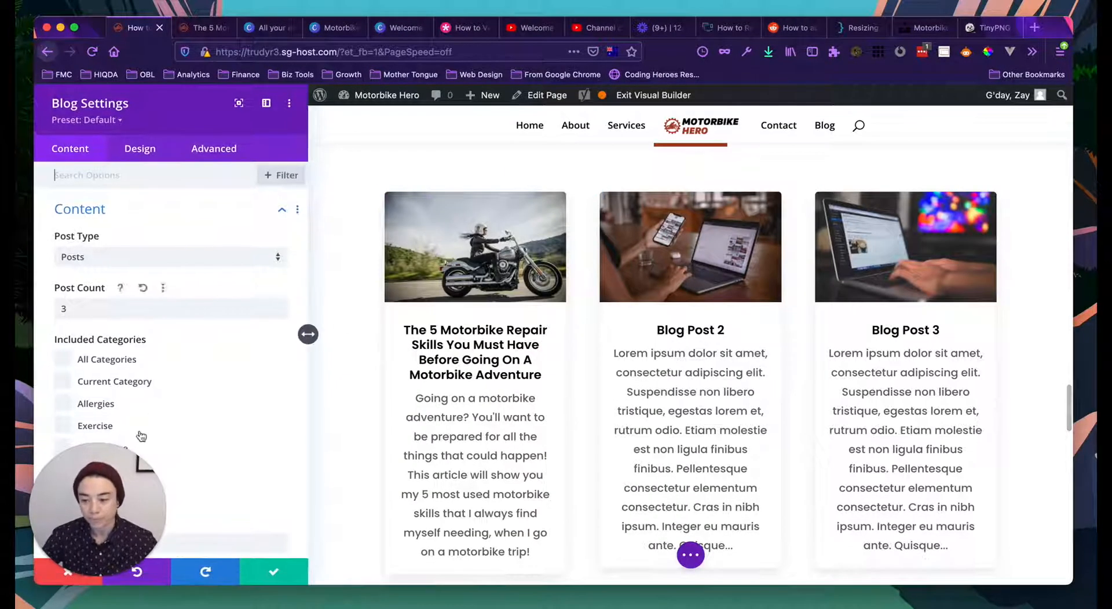
{"action": "left_click_drag", "start_coordinate": [106, 482], "coordinate": [479, 472]}
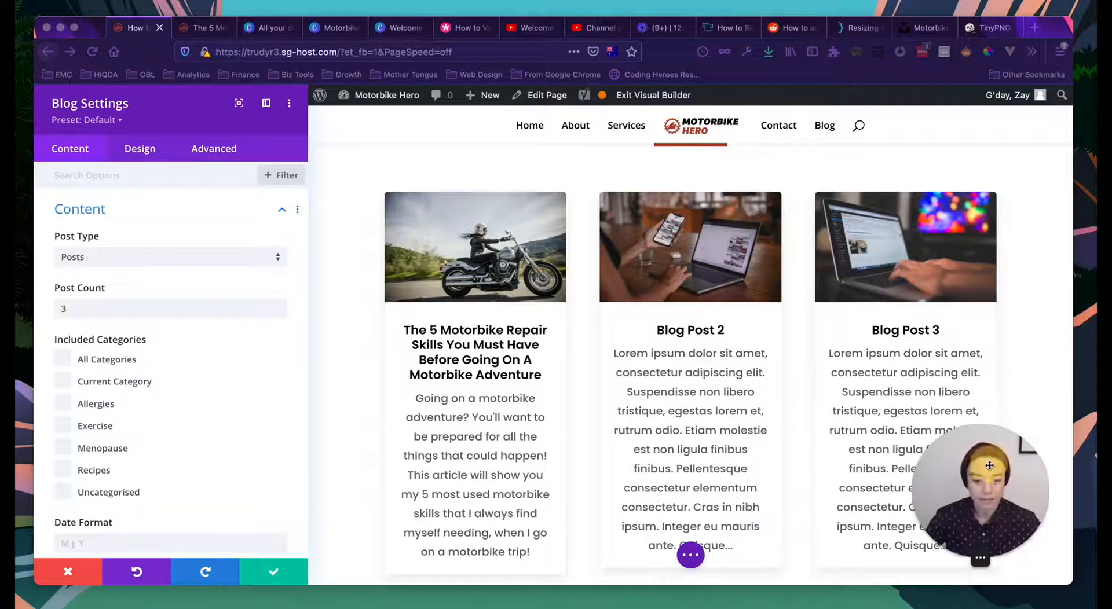
{"action": "left_click", "coordinate": [124, 258]}
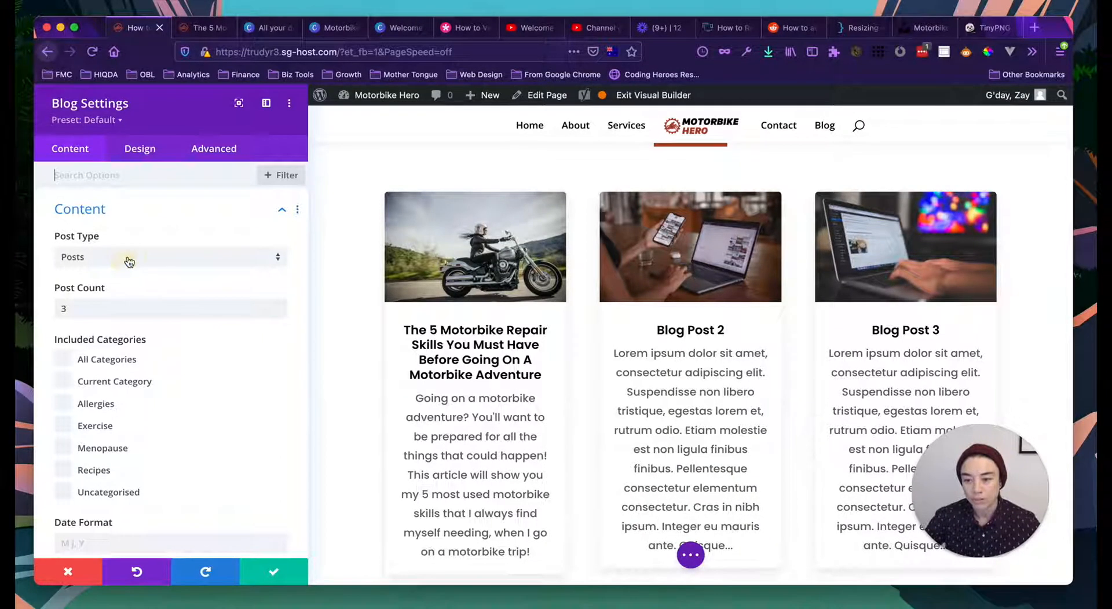
{"action": "left_click", "coordinate": [164, 259]}
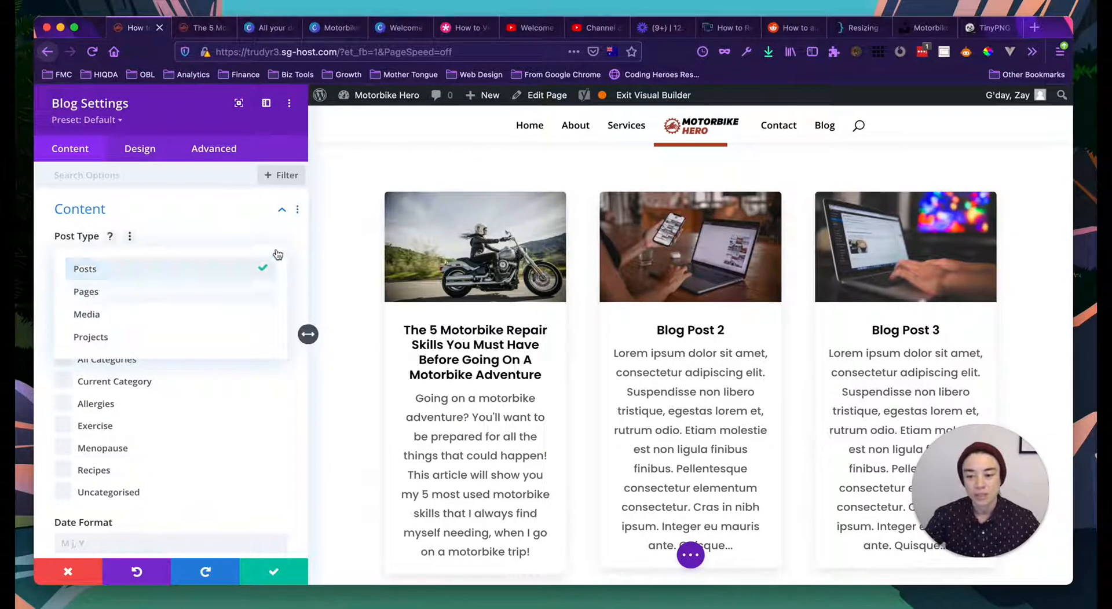
{"action": "left_click", "coordinate": [294, 238]}
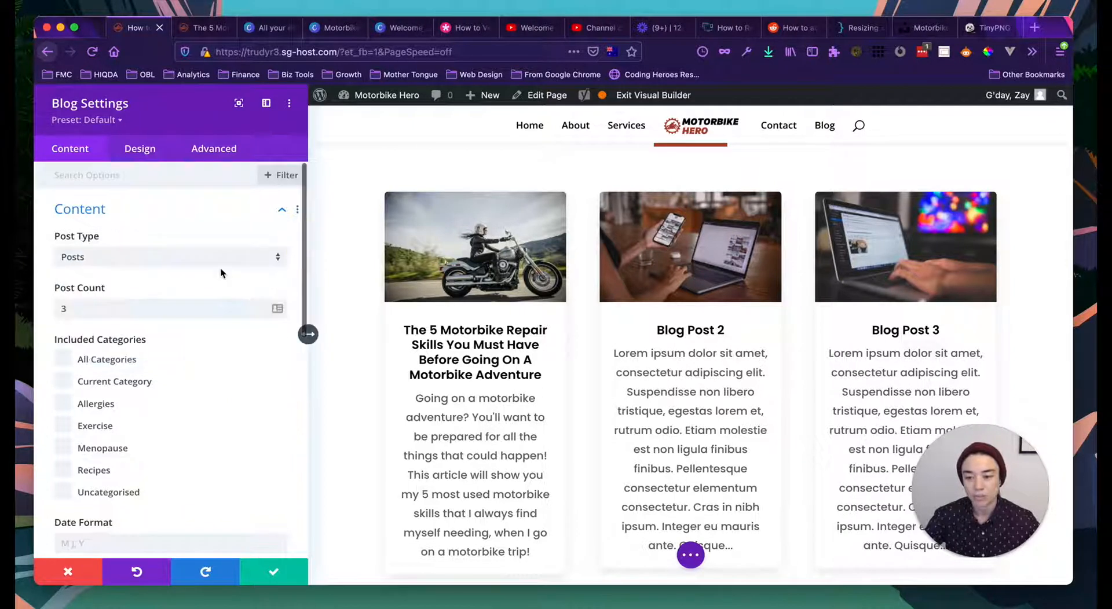
Step: Set the Blog module's post count to 6 and check the post grid in the page preview
{"action": "scroll", "coordinate": [220, 269], "scroll_direction": "down", "scroll_amount": 1}
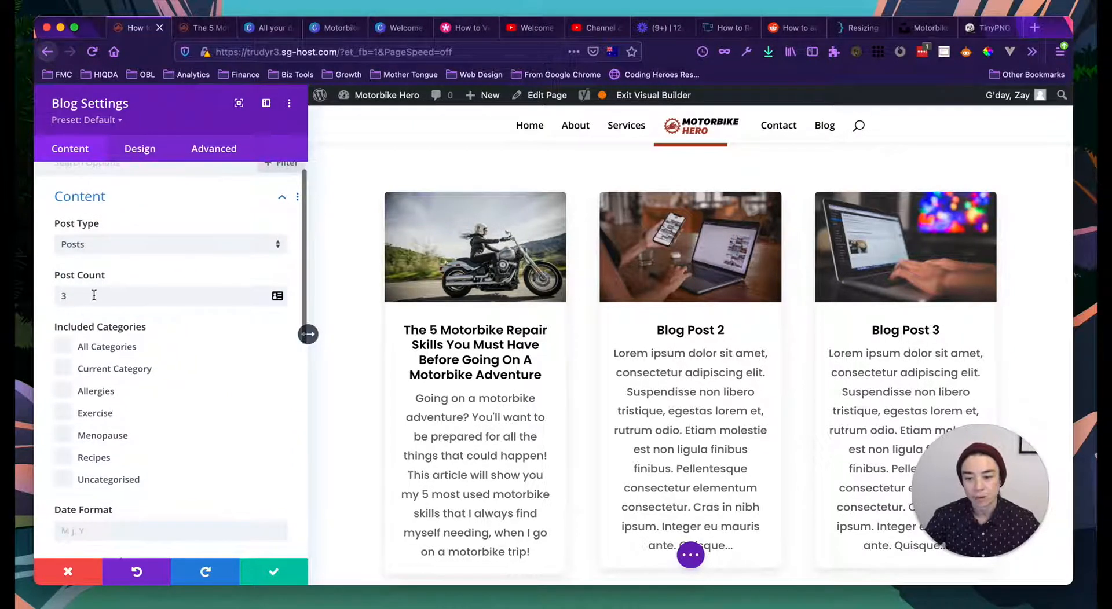
{"action": "left_click", "coordinate": [135, 295]}
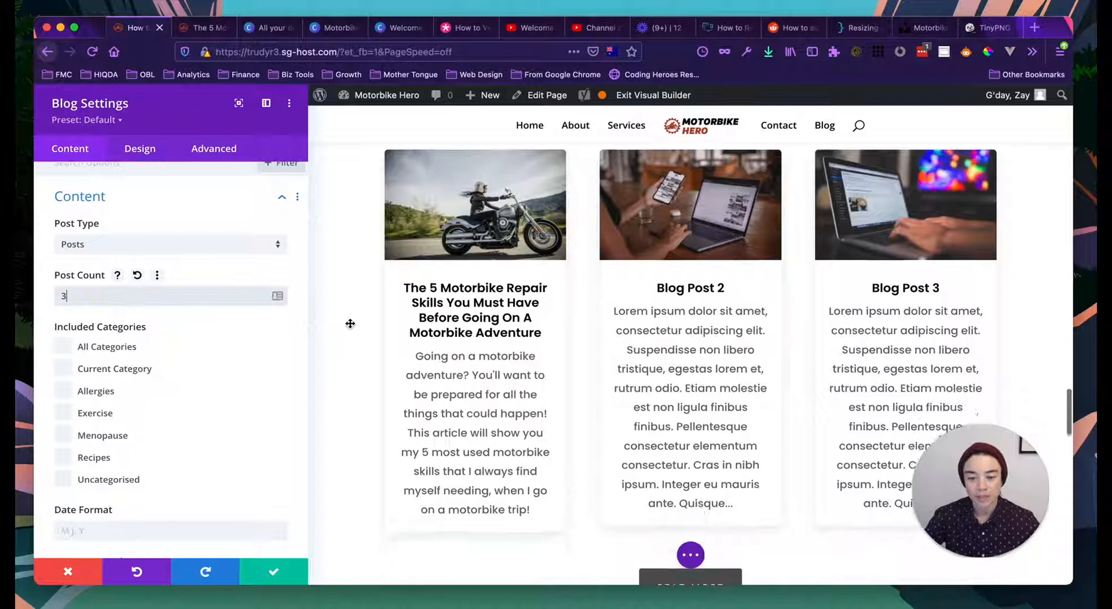
{"action": "key", "text": "BackSpace"}
{"action": "type", "text": "6"}
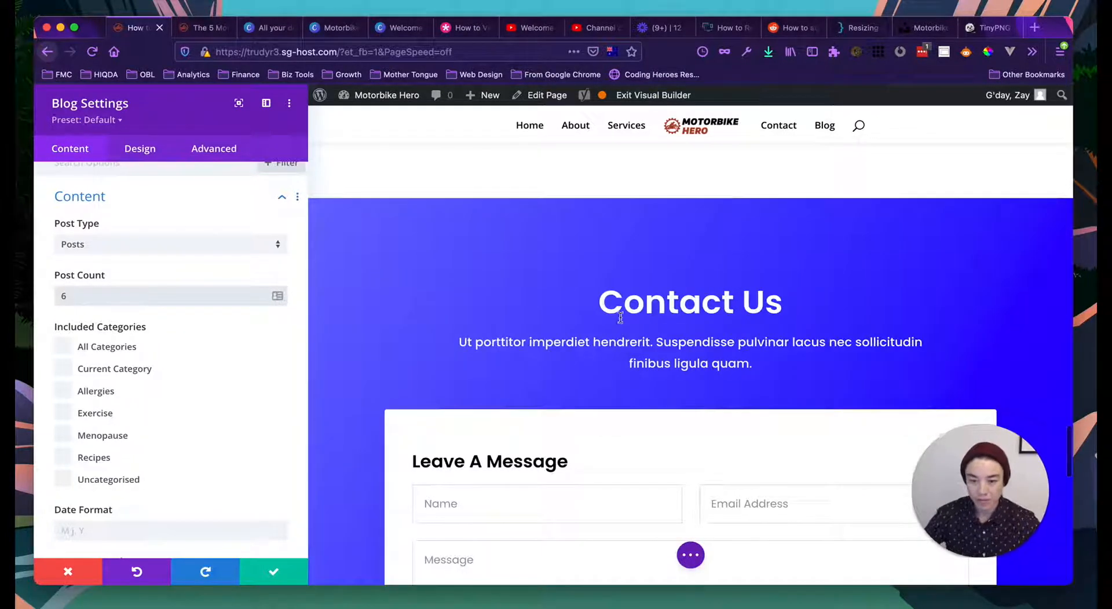
{"action": "scroll", "coordinate": [699, 369], "scroll_direction": "up", "scroll_amount": 6}
{"action": "scroll", "coordinate": [695, 370], "scroll_direction": "down", "scroll_amount": 8}
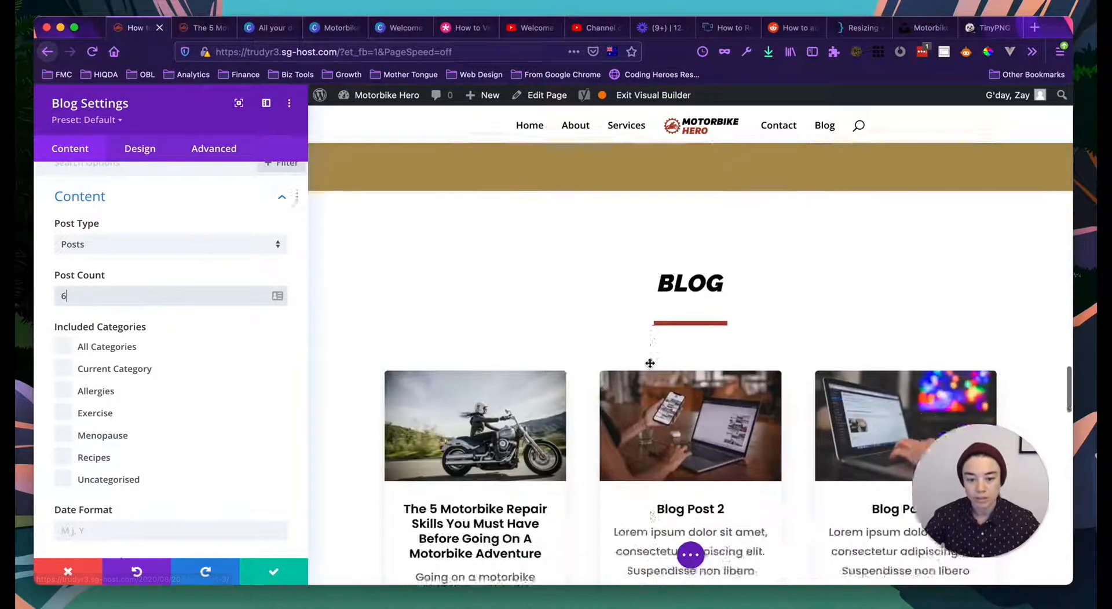
{"action": "scroll", "coordinate": [685, 382], "scroll_direction": "up", "scroll_amount": 3}
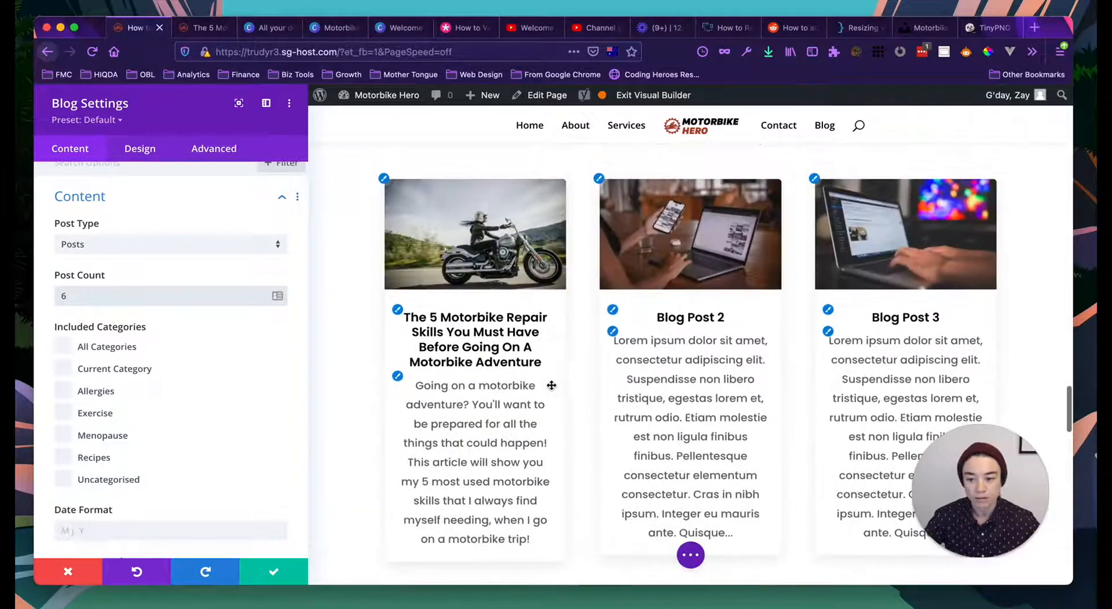
{"action": "scroll", "coordinate": [539, 383], "scroll_direction": "down", "scroll_amount": 3}
{"action": "scroll", "coordinate": [484, 373], "scroll_direction": "up", "scroll_amount": 2}
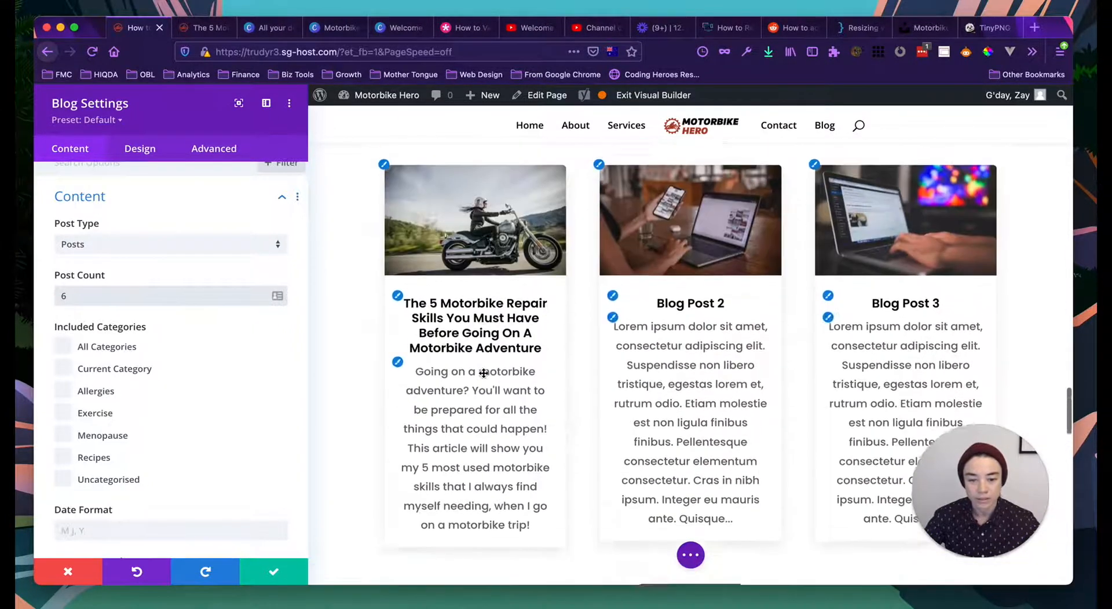
Step: Return the Blog module's post count to 3
{"action": "left_click", "coordinate": [159, 298]}
{"action": "key", "text": "BackSpace"}
{"action": "type", "text": "3"}
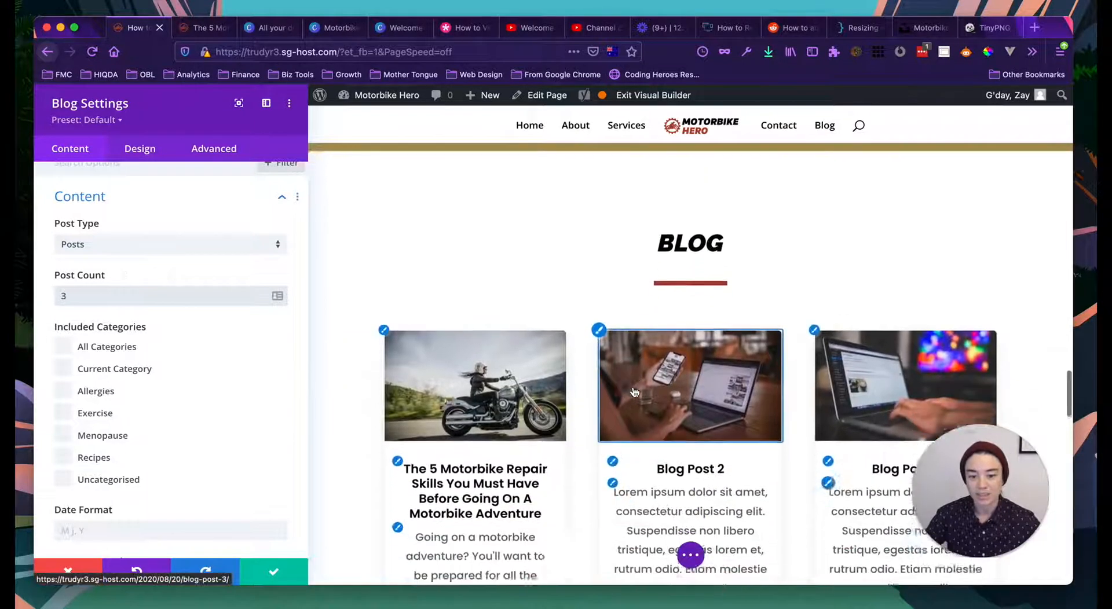
Step: View the live motorbike repair skills post in its own tab and return to the Blog cards on the home page
{"action": "left_click", "coordinate": [205, 32]}
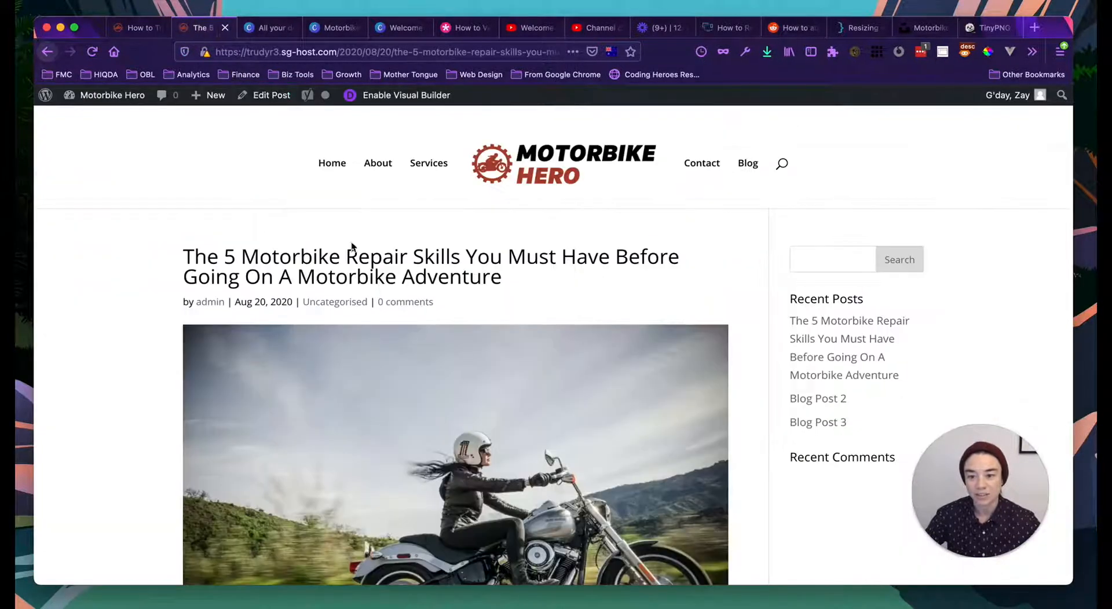
{"action": "scroll", "coordinate": [333, 420], "scroll_direction": "down", "scroll_amount": 2}
{"action": "scroll", "coordinate": [314, 335], "scroll_direction": "up", "scroll_amount": 2}
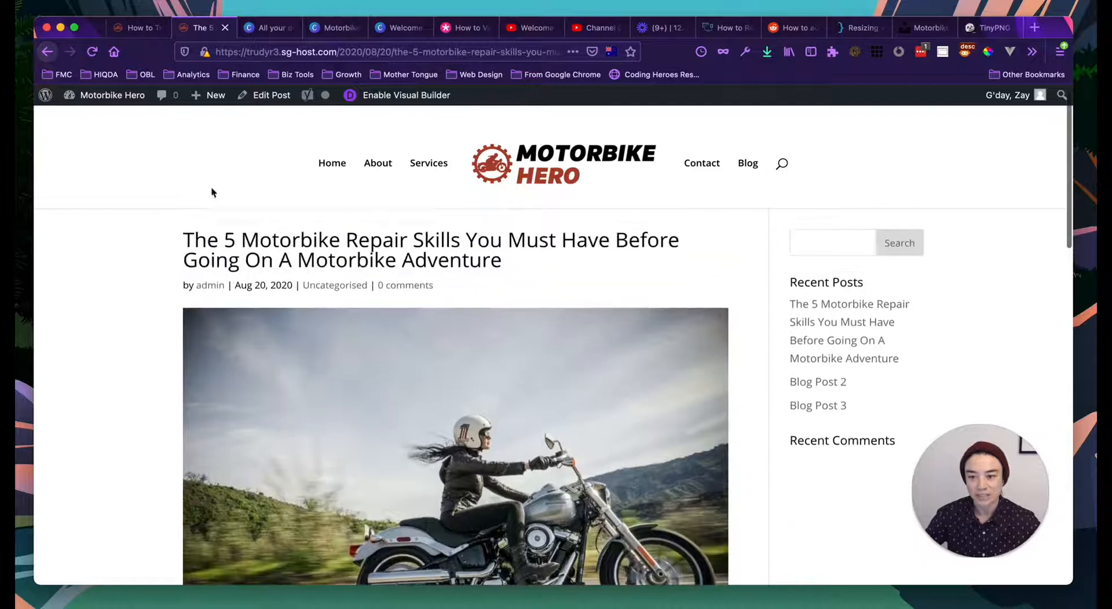
{"action": "left_click", "coordinate": [130, 29]}
{"action": "scroll", "coordinate": [517, 318], "scroll_direction": "down", "scroll_amount": 3}
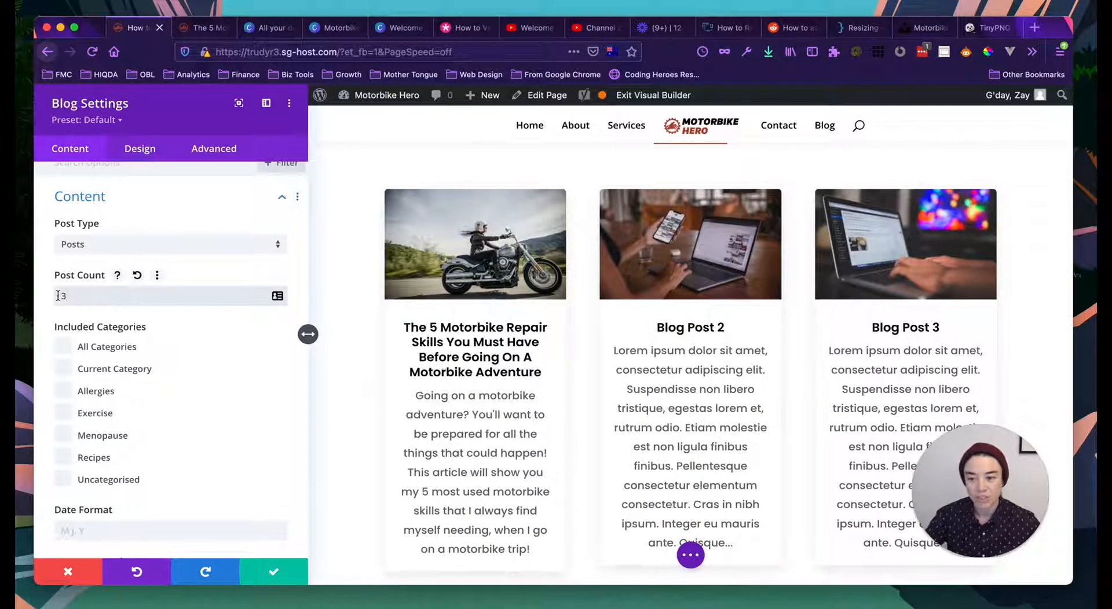
Step: Review the Blog module's category, date format, content length and excerpt options
{"action": "scroll", "coordinate": [116, 307], "scroll_direction": "down", "scroll_amount": 2}
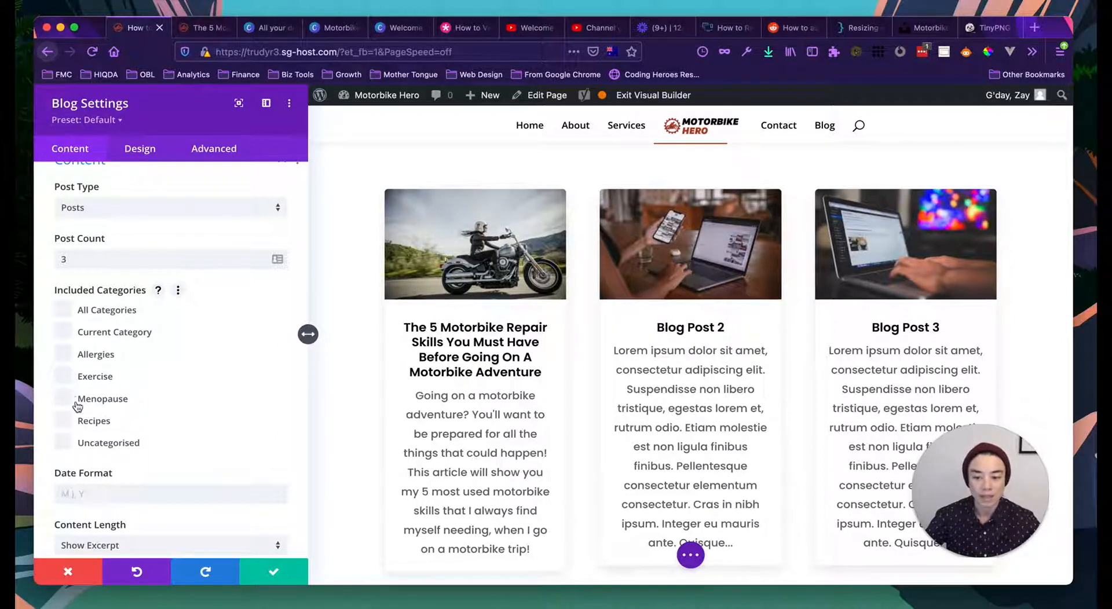
{"action": "scroll", "coordinate": [77, 400], "scroll_direction": "down", "scroll_amount": 1}
{"action": "scroll", "coordinate": [77, 401], "scroll_direction": "down", "scroll_amount": 2}
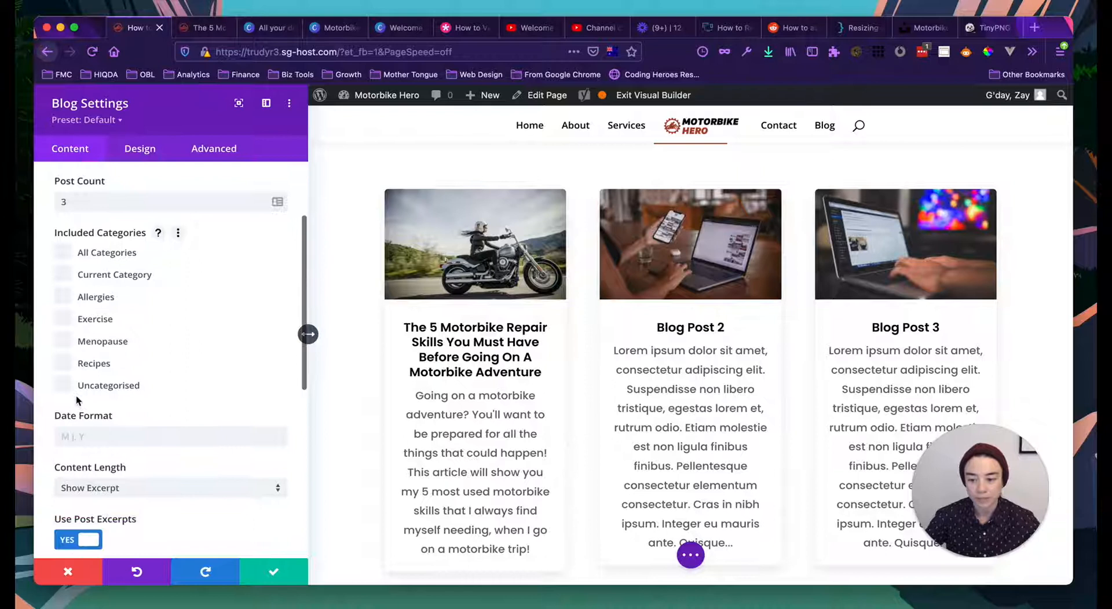
Step: Try an excerpt length of 100 for the three-post blog module
{"action": "scroll", "coordinate": [406, 335], "scroll_direction": "up", "scroll_amount": 3}
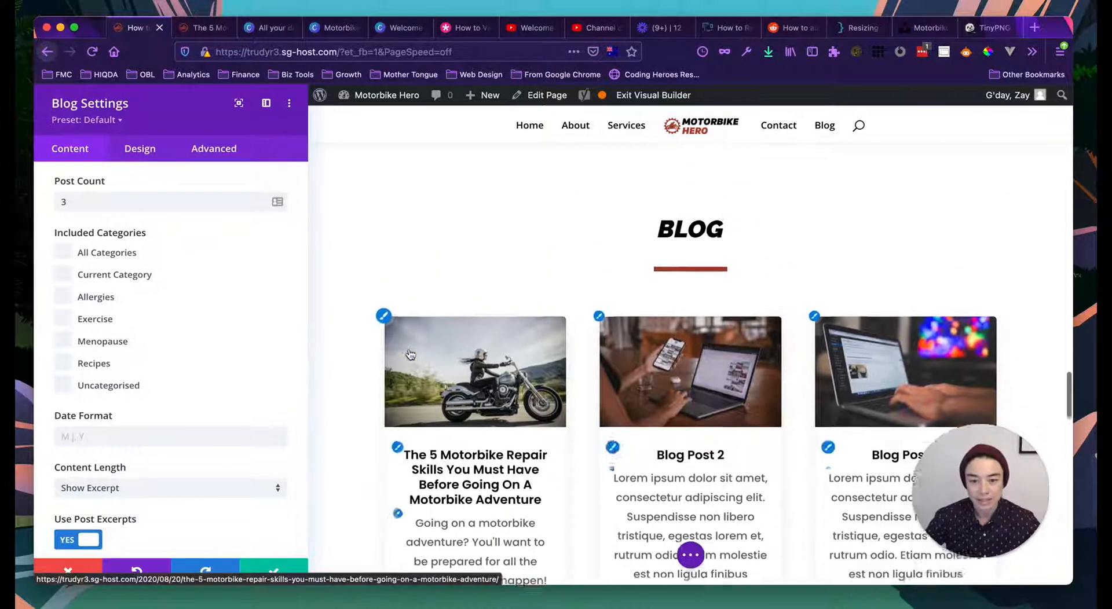
{"action": "scroll", "coordinate": [486, 349], "scroll_direction": "down", "scroll_amount": 1}
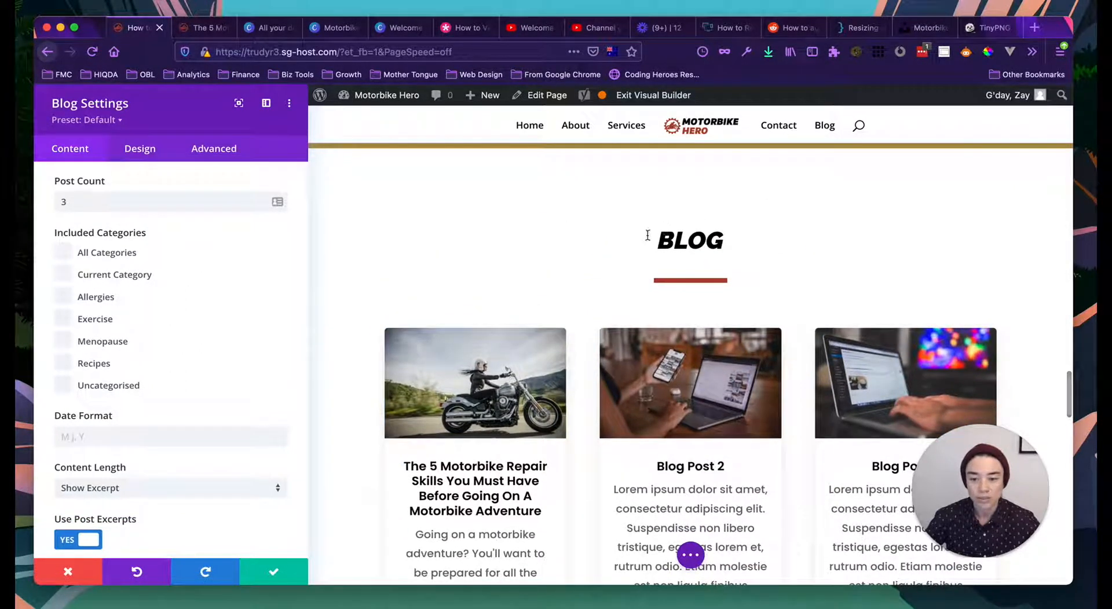
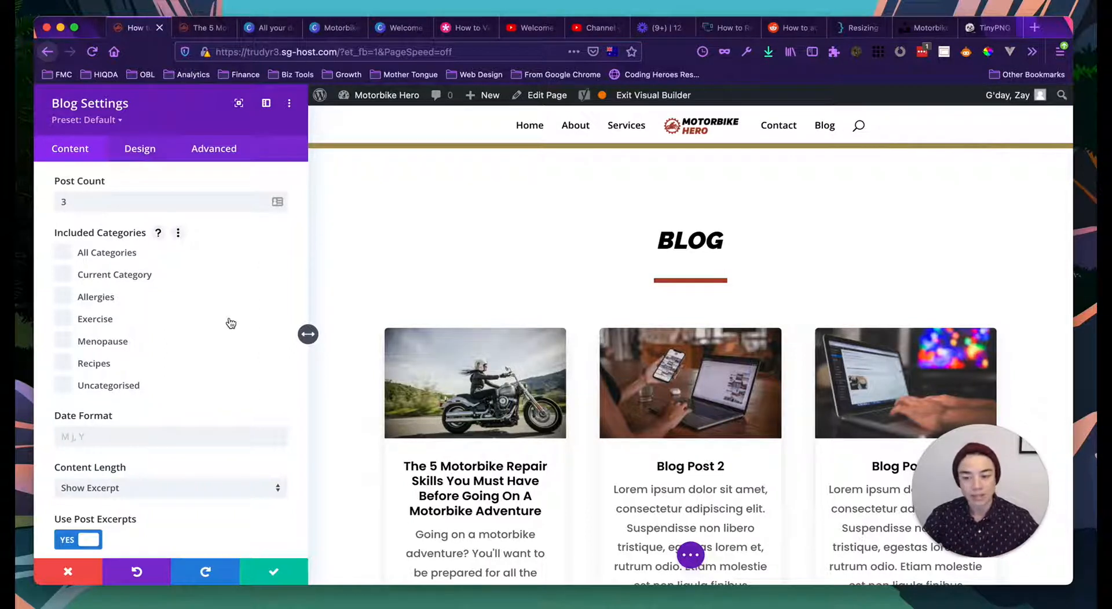
{"action": "scroll", "coordinate": [182, 341], "scroll_direction": "down", "scroll_amount": 2}
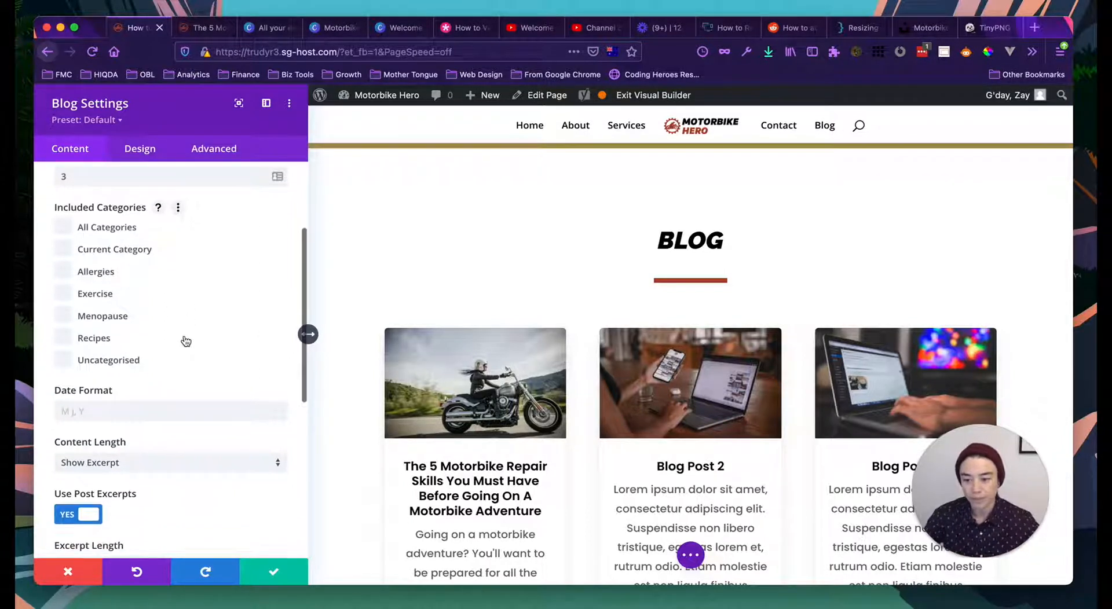
{"action": "scroll", "coordinate": [185, 341], "scroll_direction": "down", "scroll_amount": 2}
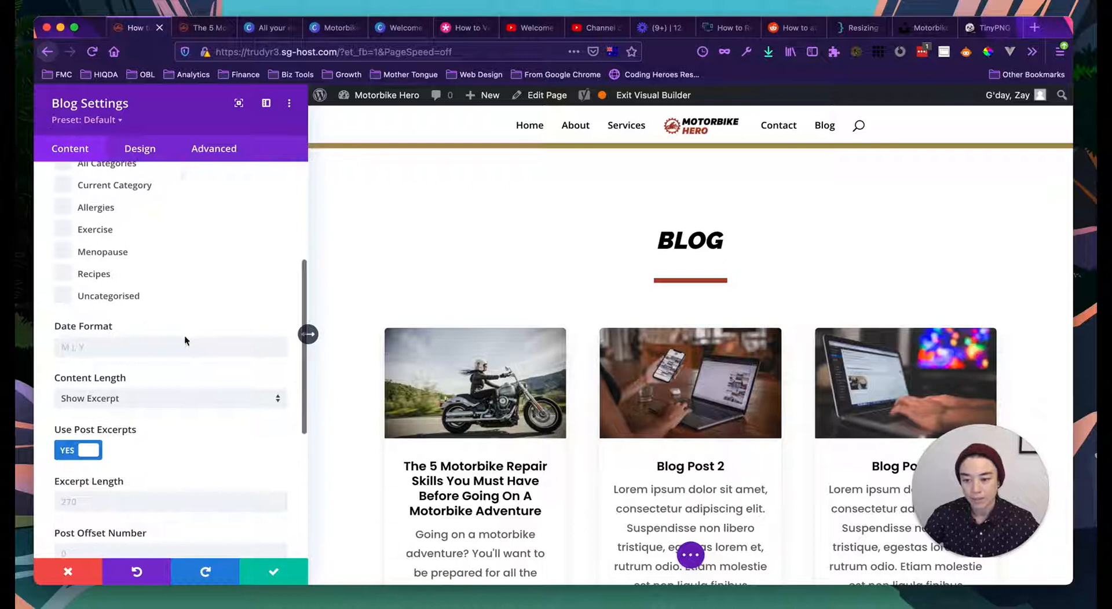
{"action": "scroll", "coordinate": [124, 359], "scroll_direction": "down", "scroll_amount": 2}
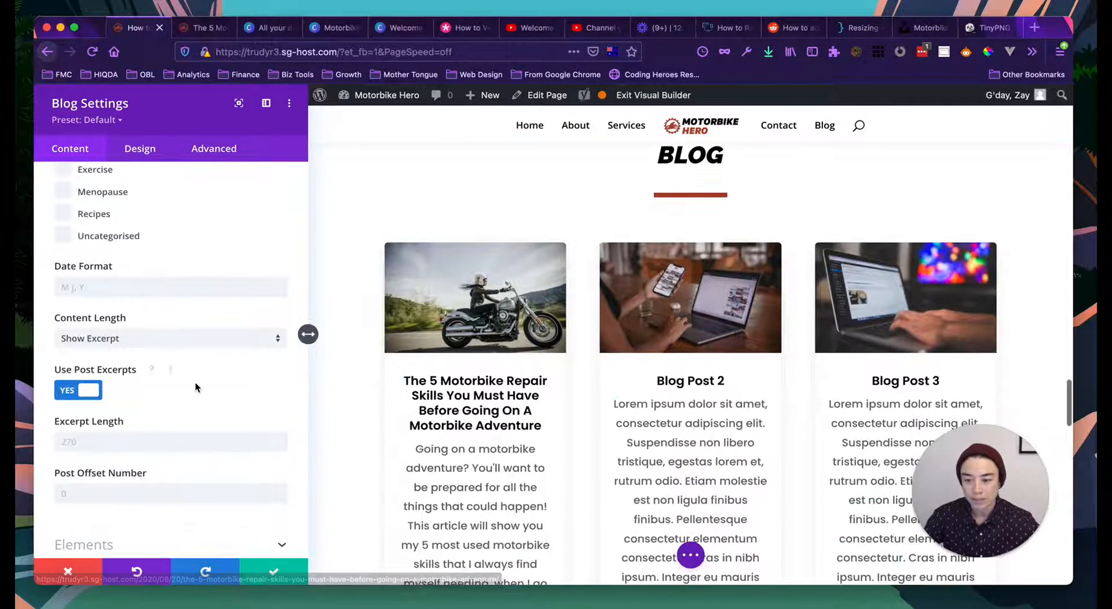
{"action": "scroll", "coordinate": [368, 386], "scroll_direction": "down", "scroll_amount": 3}
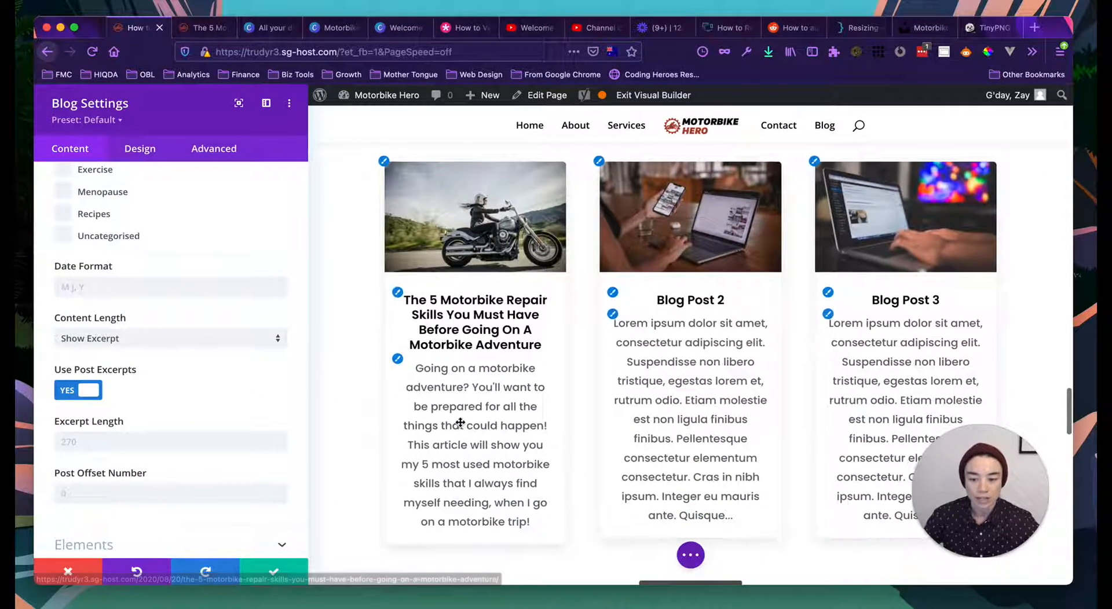
{"action": "scroll", "coordinate": [131, 416], "scroll_direction": "down", "scroll_amount": 1}
{"action": "left_click", "coordinate": [91, 413]}
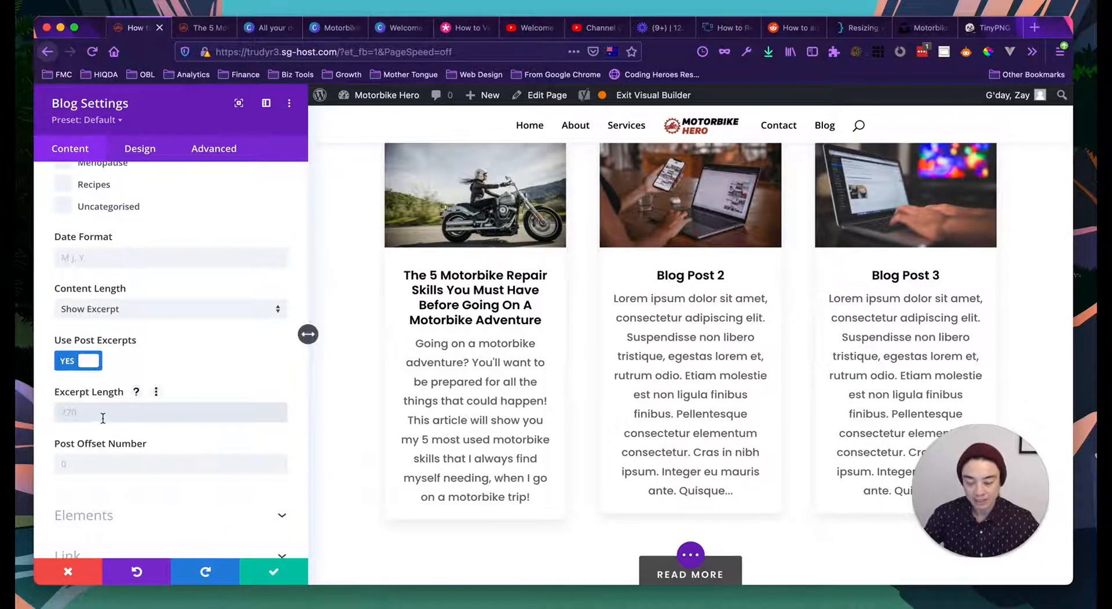
{"action": "type", "text": "100"}
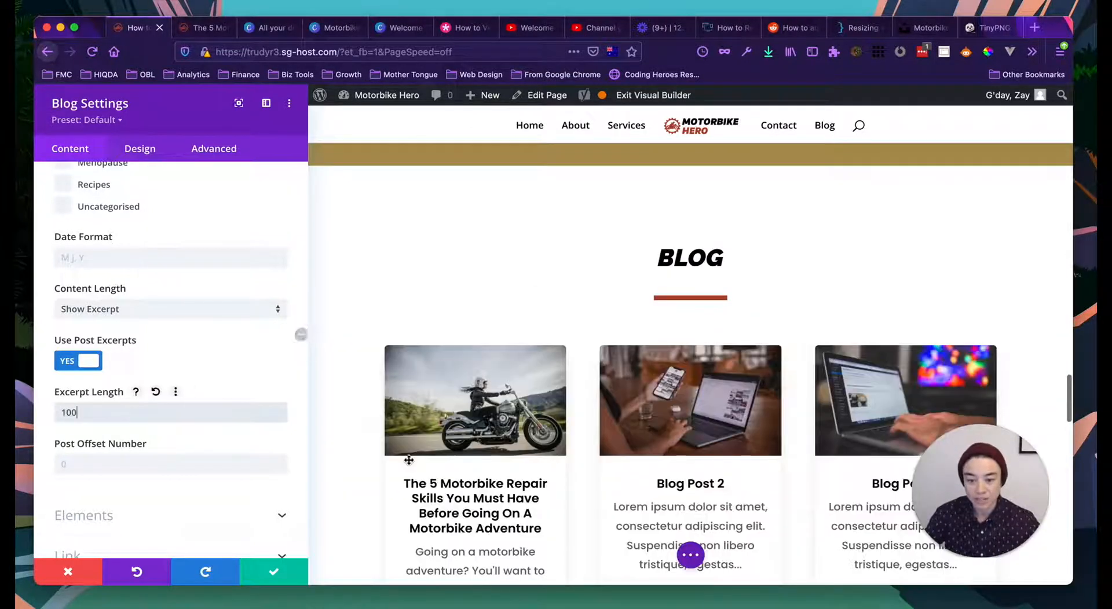
{"action": "scroll", "coordinate": [467, 409], "scroll_direction": "down", "scroll_amount": 3}
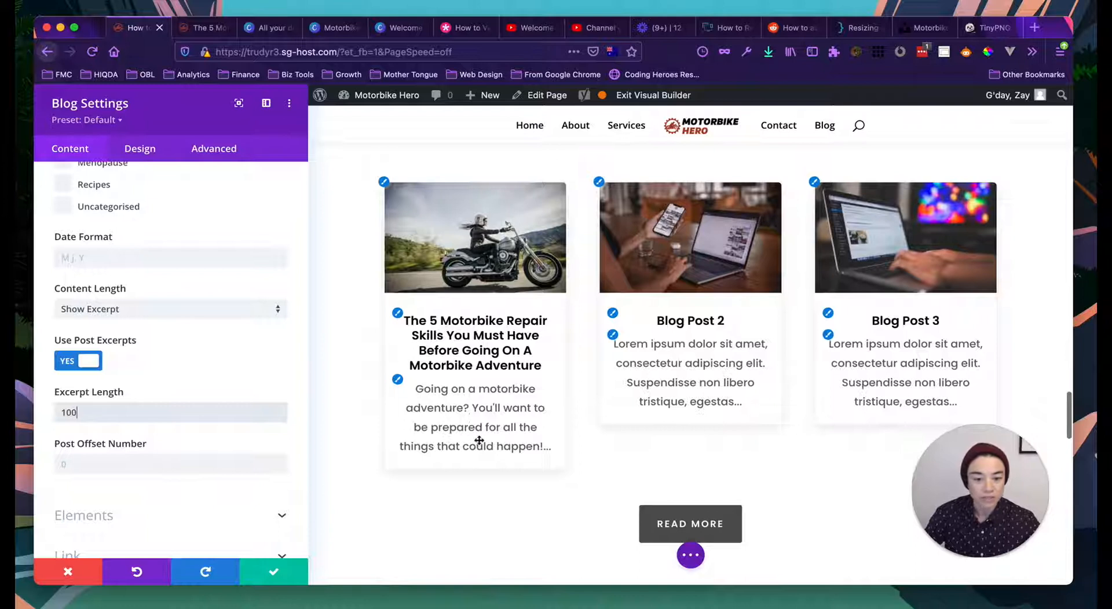
Step: Set the blog module's excerpt length to 270 and save the module settings
{"action": "double_click", "coordinate": [93, 413]}
{"action": "type", "text": "270"}
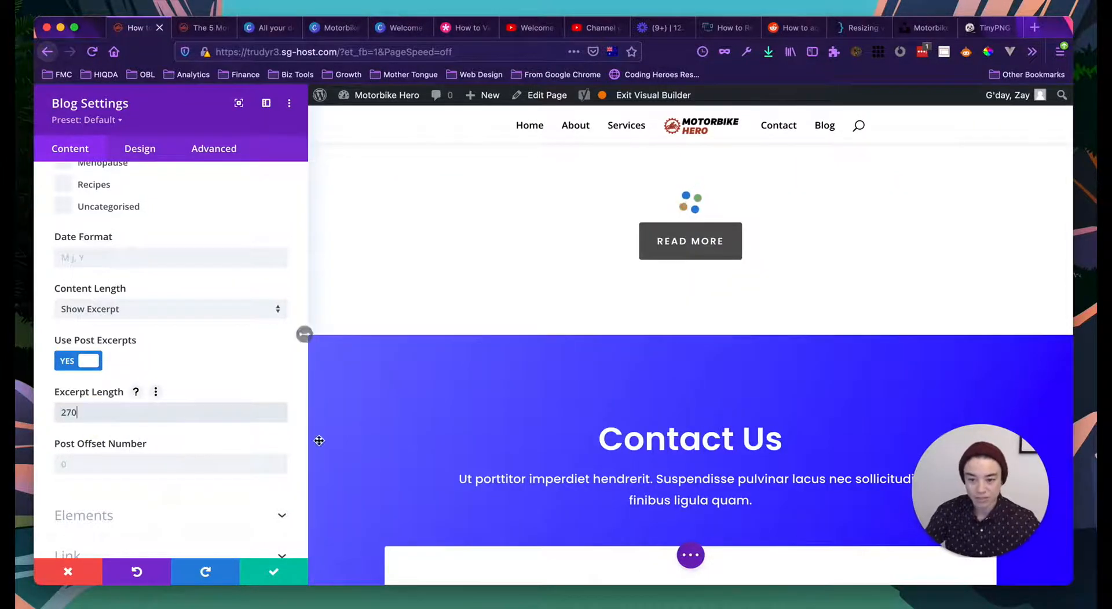
{"action": "scroll", "coordinate": [595, 360], "scroll_direction": "down", "scroll_amount": 3}
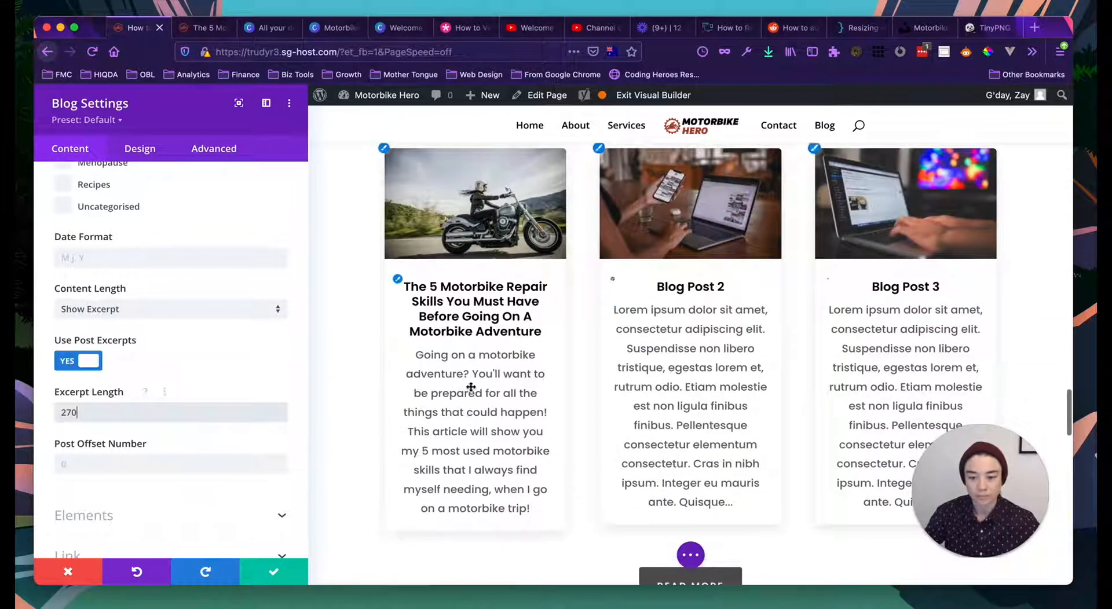
{"action": "scroll", "coordinate": [472, 391], "scroll_direction": "up", "scroll_amount": 2}
{"action": "left_click", "coordinate": [133, 462]}
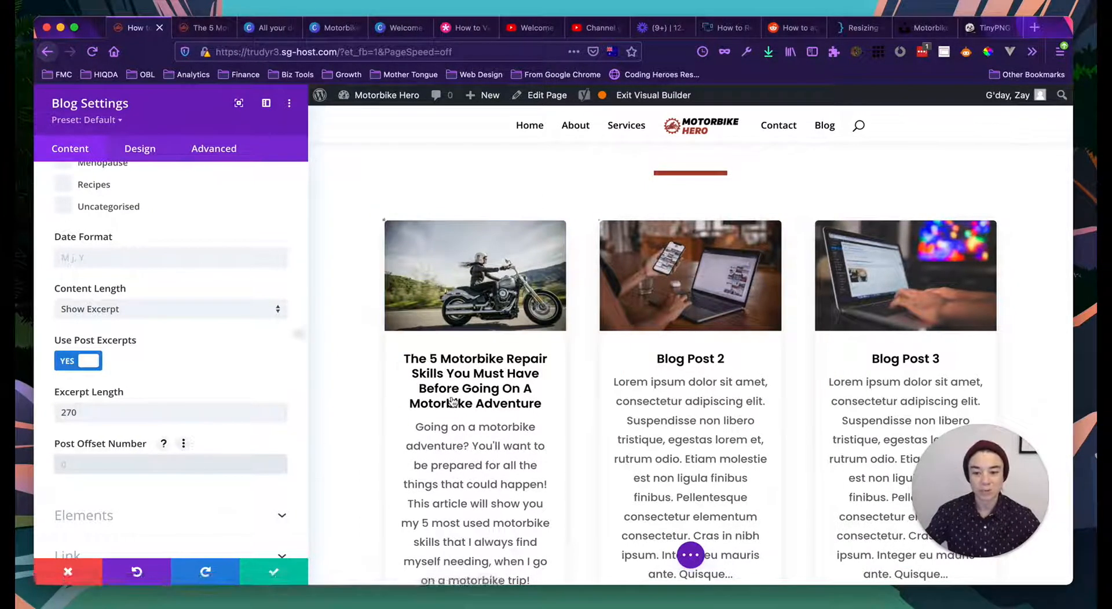
{"action": "scroll", "coordinate": [451, 397], "scroll_direction": "up", "scroll_amount": 2}
{"action": "scroll", "coordinate": [451, 397], "scroll_direction": "up", "scroll_amount": 10}
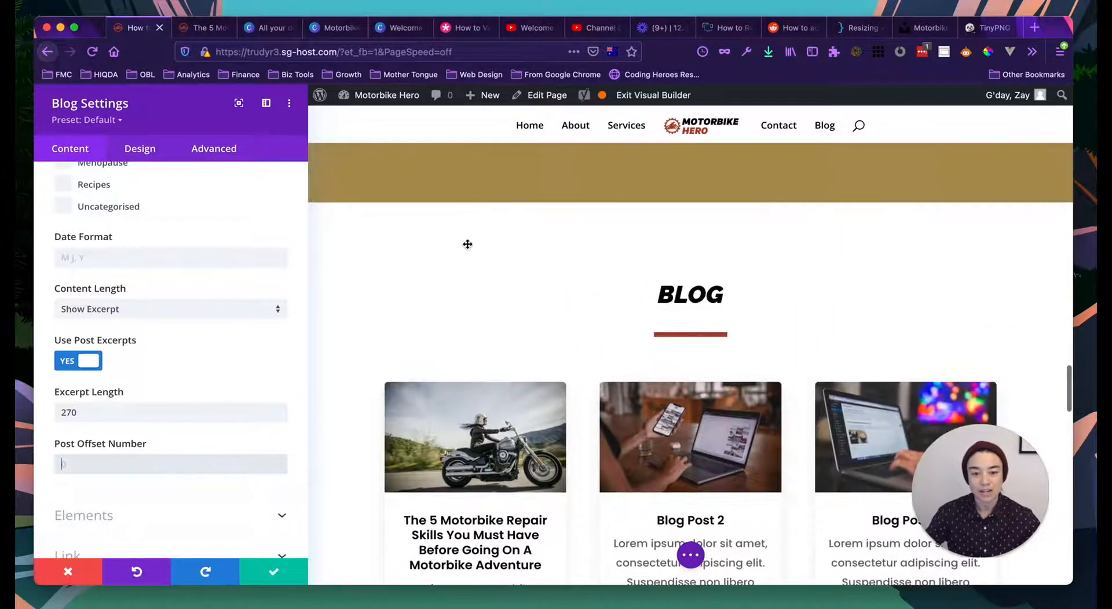
{"action": "scroll", "coordinate": [469, 241], "scroll_direction": "up", "scroll_amount": 4}
{"action": "scroll", "coordinate": [415, 293], "scroll_direction": "down", "scroll_amount": 4}
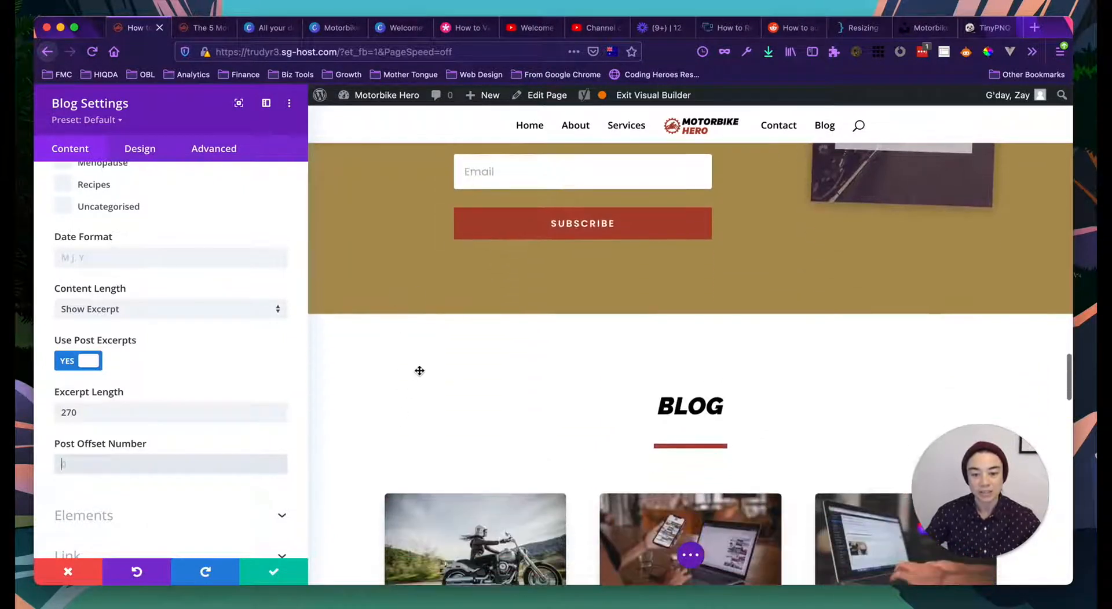
{"action": "scroll", "coordinate": [422, 360], "scroll_direction": "down", "scroll_amount": 3}
{"action": "scroll", "coordinate": [422, 361], "scroll_direction": "down", "scroll_amount": 3}
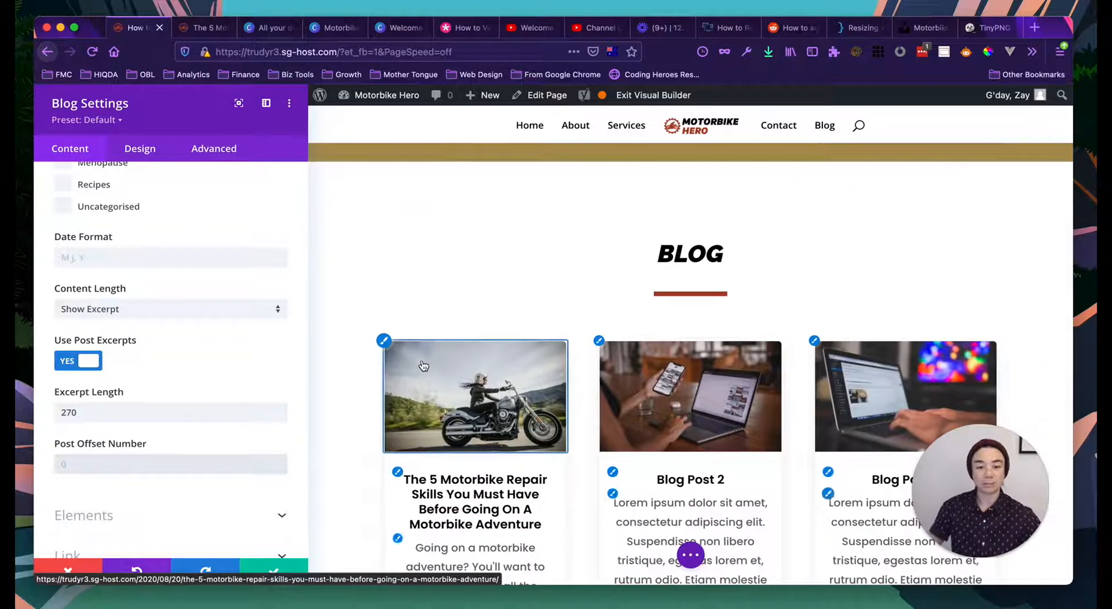
{"action": "left_click", "coordinate": [273, 573]}
Step: Insert a regular section with a single-column row and a Text module between the subscribe section and the BLOG section
{"action": "scroll", "coordinate": [330, 330], "scroll_direction": "up", "scroll_amount": 5}
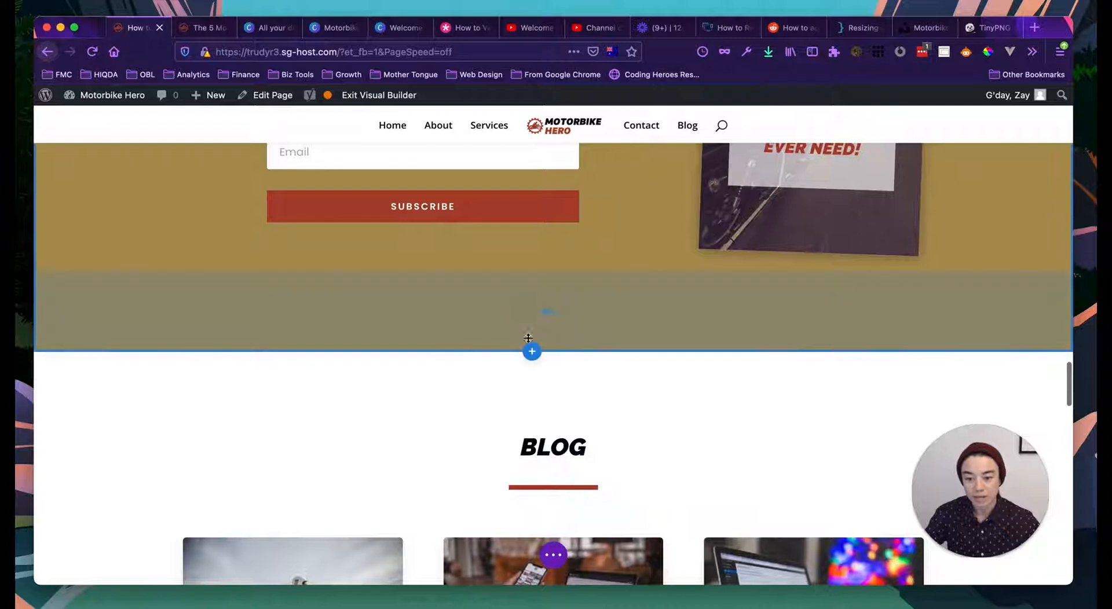
{"action": "left_click", "coordinate": [532, 353]}
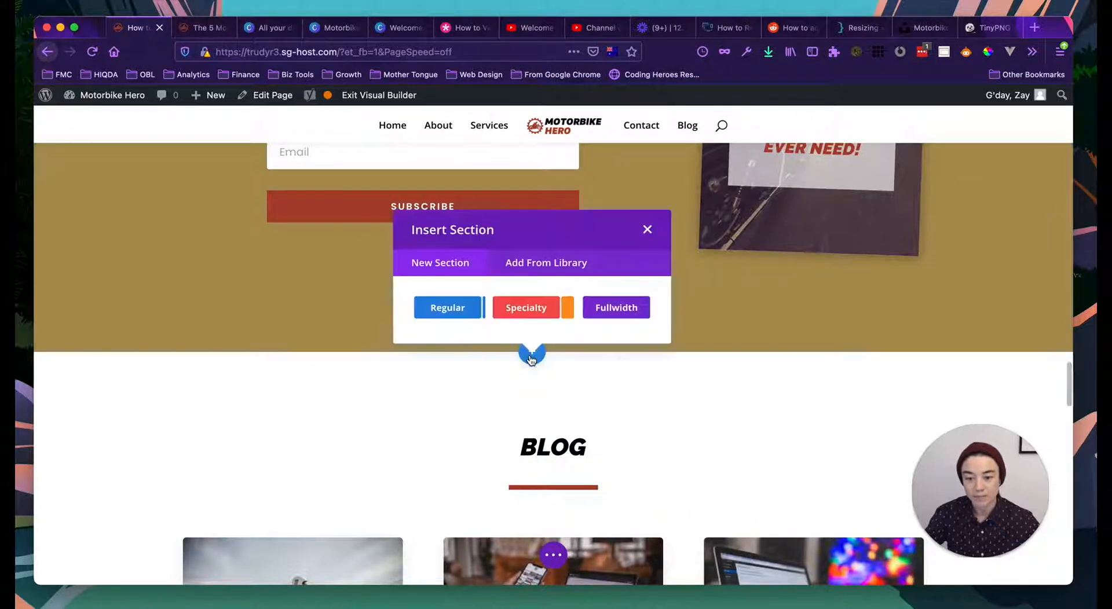
{"action": "left_click", "coordinate": [451, 307]}
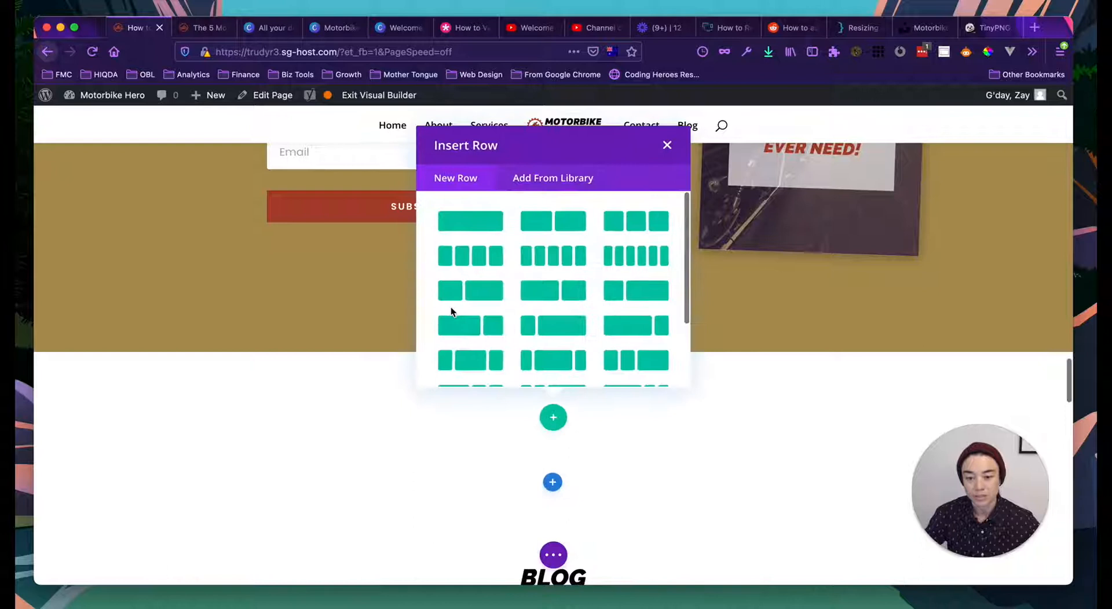
{"action": "left_click", "coordinate": [472, 223]}
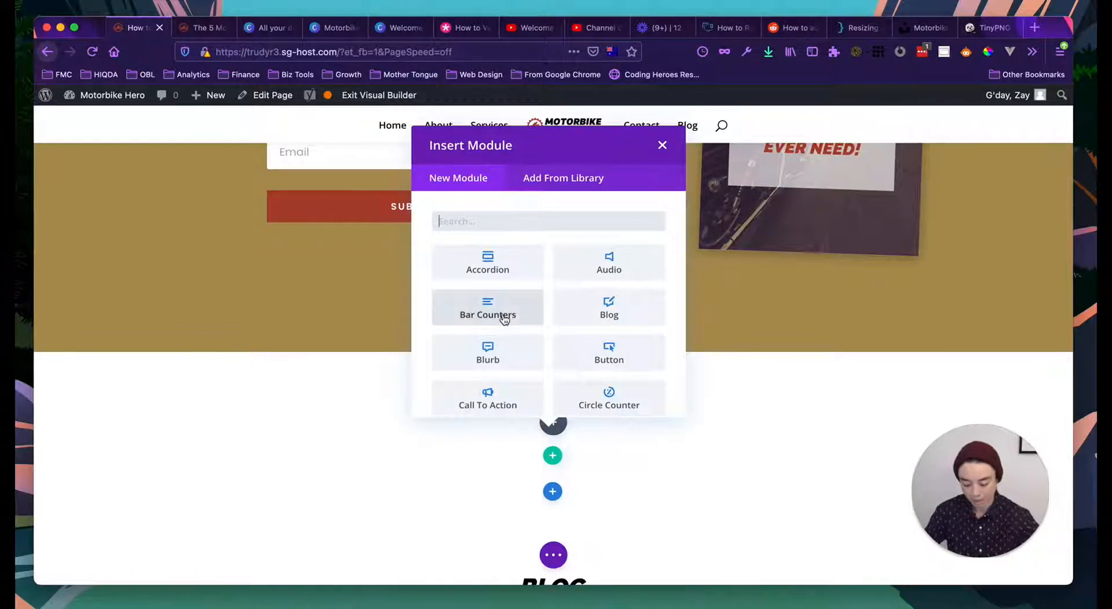
{"action": "type", "text": "text"}
{"action": "left_click", "coordinate": [498, 280]}
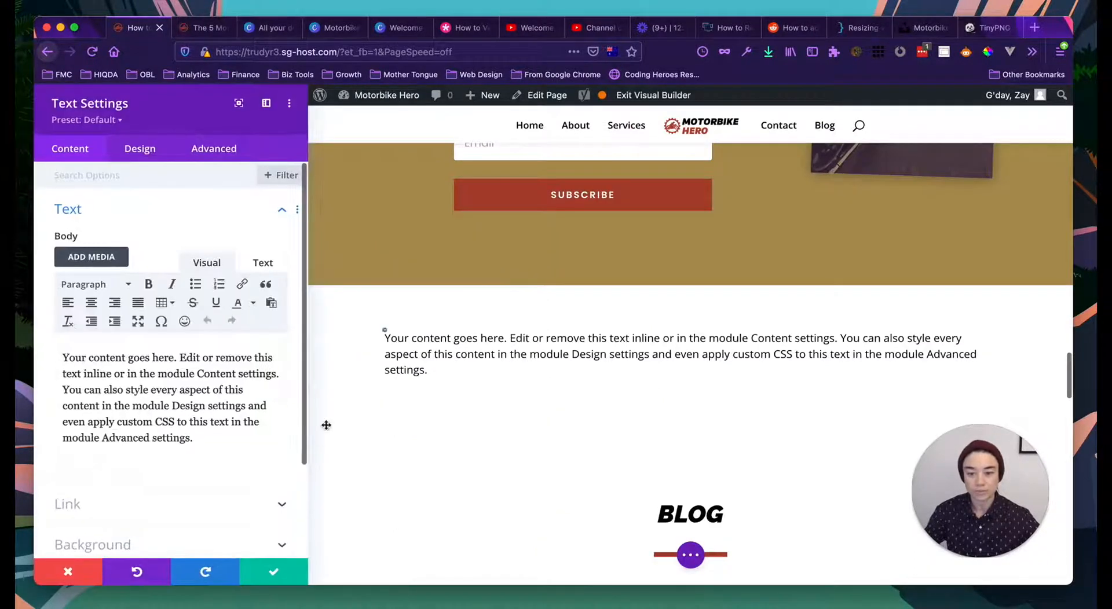
Step: Replace the Text module's placeholder body with "Latest Article from the Motorbike Hero Blog"
{"action": "triple_click", "coordinate": [217, 398]}
{"action": "key", "text": "BackSpace"}
{"action": "type", "text": "Lat"}
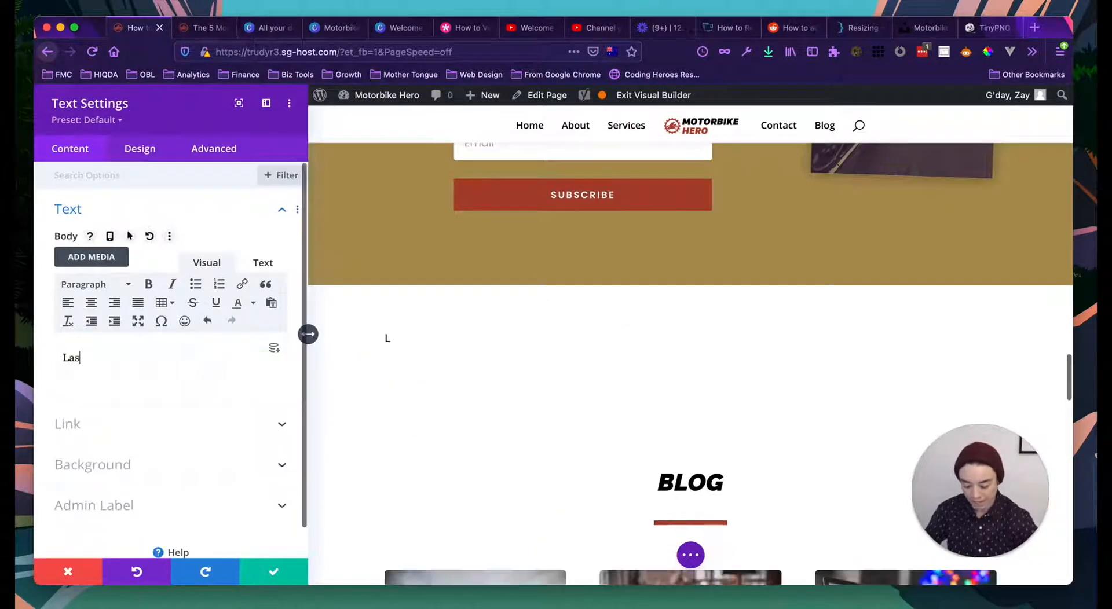
{"action": "type", "text": "est "}
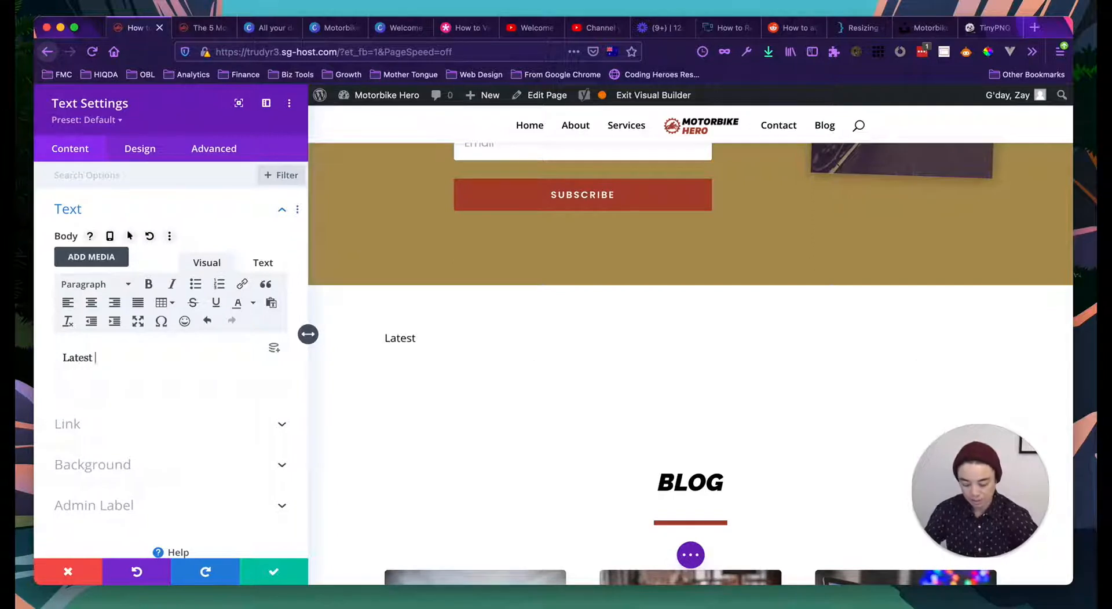
{"action": "type", "text": "Article"}
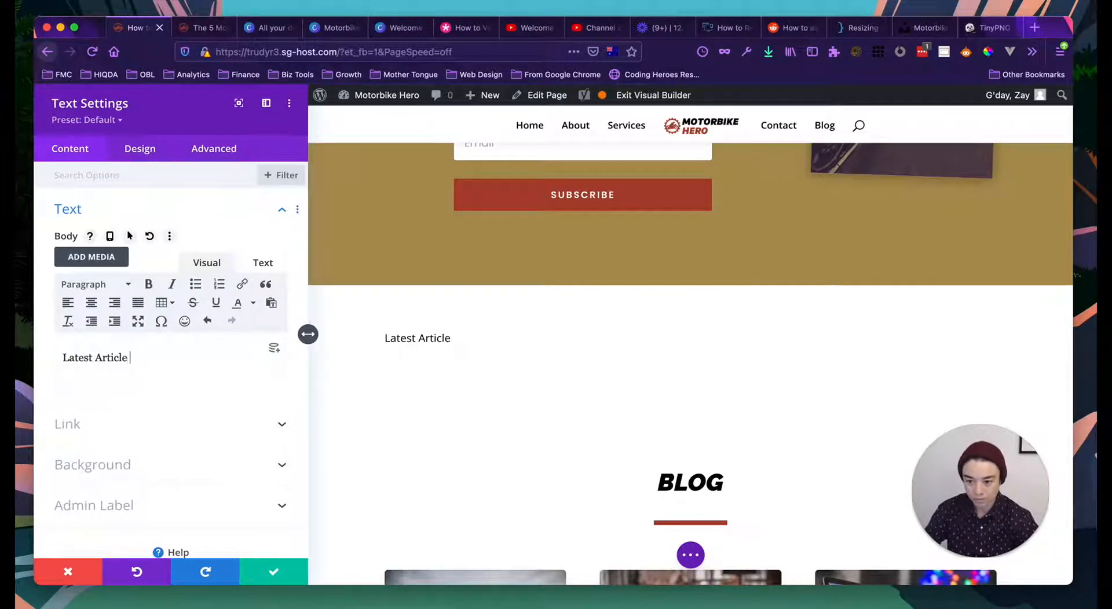
{"action": "type", "text": " from the Motorbike Hero Blog"}
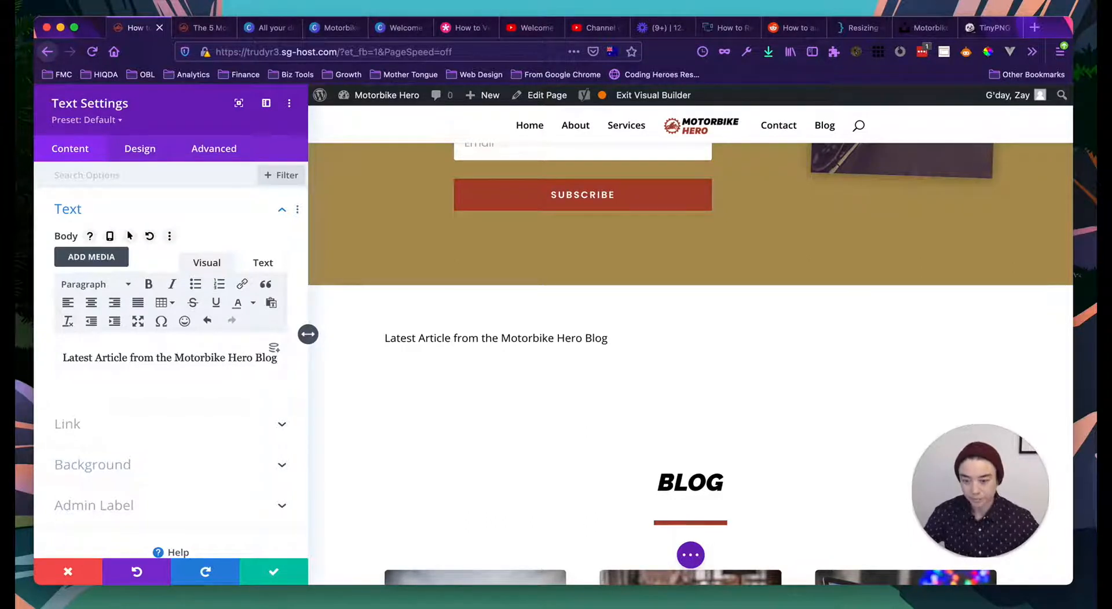
Step: Format the whole "Latest Article from the Motorbike Hero Blog" line as Heading 2
{"action": "triple_click", "coordinate": [161, 354]}
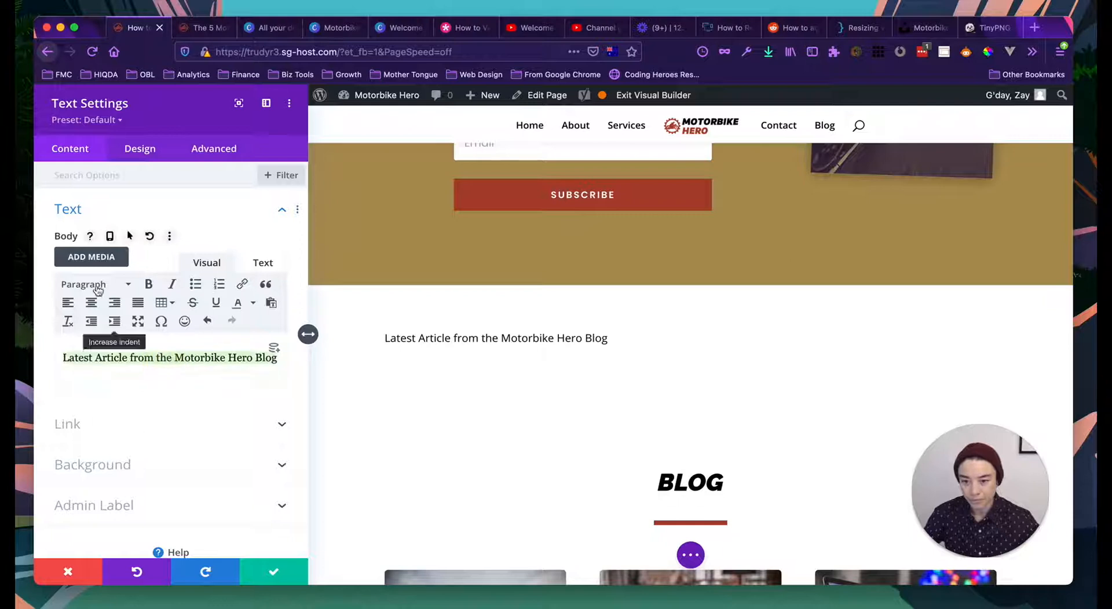
{"action": "left_click", "coordinate": [89, 284]}
{"action": "left_click", "coordinate": [98, 371]}
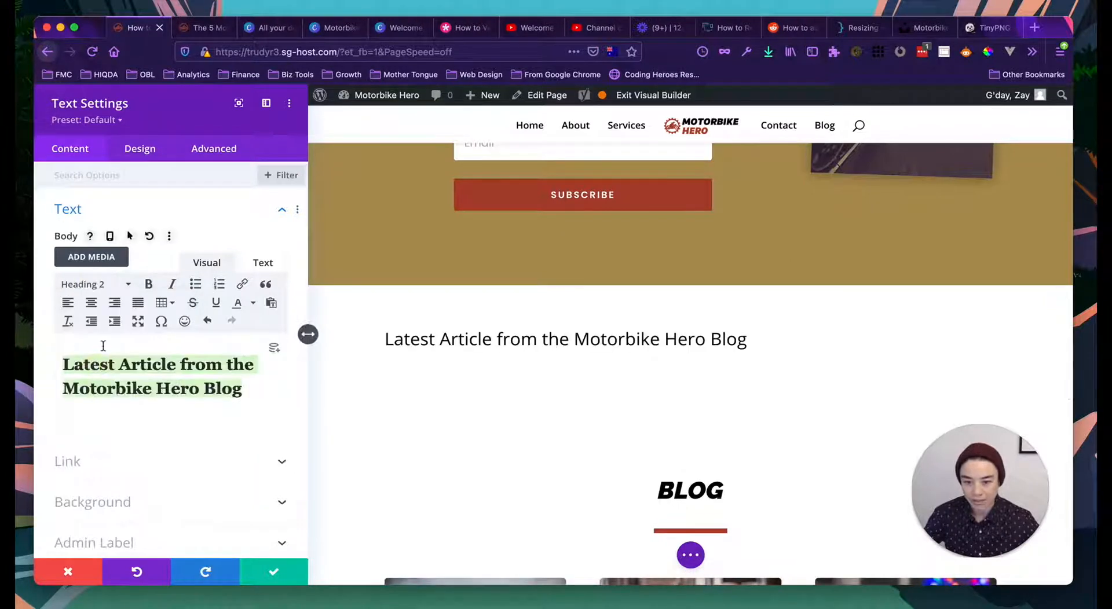
Step: Style the module's Heading 2 text as Ultra Bold, uppercase, italic and centered, and save the text settings
{"action": "left_click", "coordinate": [142, 152]}
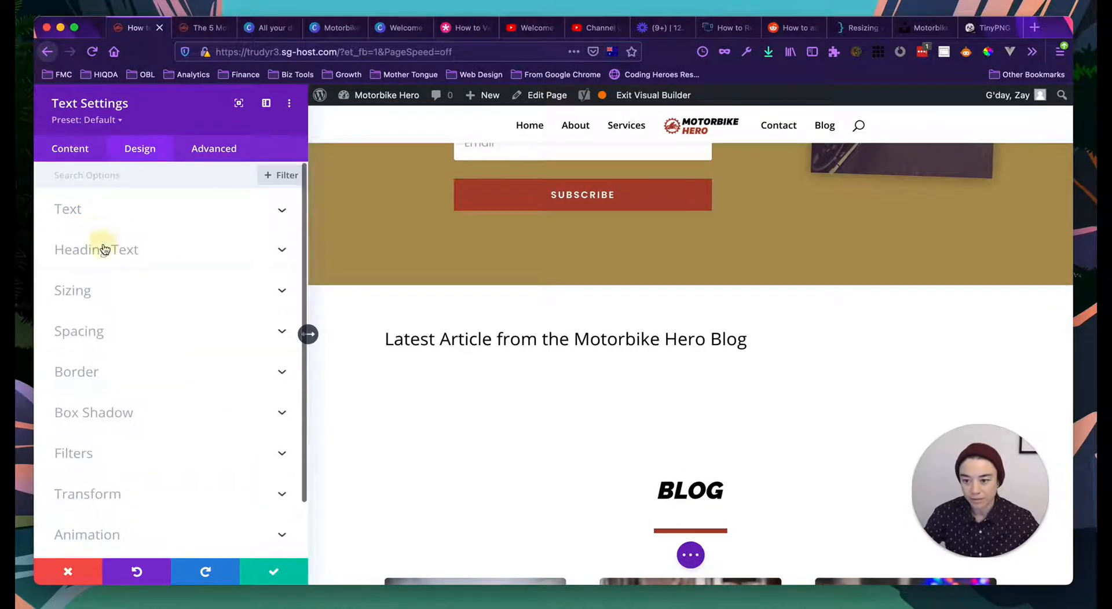
{"action": "left_click", "coordinate": [104, 249]}
{"action": "left_click", "coordinate": [112, 216]}
{"action": "left_click", "coordinate": [99, 321]}
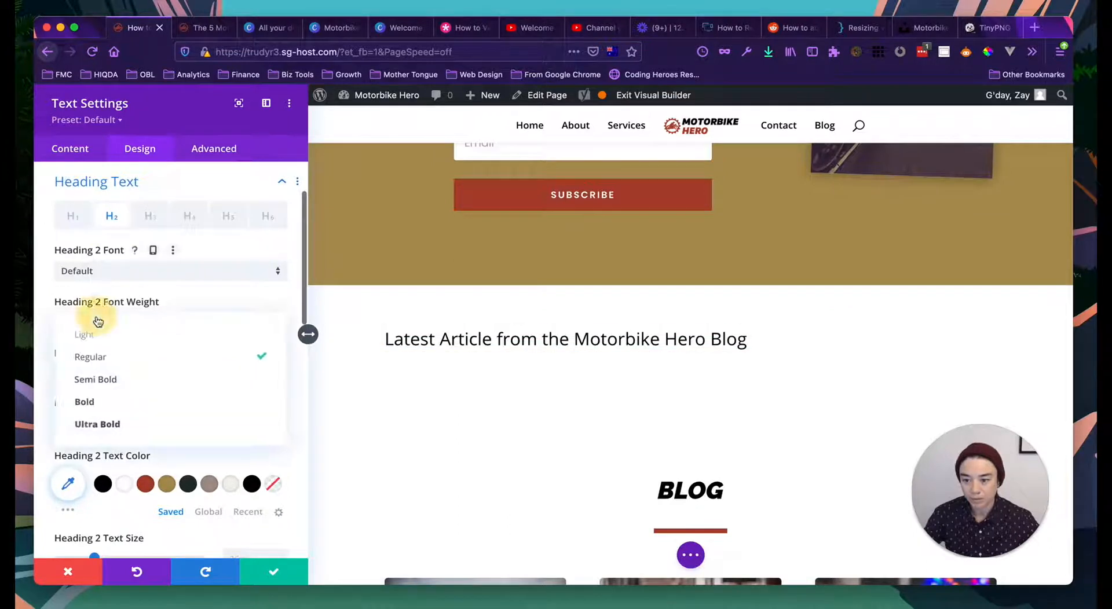
{"action": "left_click", "coordinate": [97, 424]}
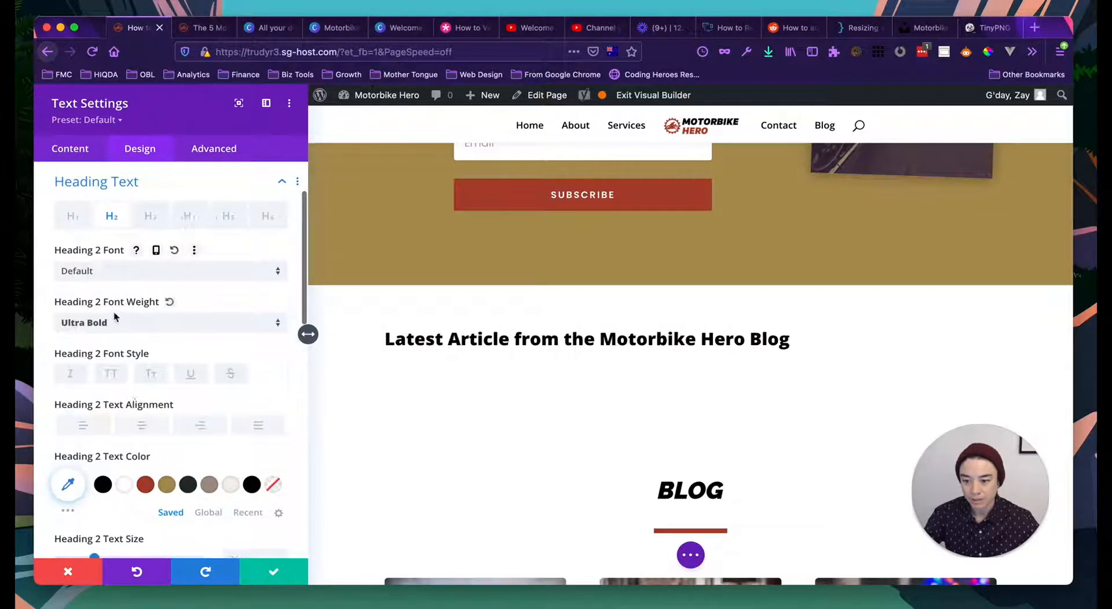
{"action": "left_click", "coordinate": [111, 375]}
{"action": "left_click", "coordinate": [69, 381]}
{"action": "left_click", "coordinate": [141, 426]}
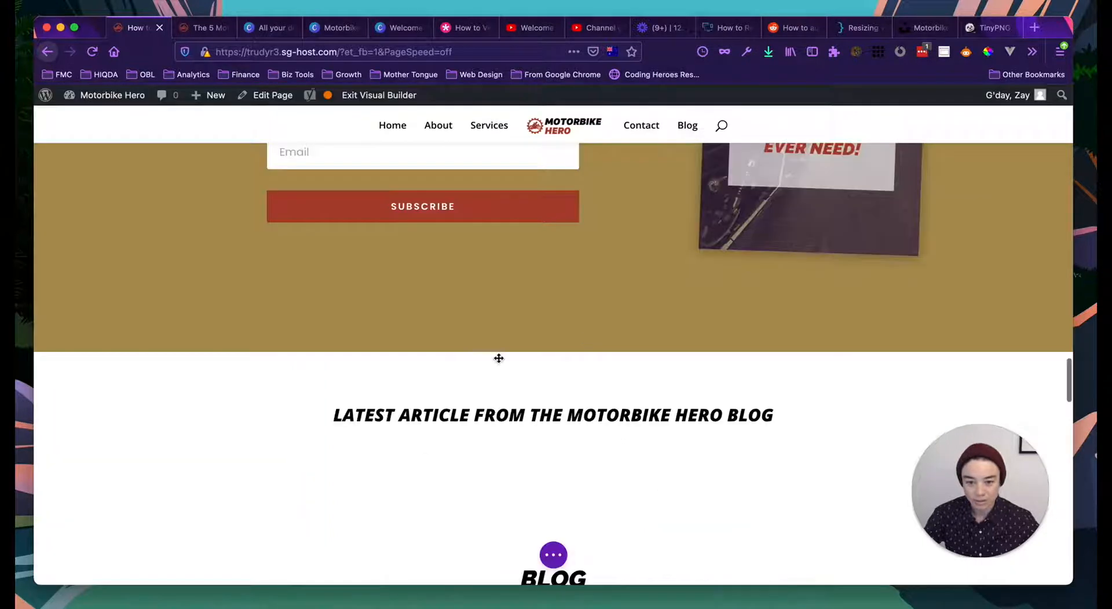
Step: Insert a Blog module directly below the latest article heading in the same row
{"action": "scroll", "coordinate": [499, 358], "scroll_direction": "down", "scroll_amount": 2}
{"action": "mouse_move", "coordinate": [540, 333]}
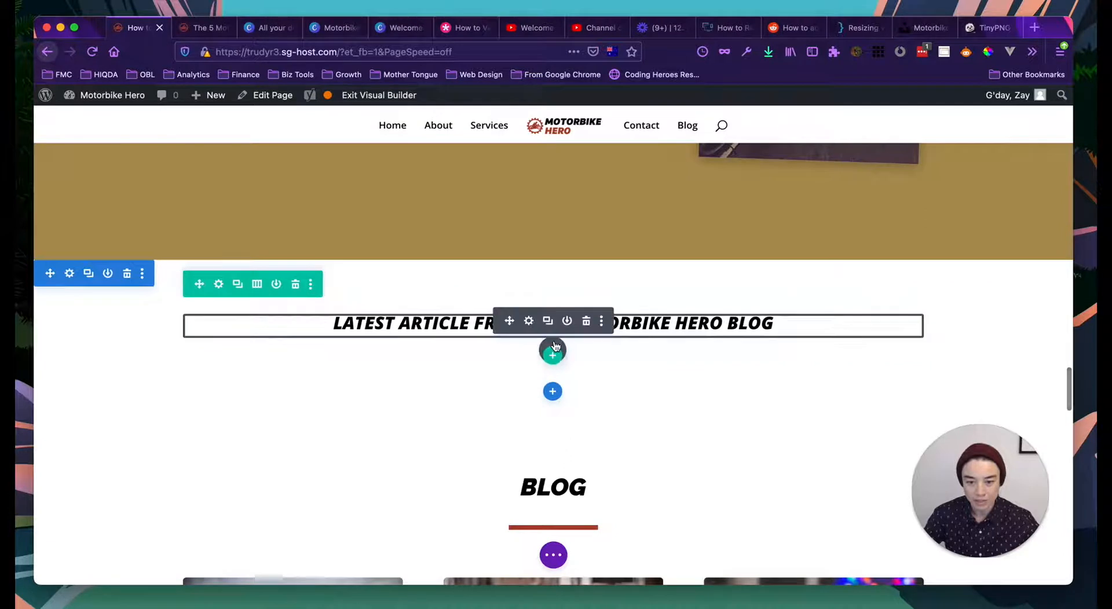
{"action": "left_click", "coordinate": [553, 349]}
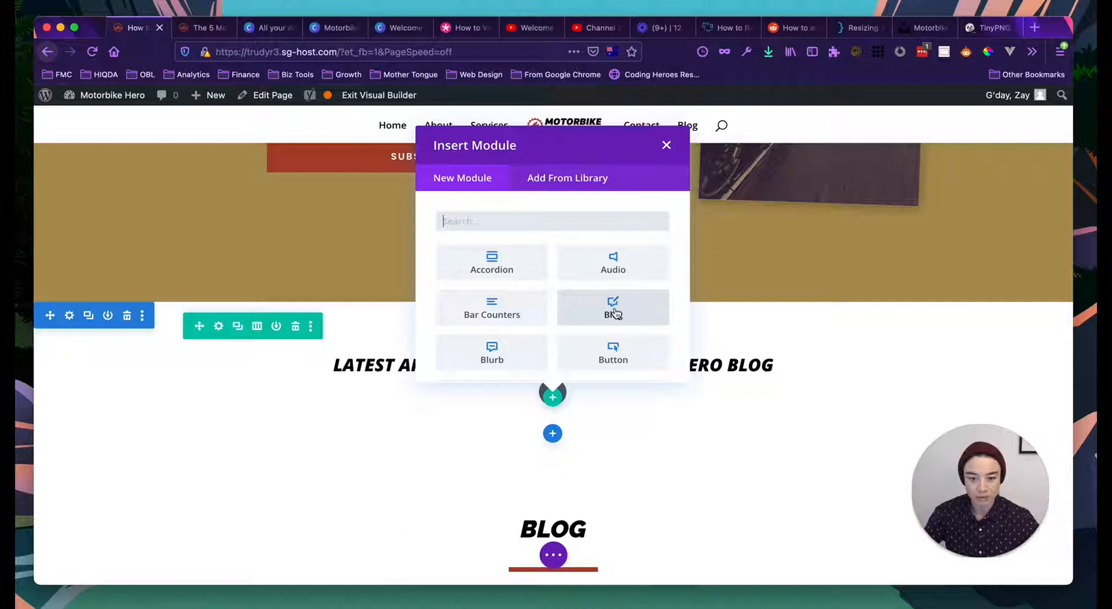
{"action": "left_click", "coordinate": [614, 313]}
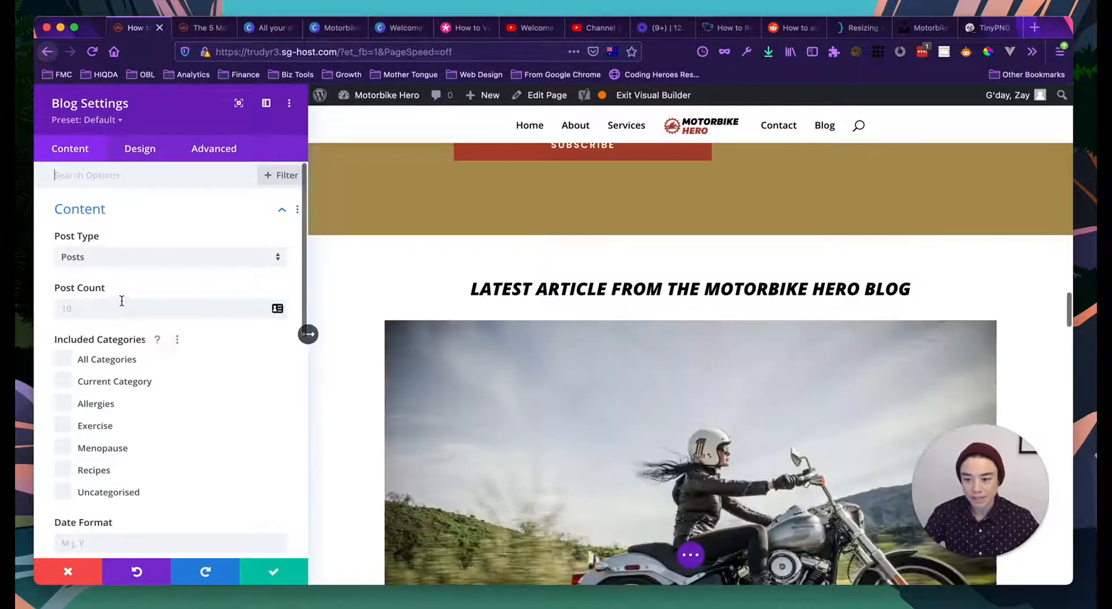
{"action": "scroll", "coordinate": [122, 300], "scroll_direction": "down", "scroll_amount": 1}
{"action": "scroll", "coordinate": [417, 368], "scroll_direction": "down", "scroll_amount": 5}
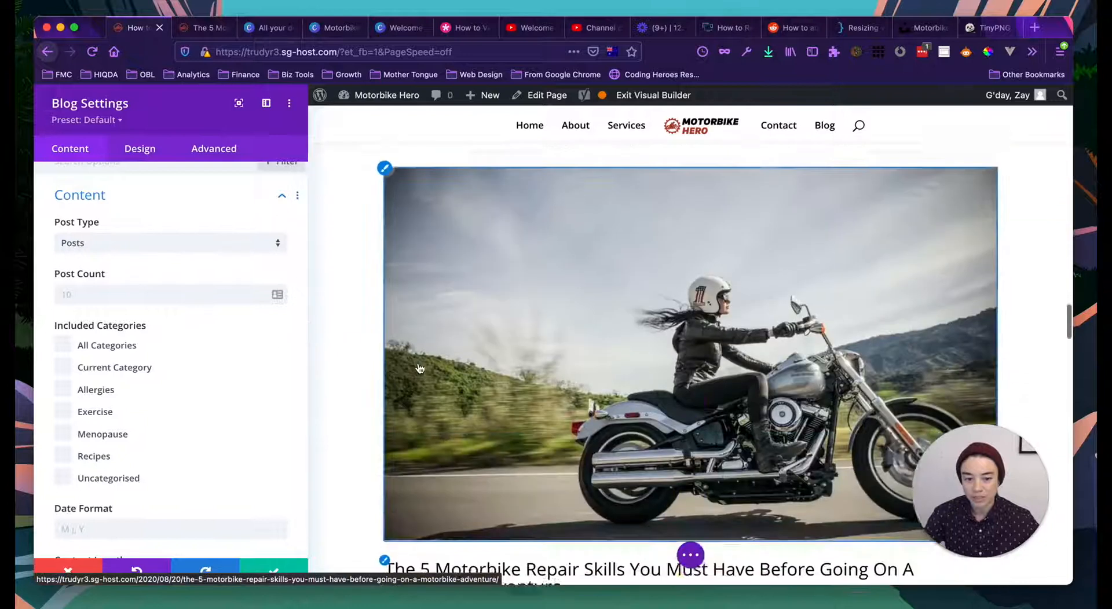
Step: Limit the new Blog module under the latest article heading to a post count of 1
{"action": "scroll", "coordinate": [236, 411], "scroll_direction": "down", "scroll_amount": 4}
{"action": "scroll", "coordinate": [236, 412], "scroll_direction": "down", "scroll_amount": 10}
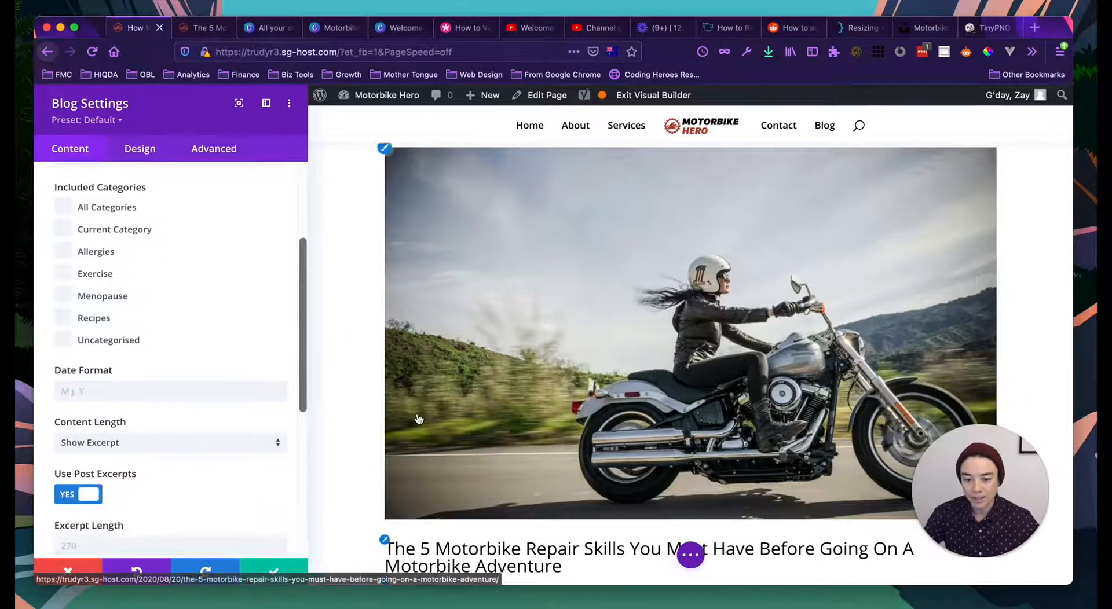
{"action": "scroll", "coordinate": [181, 452], "scroll_direction": "down", "scroll_amount": 3}
{"action": "scroll", "coordinate": [132, 305], "scroll_direction": "up", "scroll_amount": 10}
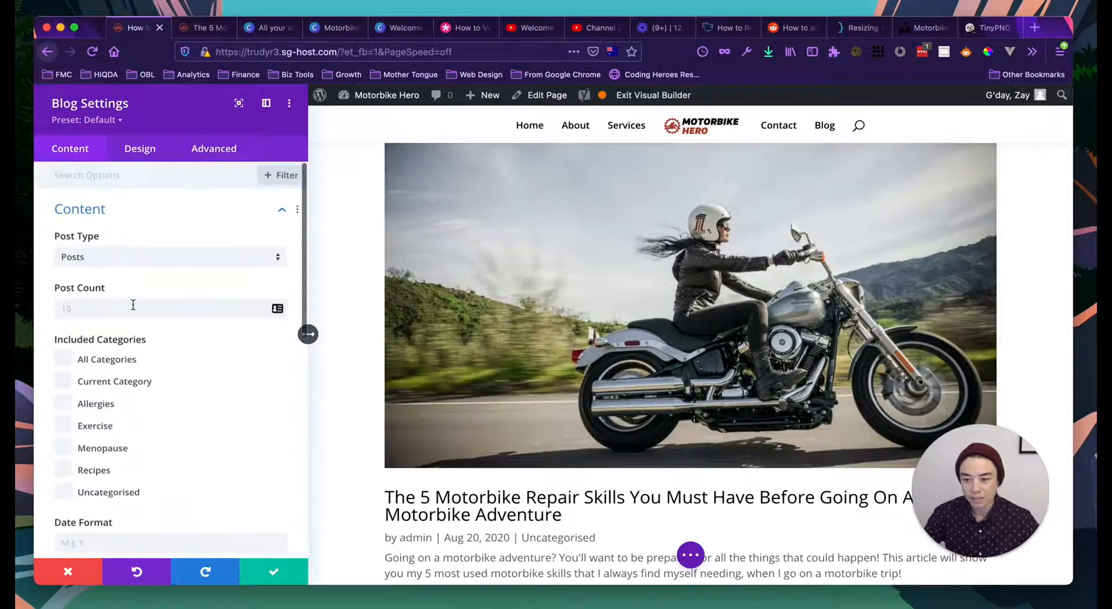
{"action": "left_click", "coordinate": [82, 308]}
{"action": "type", "text": "1"}
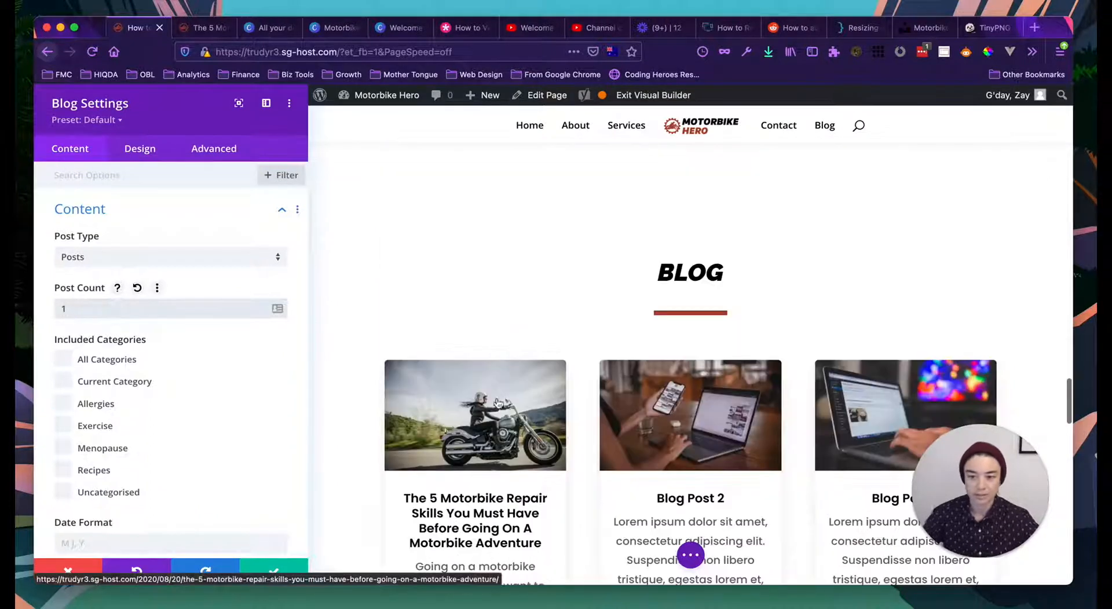
{"action": "scroll", "coordinate": [590, 368], "scroll_direction": "up", "scroll_amount": 4}
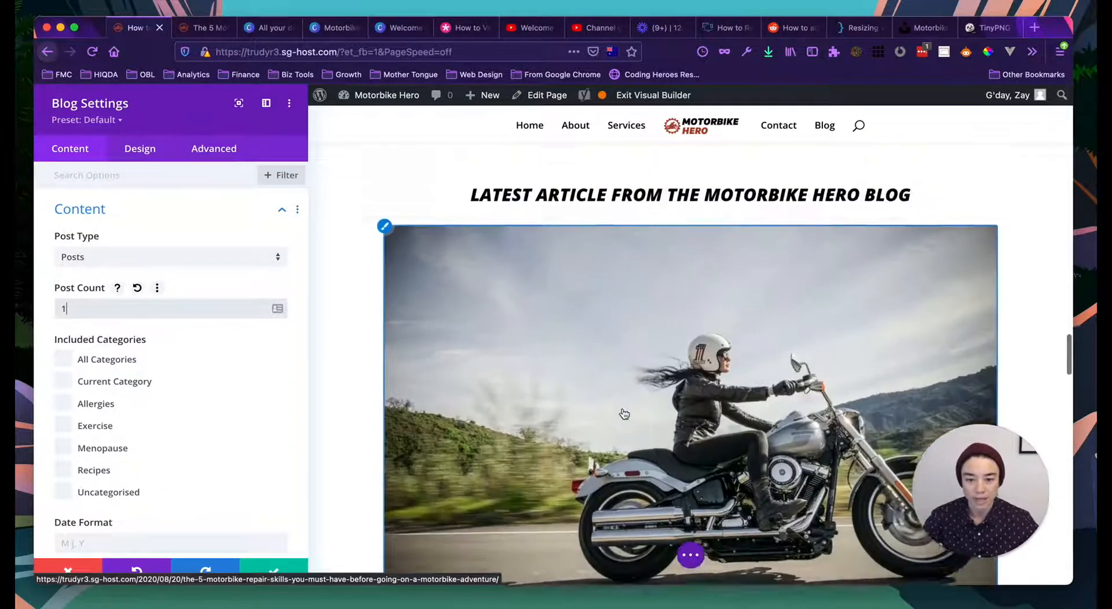
{"action": "scroll", "coordinate": [568, 433], "scroll_direction": "down", "scroll_amount": 5}
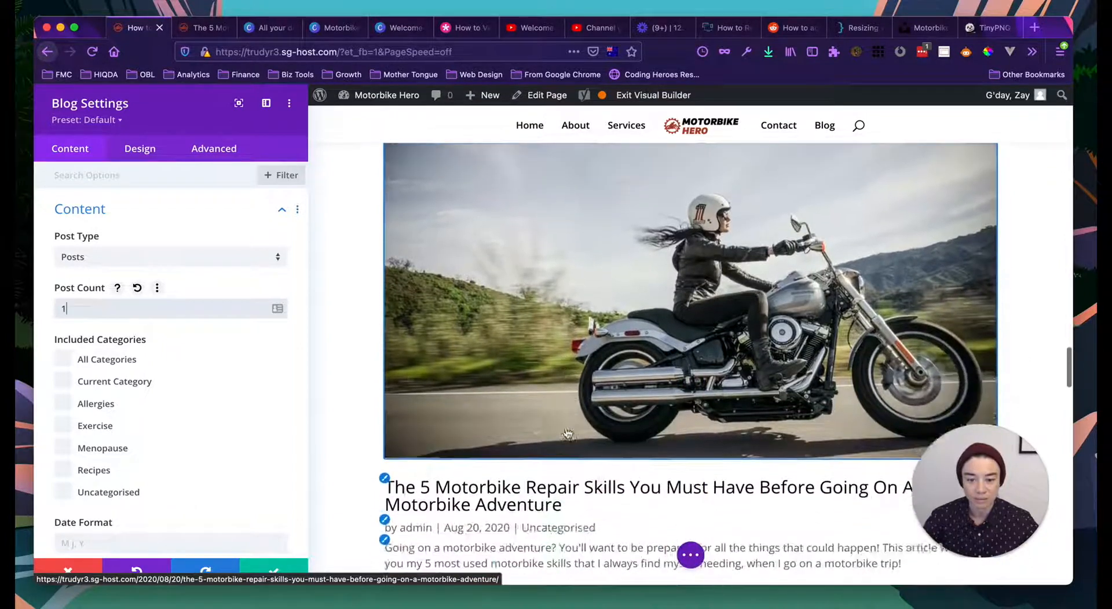
{"action": "scroll", "coordinate": [566, 427], "scroll_direction": "down", "scroll_amount": 4}
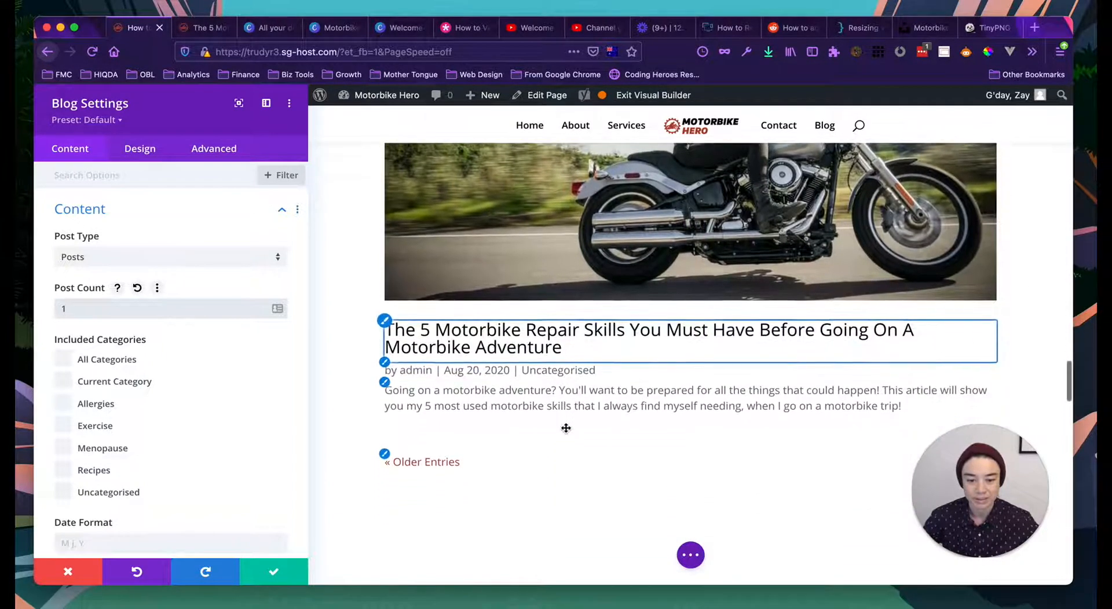
{"action": "scroll", "coordinate": [626, 464], "scroll_direction": "up", "scroll_amount": 5}
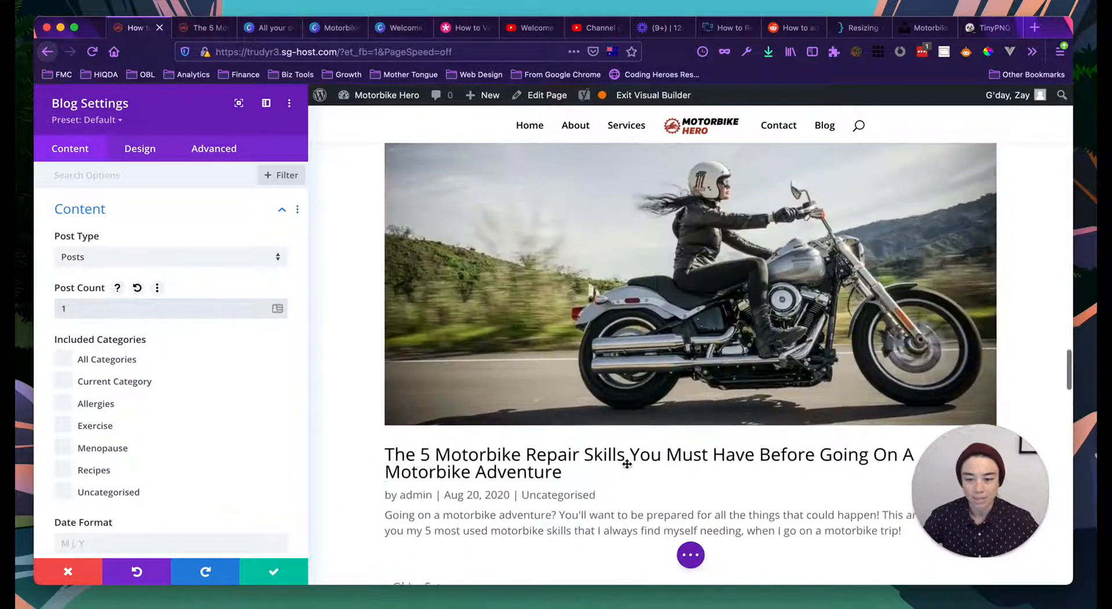
Step: Turn on the read more button in the Blog module's elements
{"action": "scroll", "coordinate": [152, 450], "scroll_direction": "down", "scroll_amount": 4}
{"action": "scroll", "coordinate": [153, 450], "scroll_direction": "down", "scroll_amount": 4}
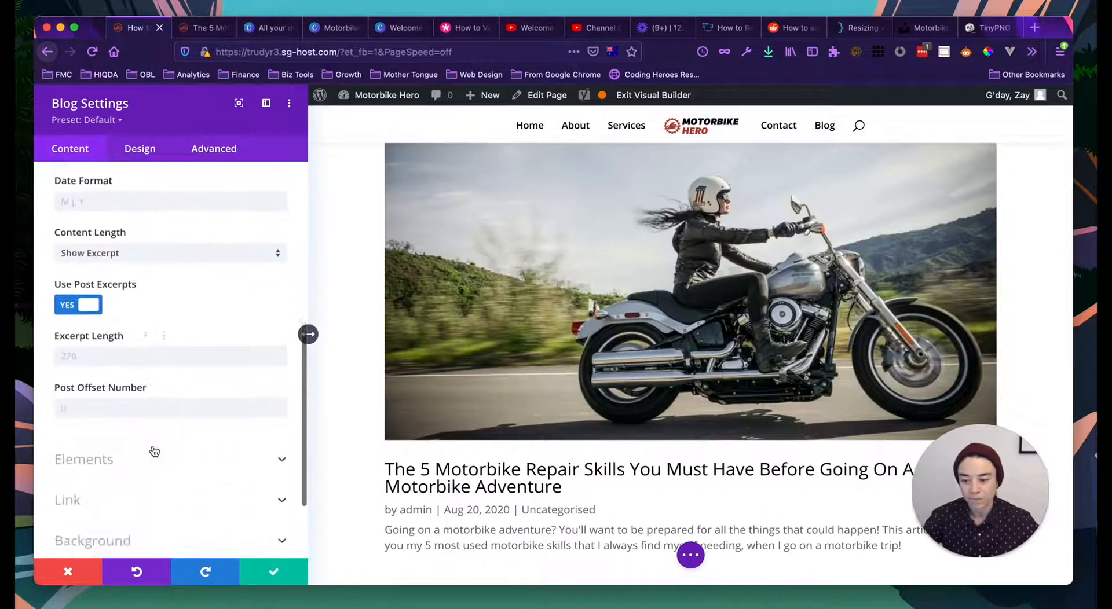
{"action": "scroll", "coordinate": [154, 449], "scroll_direction": "up", "scroll_amount": 1}
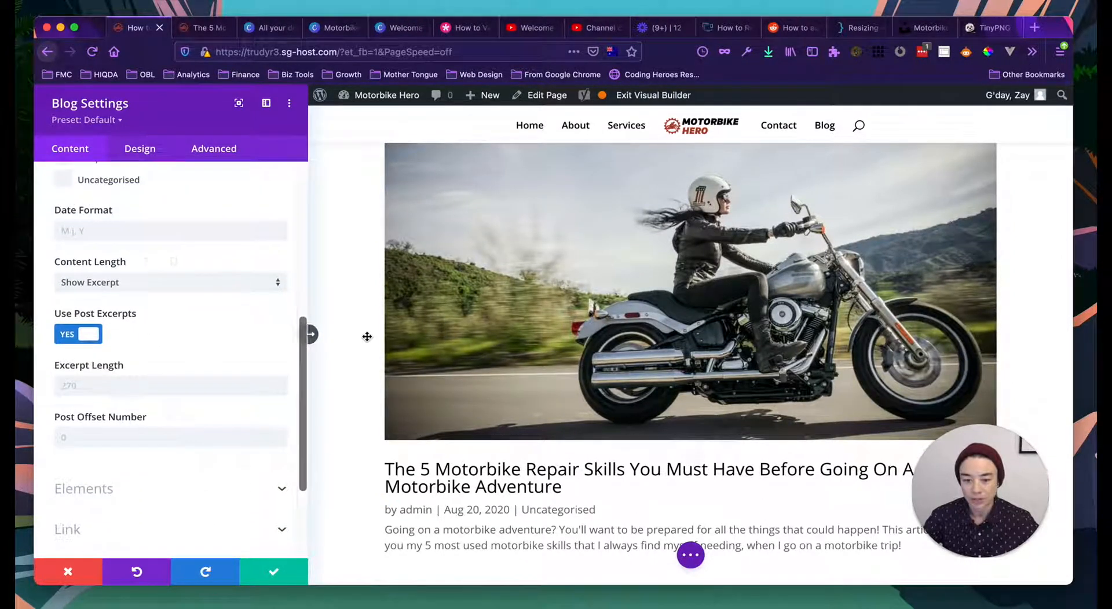
{"action": "scroll", "coordinate": [367, 337], "scroll_direction": "down", "scroll_amount": 1}
{"action": "scroll", "coordinate": [121, 383], "scroll_direction": "down", "scroll_amount": 4}
{"action": "left_click", "coordinate": [154, 360]}
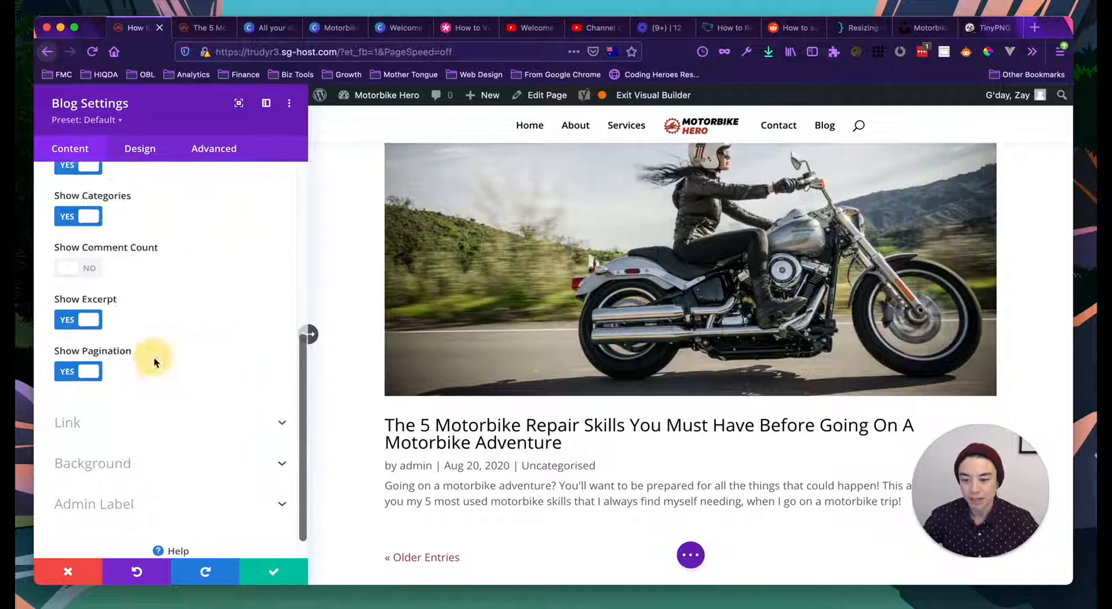
{"action": "scroll", "coordinate": [154, 362], "scroll_direction": "up", "scroll_amount": 7}
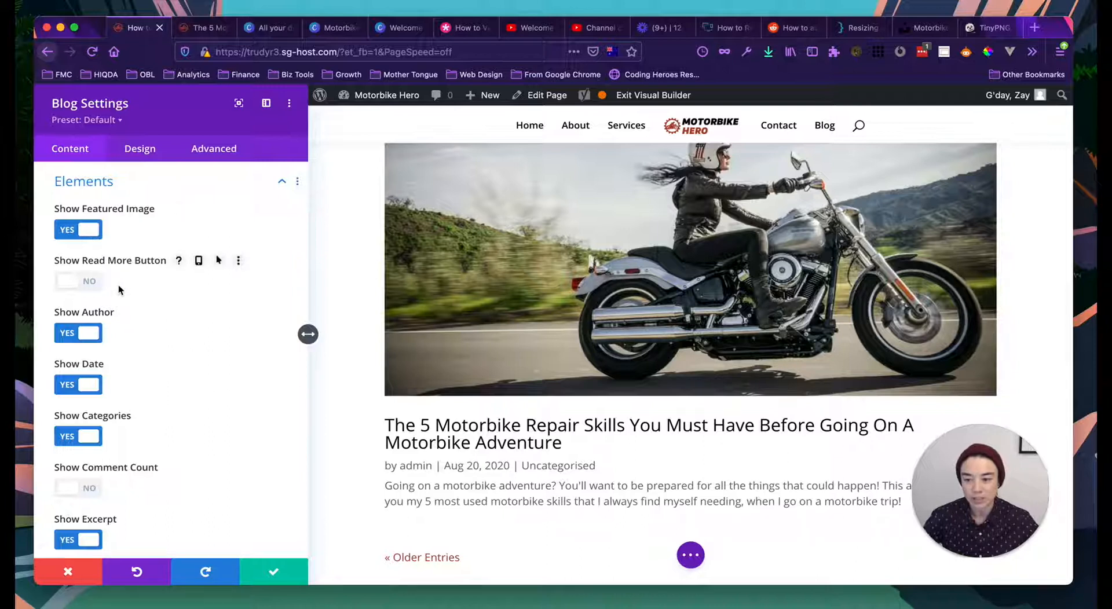
{"action": "scroll", "coordinate": [118, 285], "scroll_direction": "down", "scroll_amount": 1}
{"action": "left_click", "coordinate": [81, 267]}
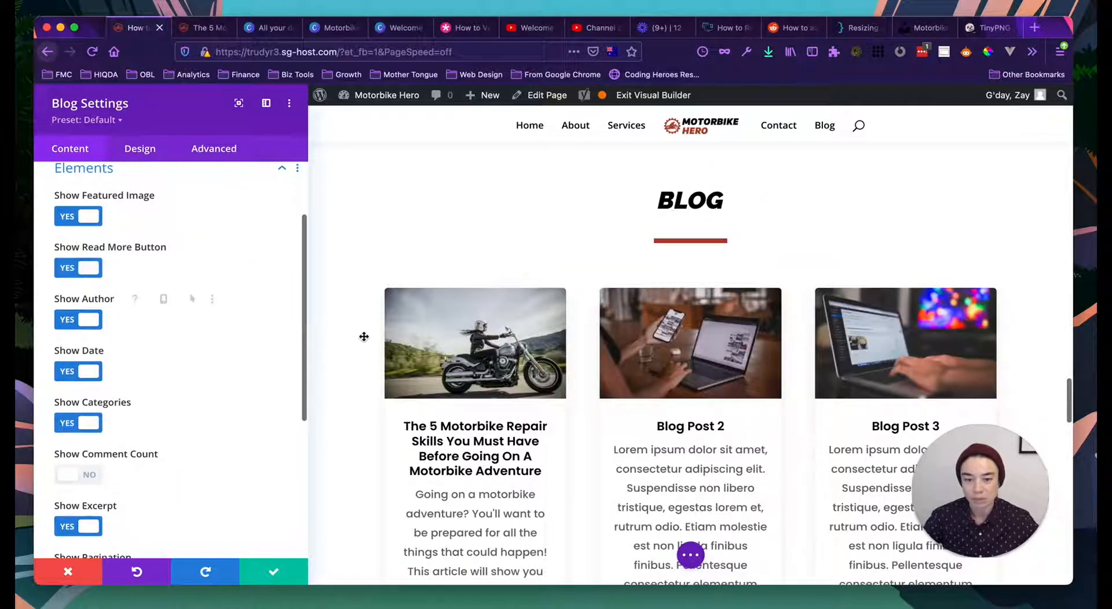
Step: Turn off pagination in the Blog module's elements
{"action": "scroll", "coordinate": [364, 336], "scroll_direction": "up", "scroll_amount": 5}
{"action": "scroll", "coordinate": [364, 336], "scroll_direction": "down", "scroll_amount": 4}
{"action": "scroll", "coordinate": [364, 337], "scroll_direction": "down", "scroll_amount": 2}
{"action": "scroll", "coordinate": [189, 371], "scroll_direction": "down", "scroll_amount": 2}
{"action": "scroll", "coordinate": [133, 409], "scroll_direction": "down", "scroll_amount": 2}
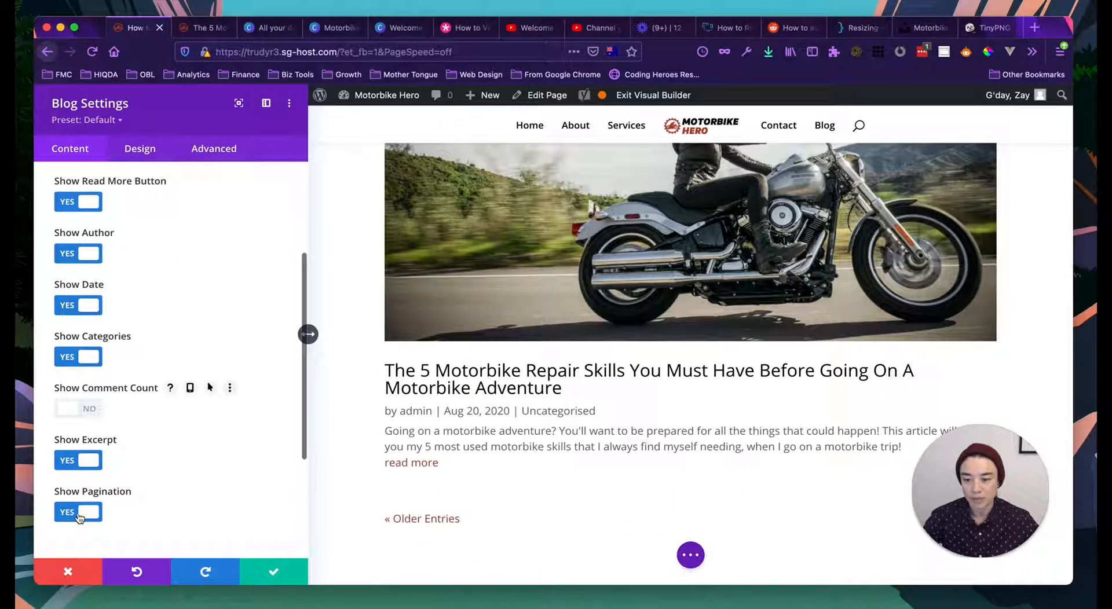
{"action": "left_click", "coordinate": [79, 513]}
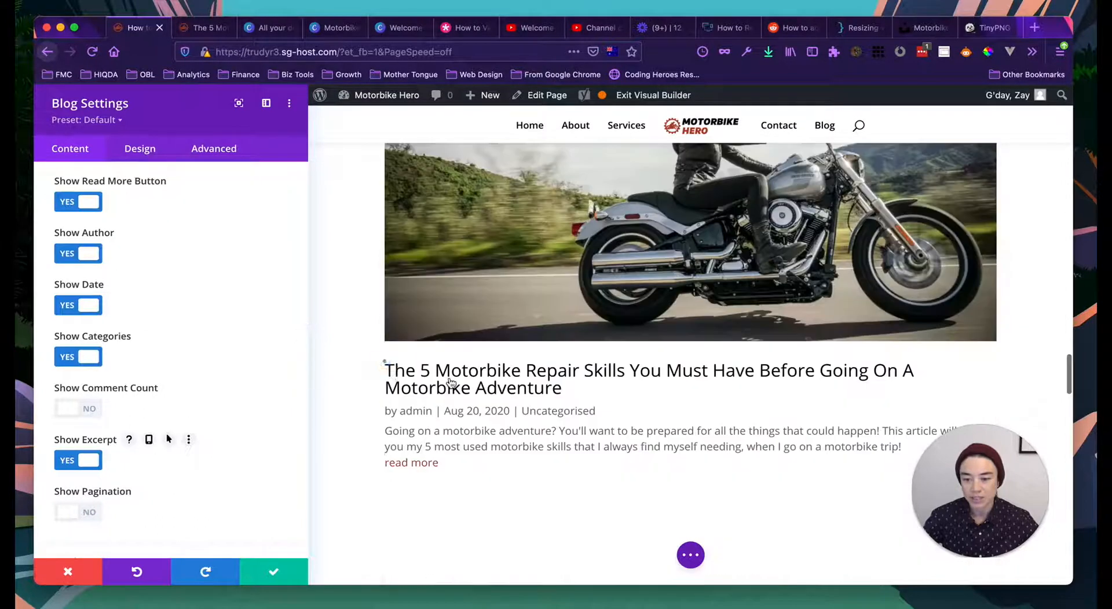
{"action": "scroll", "coordinate": [451, 382], "scroll_direction": "down", "scroll_amount": 2}
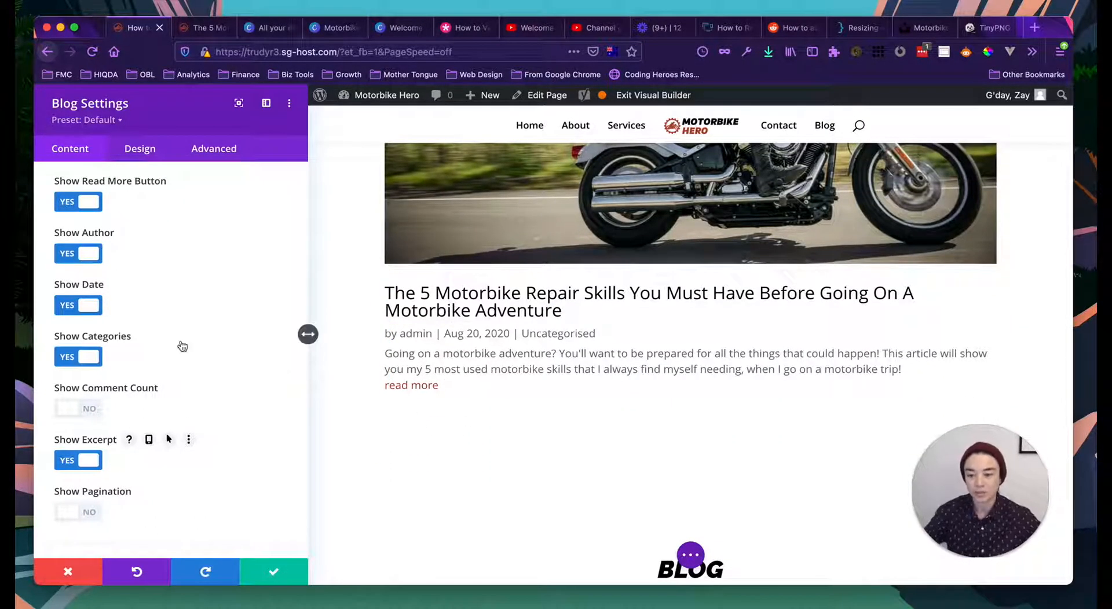
{"action": "scroll", "coordinate": [132, 394], "scroll_direction": "up", "scroll_amount": 1}
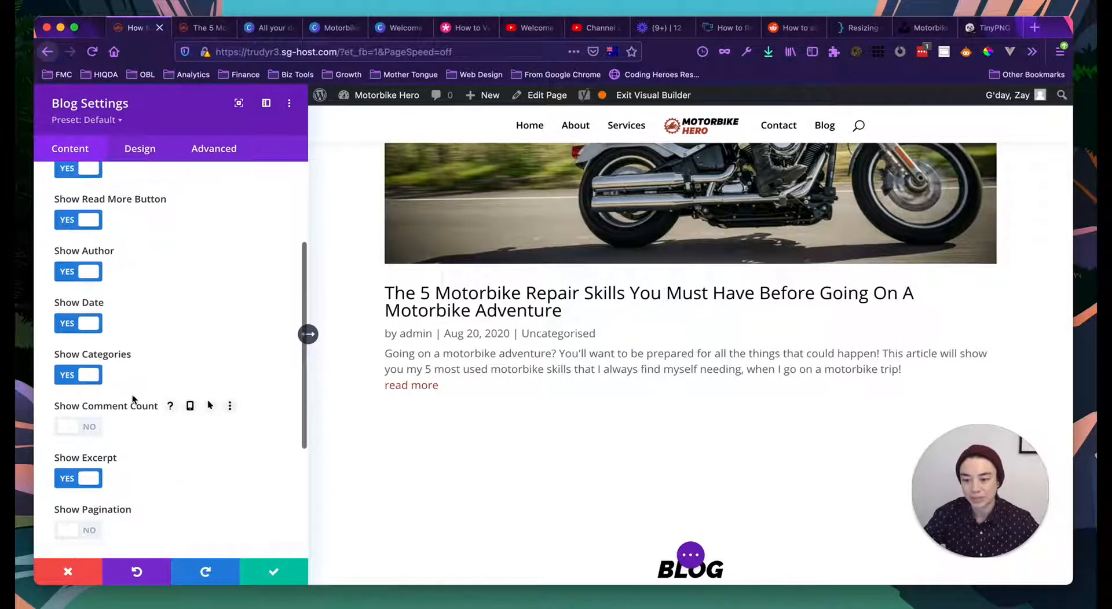
{"action": "scroll", "coordinate": [90, 380], "scroll_direction": "up", "scroll_amount": 2}
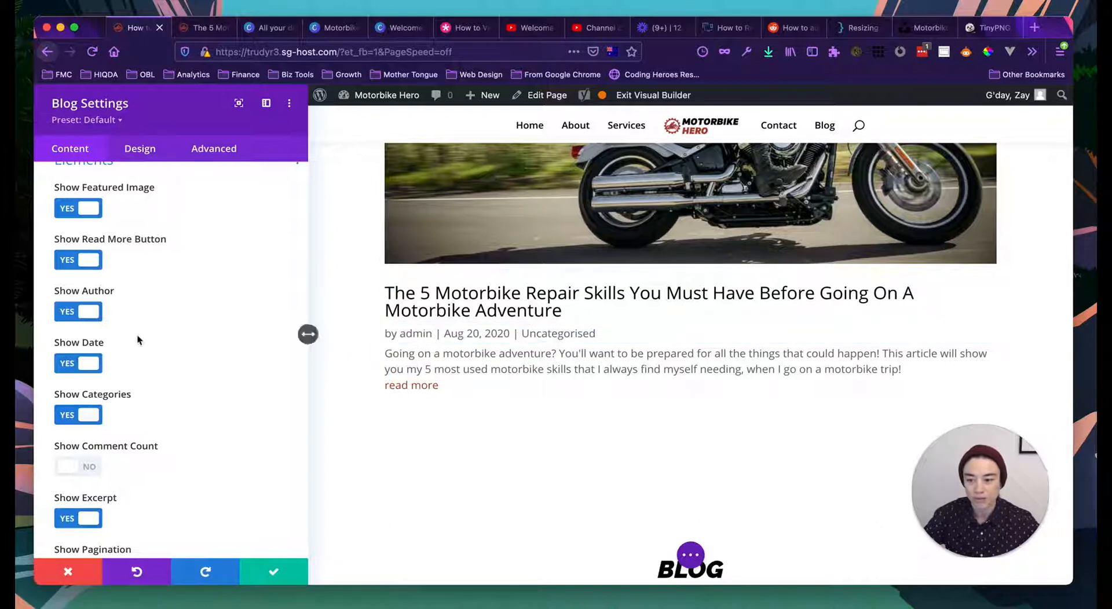
{"action": "scroll", "coordinate": [126, 291], "scroll_direction": "up", "scroll_amount": 1}
{"action": "scroll", "coordinate": [127, 291], "scroll_direction": "down", "scroll_amount": 5}
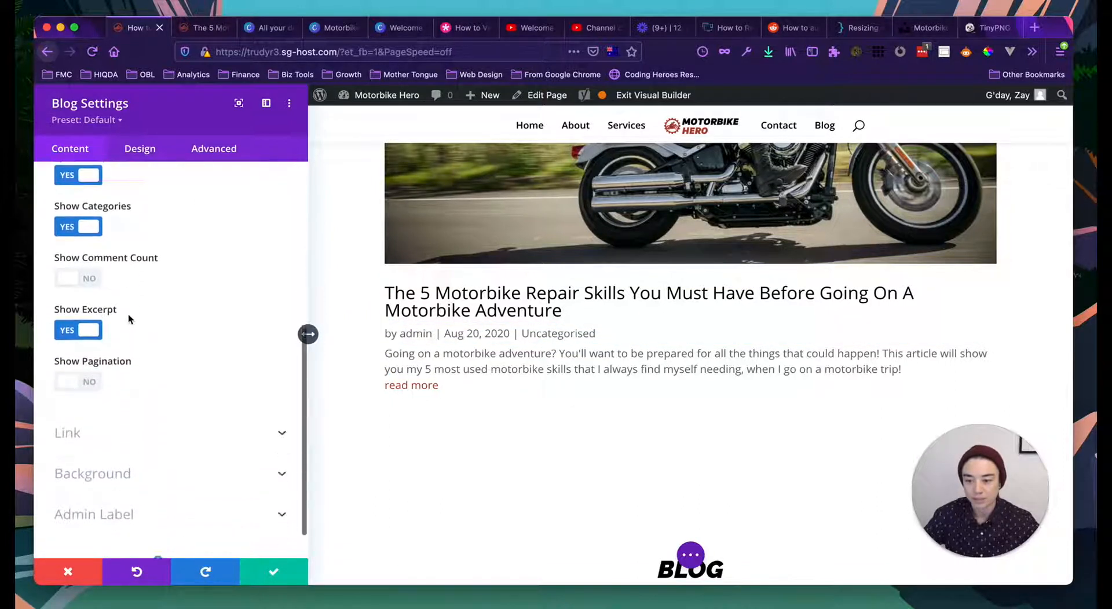
{"action": "scroll", "coordinate": [127, 314], "scroll_direction": "up", "scroll_amount": 5}
Step: Try the Grid layout on the latest article Blog module, and set it back to Fullwidth
{"action": "left_click", "coordinate": [138, 149]}
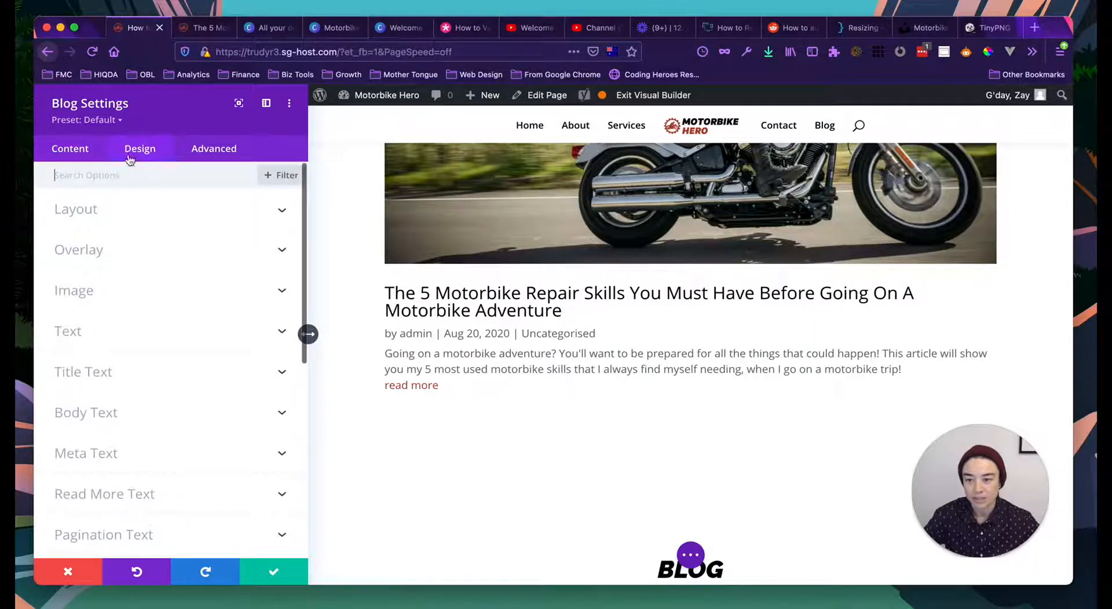
{"action": "left_click", "coordinate": [96, 212]}
{"action": "left_click", "coordinate": [150, 259]}
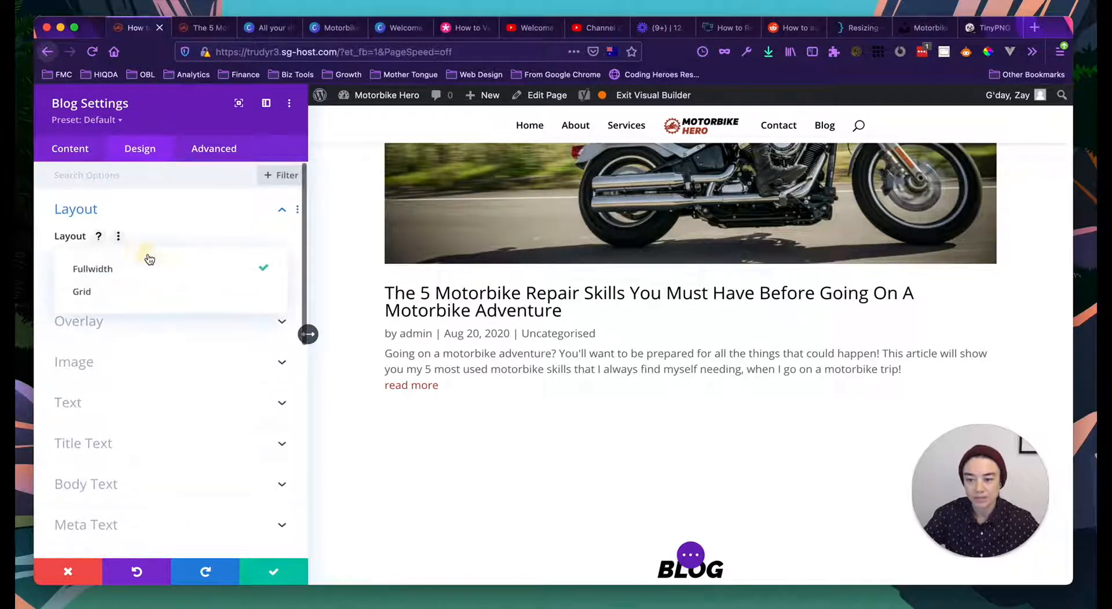
{"action": "left_click", "coordinate": [124, 287]}
{"action": "scroll", "coordinate": [530, 352], "scroll_direction": "up", "scroll_amount": 13}
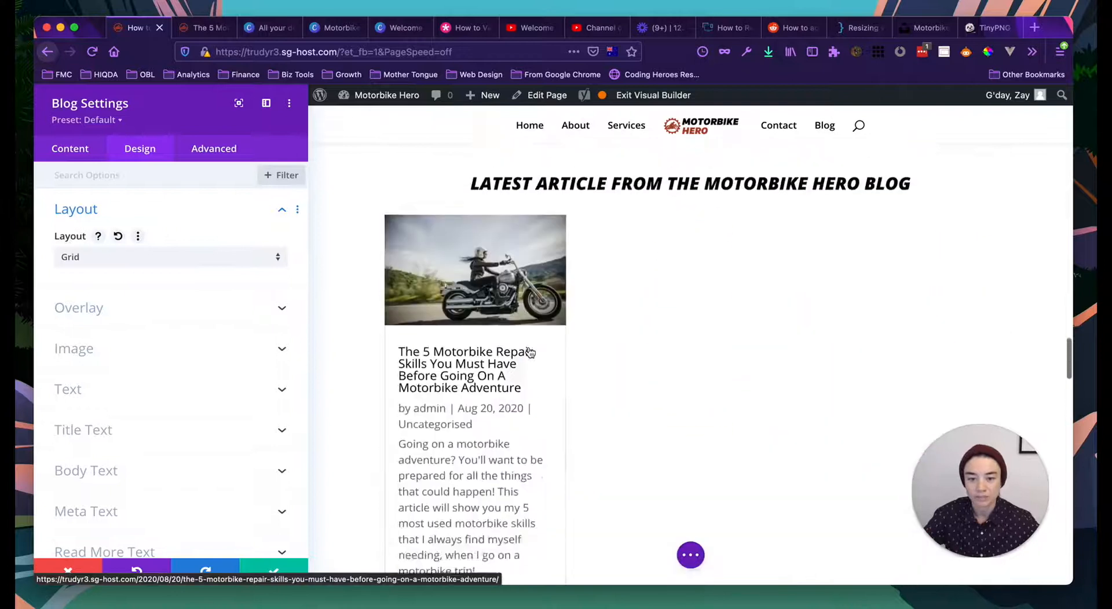
{"action": "scroll", "coordinate": [531, 418], "scroll_direction": "down", "scroll_amount": 7}
{"action": "scroll", "coordinate": [531, 418], "scroll_direction": "down", "scroll_amount": 3}
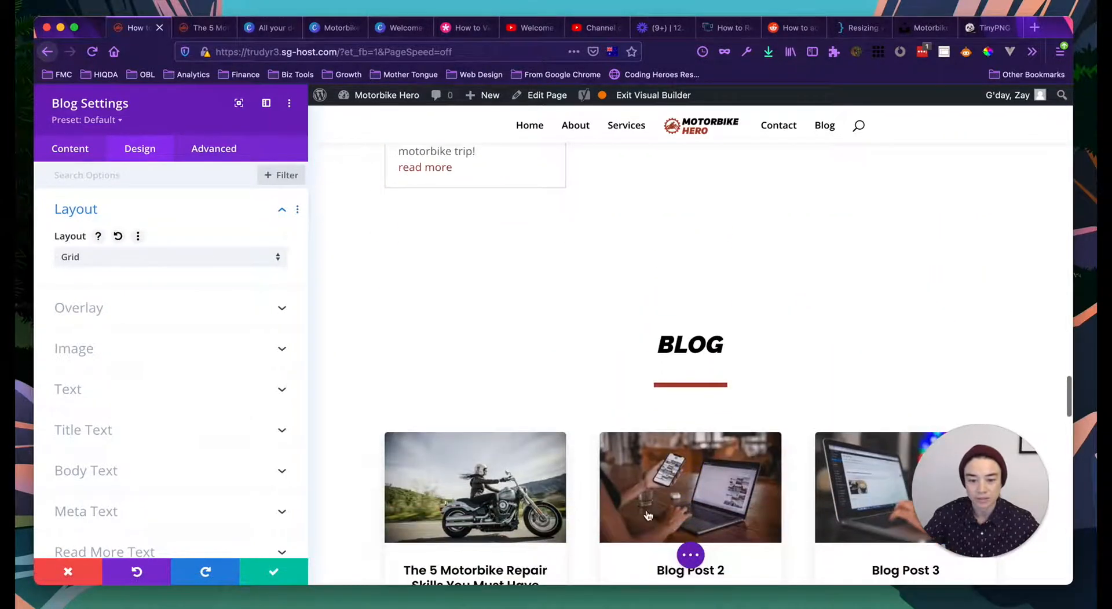
{"action": "scroll", "coordinate": [578, 428], "scroll_direction": "up", "scroll_amount": 2}
{"action": "scroll", "coordinate": [578, 428], "scroll_direction": "up", "scroll_amount": 6}
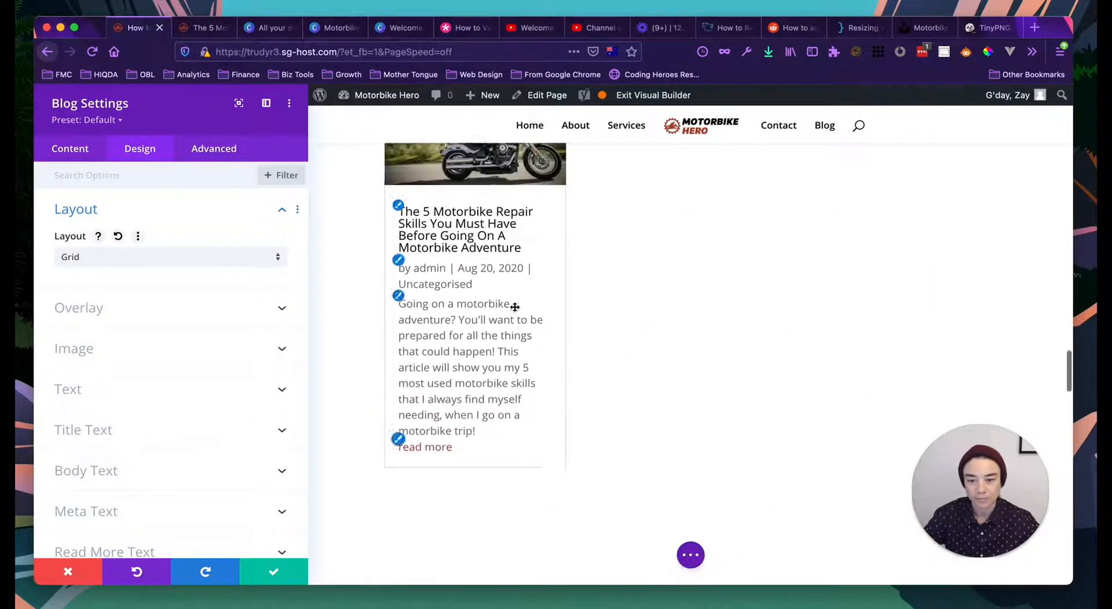
{"action": "scroll", "coordinate": [624, 258], "scroll_direction": "up", "scroll_amount": 1}
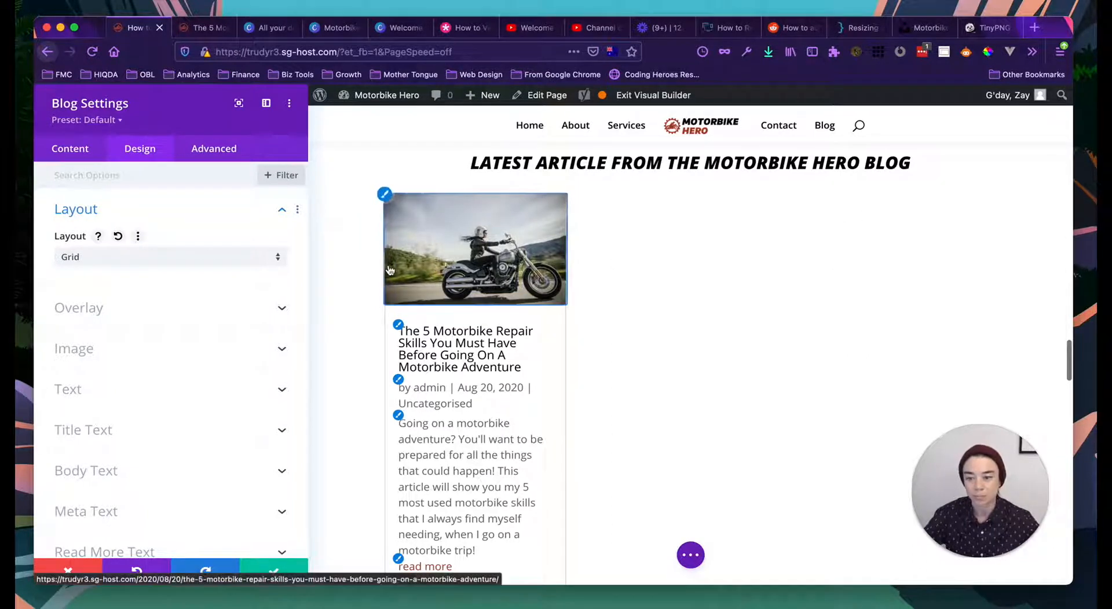
{"action": "left_click", "coordinate": [152, 258]}
{"action": "left_click", "coordinate": [132, 270]}
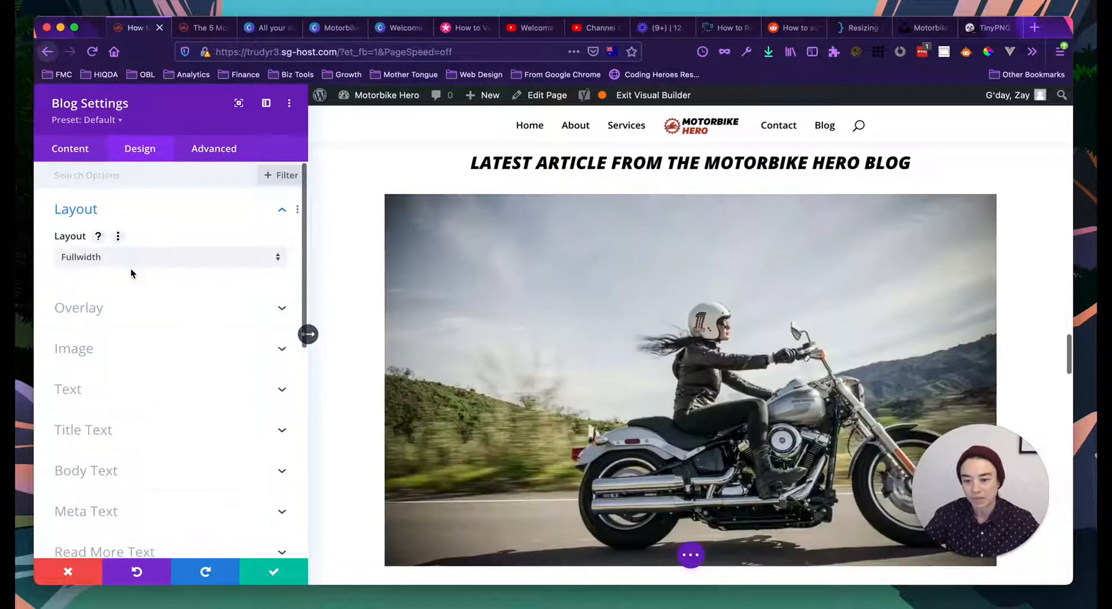
Step: Hide the featured image in the Blog module's elements and save the module settings
{"action": "scroll", "coordinate": [161, 310], "scroll_direction": "down", "scroll_amount": 1}
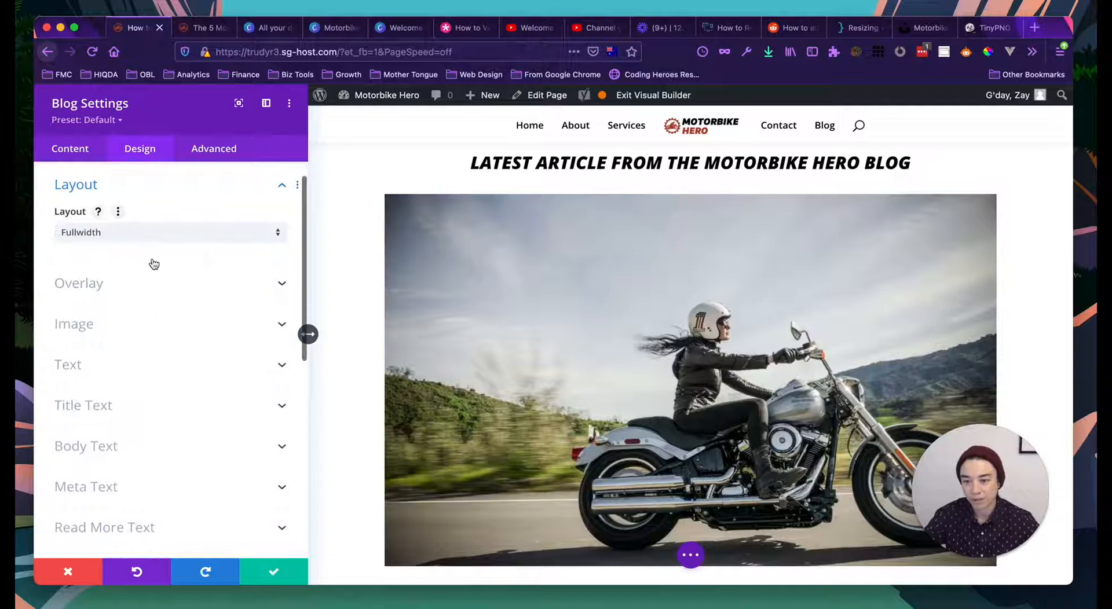
{"action": "left_click", "coordinate": [69, 152]}
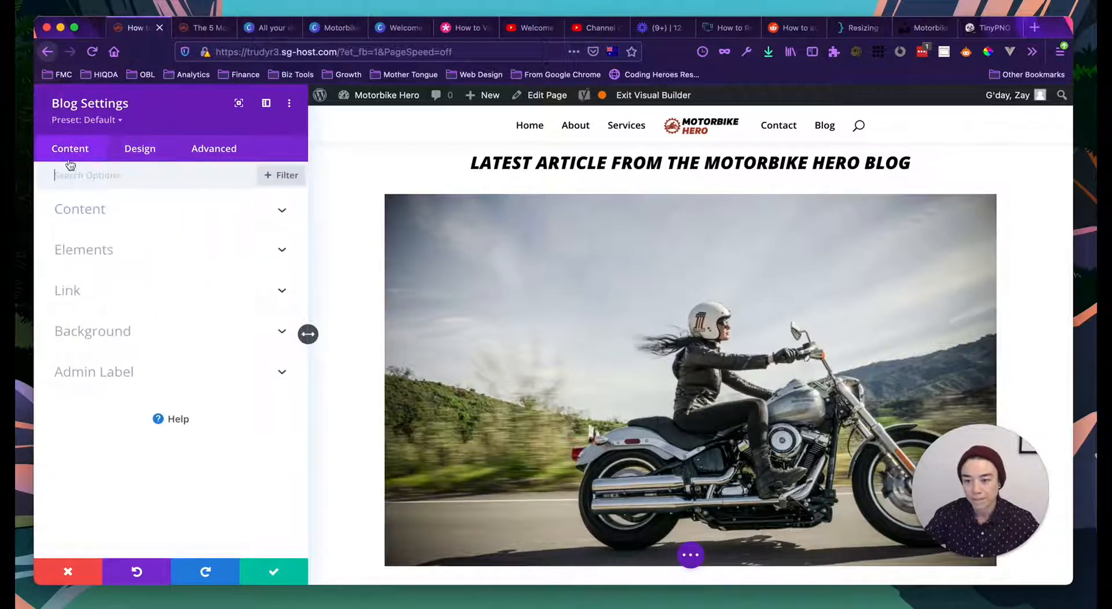
{"action": "left_click", "coordinate": [85, 209]}
{"action": "scroll", "coordinate": [93, 278], "scroll_direction": "down", "scroll_amount": 5}
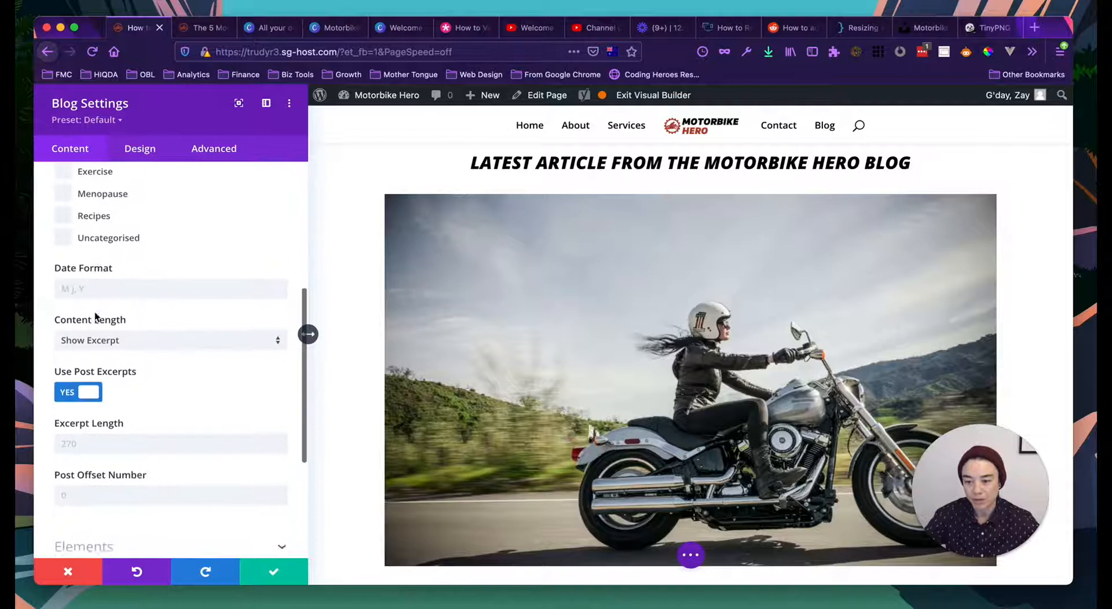
{"action": "scroll", "coordinate": [95, 316], "scroll_direction": "down", "scroll_amount": 5}
{"action": "left_click", "coordinate": [95, 377]}
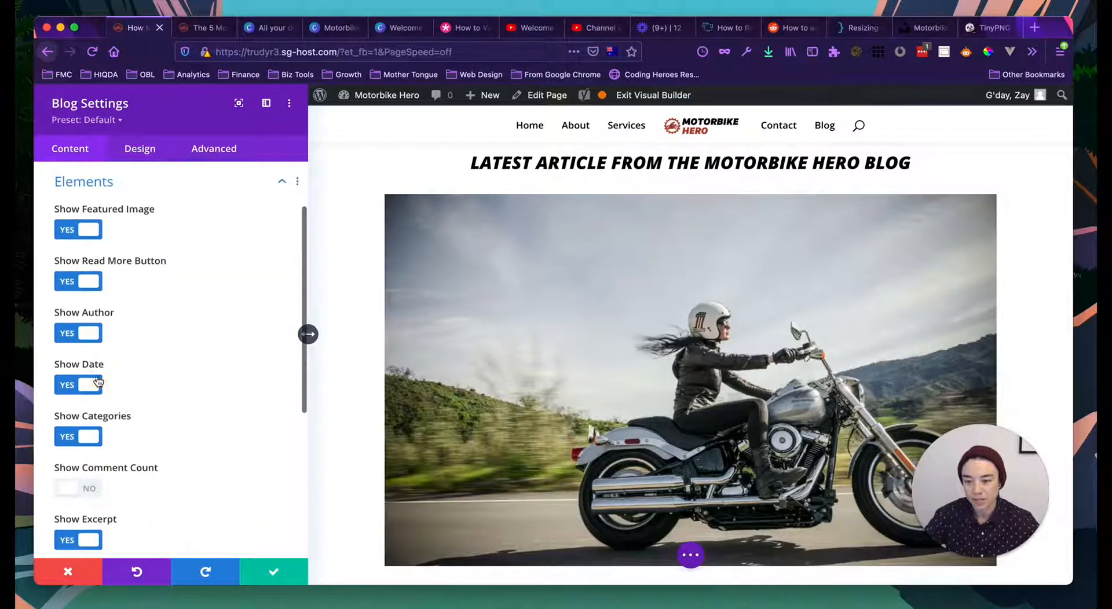
{"action": "left_click", "coordinate": [87, 228]}
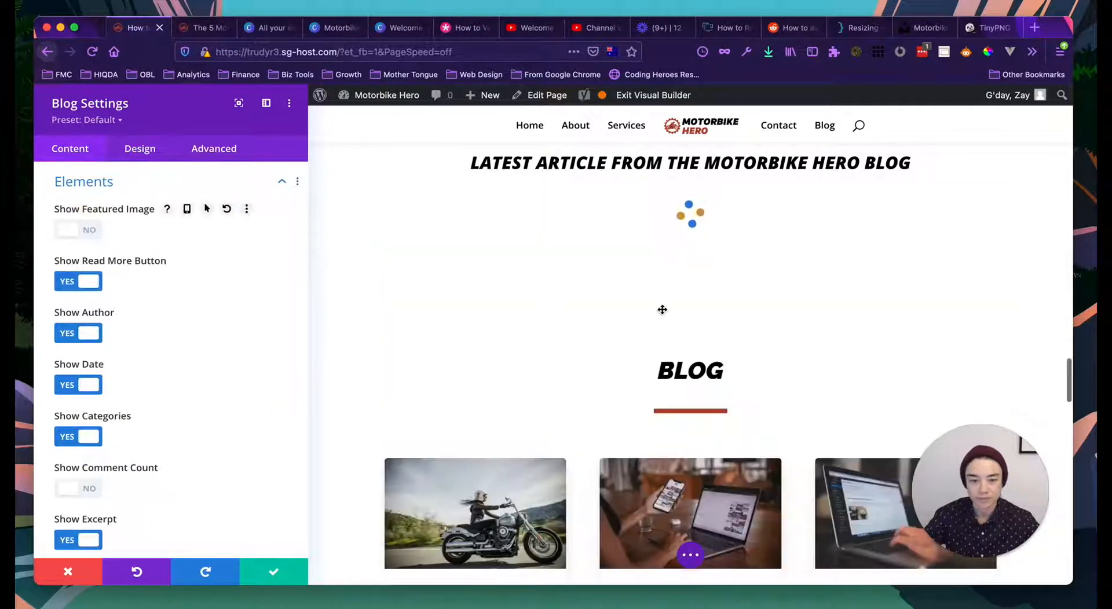
{"action": "left_click", "coordinate": [284, 574]}
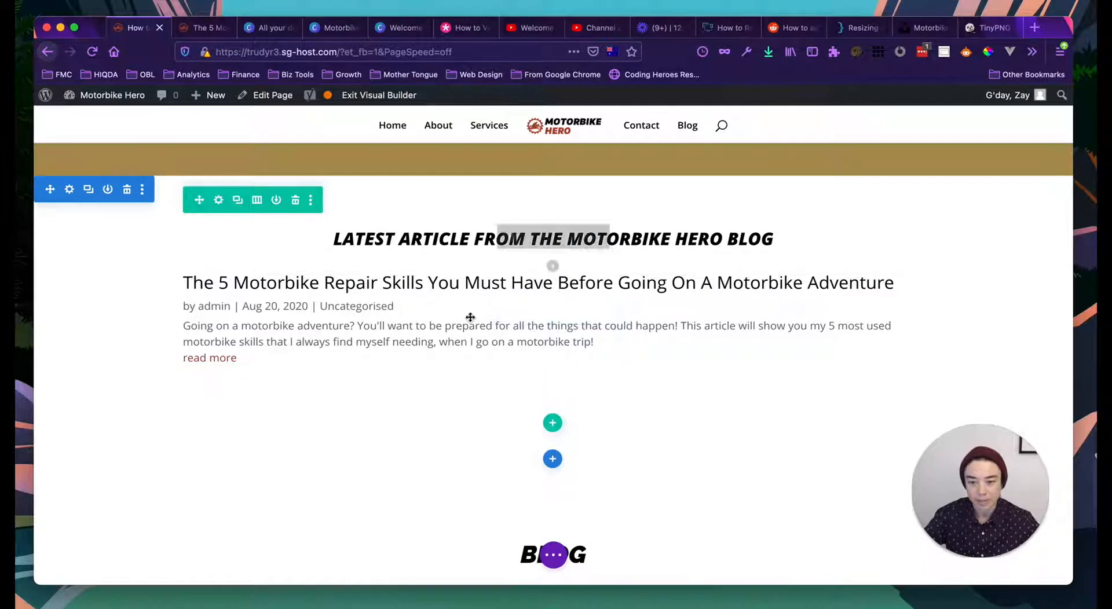
Step: Insert a row with two equal columns below the latest article row and move the Blog module into its right column
{"action": "left_click", "coordinate": [553, 423]}
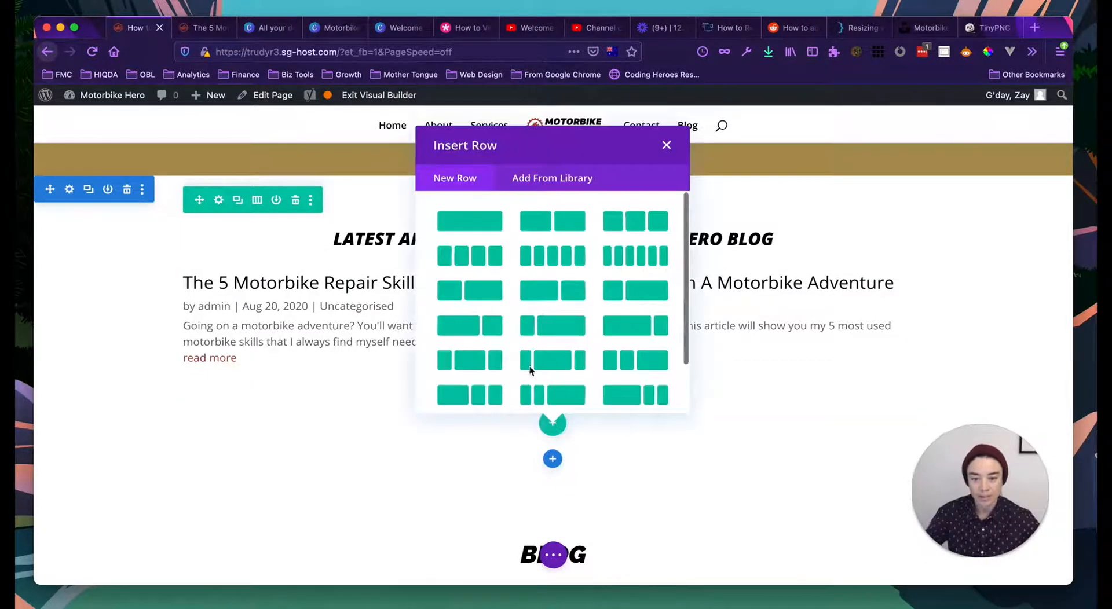
{"action": "left_click", "coordinate": [557, 224]}
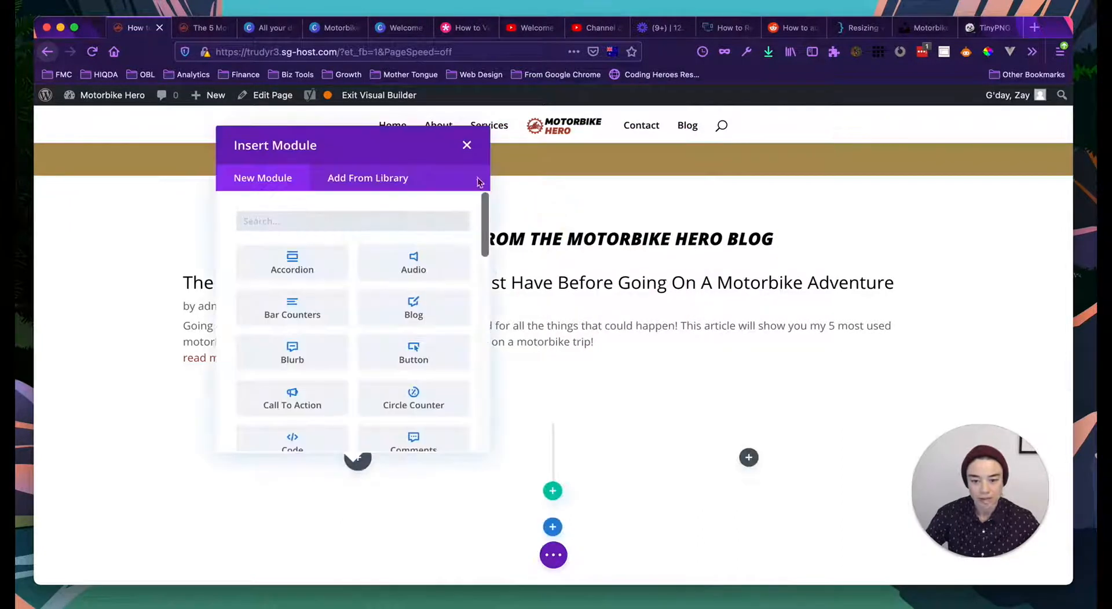
{"action": "left_click", "coordinate": [467, 146]}
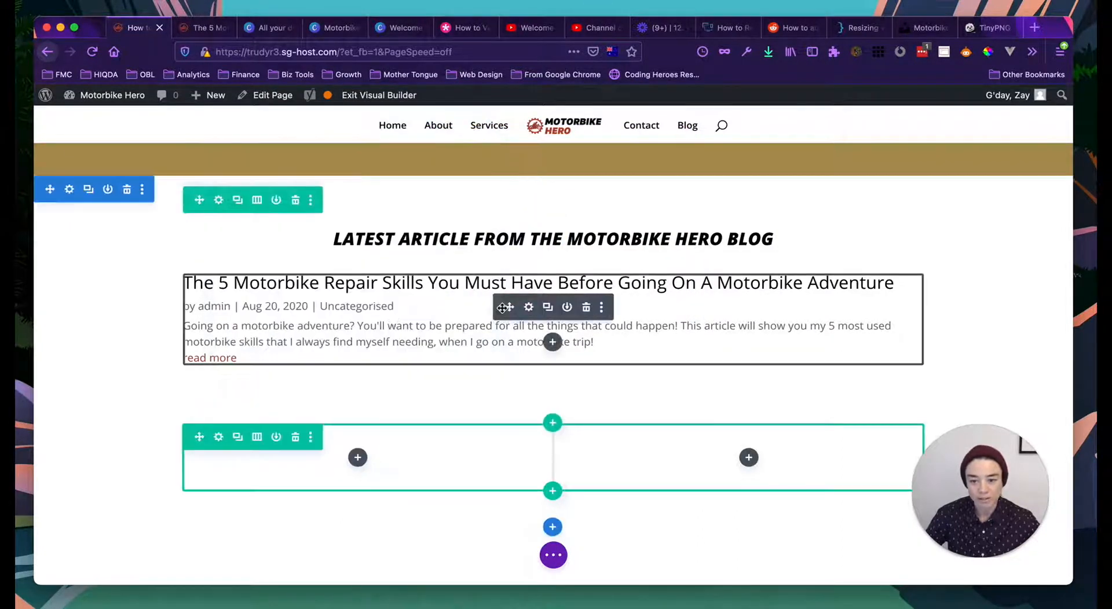
{"action": "left_click_drag", "start_coordinate": [510, 308], "coordinate": [744, 342]}
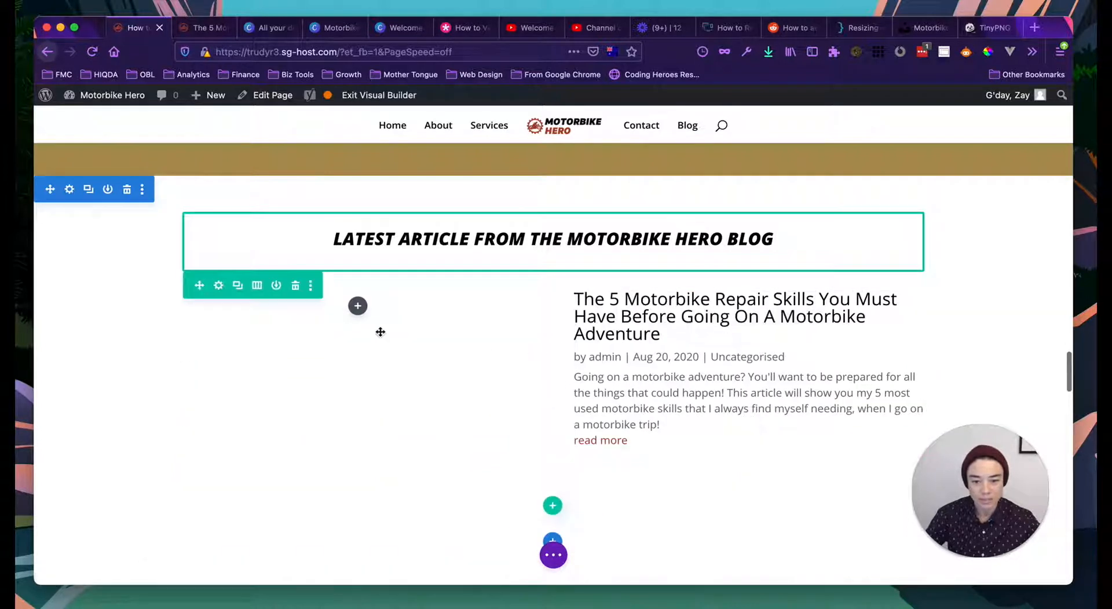
Step: Insert a Blog module in the empty left column of the latest article row and set its post count to 1
{"action": "left_click", "coordinate": [358, 307]}
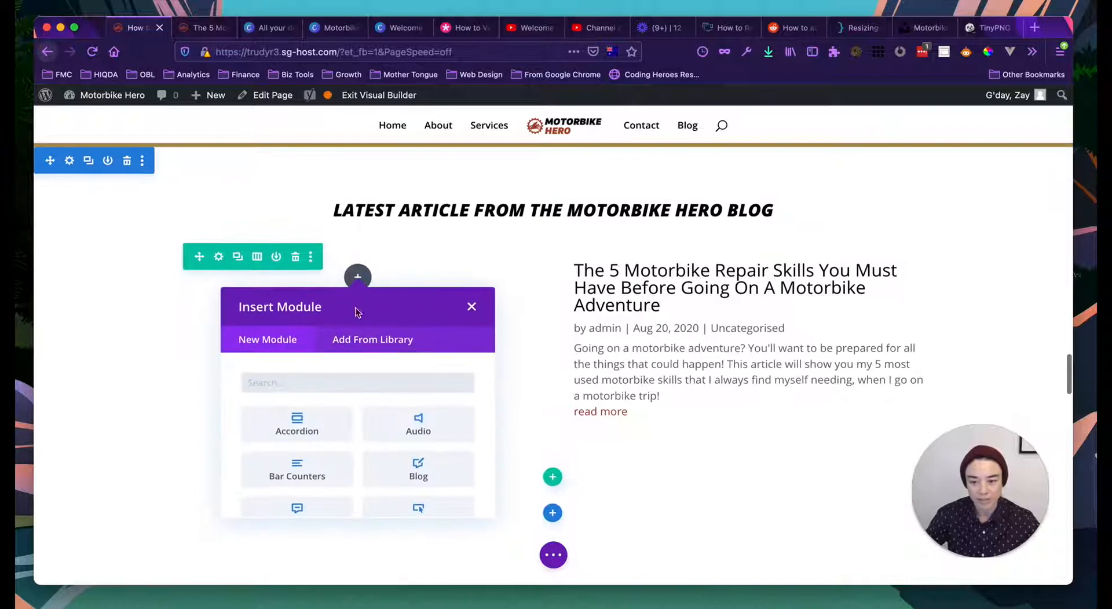
{"action": "left_click", "coordinate": [419, 470]}
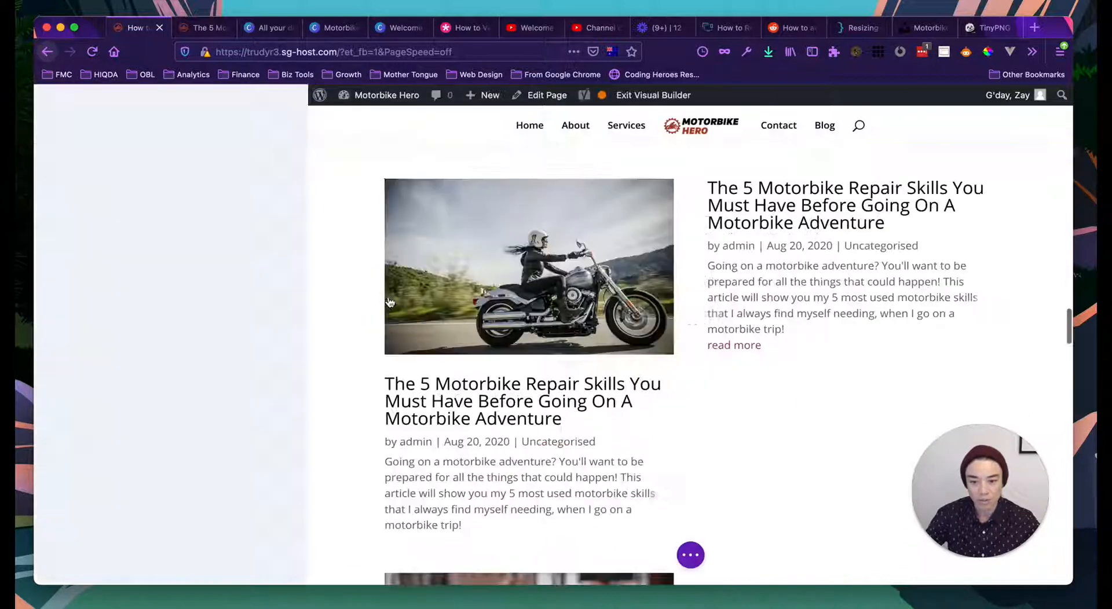
{"action": "left_click", "coordinate": [70, 309]}
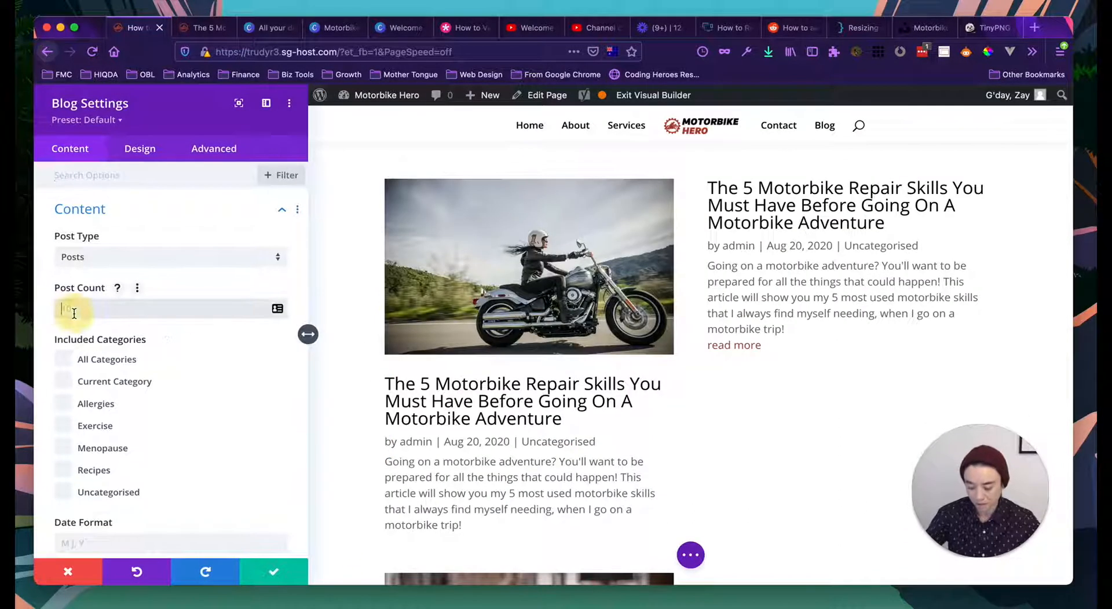
{"action": "type", "text": "1"}
{"action": "scroll", "coordinate": [116, 324], "scroll_direction": "down", "scroll_amount": 10}
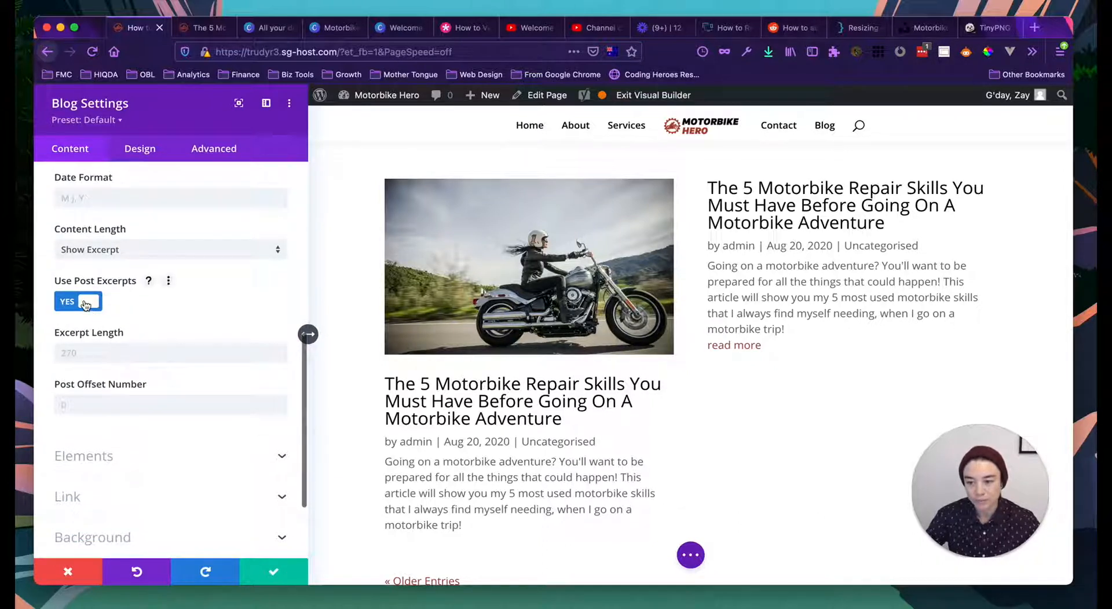
Step: Hide the author, date, categories, excerpt and pagination in the left Blog module's elements and save the module settings
{"action": "scroll", "coordinate": [95, 371], "scroll_direction": "down", "scroll_amount": 2}
{"action": "left_click", "coordinate": [93, 409]}
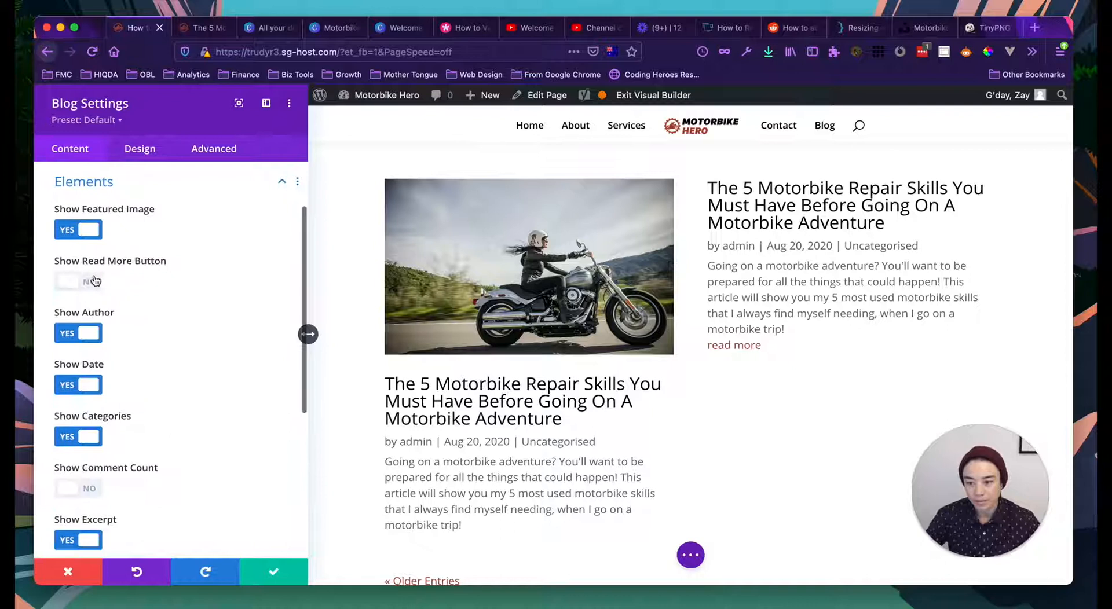
{"action": "scroll", "coordinate": [94, 280], "scroll_direction": "up", "scroll_amount": 1}
{"action": "left_click", "coordinate": [88, 376]}
{"action": "left_click", "coordinate": [88, 432]}
{"action": "left_click", "coordinate": [86, 480]}
{"action": "scroll", "coordinate": [81, 487], "scroll_direction": "down", "scroll_amount": 3}
{"action": "left_click", "coordinate": [79, 461]}
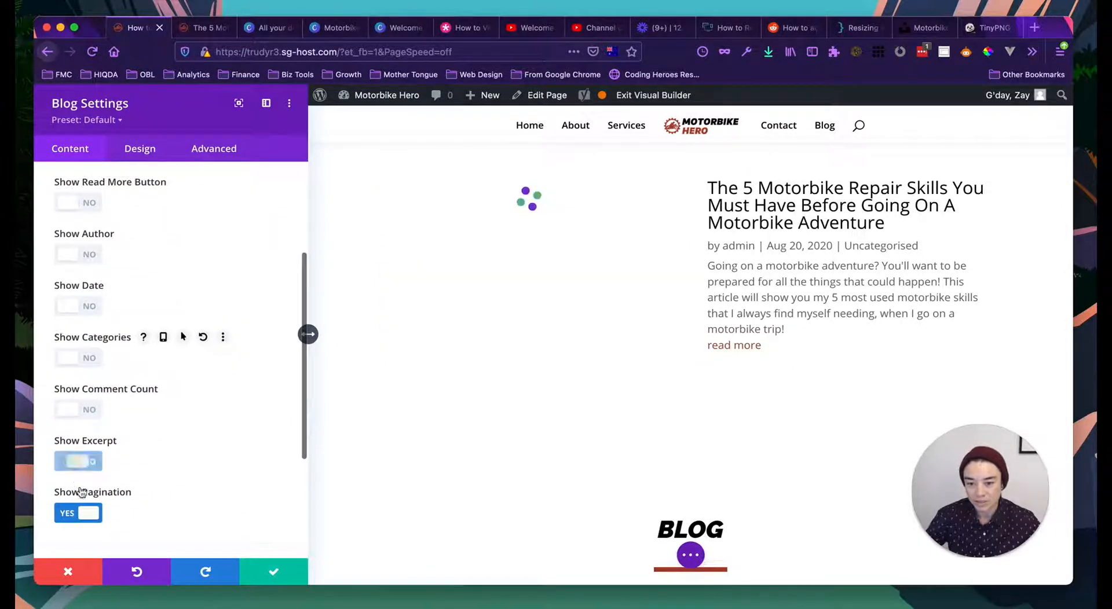
{"action": "left_click", "coordinate": [78, 513]}
{"action": "scroll", "coordinate": [81, 518], "scroll_direction": "down", "scroll_amount": 5}
{"action": "scroll", "coordinate": [196, 447], "scroll_direction": "up", "scroll_amount": 6}
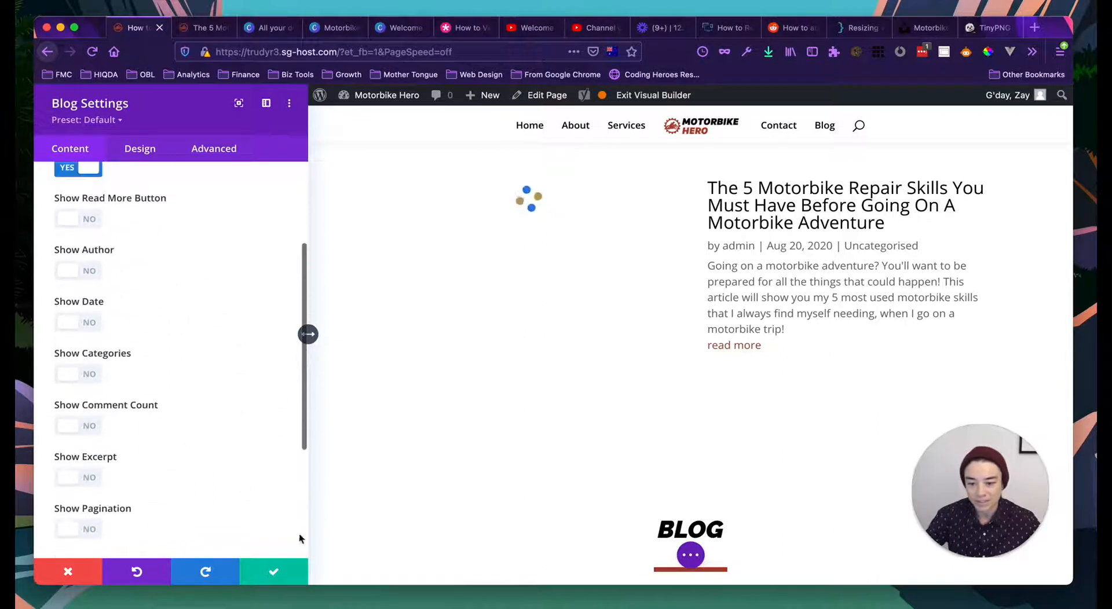
{"action": "left_click", "coordinate": [274, 571]}
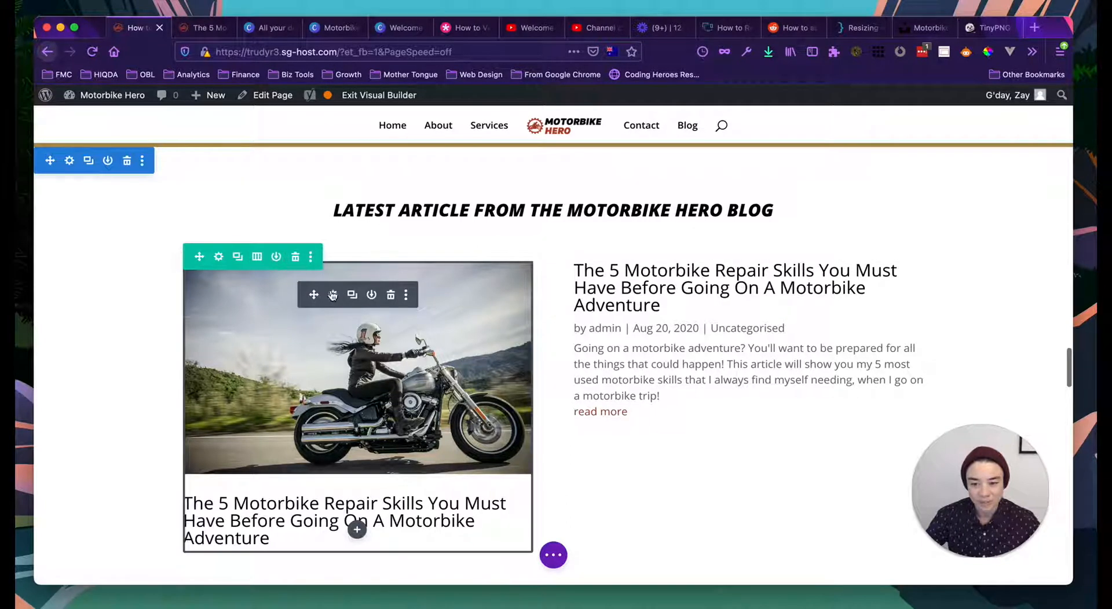
Step: Hide the left Blog module's title with the custom CSS "visibility: hidden;" and save the module settings
{"action": "left_click", "coordinate": [334, 295]}
{"action": "left_click", "coordinate": [204, 152]}
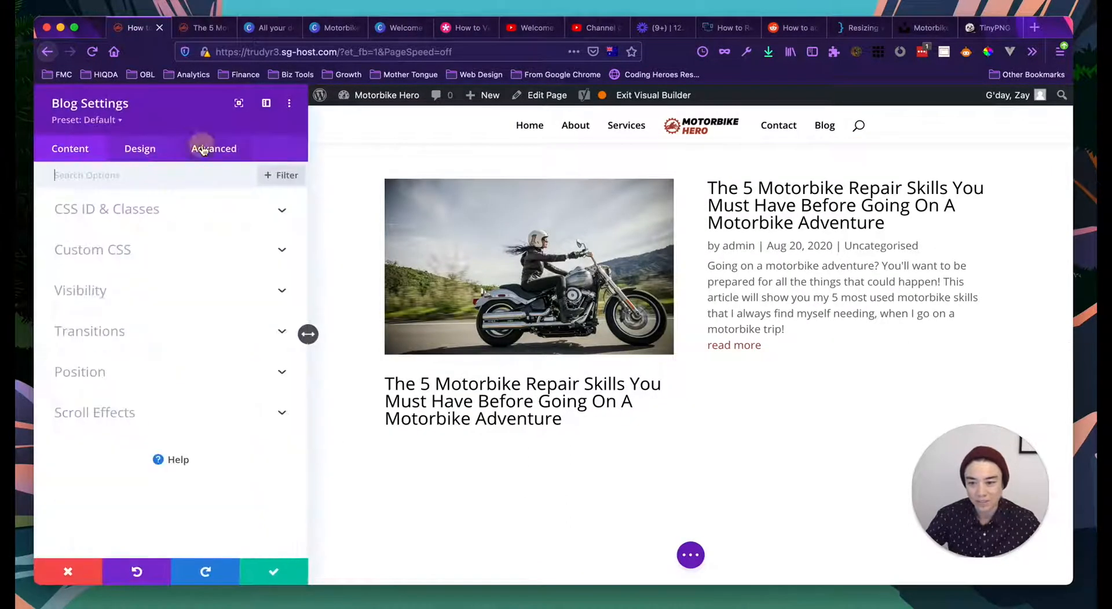
{"action": "left_click", "coordinate": [132, 264]}
{"action": "left_click", "coordinate": [128, 349]}
{"action": "scroll", "coordinate": [128, 348], "scroll_direction": "down", "scroll_amount": 3}
{"action": "left_click", "coordinate": [121, 437]}
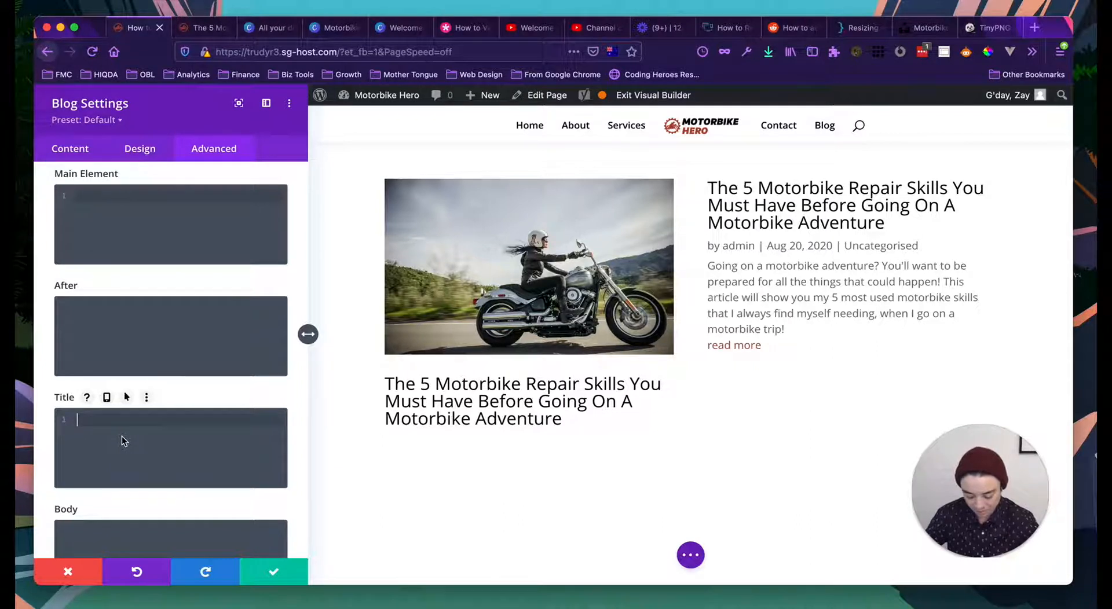
{"action": "key", "text": "BackSpace"}
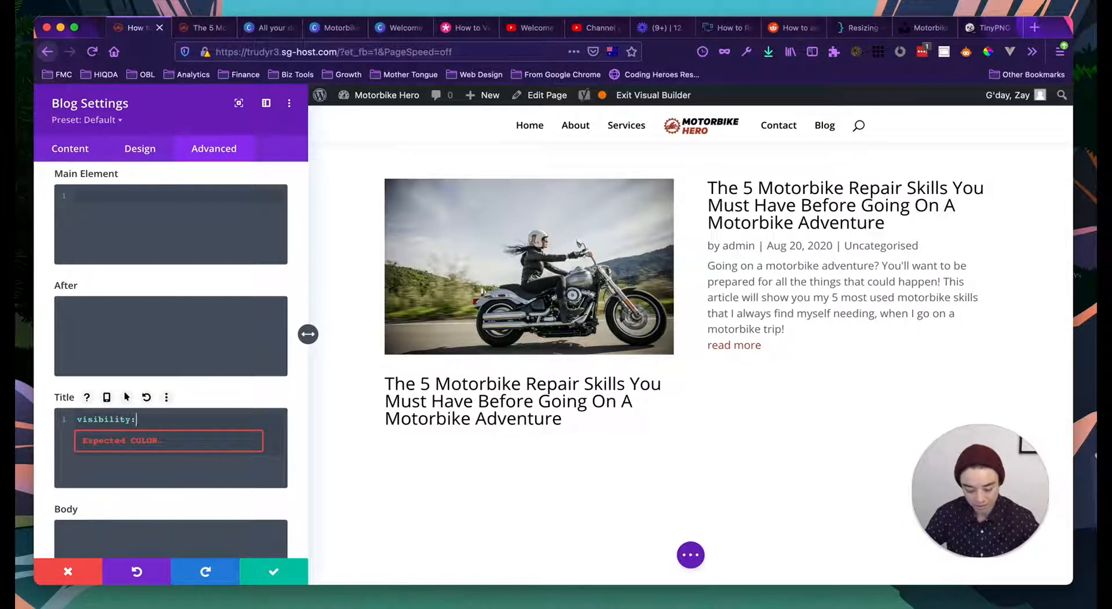
{"action": "type", "text": "n;"}
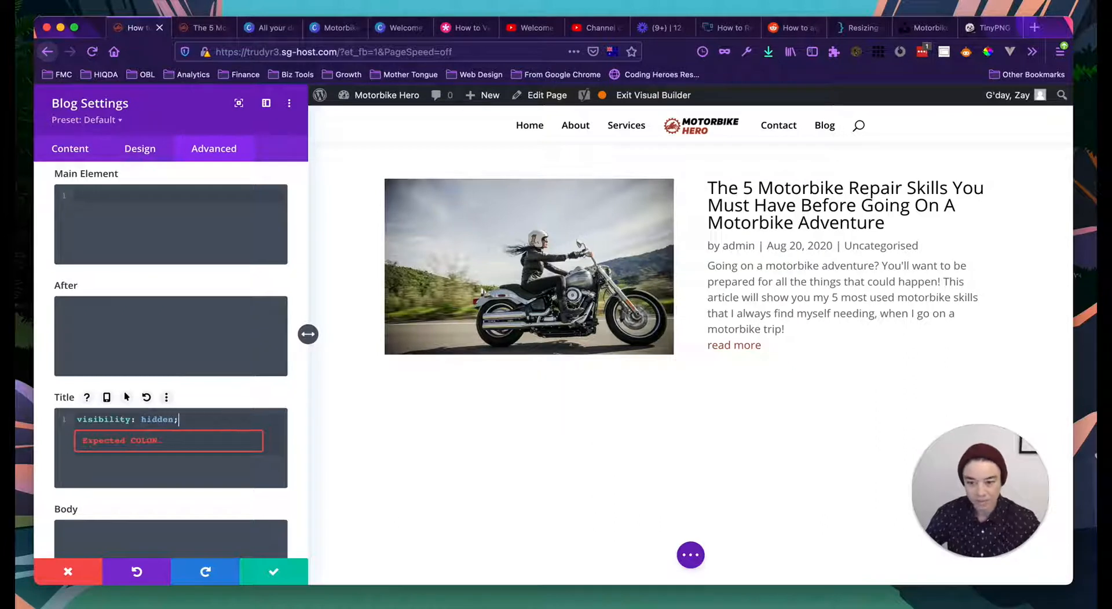
{"action": "left_click", "coordinate": [273, 571]}
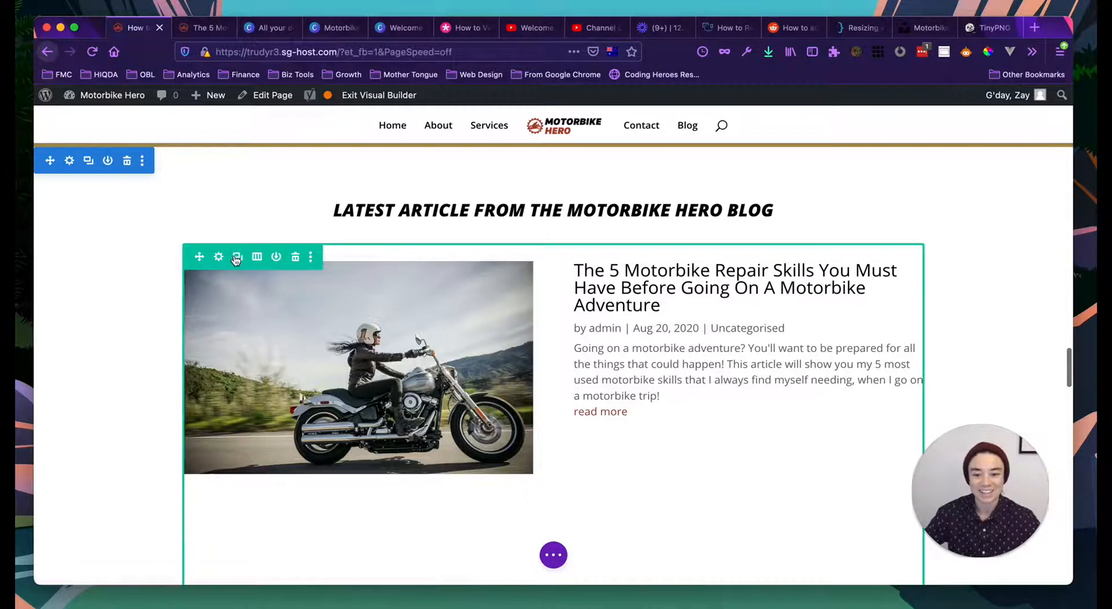
Step: Review the latest article section's two-column layout and its spacing against the blog grid below it
{"action": "scroll", "coordinate": [325, 312], "scroll_direction": "up", "scroll_amount": 2}
{"action": "scroll", "coordinate": [276, 449], "scroll_direction": "down", "scroll_amount": 2}
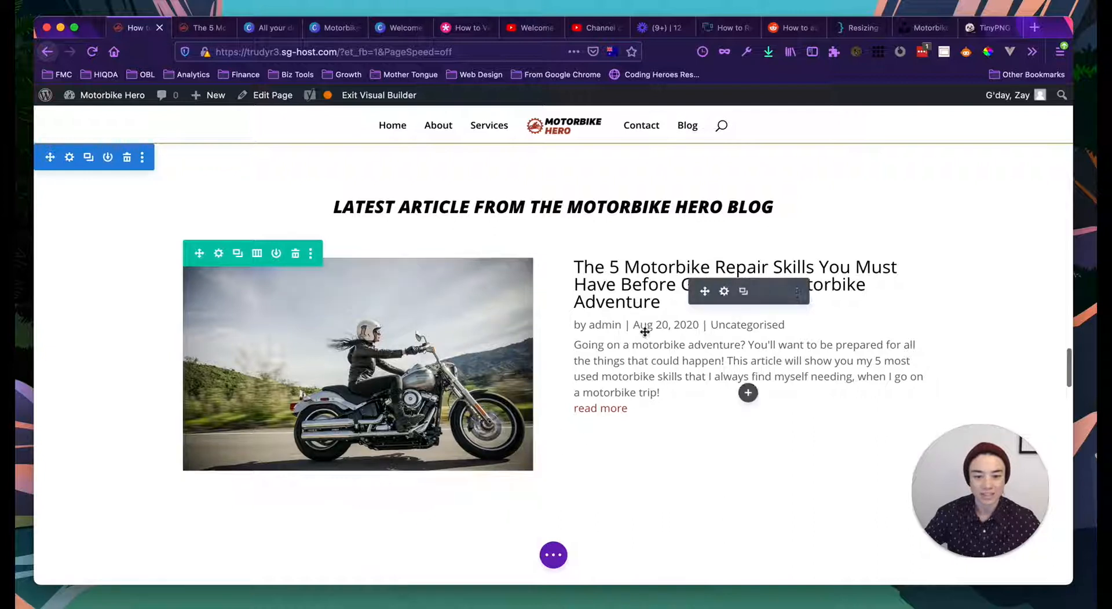
{"action": "scroll", "coordinate": [350, 288], "scroll_direction": "up", "scroll_amount": 2}
{"action": "scroll", "coordinate": [139, 229], "scroll_direction": "down", "scroll_amount": 1}
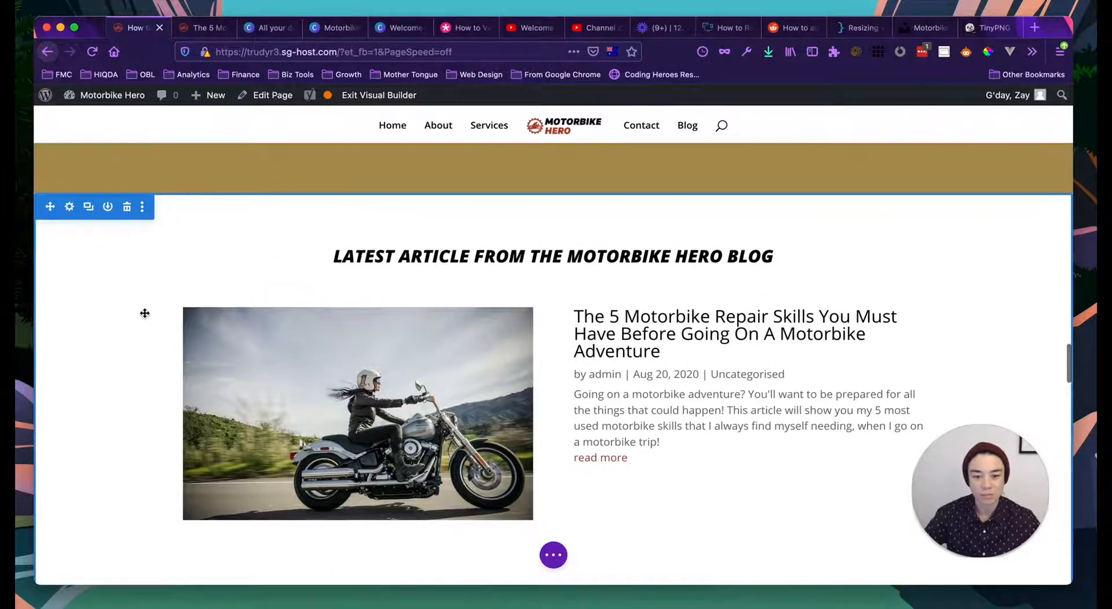
{"action": "scroll", "coordinate": [145, 313], "scroll_direction": "down", "scroll_amount": 5}
{"action": "scroll", "coordinate": [145, 313], "scroll_direction": "up", "scroll_amount": 2}
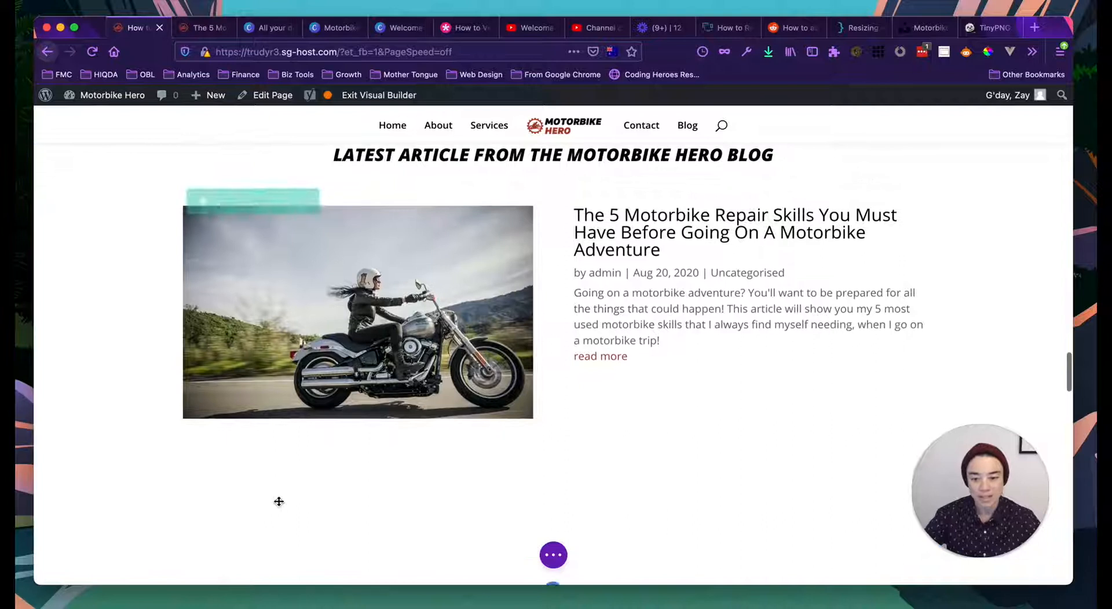
{"action": "scroll", "coordinate": [278, 501], "scroll_direction": "down", "scroll_amount": 1}
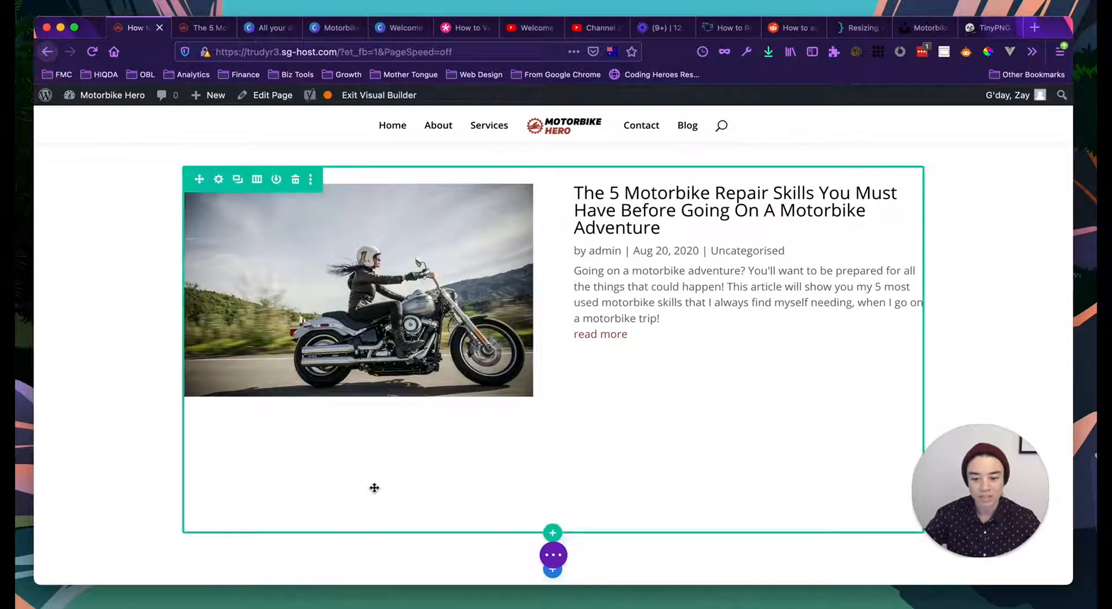
{"action": "mouse_move", "coordinate": [347, 414]}
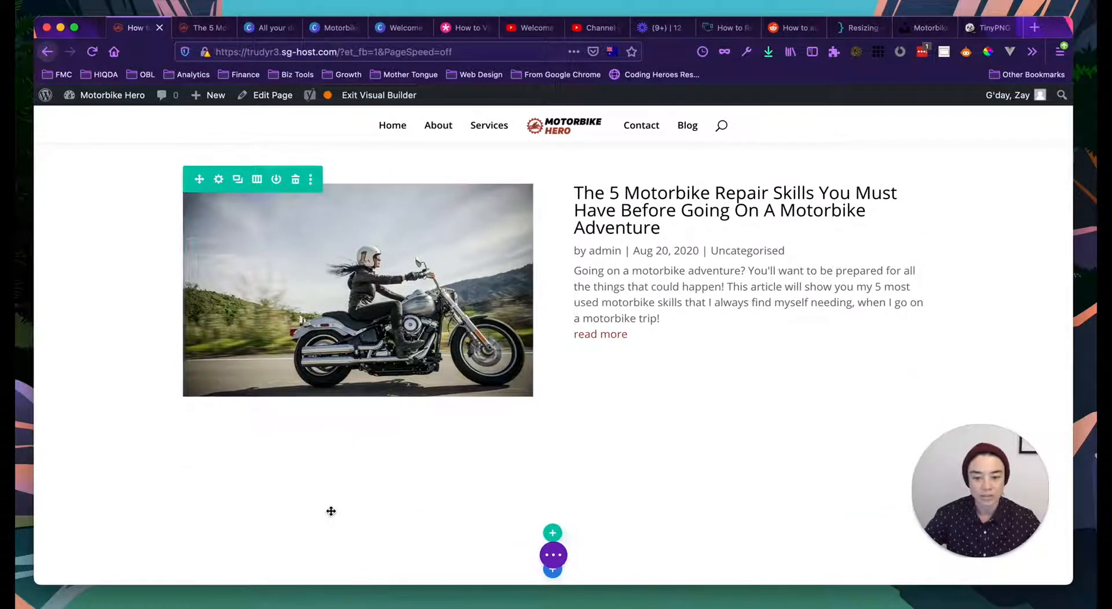
{"action": "scroll", "coordinate": [107, 508], "scroll_direction": "down", "scroll_amount": 5}
{"action": "scroll", "coordinate": [107, 508], "scroll_direction": "down", "scroll_amount": 10}
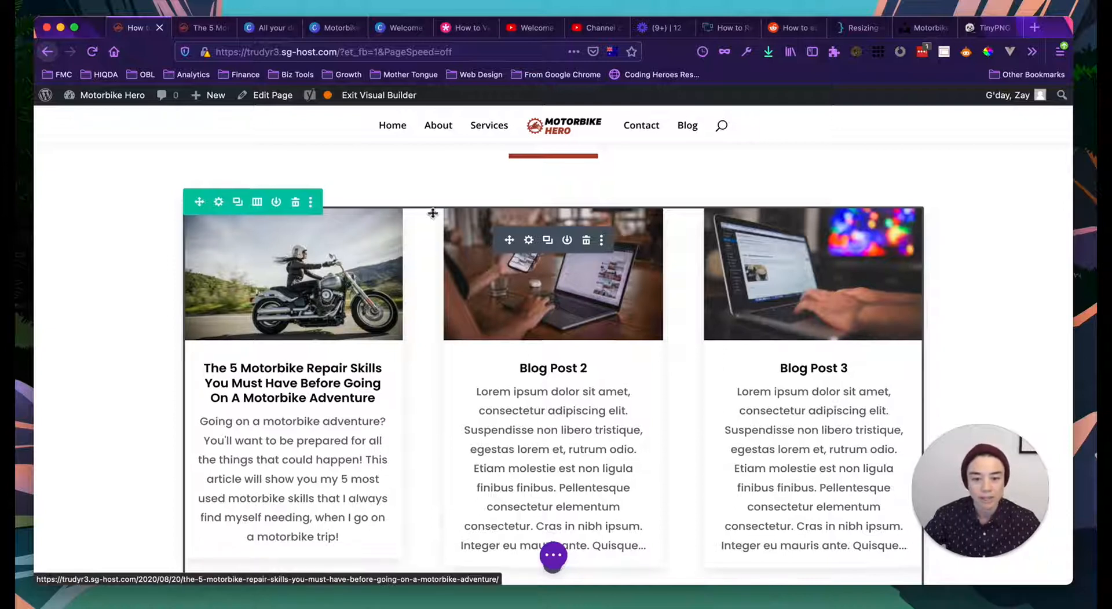
{"action": "scroll", "coordinate": [435, 214], "scroll_direction": "up", "scroll_amount": 10}
{"action": "scroll", "coordinate": [385, 295], "scroll_direction": "down", "scroll_amount": 10}
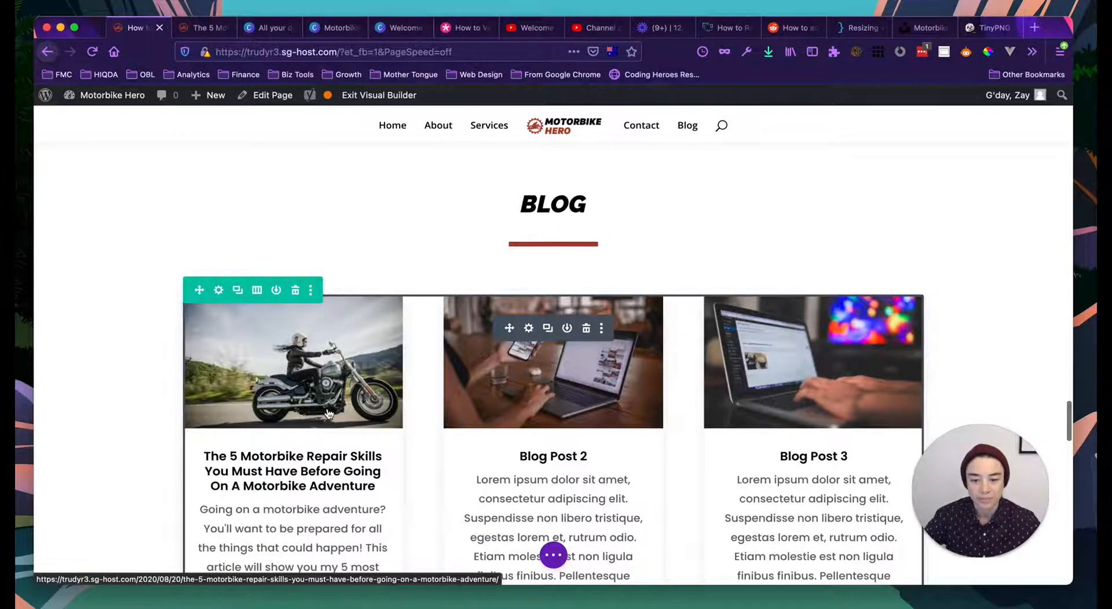
{"action": "scroll", "coordinate": [328, 413], "scroll_direction": "up", "scroll_amount": 10}
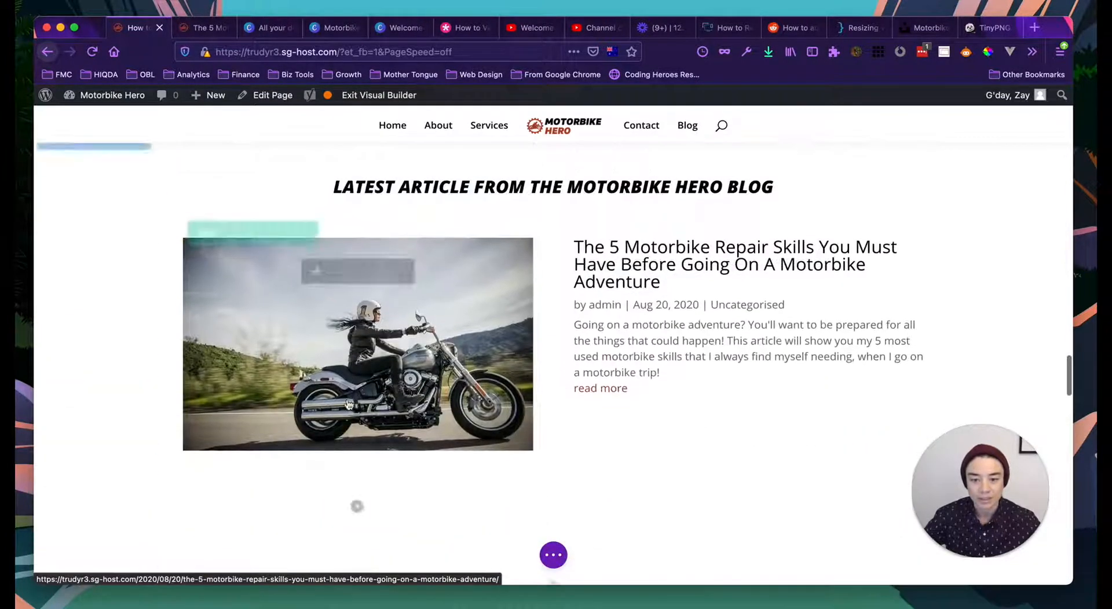
{"action": "scroll", "coordinate": [324, 301], "scroll_direction": "down", "scroll_amount": 2}
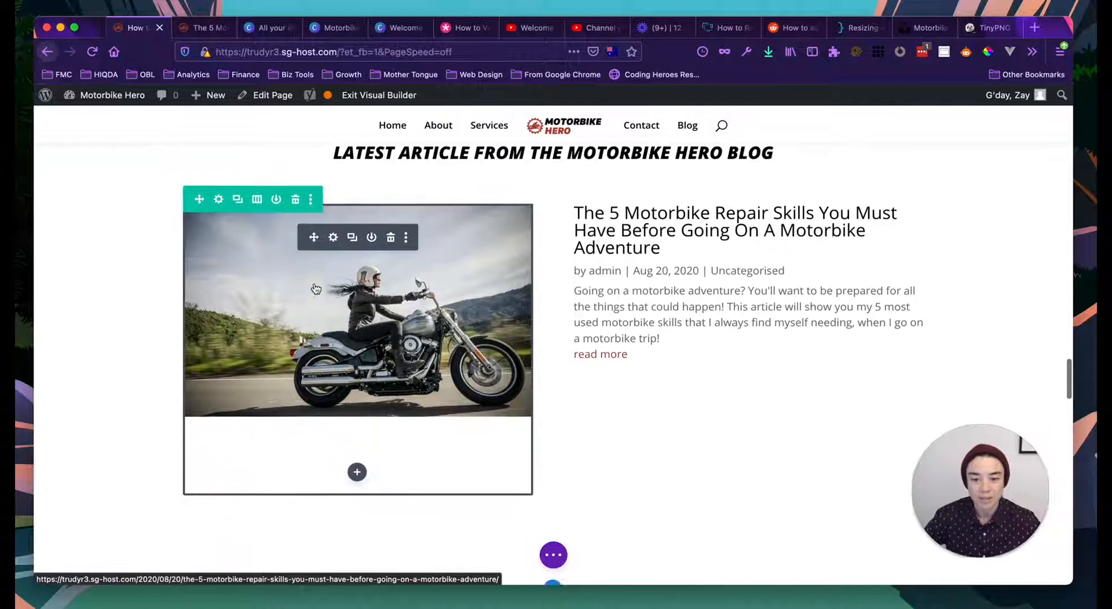
{"action": "scroll", "coordinate": [316, 290], "scroll_direction": "up", "scroll_amount": 3}
{"action": "scroll", "coordinate": [245, 396], "scroll_direction": "down", "scroll_amount": 4}
{"action": "scroll", "coordinate": [173, 415], "scroll_direction": "down", "scroll_amount": 3}
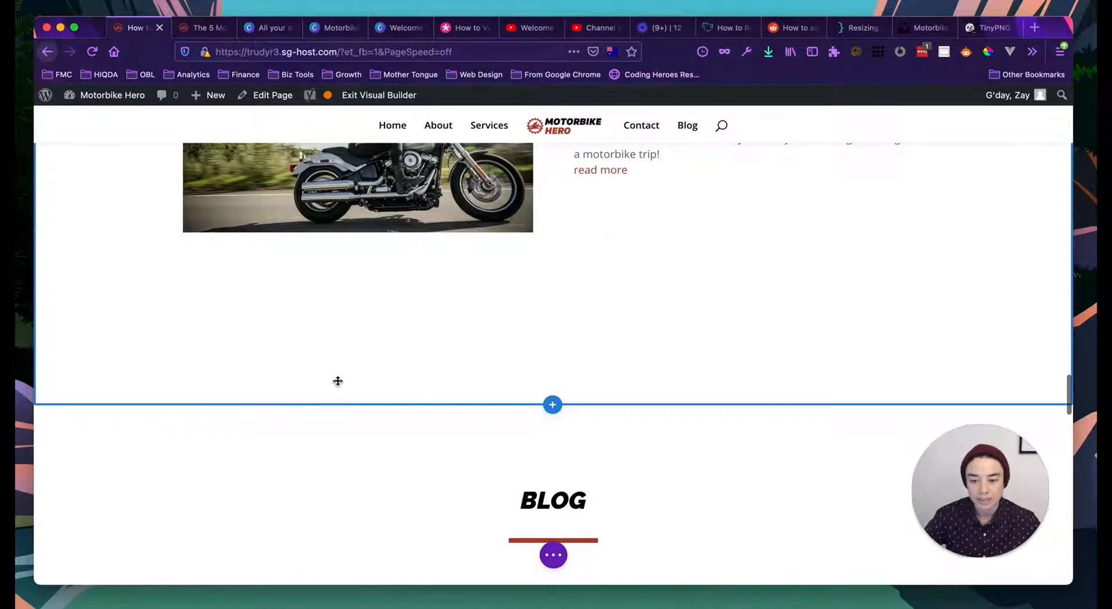
Step: Reduce the bottom padding of the latest article section and its two-column row
{"action": "left_click", "coordinate": [333, 363]}
{"action": "left_click_drag", "start_coordinate": [332, 353], "coordinate": [325, 325]}
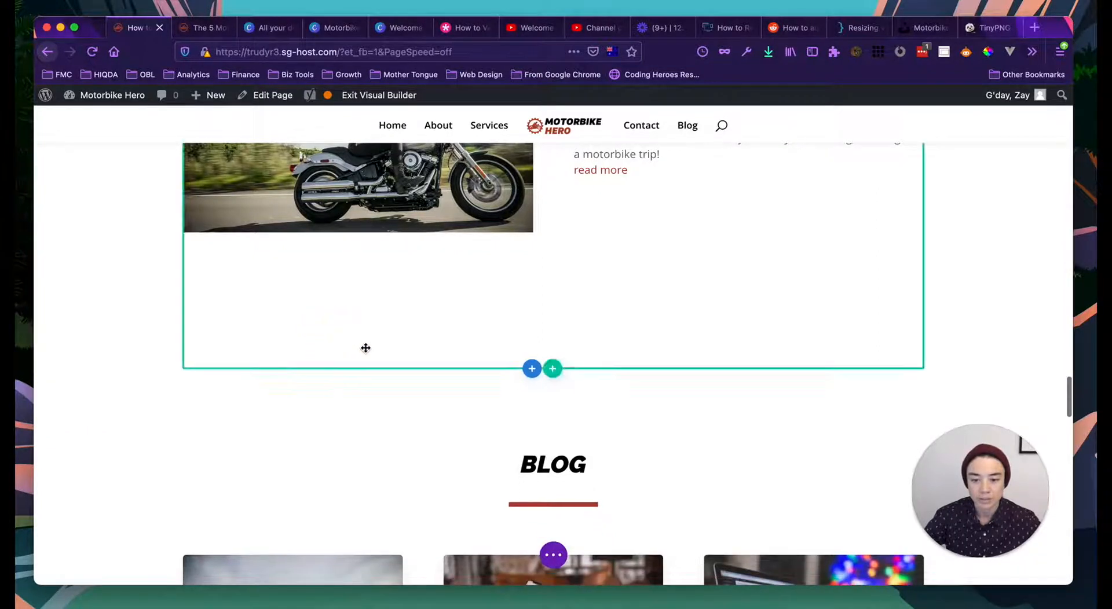
{"action": "left_click_drag", "start_coordinate": [388, 357], "coordinate": [380, 313]}
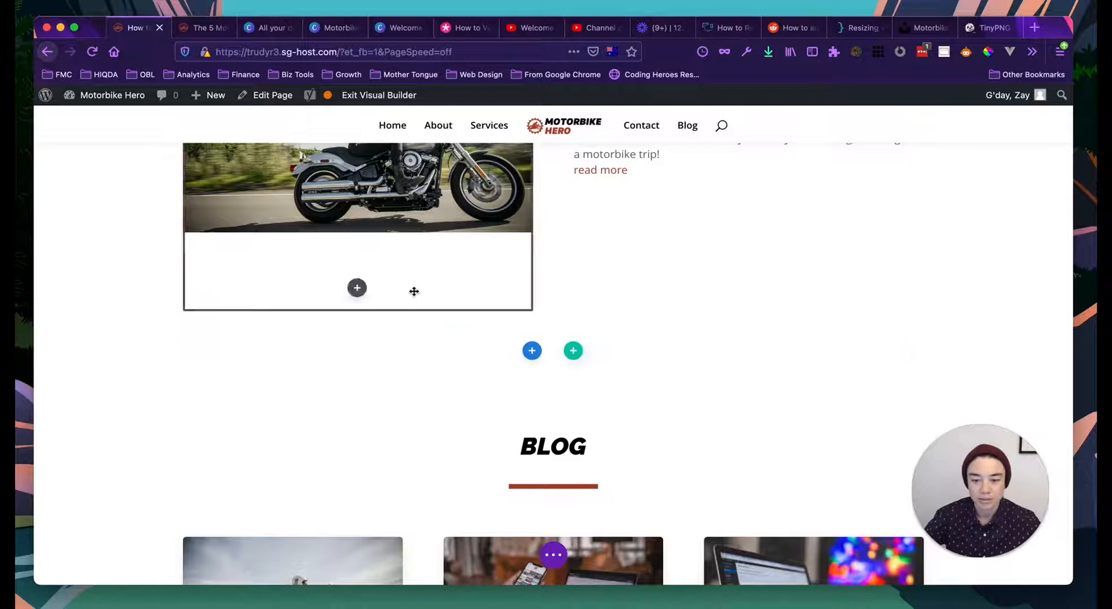
{"action": "left_click_drag", "start_coordinate": [413, 292], "coordinate": [410, 261]}
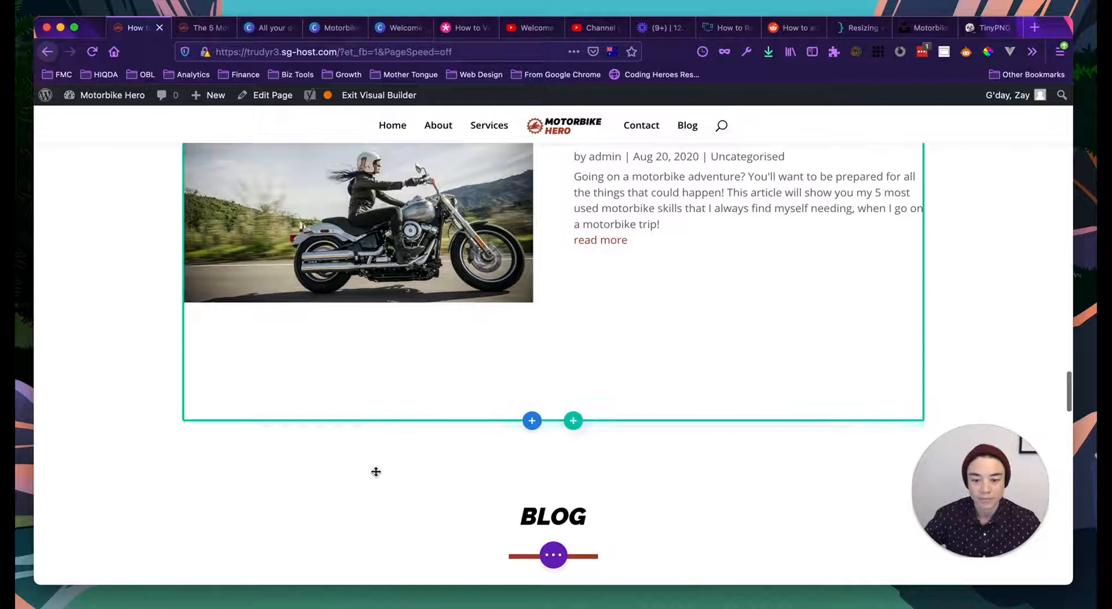
Step: Give the latest article section the background colour #f3f2ed, save the section settings and check it against the blog section
{"action": "scroll", "coordinate": [255, 454], "scroll_direction": "down", "scroll_amount": 5}
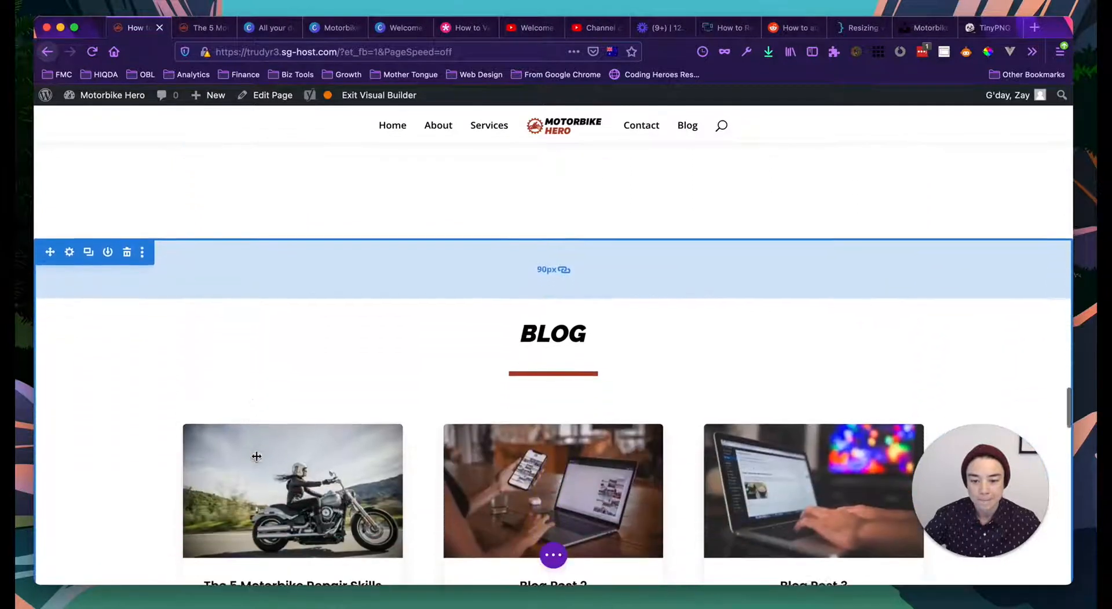
{"action": "scroll", "coordinate": [141, 260], "scroll_direction": "down", "scroll_amount": 12}
{"action": "scroll", "coordinate": [142, 261], "scroll_direction": "up", "scroll_amount": 15}
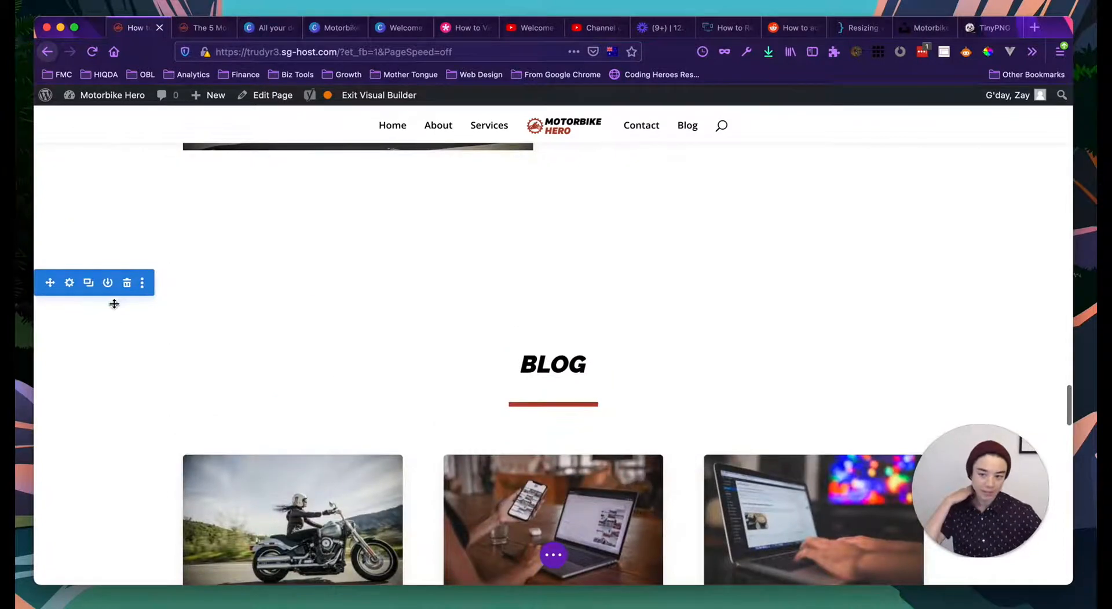
{"action": "scroll", "coordinate": [114, 304], "scroll_direction": "up", "scroll_amount": 12}
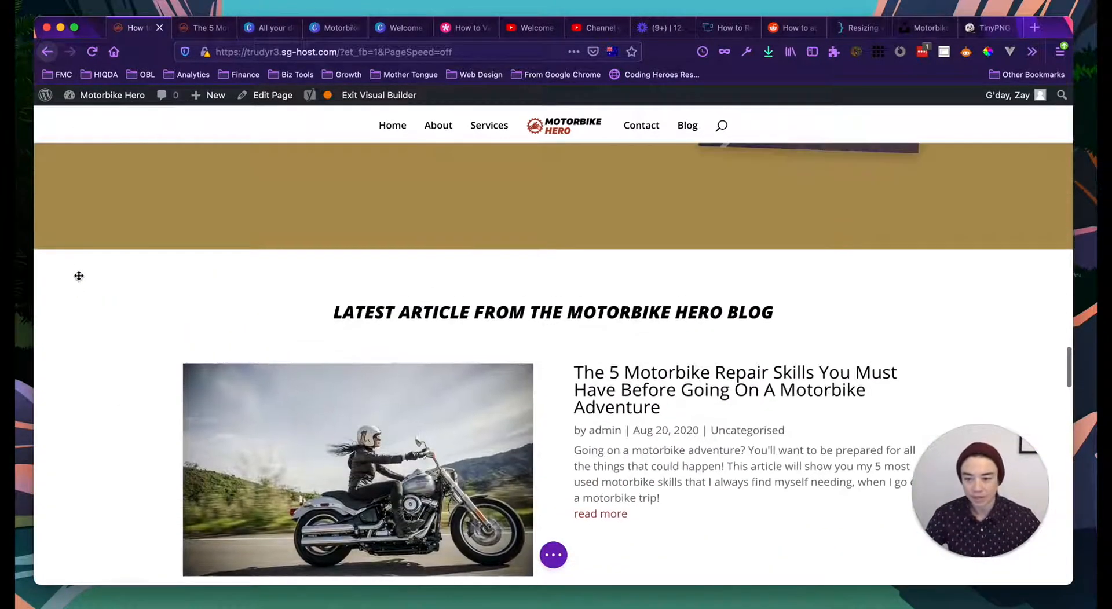
{"action": "left_click", "coordinate": [69, 265]}
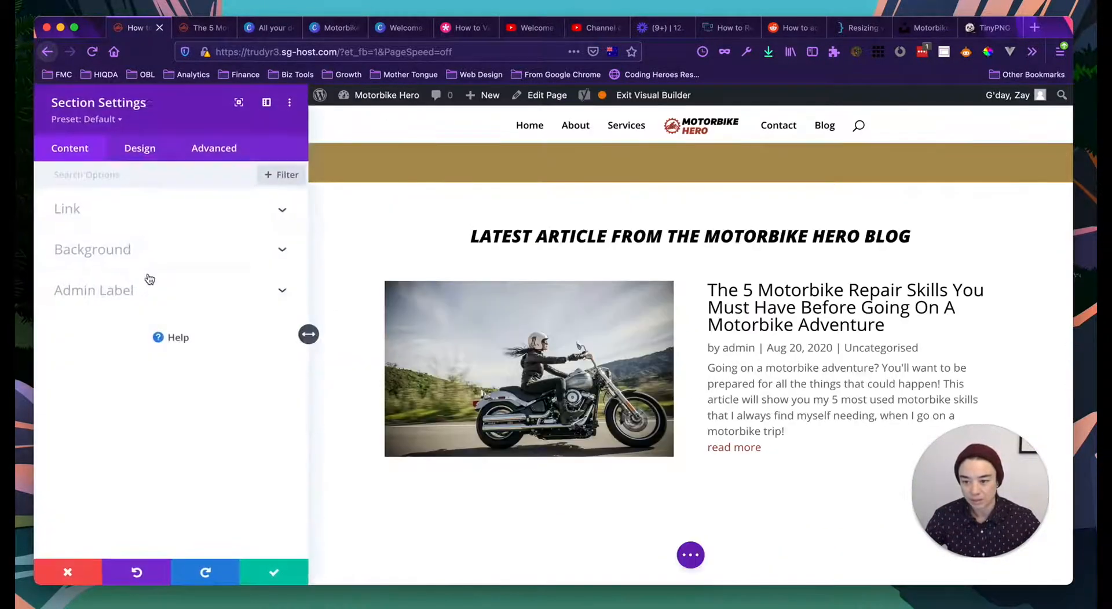
{"action": "left_click", "coordinate": [134, 246]}
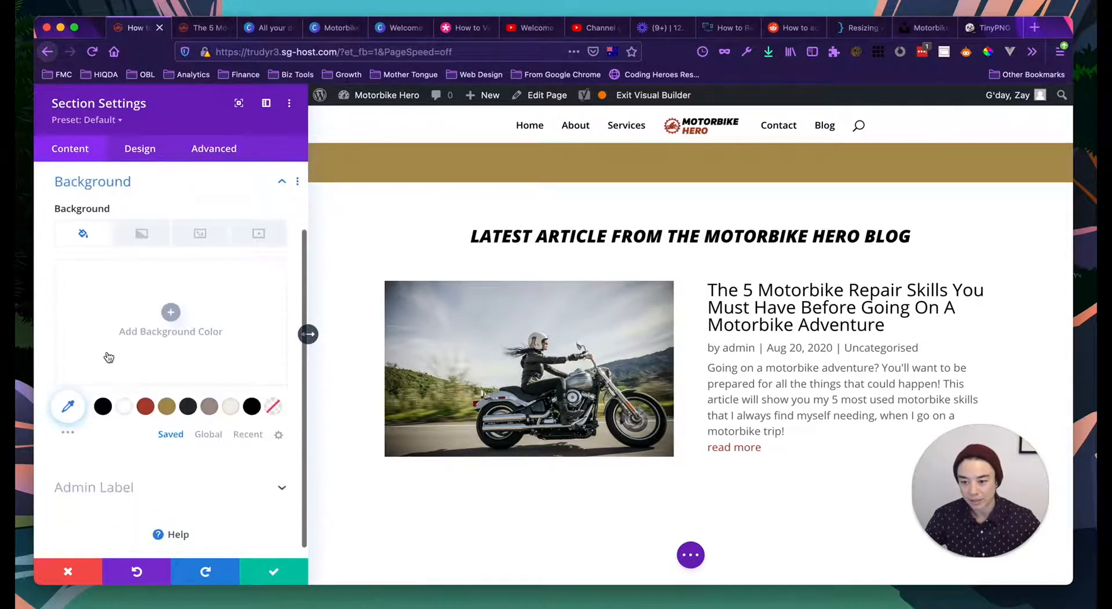
{"action": "left_click", "coordinate": [124, 406]}
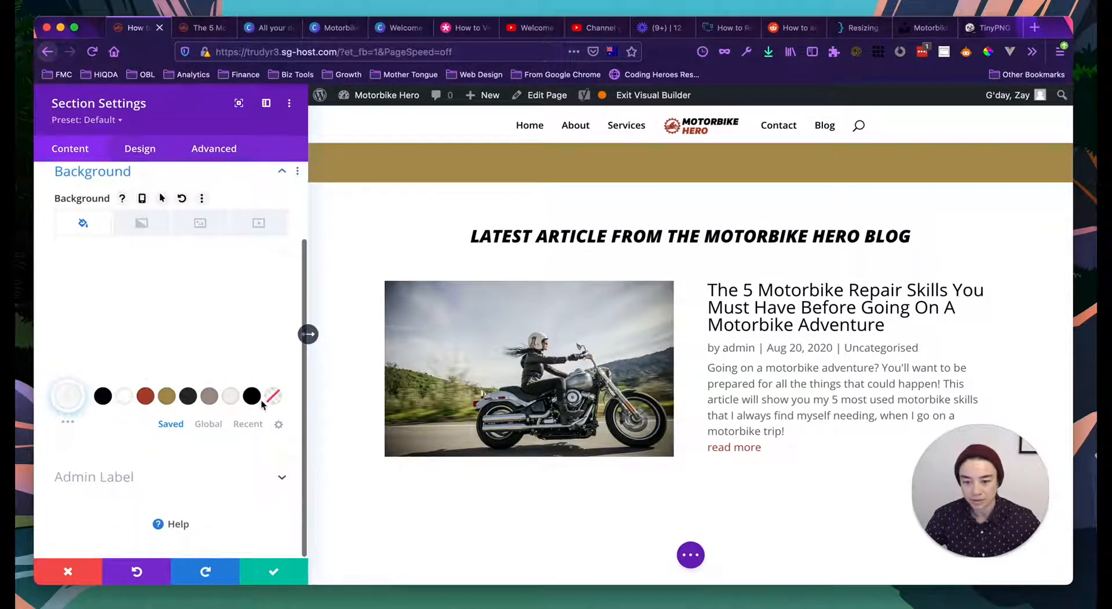
{"action": "left_click", "coordinate": [231, 398]}
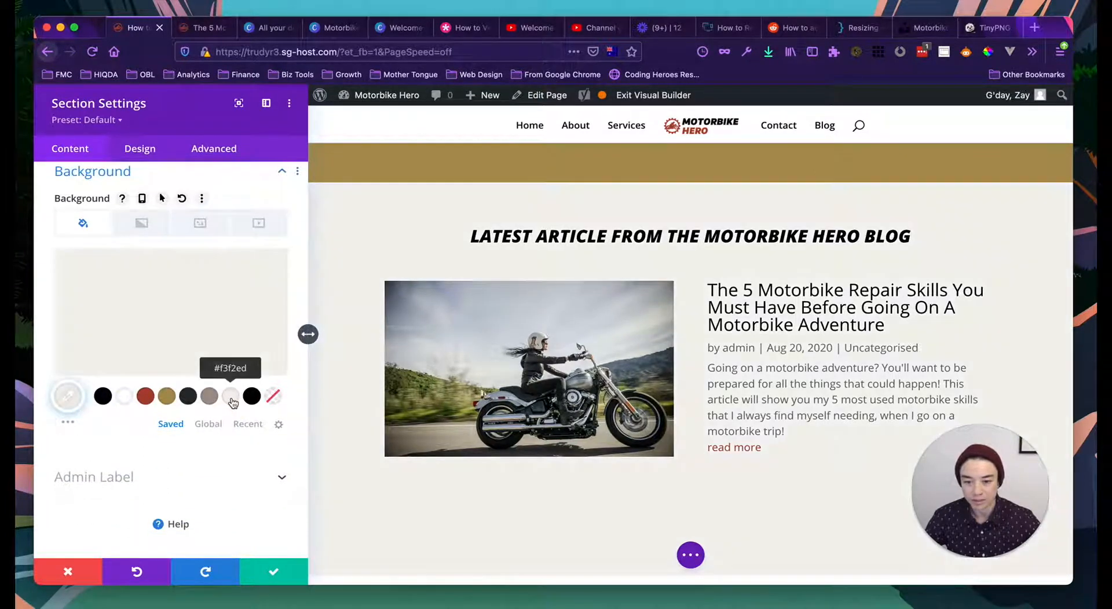
{"action": "left_click", "coordinate": [273, 572]}
{"action": "scroll", "coordinate": [307, 456], "scroll_direction": "down", "scroll_amount": 6}
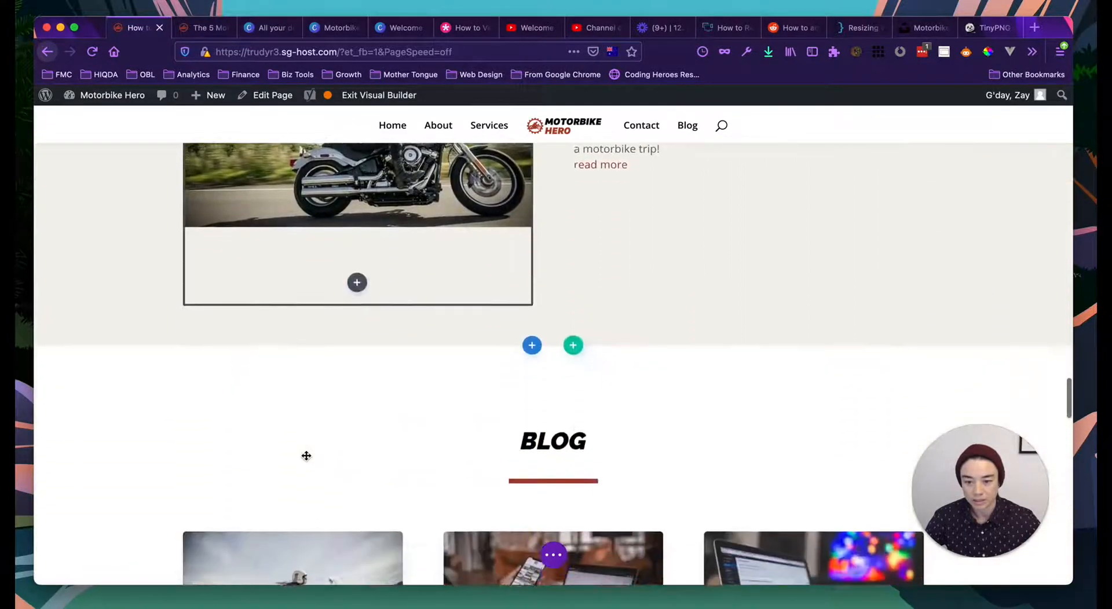
{"action": "scroll", "coordinate": [306, 456], "scroll_direction": "down", "scroll_amount": 4}
{"action": "scroll", "coordinate": [306, 459], "scroll_direction": "up", "scroll_amount": 8}
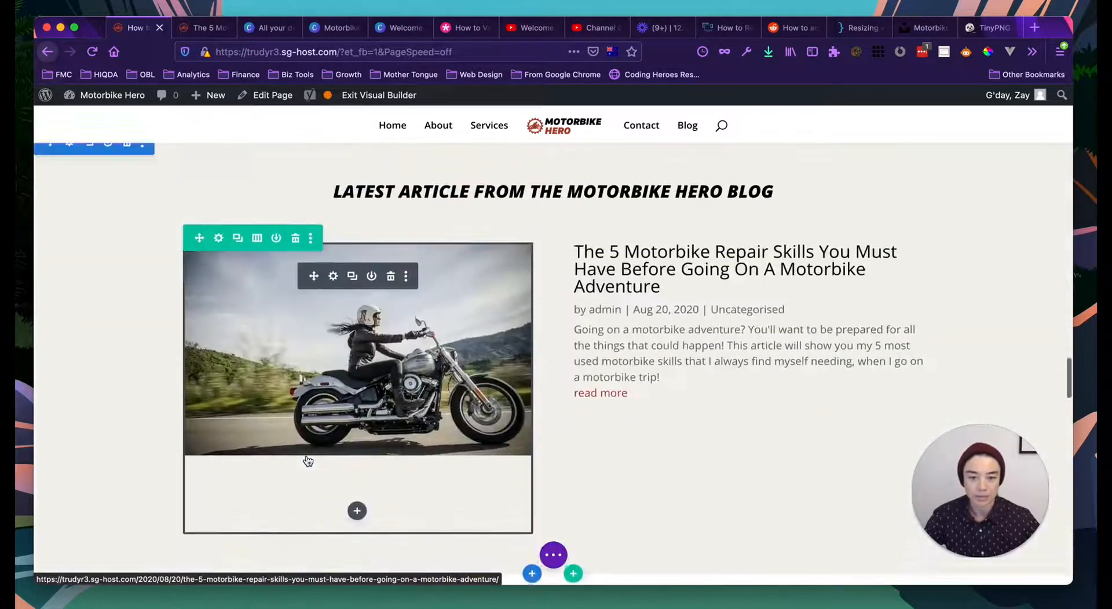
Step: Open the settings of the Blog module that shows the three-column post grid and find its post offset setting
{"action": "scroll", "coordinate": [306, 460], "scroll_direction": "down", "scroll_amount": 5}
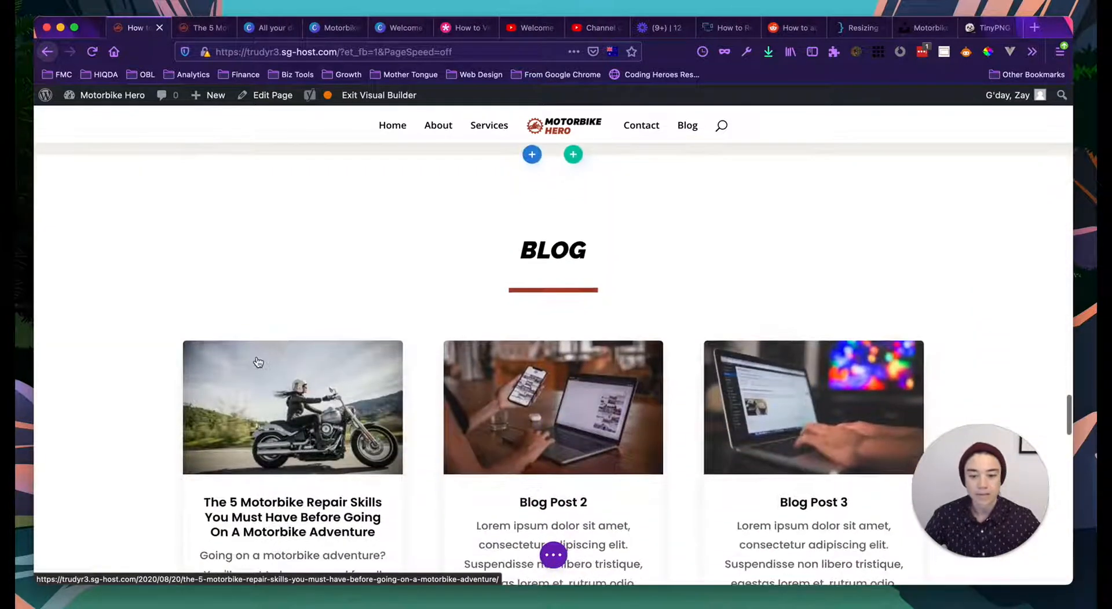
{"action": "scroll", "coordinate": [258, 362], "scroll_direction": "down", "scroll_amount": 3}
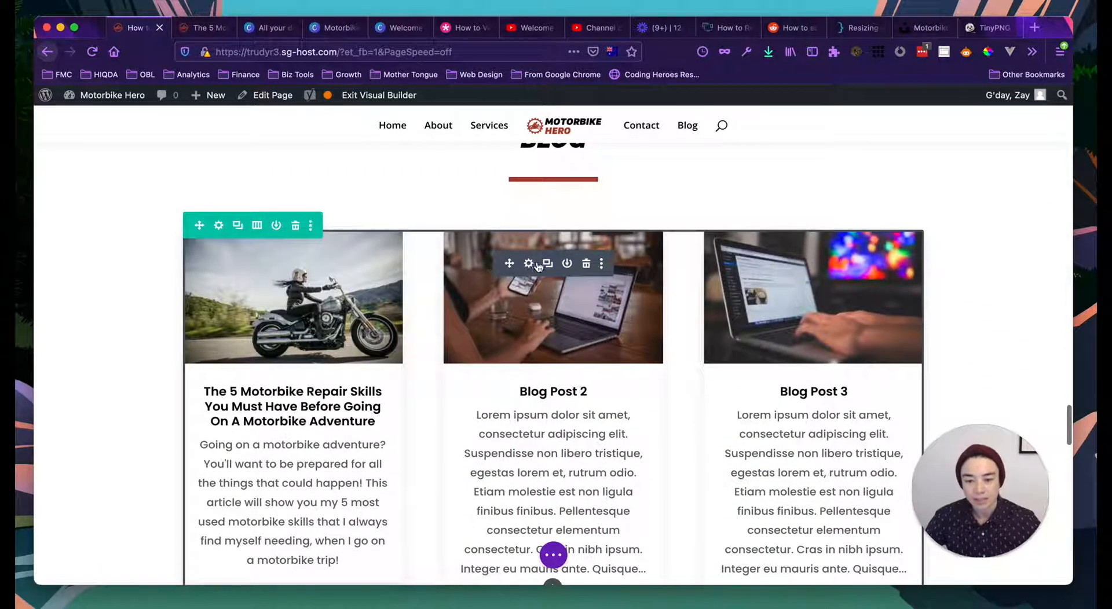
{"action": "left_click", "coordinate": [529, 265]}
{"action": "scroll", "coordinate": [181, 405], "scroll_direction": "down", "scroll_amount": 4}
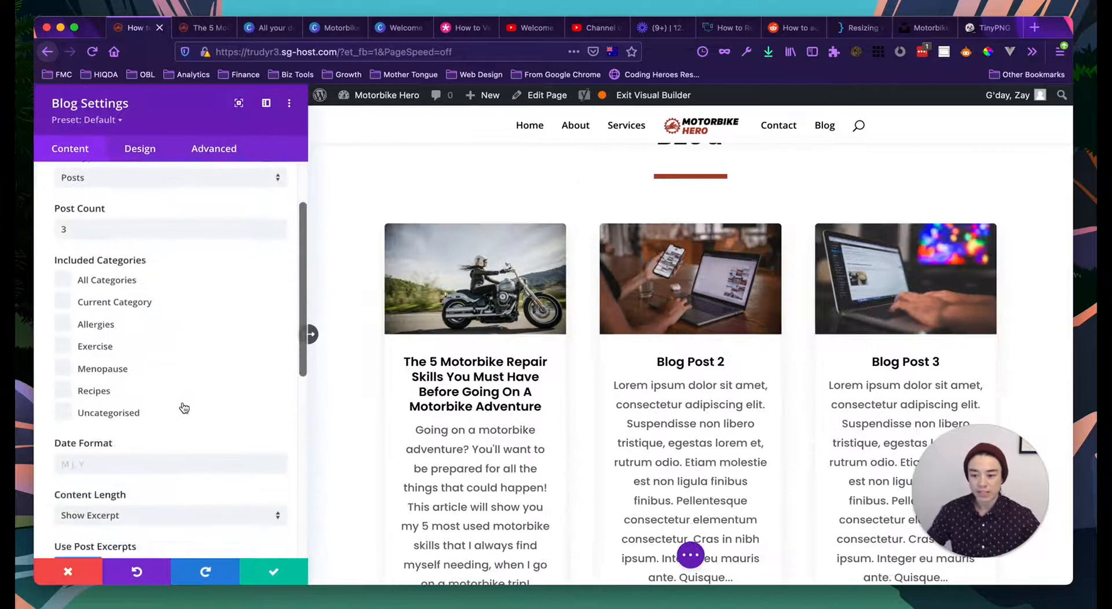
{"action": "scroll", "coordinate": [183, 408], "scroll_direction": "up", "scroll_amount": 3}
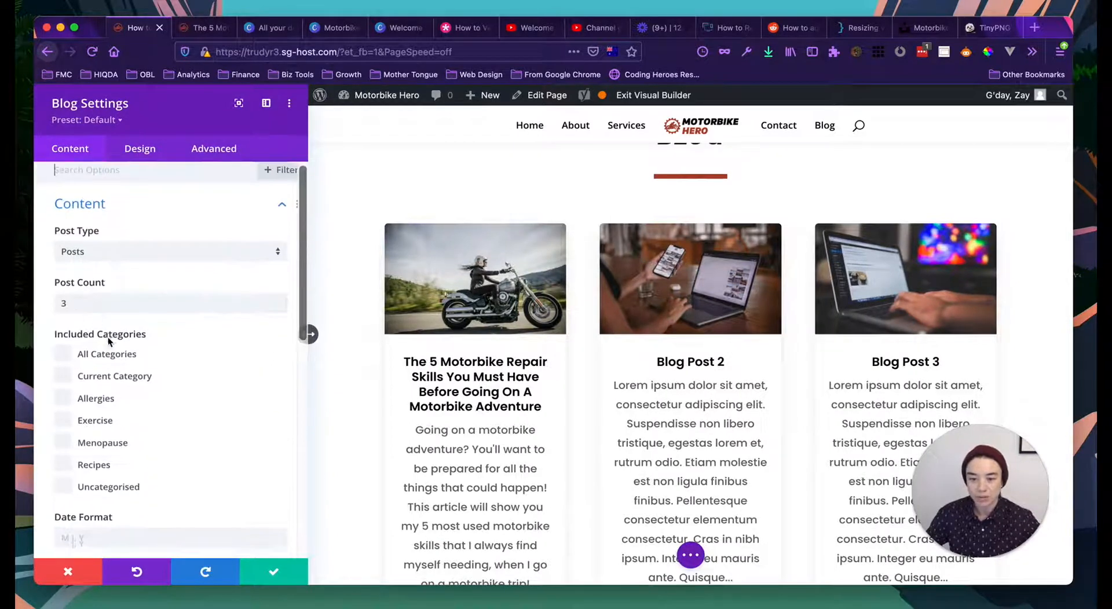
{"action": "scroll", "coordinate": [108, 337], "scroll_direction": "down", "scroll_amount": 6}
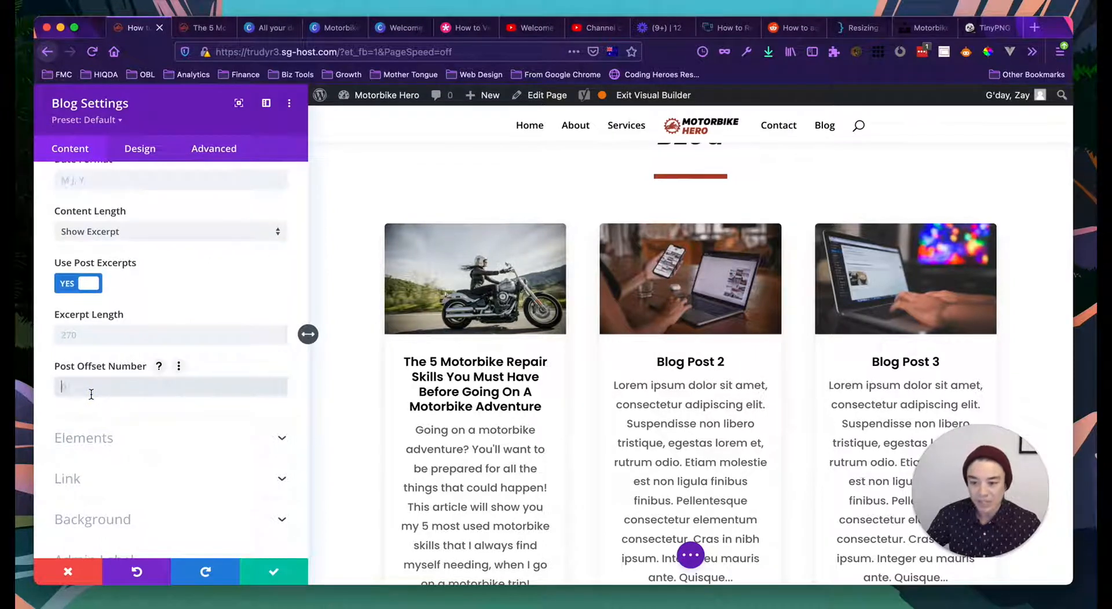
Step: Try a Post Offset Number of 1 on the blog grid, check the result and clear the offset again
{"action": "type", "text": "1"}
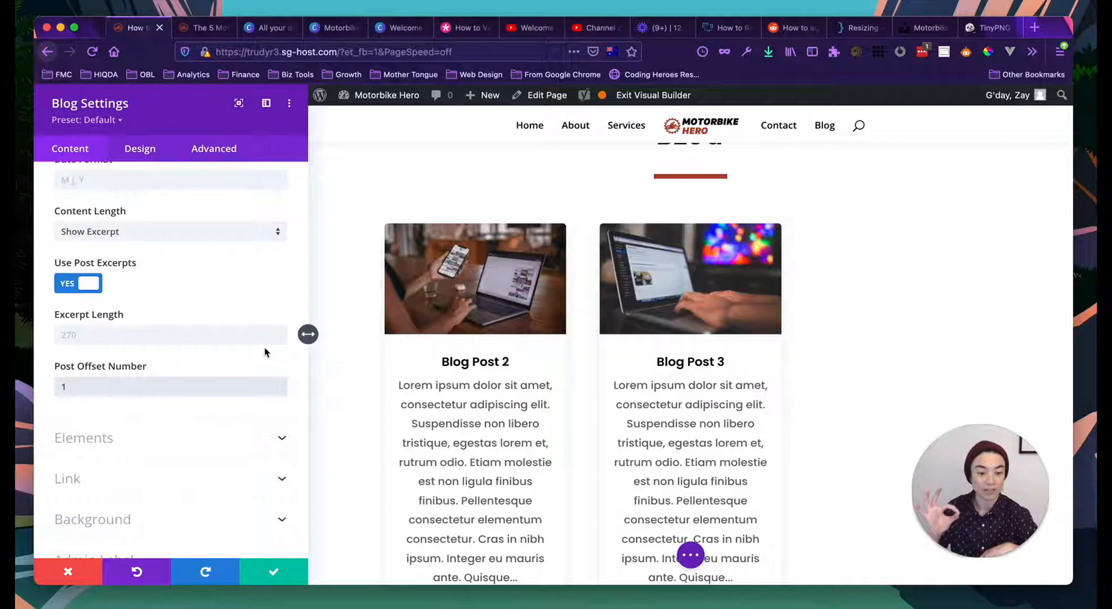
{"action": "scroll", "coordinate": [365, 398], "scroll_direction": "up", "scroll_amount": 6}
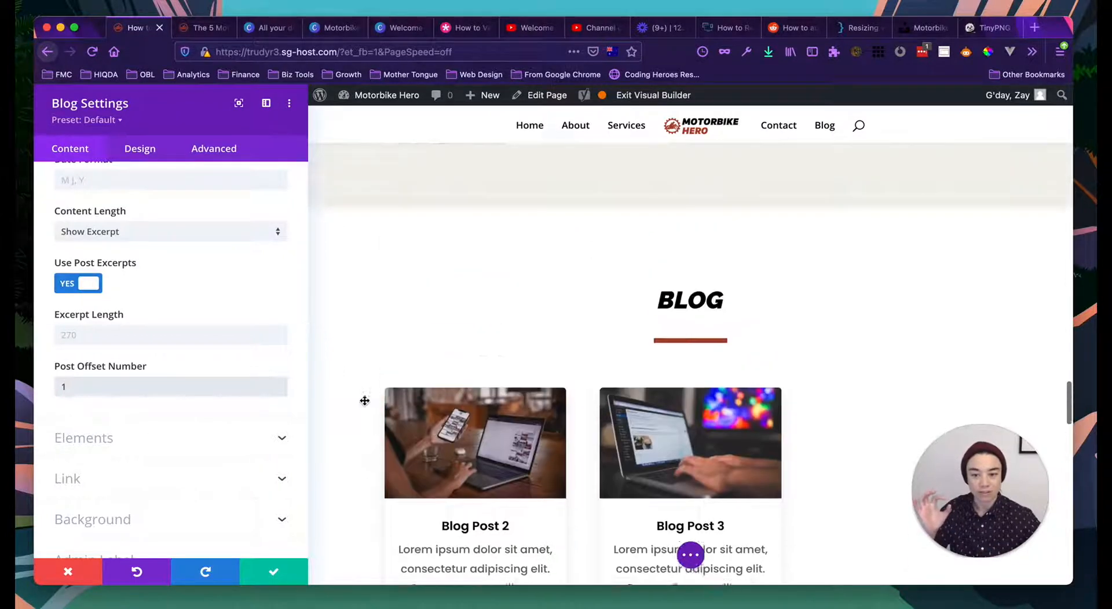
{"action": "scroll", "coordinate": [353, 509], "scroll_direction": "down", "scroll_amount": 5}
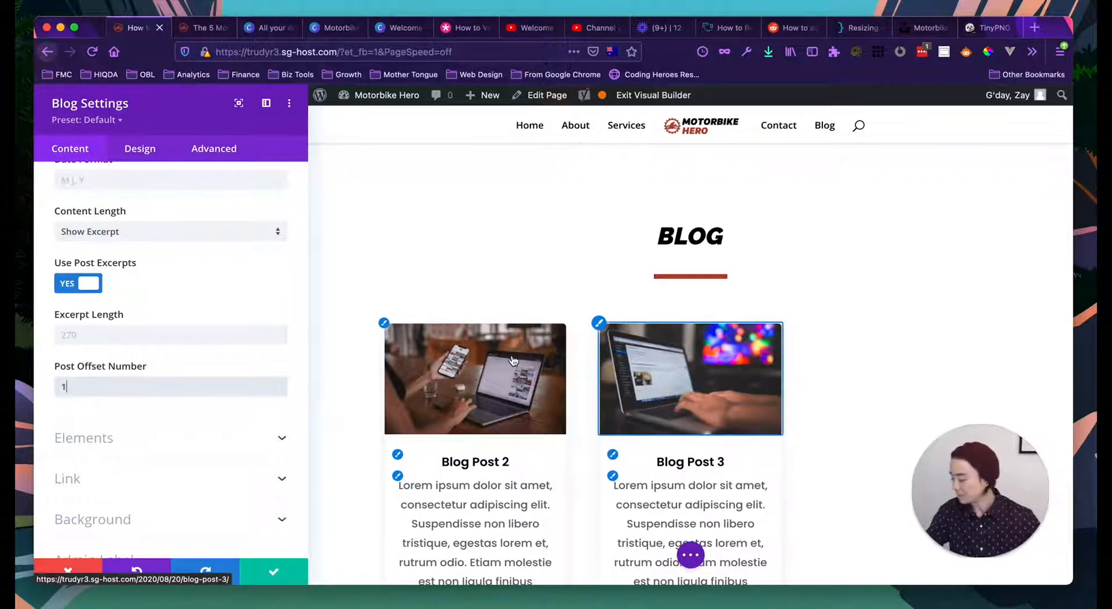
{"action": "scroll", "coordinate": [154, 387], "scroll_direction": "down", "scroll_amount": 1}
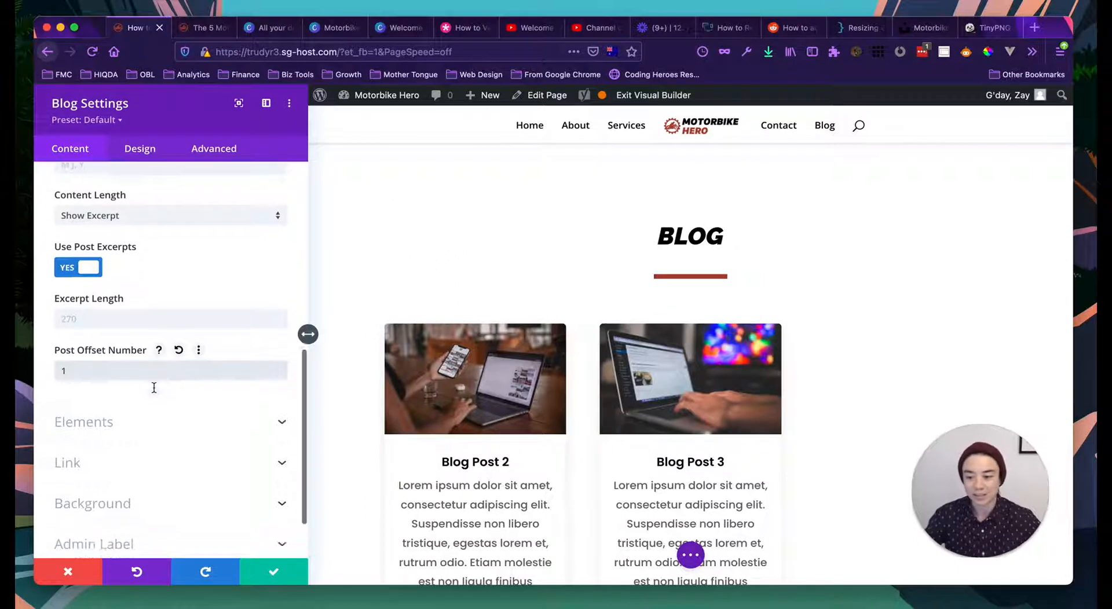
{"action": "scroll", "coordinate": [139, 391], "scroll_direction": "down", "scroll_amount": 3}
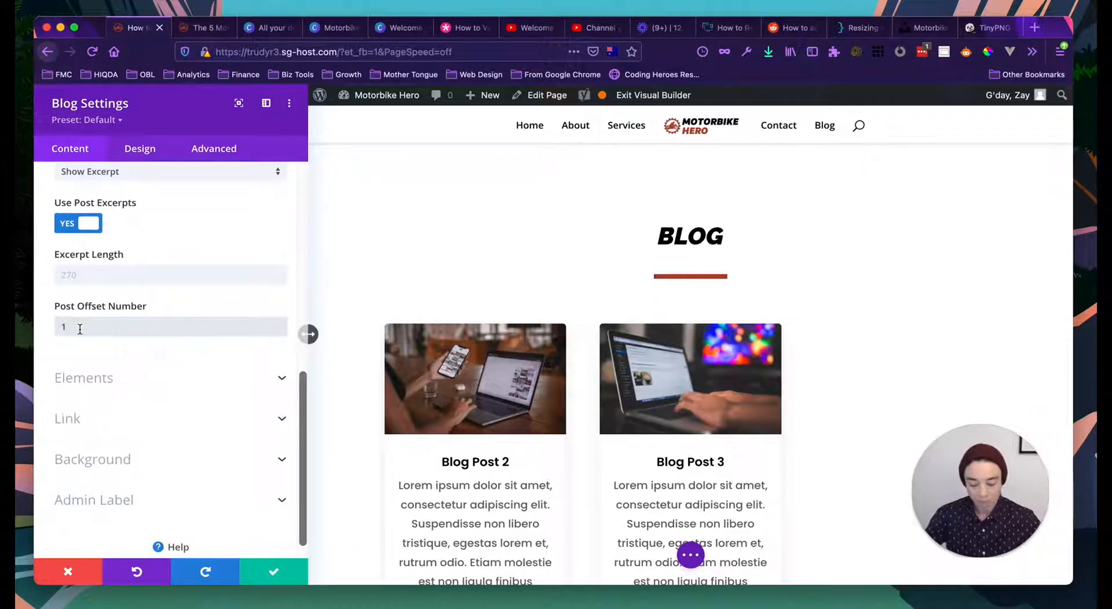
{"action": "type", "text": "\\0"}
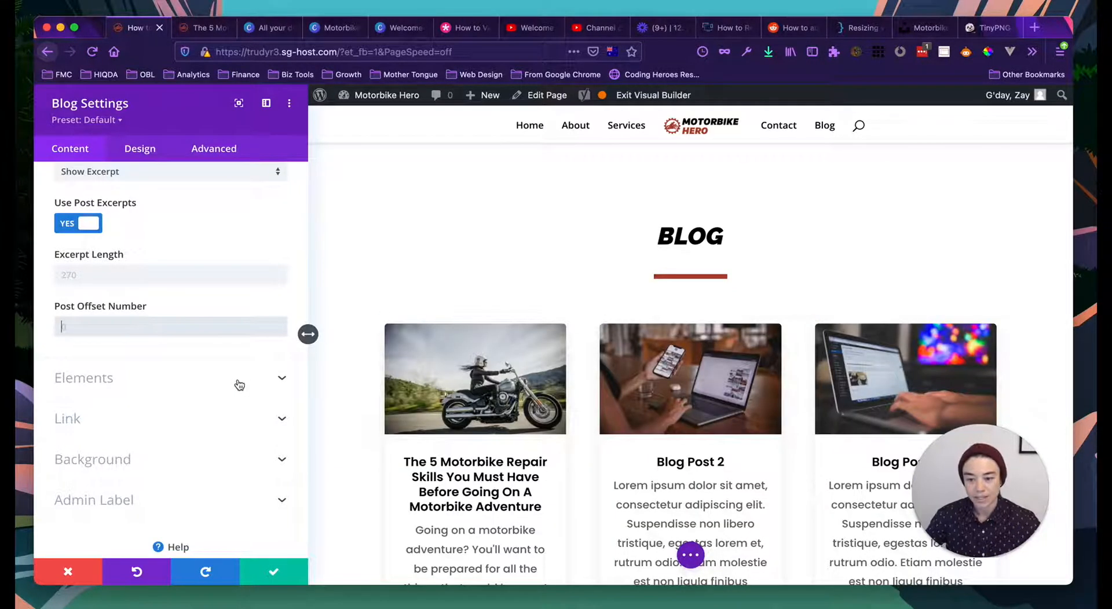
Step: Turn on the Read More button for the posts in the blog grid
{"action": "left_click", "coordinate": [240, 385]}
{"action": "scroll", "coordinate": [525, 333], "scroll_direction": "down", "scroll_amount": 2}
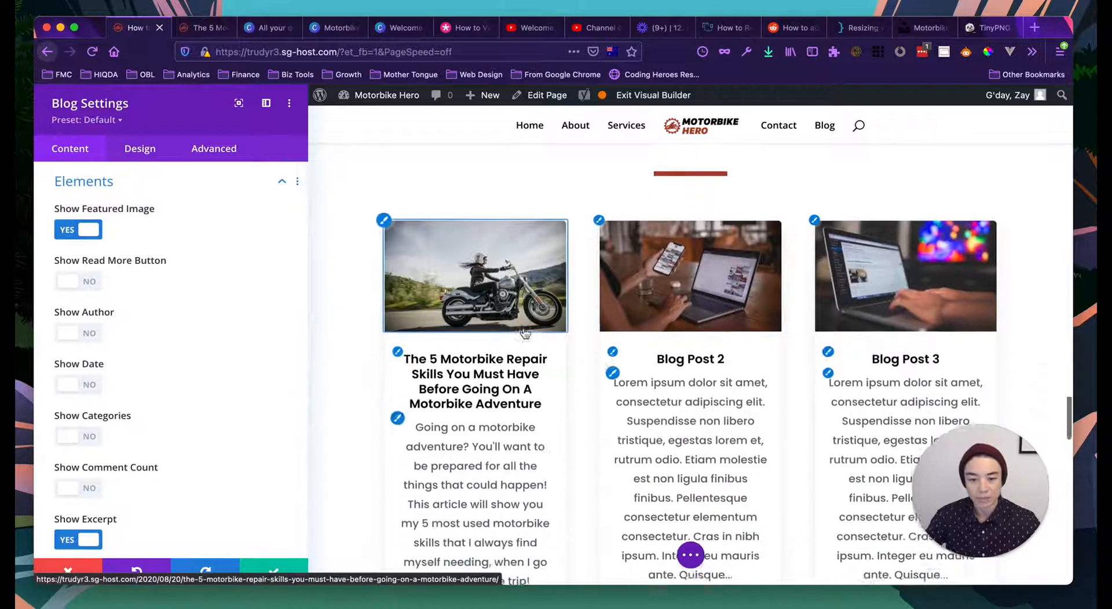
{"action": "scroll", "coordinate": [525, 333], "scroll_direction": "down", "scroll_amount": 2}
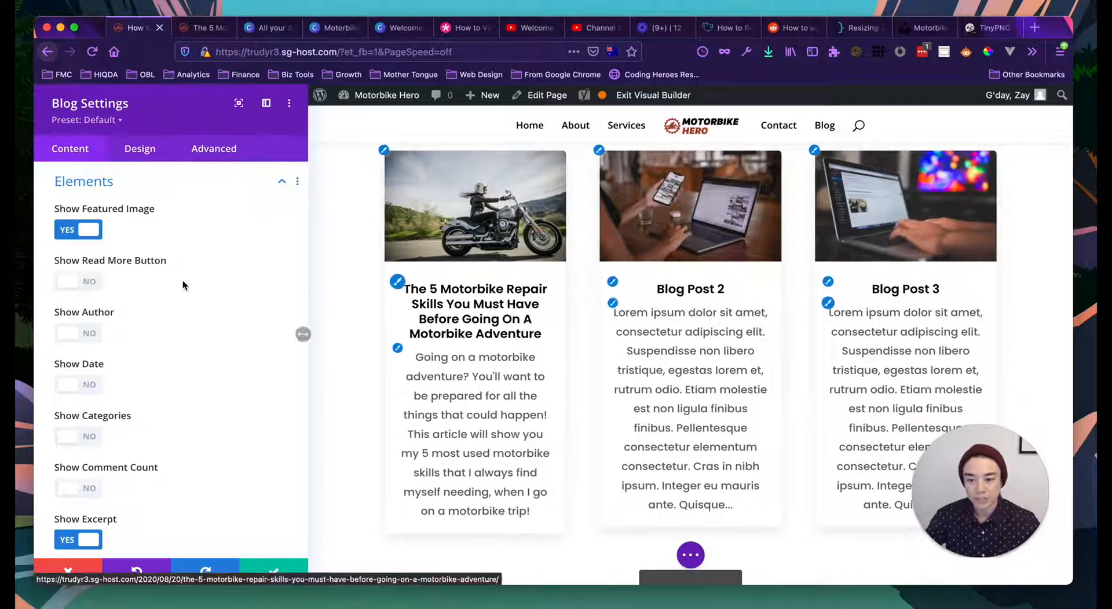
{"action": "left_click", "coordinate": [79, 284]}
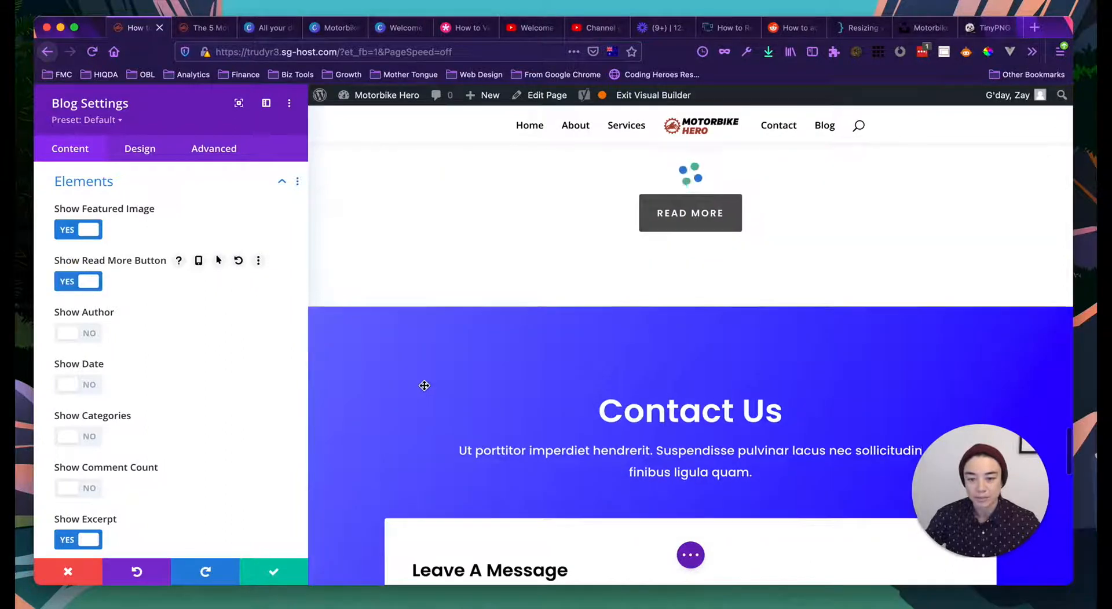
{"action": "scroll", "coordinate": [426, 391], "scroll_direction": "down", "scroll_amount": 4}
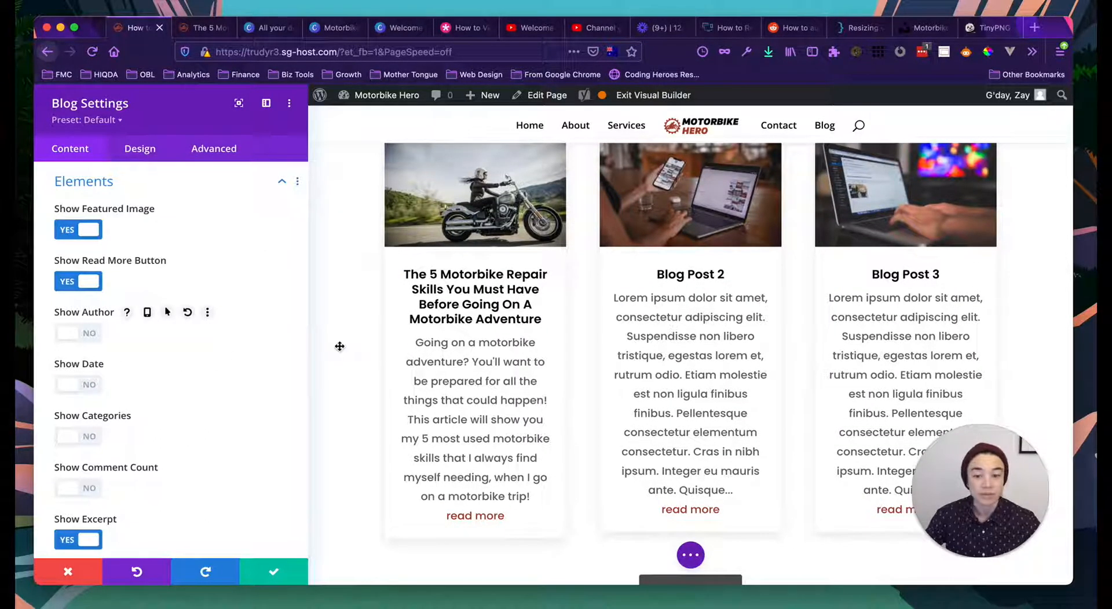
Step: Show the author, date and categories on the blog grid's posts
{"action": "left_click", "coordinate": [76, 335]}
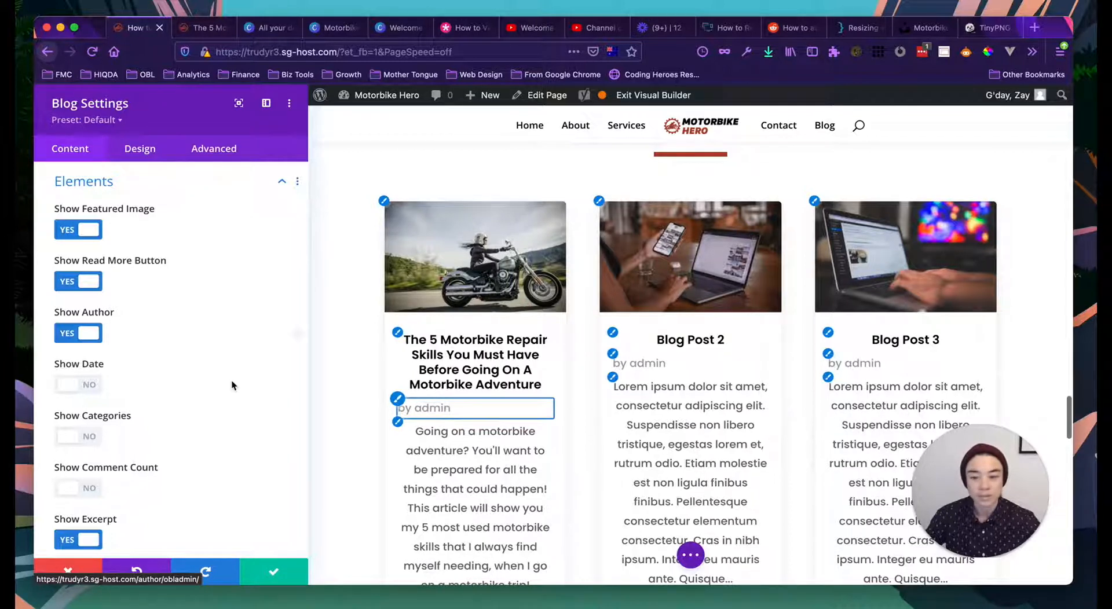
{"action": "scroll", "coordinate": [134, 393], "scroll_direction": "down", "scroll_amount": 1}
{"action": "left_click", "coordinate": [81, 365]}
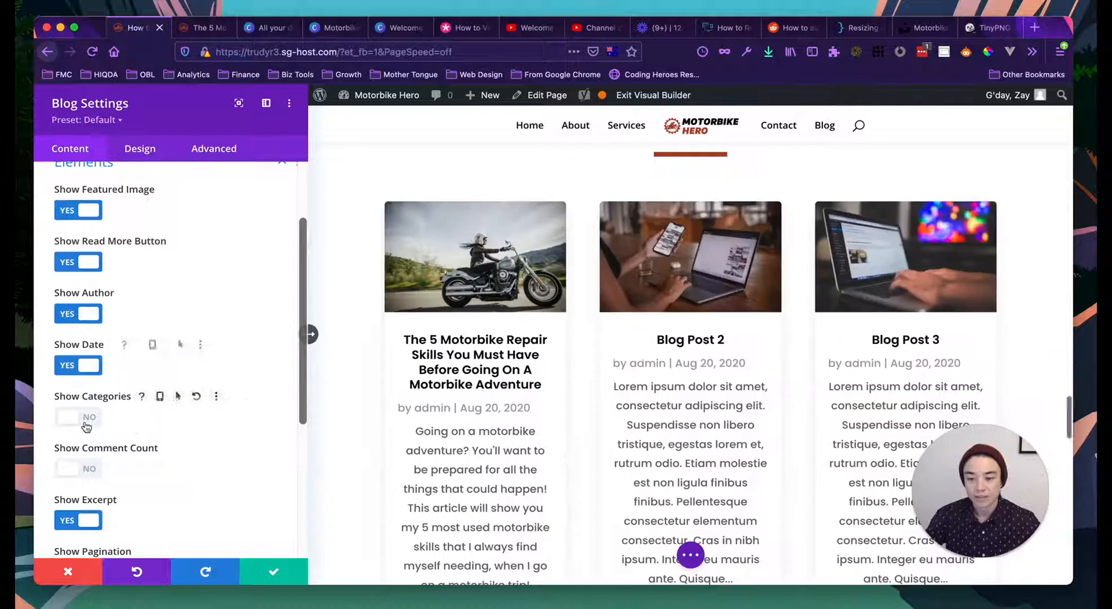
{"action": "left_click", "coordinate": [75, 417]}
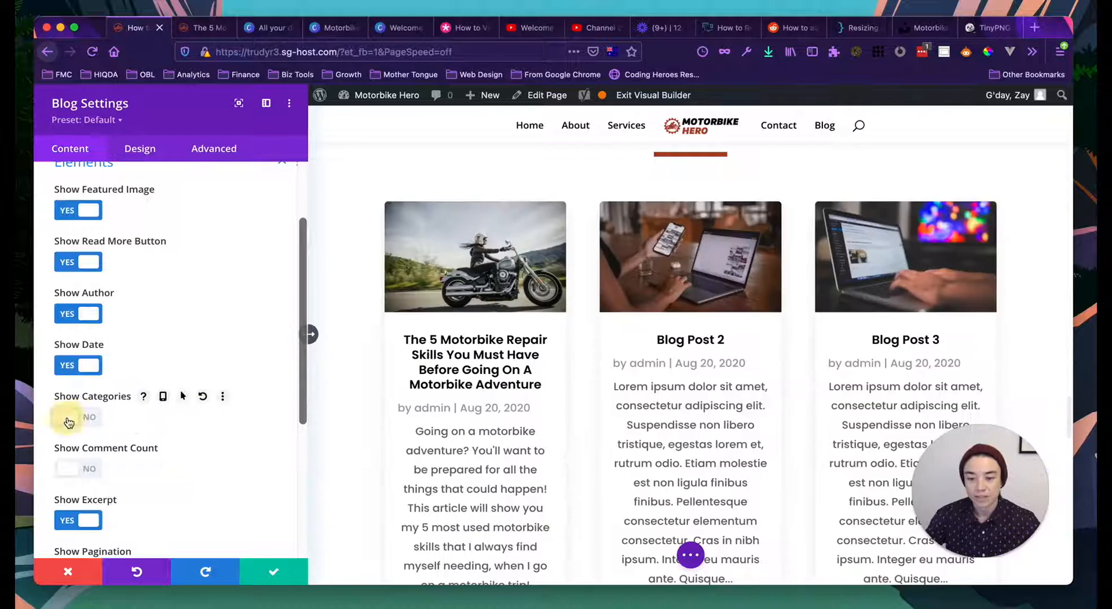
{"action": "scroll", "coordinate": [411, 483], "scroll_direction": "down", "scroll_amount": 2}
{"action": "scroll", "coordinate": [203, 458], "scroll_direction": "down", "scroll_amount": 1}
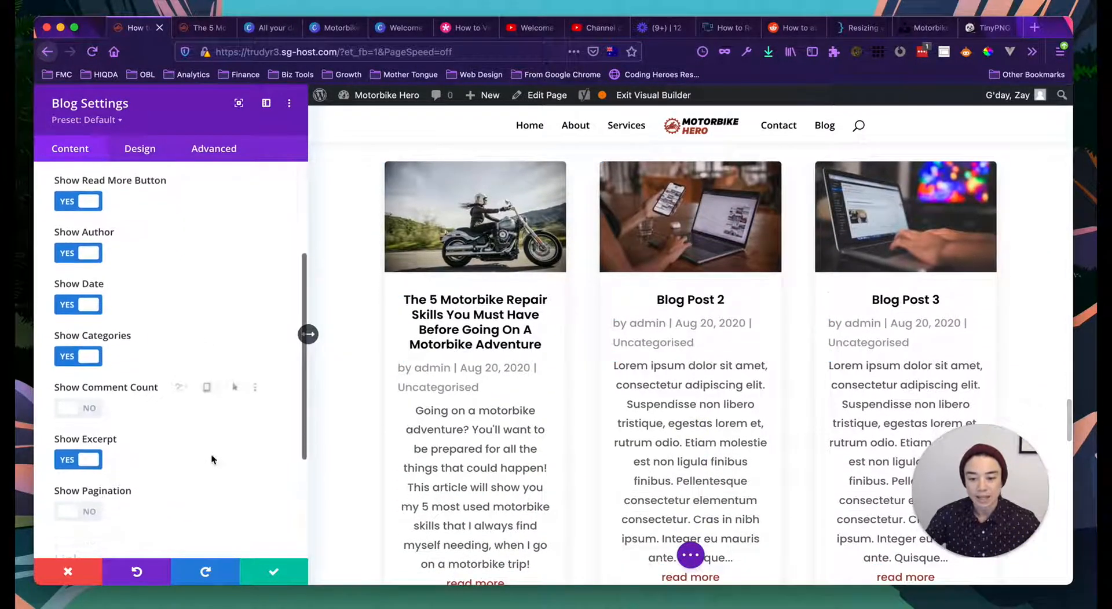
{"action": "scroll", "coordinate": [463, 311], "scroll_direction": "down", "scroll_amount": 1}
{"action": "scroll", "coordinate": [214, 412], "scroll_direction": "down", "scroll_amount": 3}
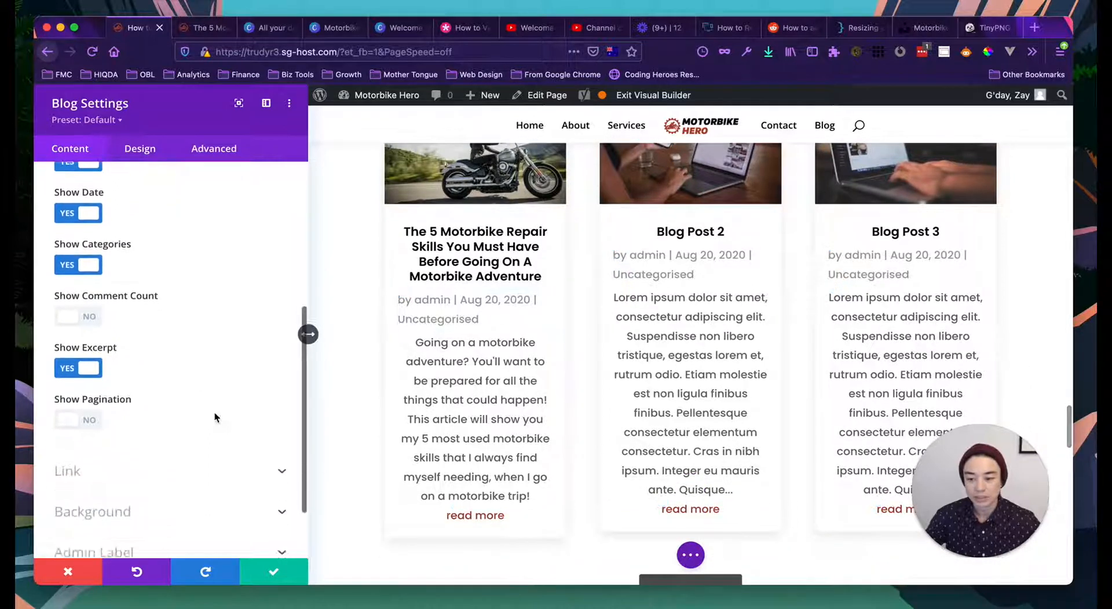
{"action": "scroll", "coordinate": [199, 322], "scroll_direction": "up", "scroll_amount": 4}
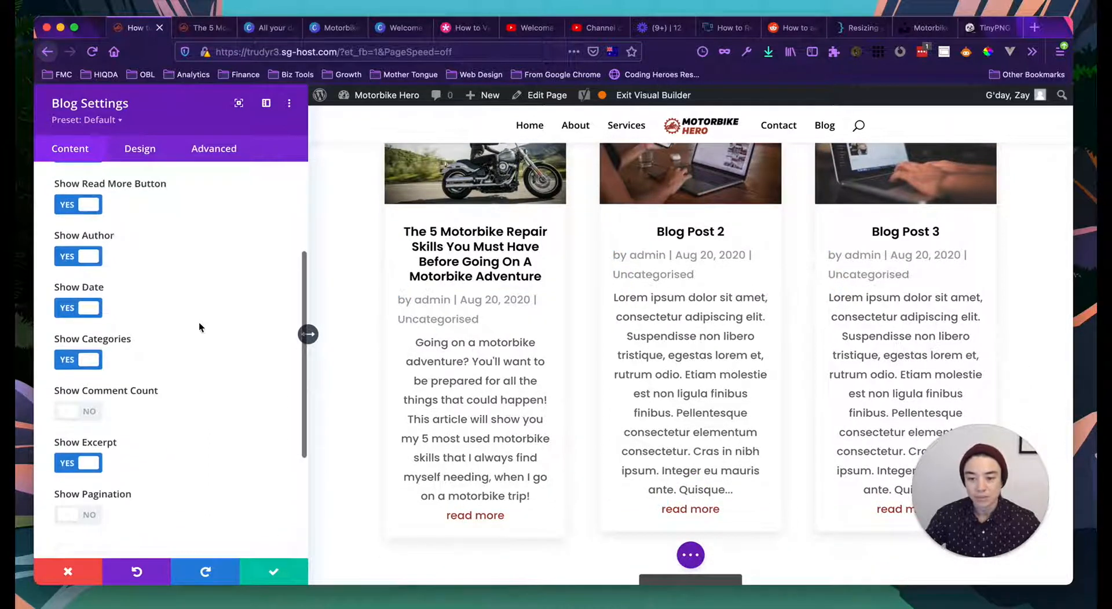
Step: Examine the layout choices in the blog grid's design settings, leaving the layout on Grid
{"action": "left_click", "coordinate": [140, 152]}
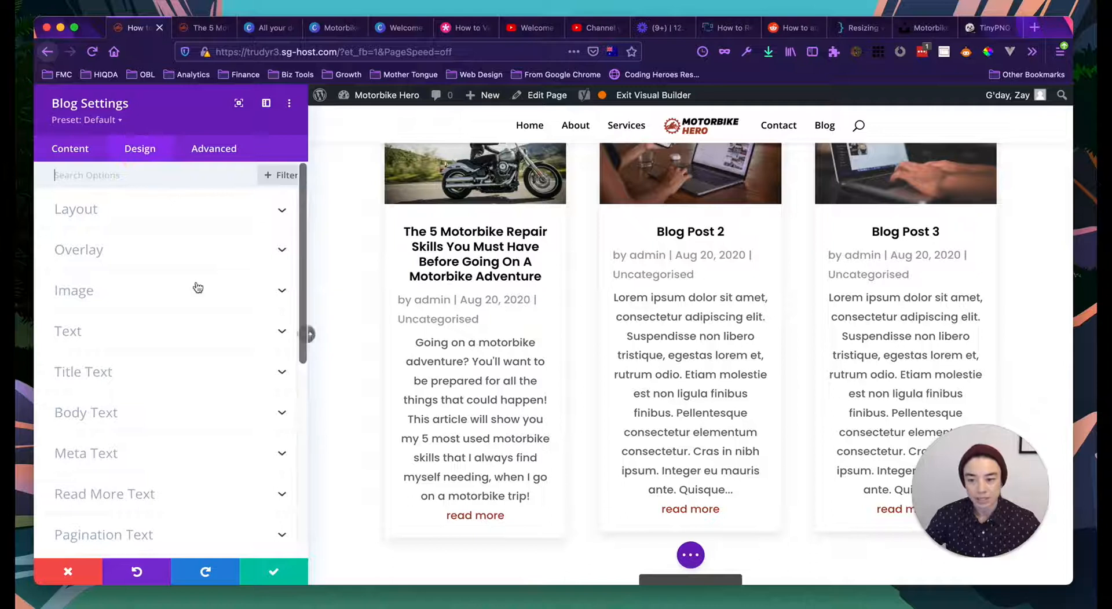
{"action": "scroll", "coordinate": [454, 304], "scroll_direction": "up", "scroll_amount": 1}
{"action": "scroll", "coordinate": [455, 304], "scroll_direction": "up", "scroll_amount": 1}
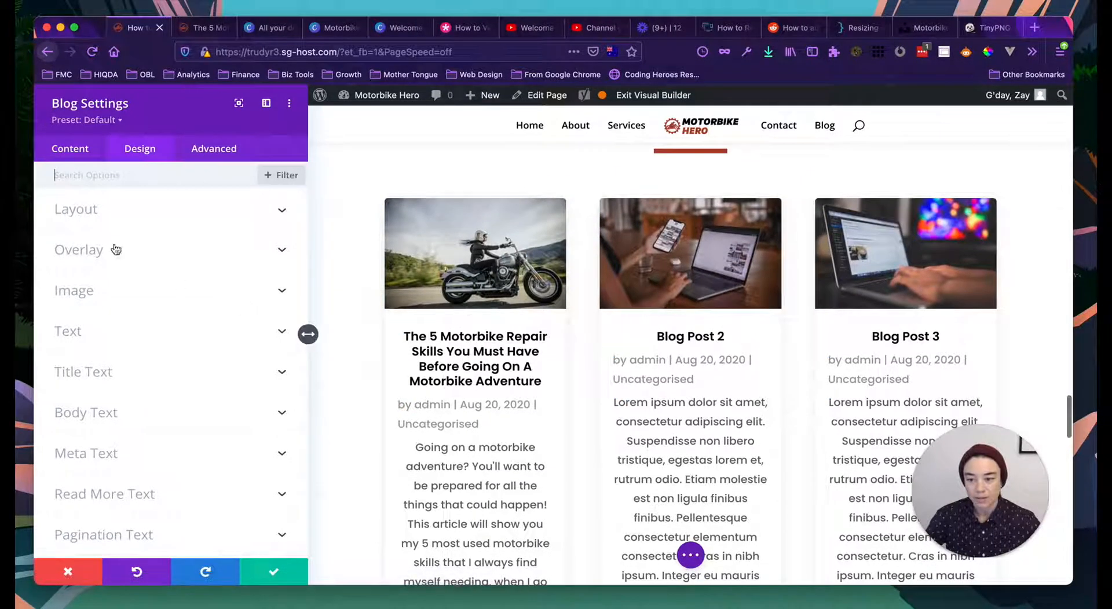
{"action": "left_click", "coordinate": [111, 226]}
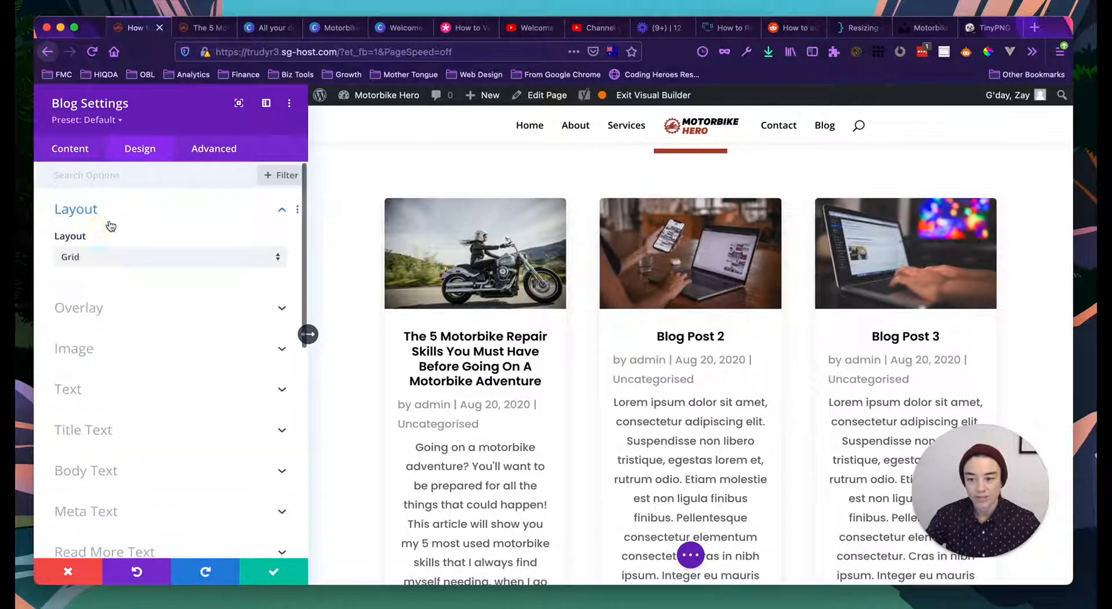
{"action": "left_click", "coordinate": [110, 263]}
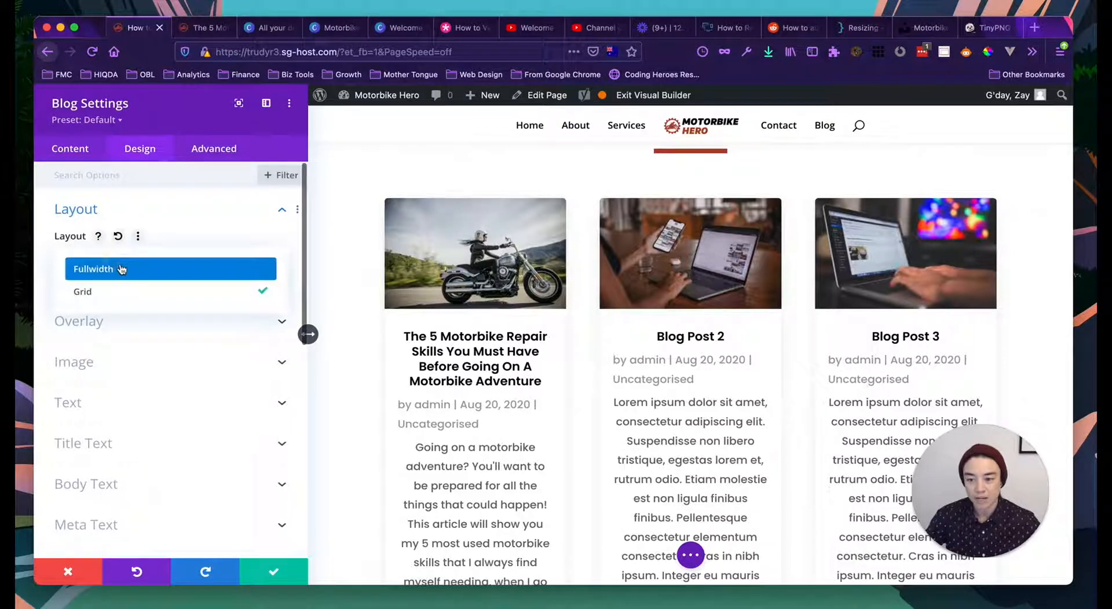
{"action": "left_click", "coordinate": [171, 215]}
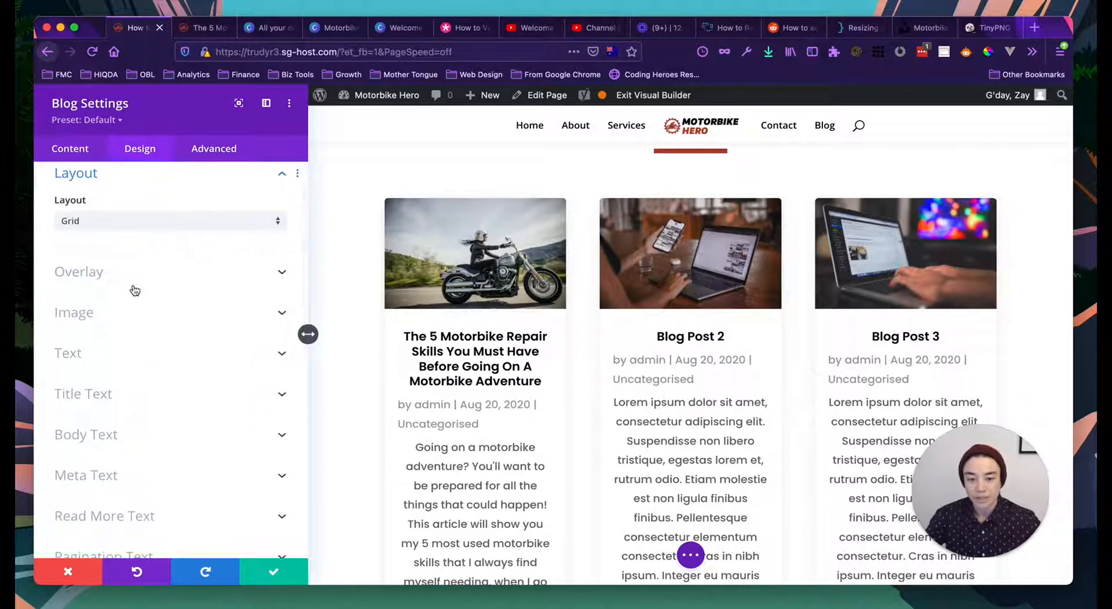
Step: Try the featured image overlay on the blog grid's posts and switch it off again
{"action": "scroll", "coordinate": [140, 292], "scroll_direction": "down", "scroll_amount": 3}
{"action": "left_click", "coordinate": [139, 217]}
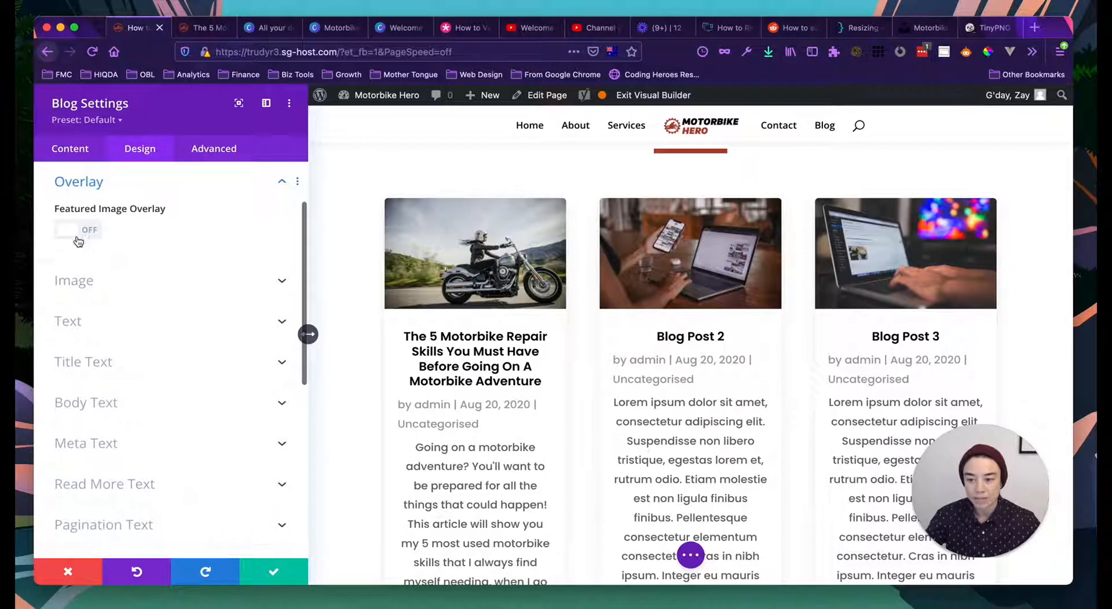
{"action": "left_click", "coordinate": [157, 236]}
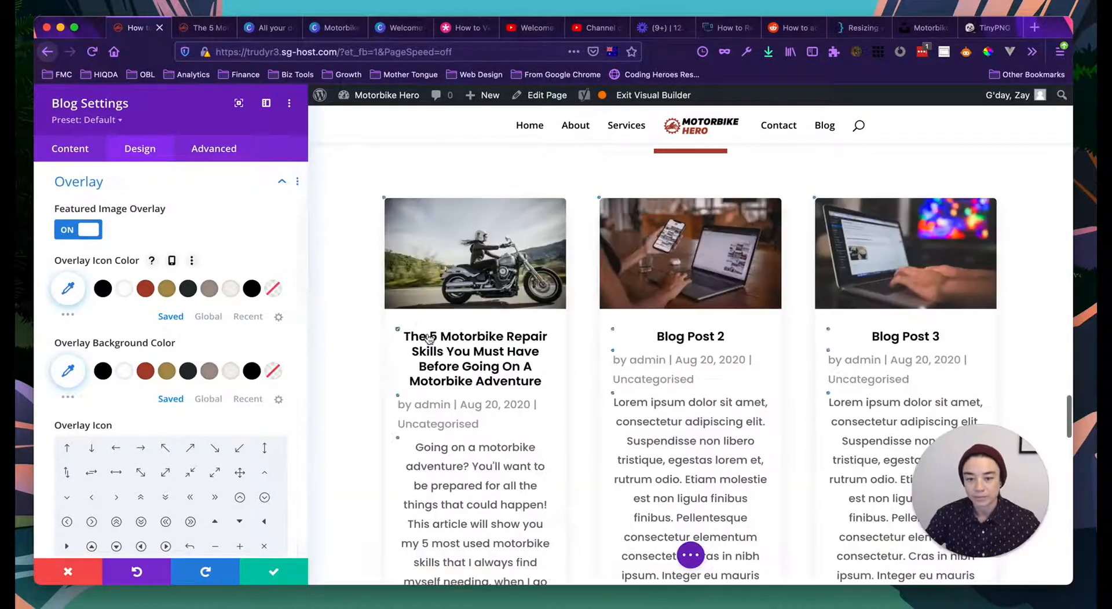
{"action": "scroll", "coordinate": [429, 337], "scroll_direction": "up", "scroll_amount": 1}
{"action": "mouse_move", "coordinate": [489, 308]}
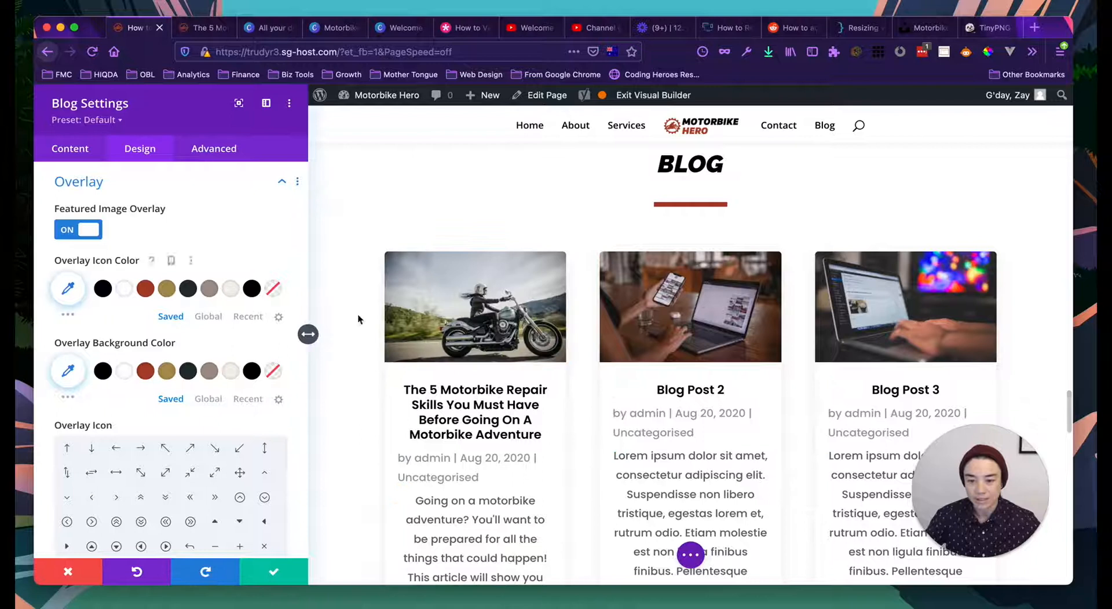
{"action": "mouse_move", "coordinate": [435, 316]}
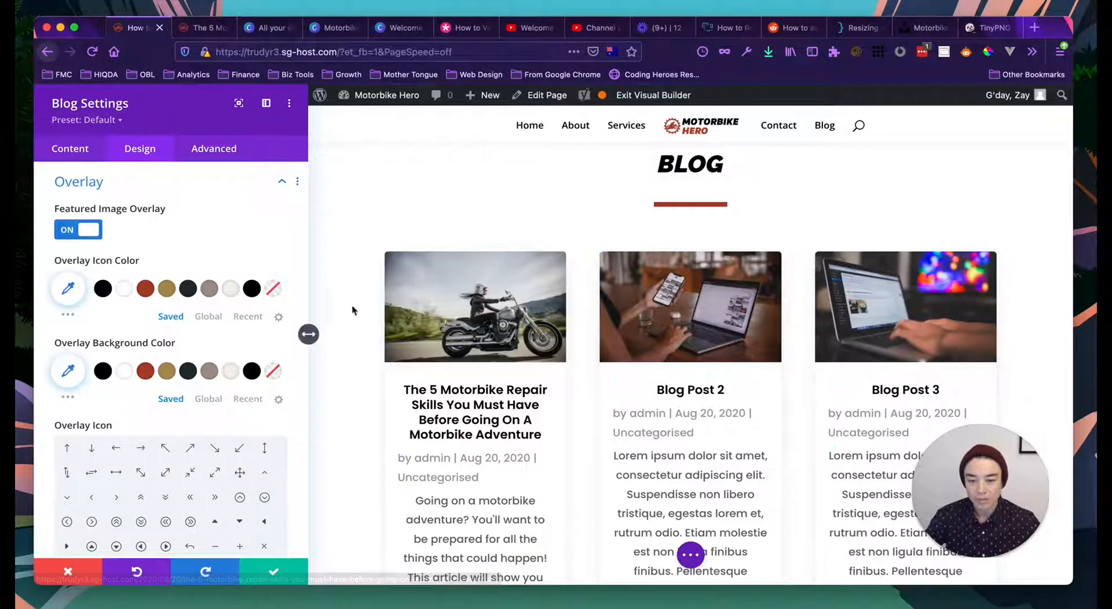
{"action": "left_click", "coordinate": [90, 231]}
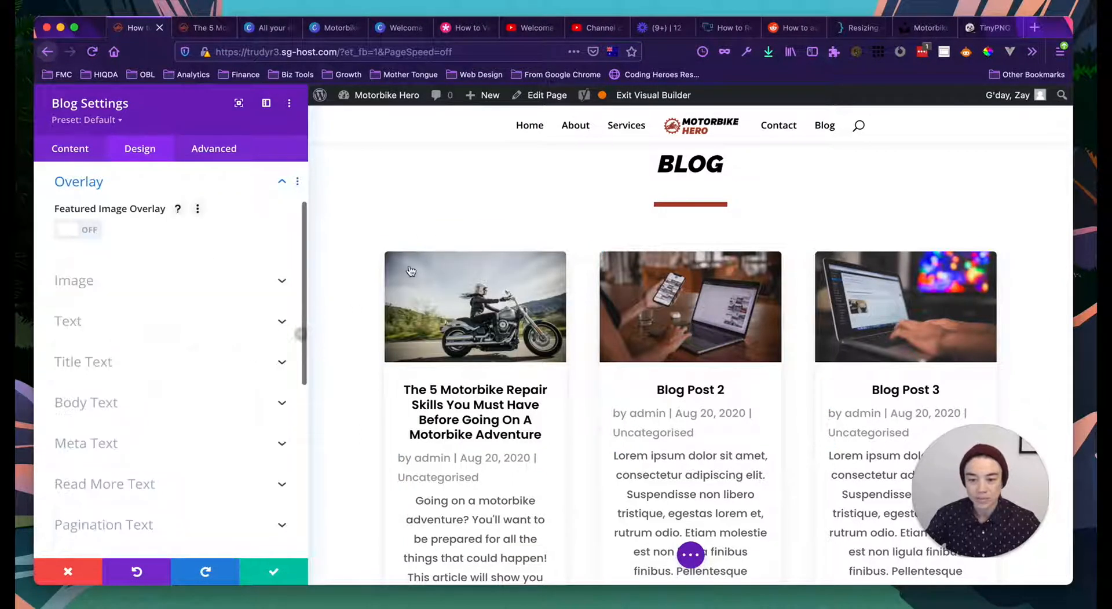
Step: Examine the blog grid's image border, box shadow and filter settings, plus its general text alignment and shadow options
{"action": "scroll", "coordinate": [213, 288], "scroll_direction": "down", "scroll_amount": 1}
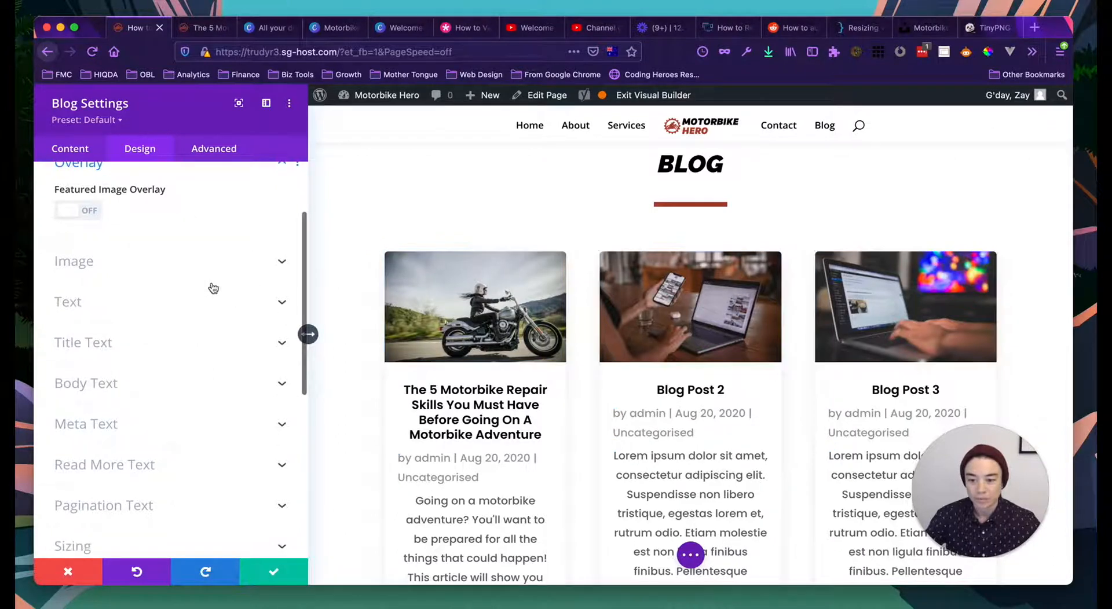
{"action": "scroll", "coordinate": [488, 308], "scroll_direction": "down", "scroll_amount": 2}
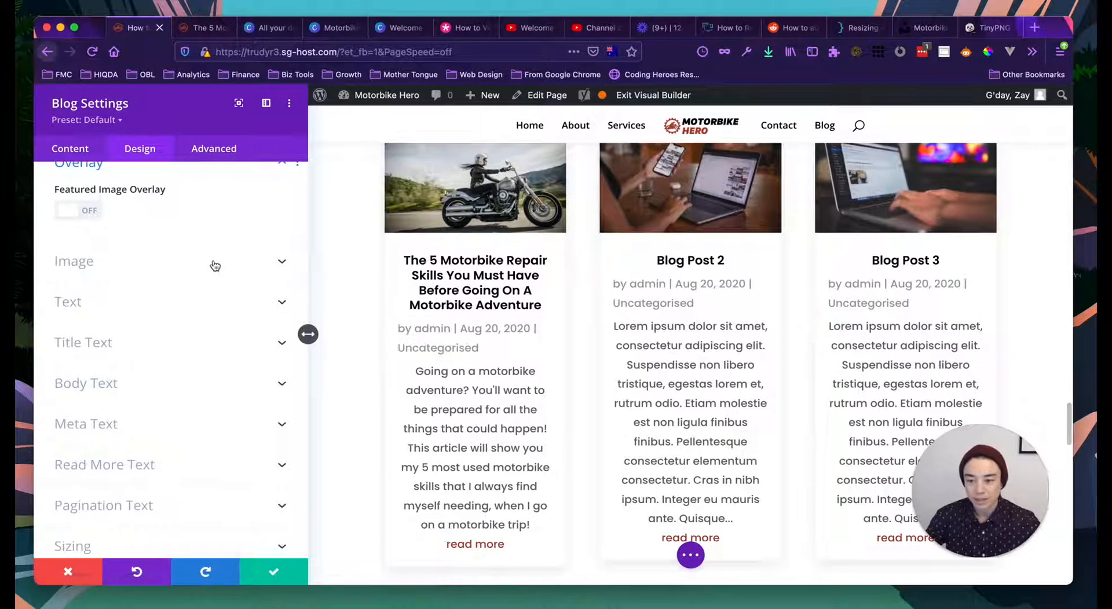
{"action": "left_click", "coordinate": [215, 266]}
{"action": "scroll", "coordinate": [92, 257], "scroll_direction": "down", "scroll_amount": 3}
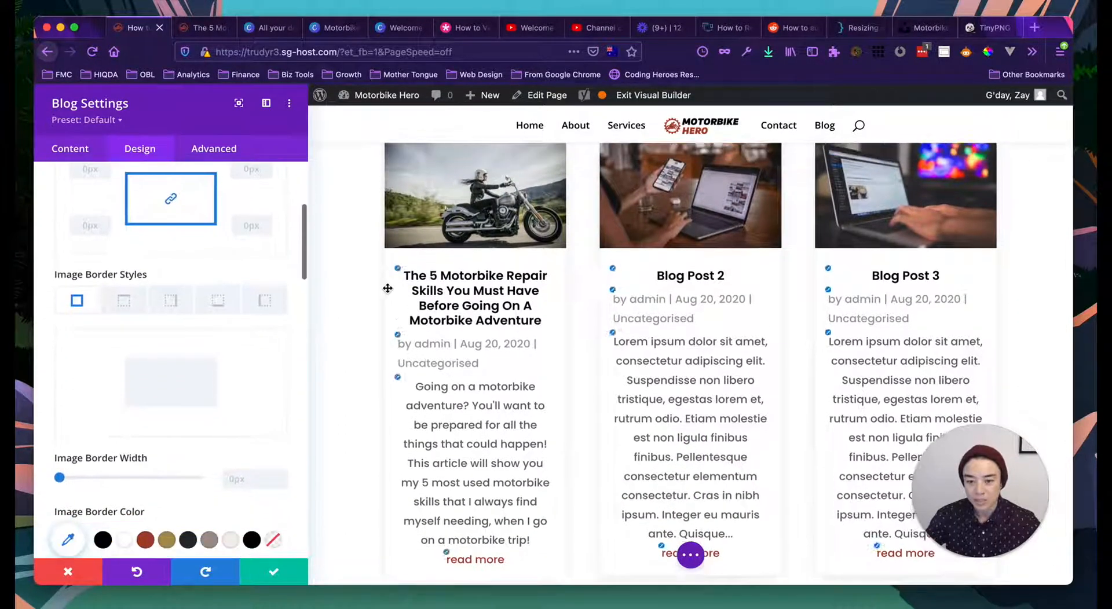
{"action": "scroll", "coordinate": [401, 200], "scroll_direction": "up", "scroll_amount": 1}
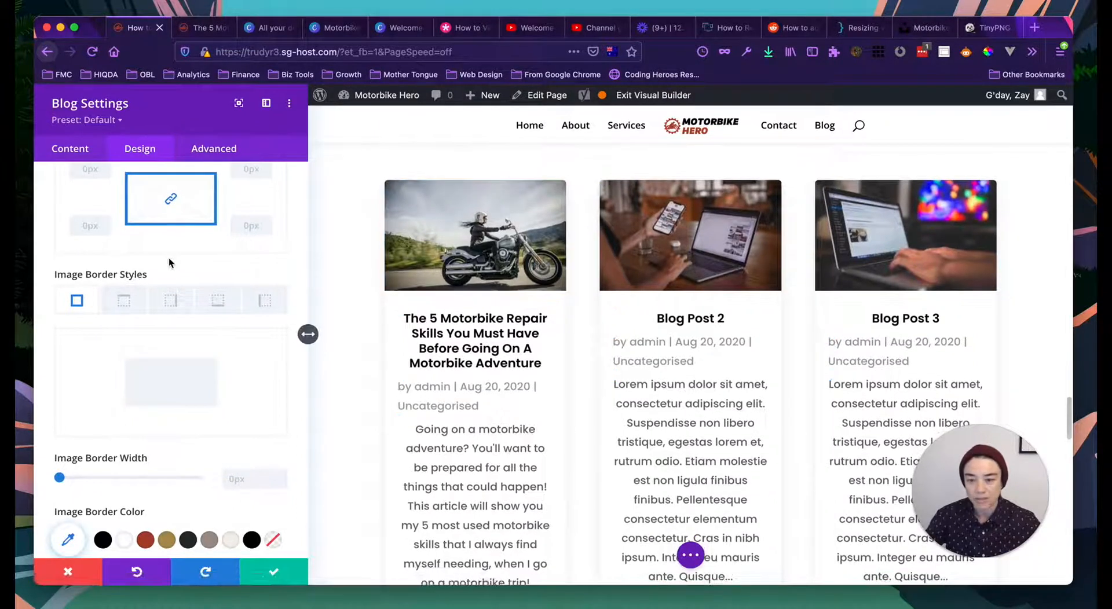
{"action": "scroll", "coordinate": [167, 289], "scroll_direction": "down", "scroll_amount": 3}
{"action": "scroll", "coordinate": [133, 269], "scroll_direction": "up", "scroll_amount": 2}
{"action": "scroll", "coordinate": [133, 269], "scroll_direction": "down", "scroll_amount": 3}
{"action": "scroll", "coordinate": [151, 431], "scroll_direction": "down", "scroll_amount": 10}
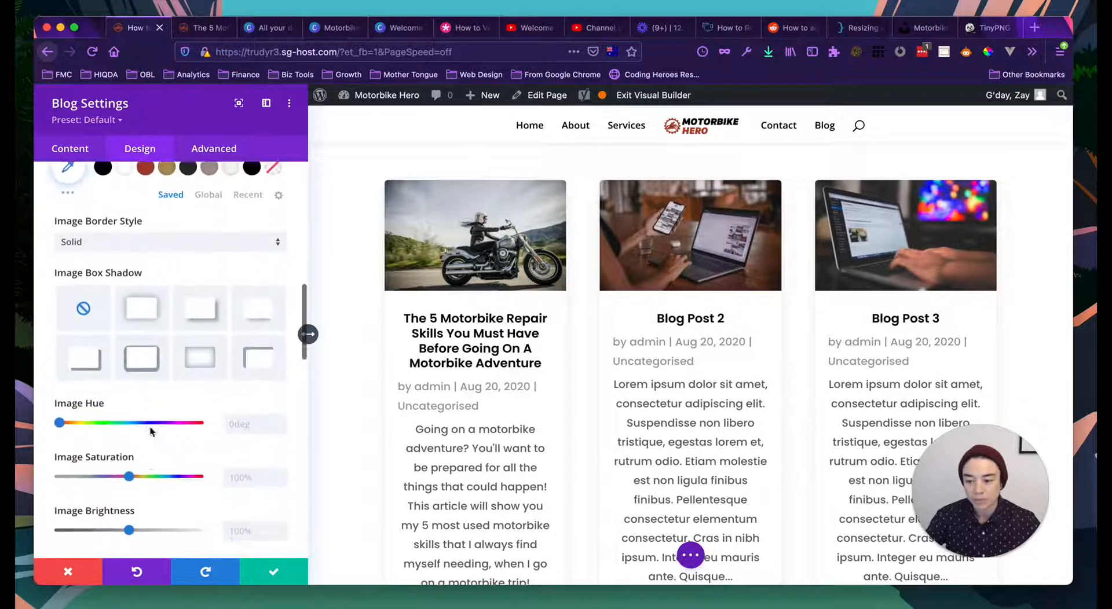
{"action": "scroll", "coordinate": [151, 431], "scroll_direction": "down", "scroll_amount": 10}
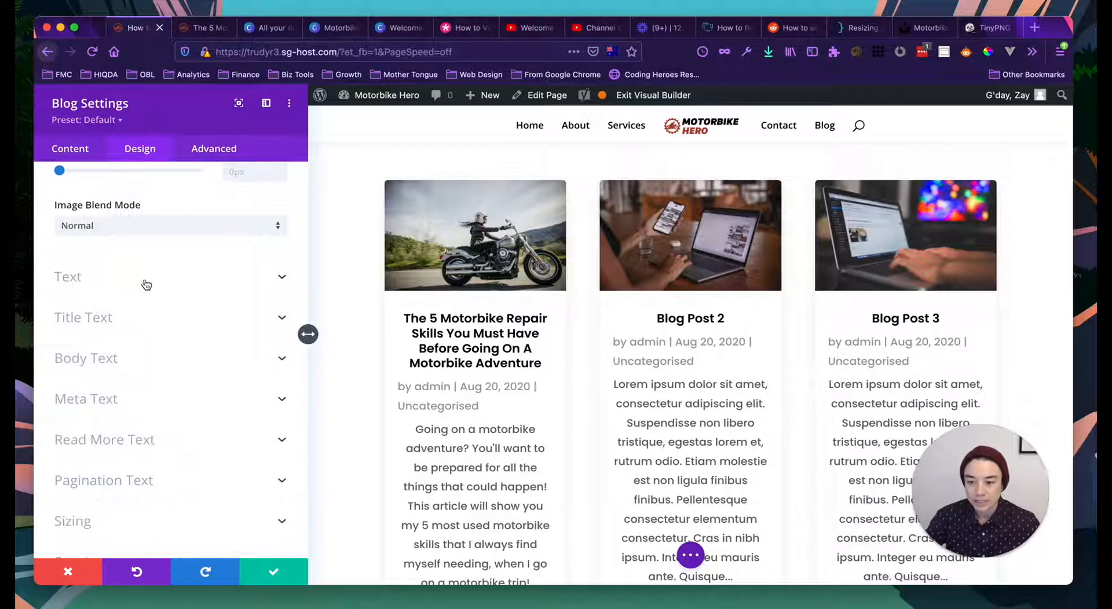
{"action": "left_click", "coordinate": [147, 284]}
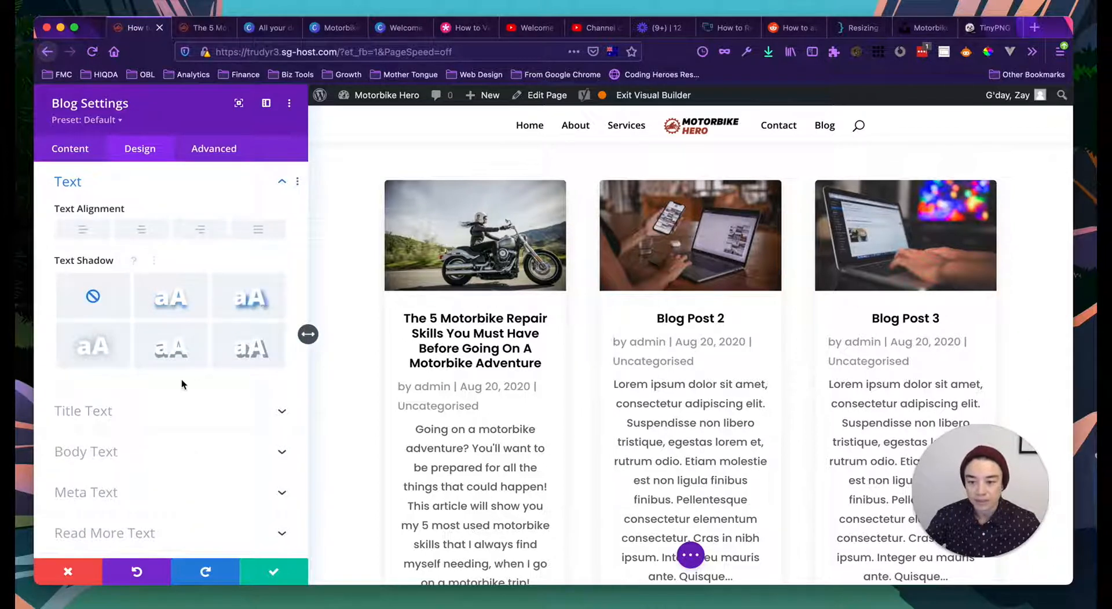
Step: Reduce the meta text size of the blog grid's posts to 11px
{"action": "scroll", "coordinate": [168, 381], "scroll_direction": "down", "scroll_amount": 2}
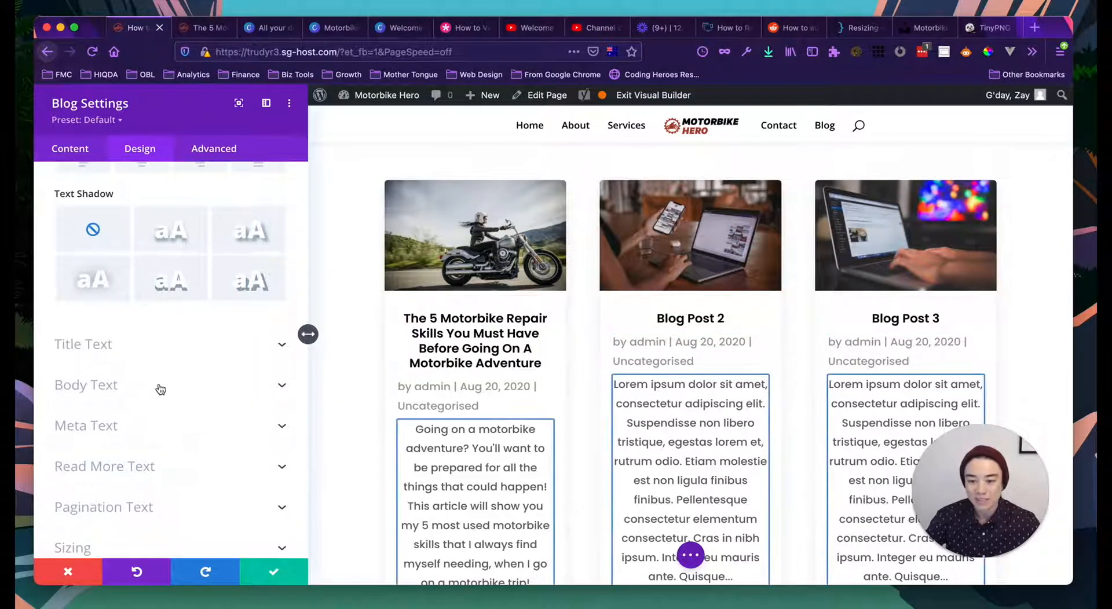
{"action": "scroll", "coordinate": [160, 389], "scroll_direction": "down", "scroll_amount": 1}
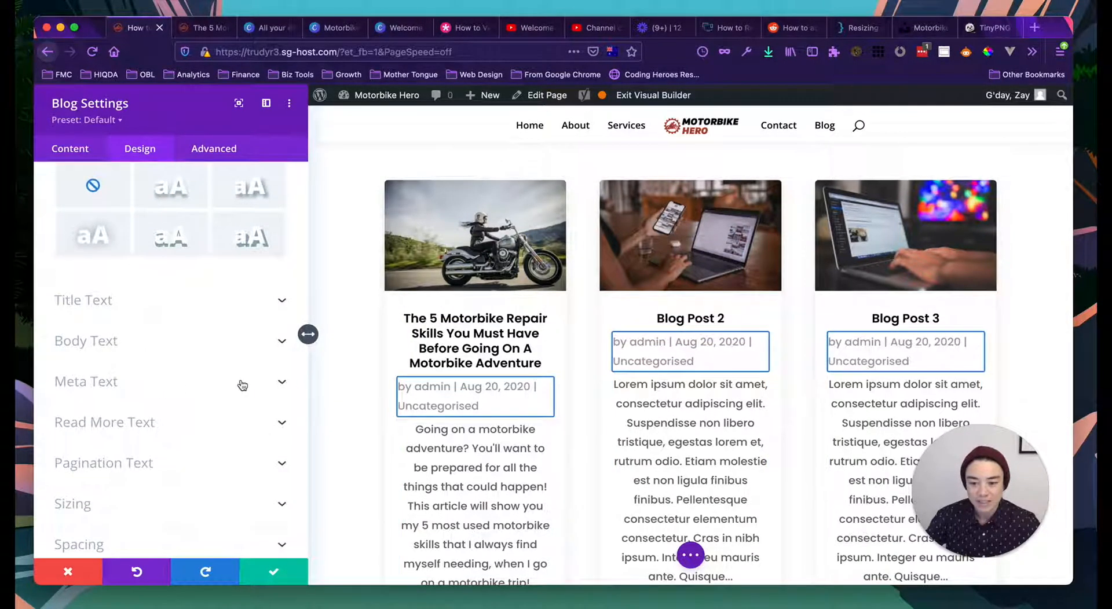
{"action": "left_click", "coordinate": [119, 381]}
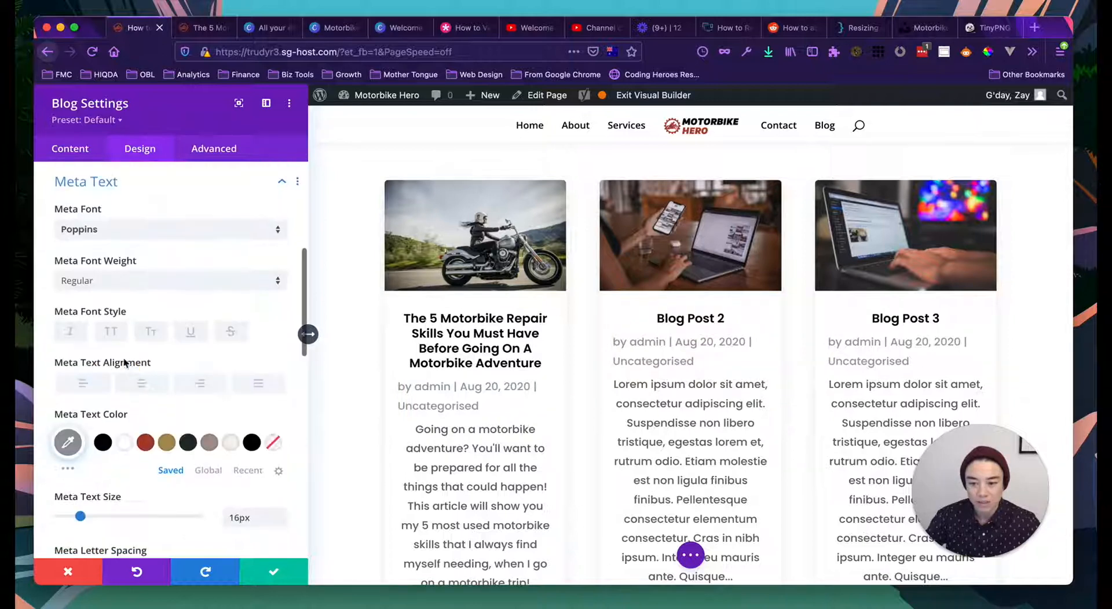
{"action": "scroll", "coordinate": [174, 272], "scroll_direction": "up", "scroll_amount": 1}
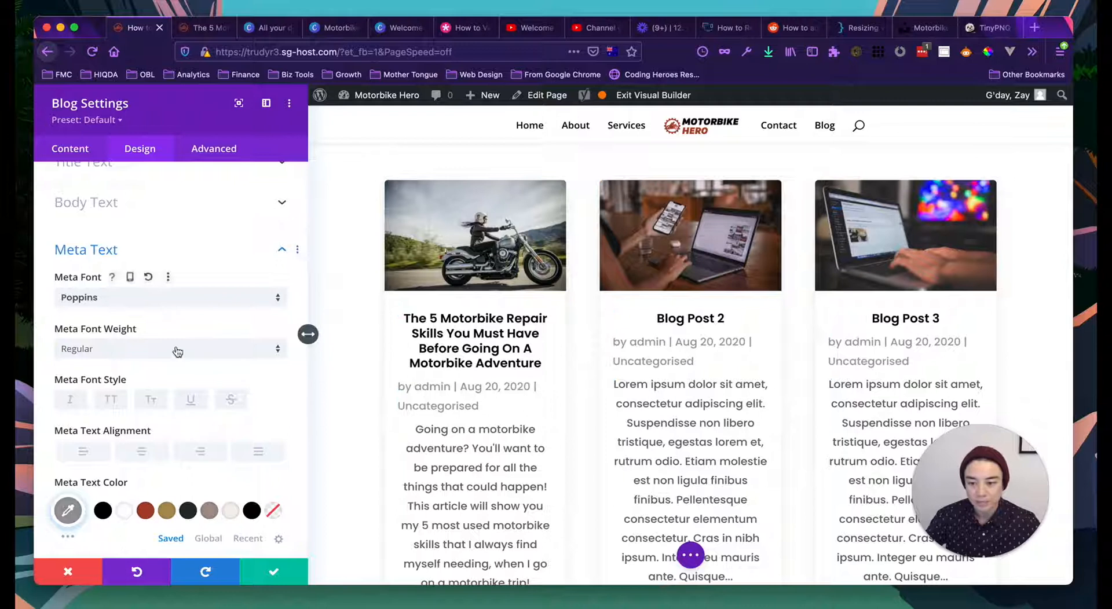
{"action": "scroll", "coordinate": [136, 322], "scroll_direction": "down", "scroll_amount": 1}
{"action": "scroll", "coordinate": [118, 416], "scroll_direction": "down", "scroll_amount": 5}
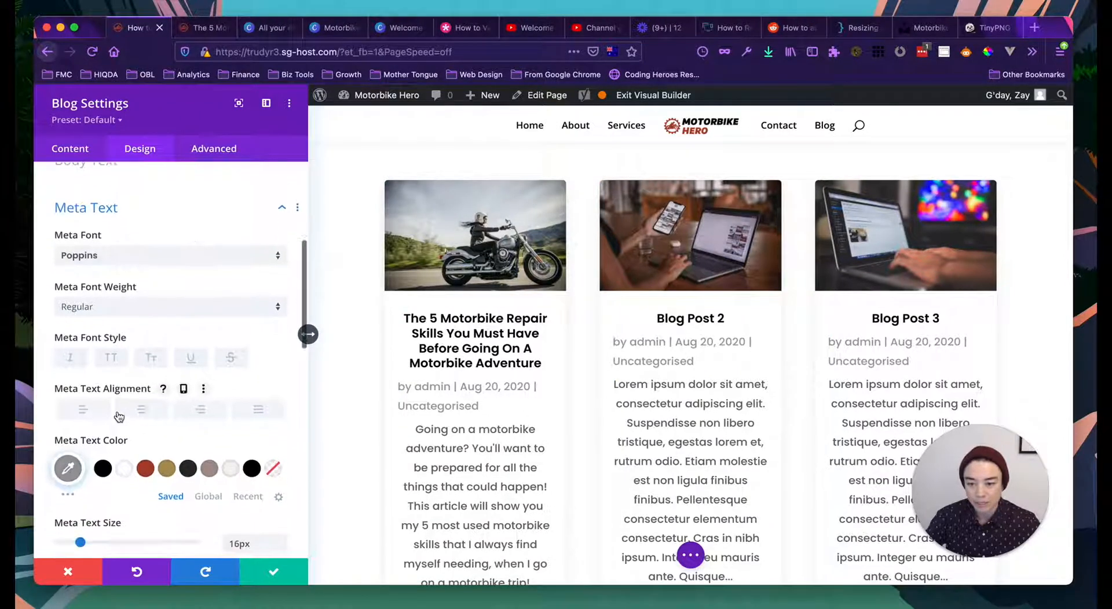
{"action": "left_click_drag", "start_coordinate": [82, 459], "coordinate": [75, 460]}
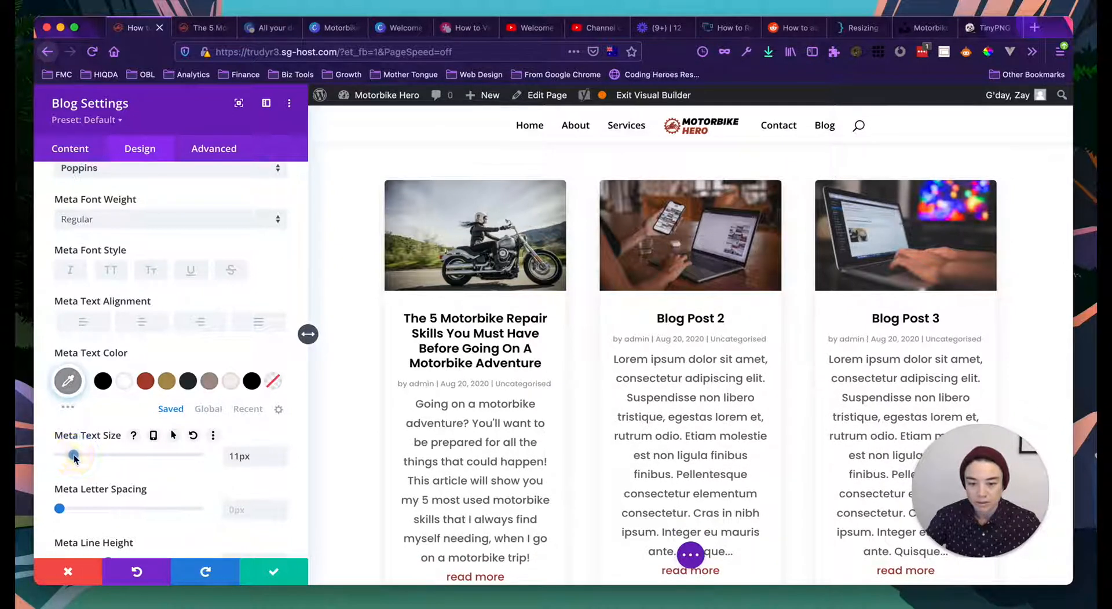
{"action": "scroll", "coordinate": [493, 421], "scroll_direction": "down", "scroll_amount": 2}
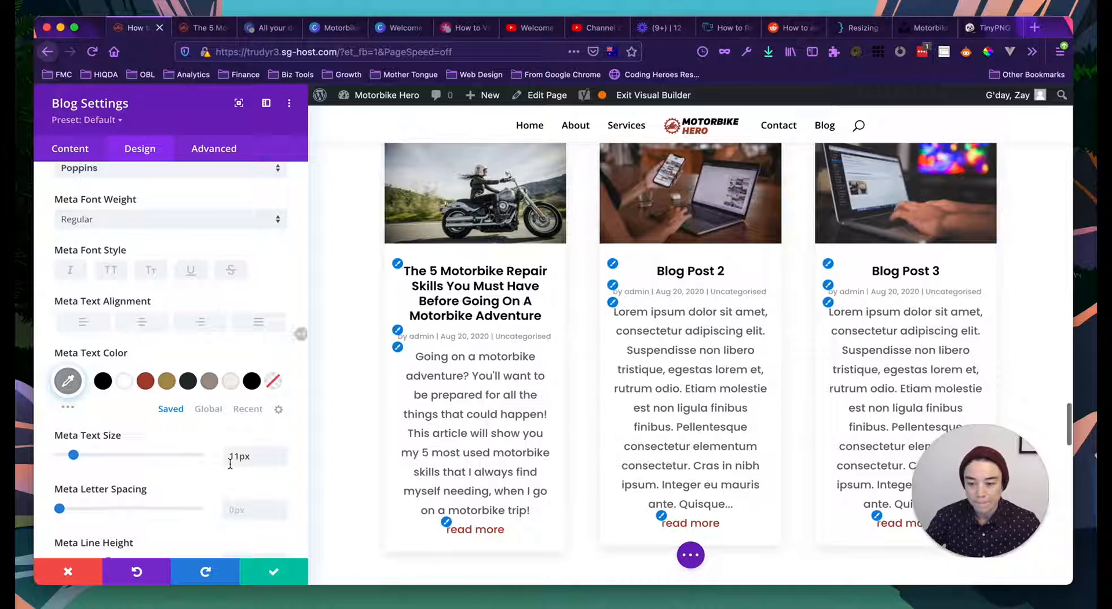
Step: Set the font style of the posts' Read More links to all uppercase
{"action": "scroll", "coordinate": [220, 441], "scroll_direction": "down", "scroll_amount": 10}
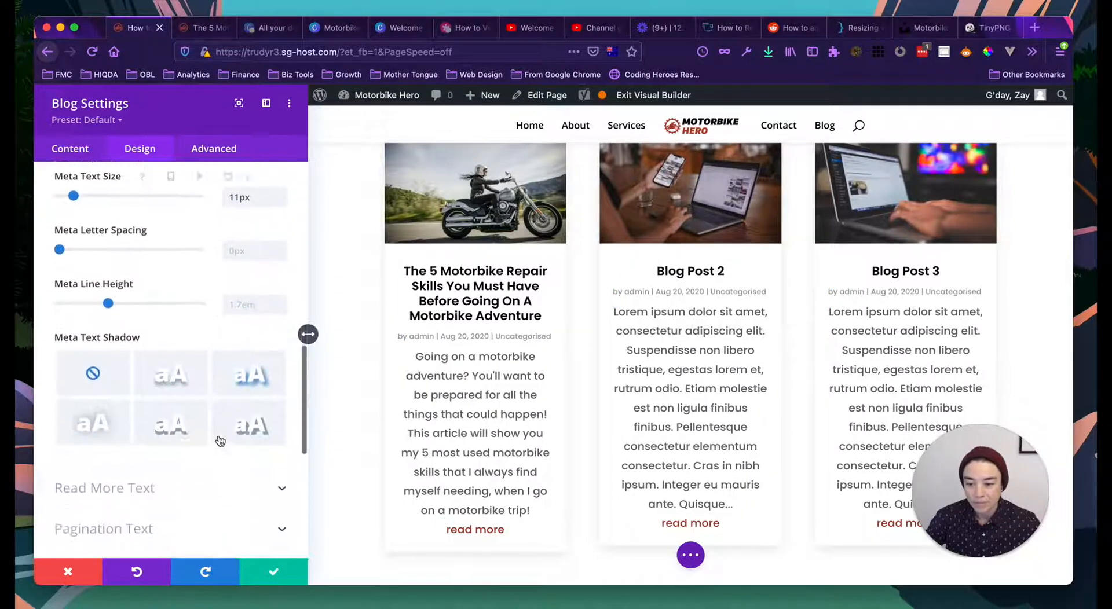
{"action": "left_click", "coordinate": [148, 328]}
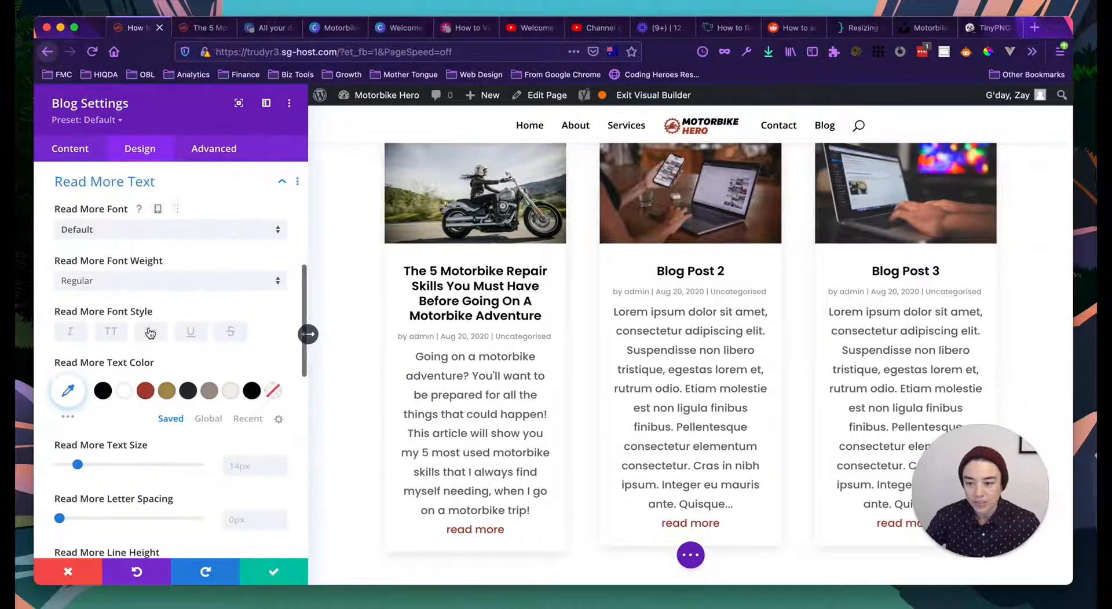
{"action": "scroll", "coordinate": [128, 281], "scroll_direction": "down", "scroll_amount": 1}
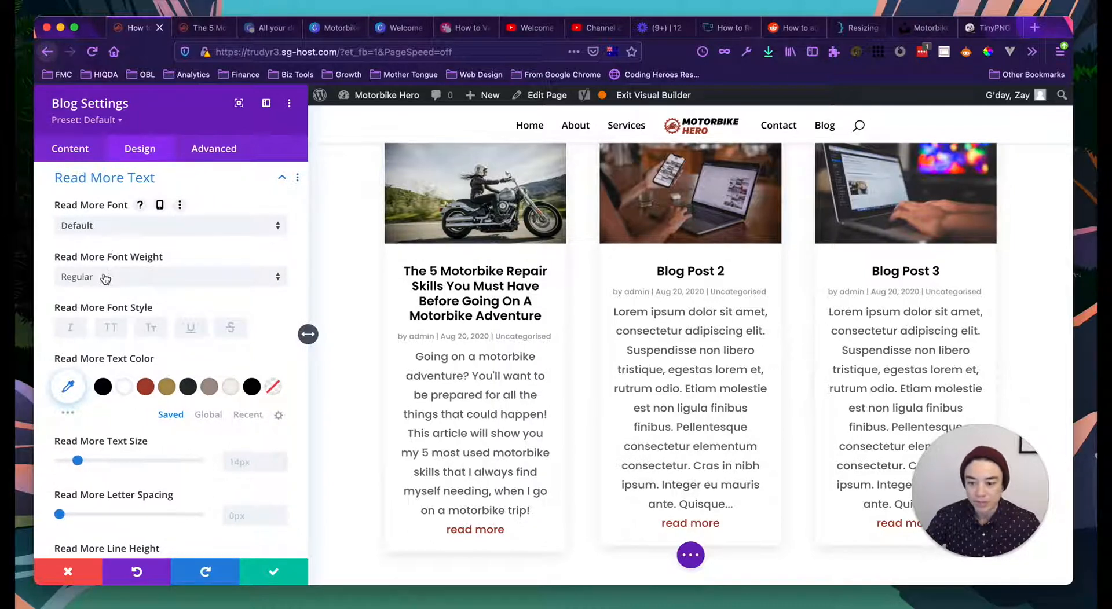
{"action": "left_click", "coordinate": [109, 329]}
{"action": "scroll", "coordinate": [119, 337], "scroll_direction": "down", "scroll_amount": 3}
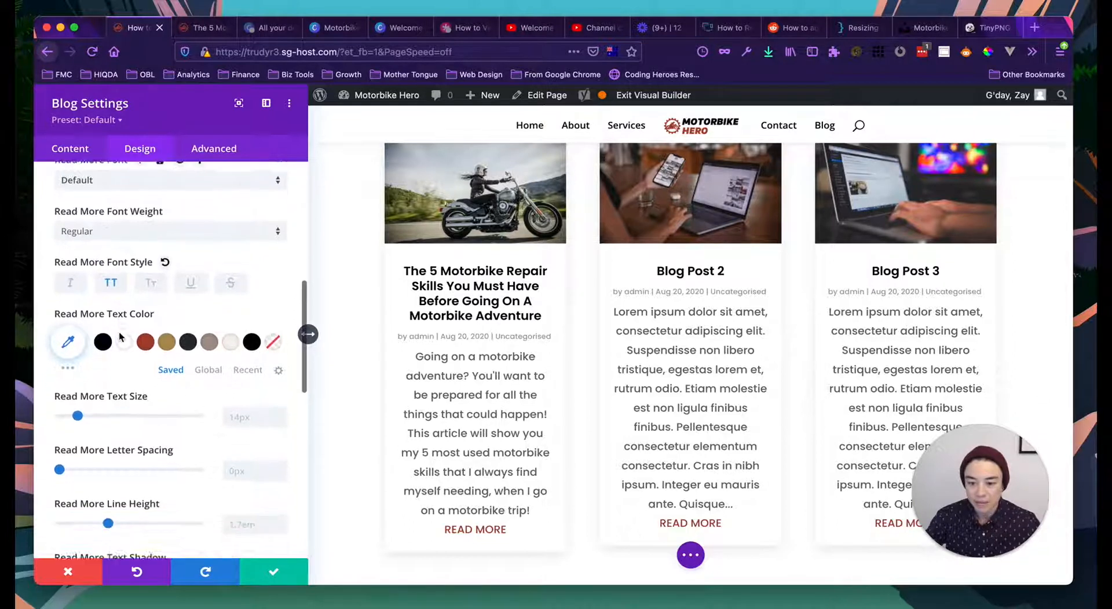
Step: Set the font weight of the posts' Read More links to Bold
{"action": "scroll", "coordinate": [119, 337], "scroll_direction": "down", "scroll_amount": 3}
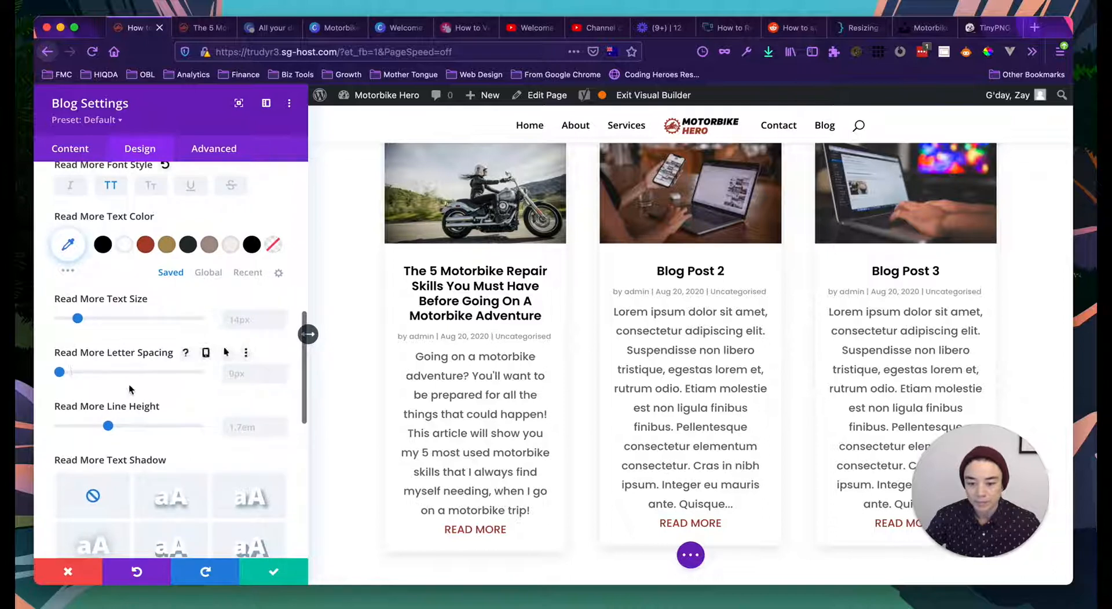
{"action": "scroll", "coordinate": [129, 384], "scroll_direction": "down", "scroll_amount": 10}
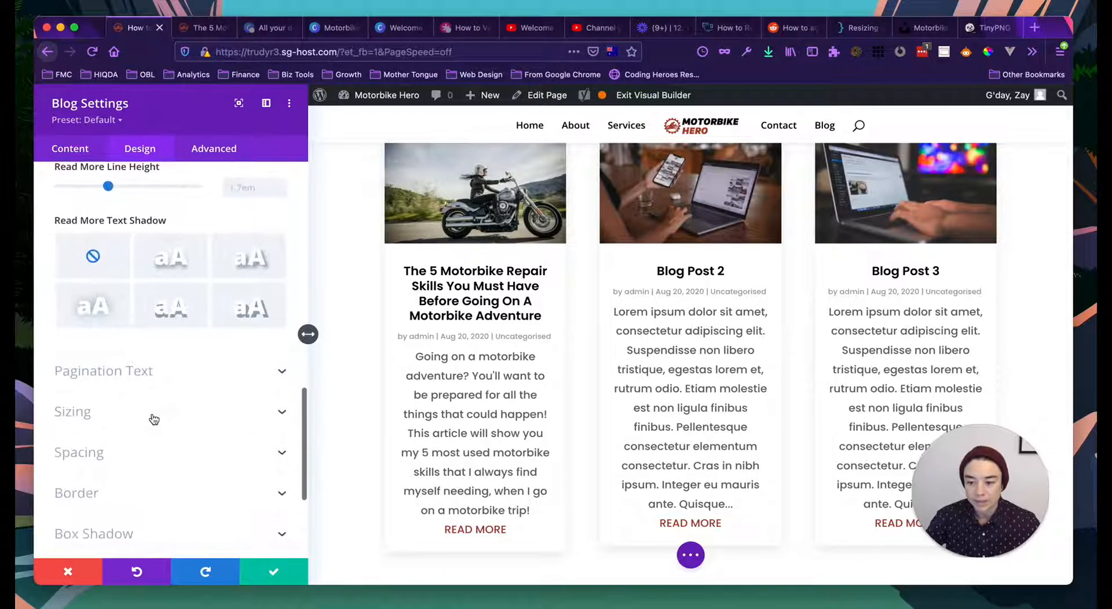
{"action": "scroll", "coordinate": [152, 406], "scroll_direction": "down", "scroll_amount": 2}
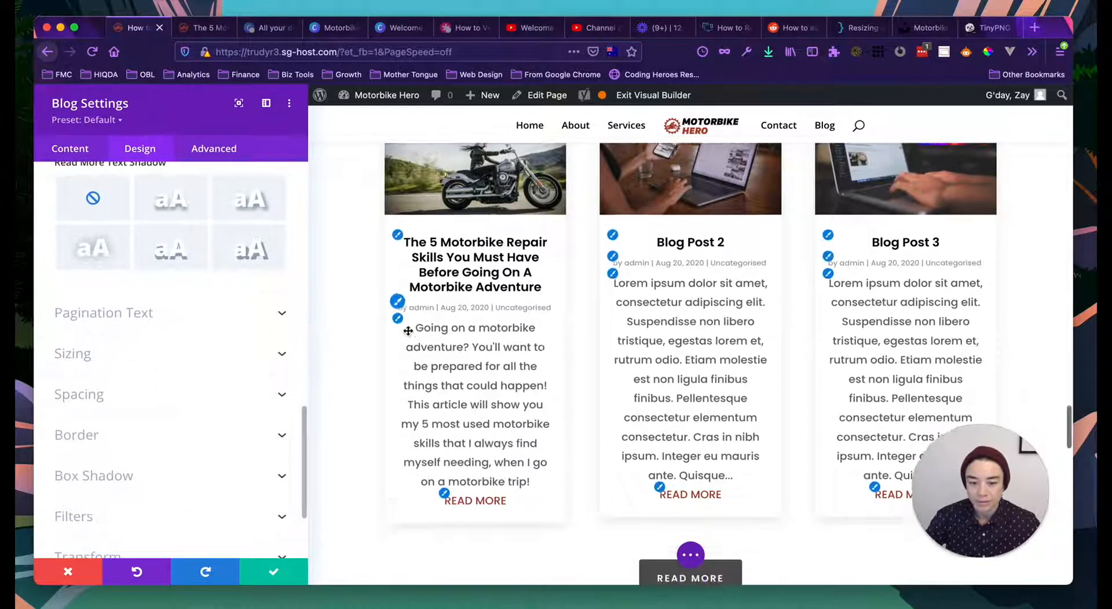
{"action": "scroll", "coordinate": [414, 333], "scroll_direction": "down", "scroll_amount": 2}
{"action": "scroll", "coordinate": [176, 457], "scroll_direction": "down", "scroll_amount": 1}
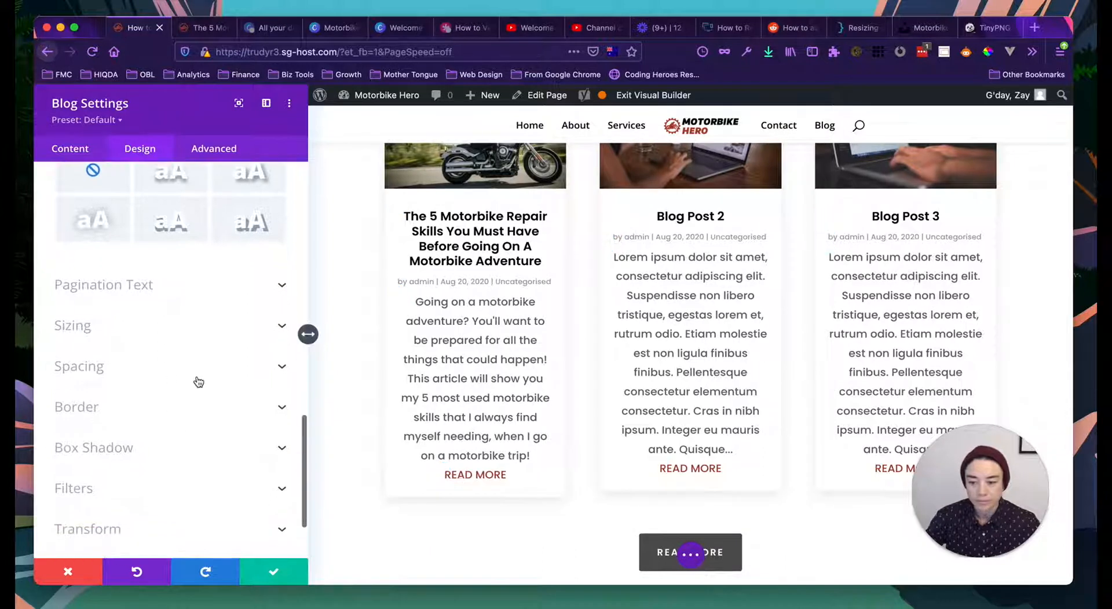
{"action": "scroll", "coordinate": [400, 425], "scroll_direction": "up", "scroll_amount": 4}
{"action": "scroll", "coordinate": [134, 365], "scroll_direction": "up", "scroll_amount": 12}
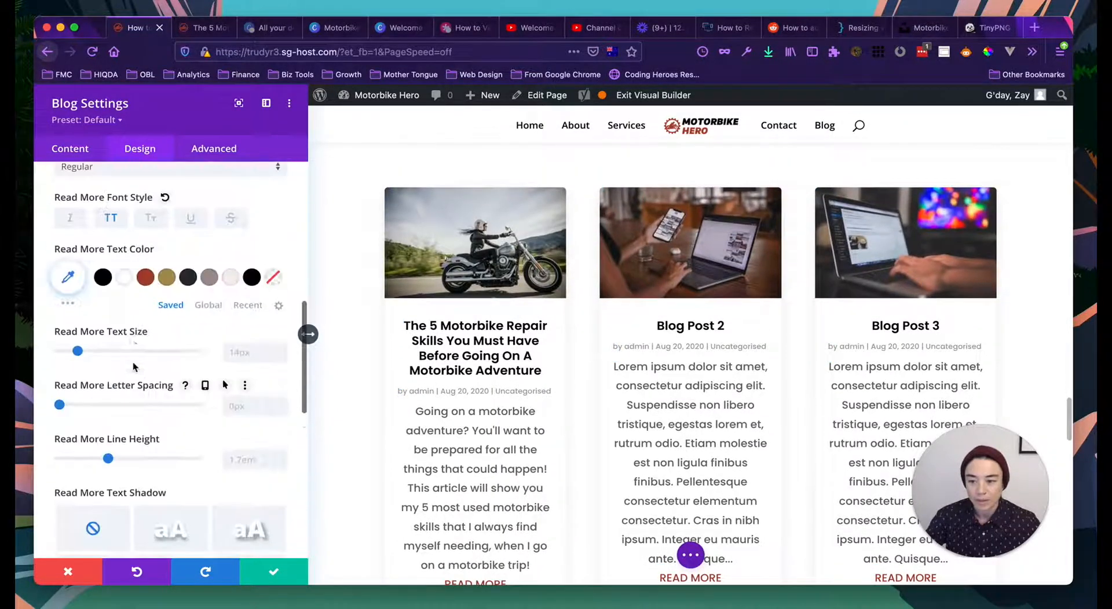
{"action": "scroll", "coordinate": [103, 234], "scroll_direction": "up", "scroll_amount": 2}
{"action": "left_click", "coordinate": [100, 223]}
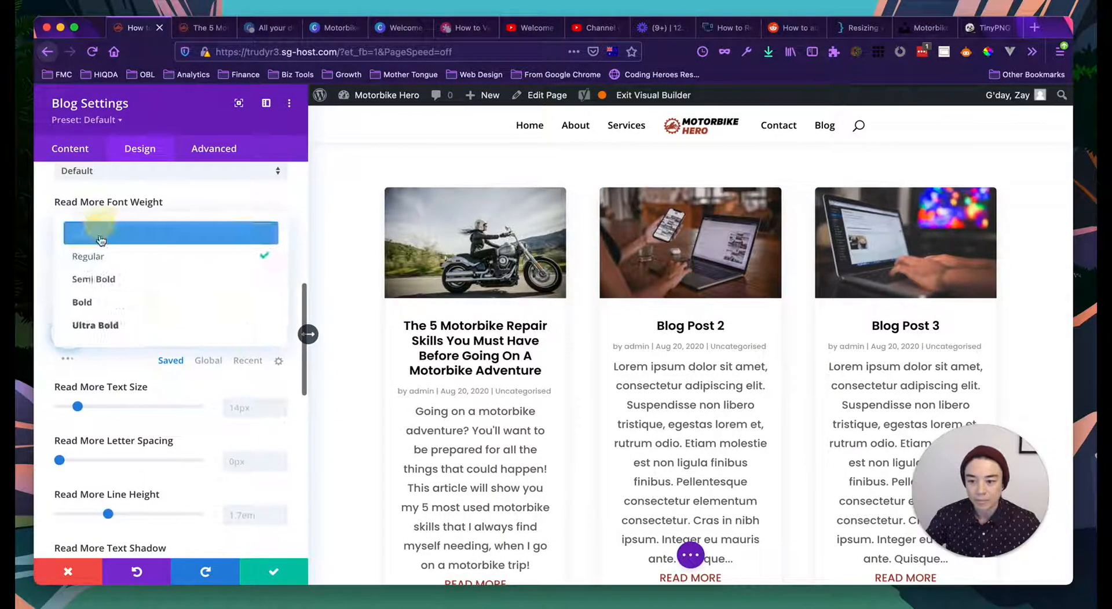
{"action": "left_click", "coordinate": [93, 300]}
Step: Try the gold #ae9259 on the posts' Read More links, and settle on the saved dark red as their text colour
{"action": "scroll", "coordinate": [376, 342], "scroll_direction": "down", "scroll_amount": 2}
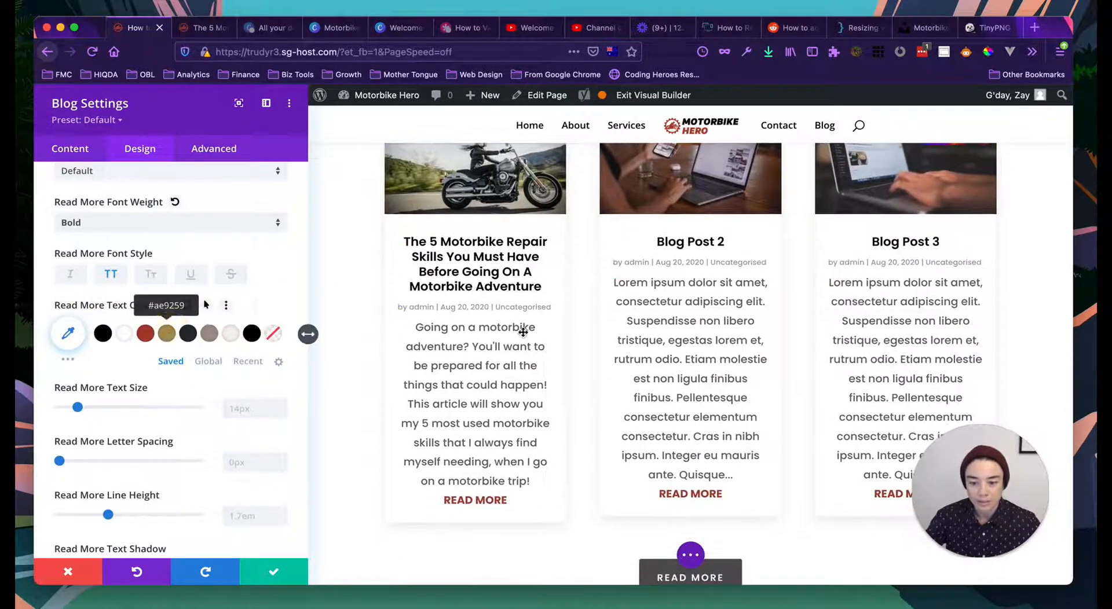
{"action": "left_click", "coordinate": [166, 334]}
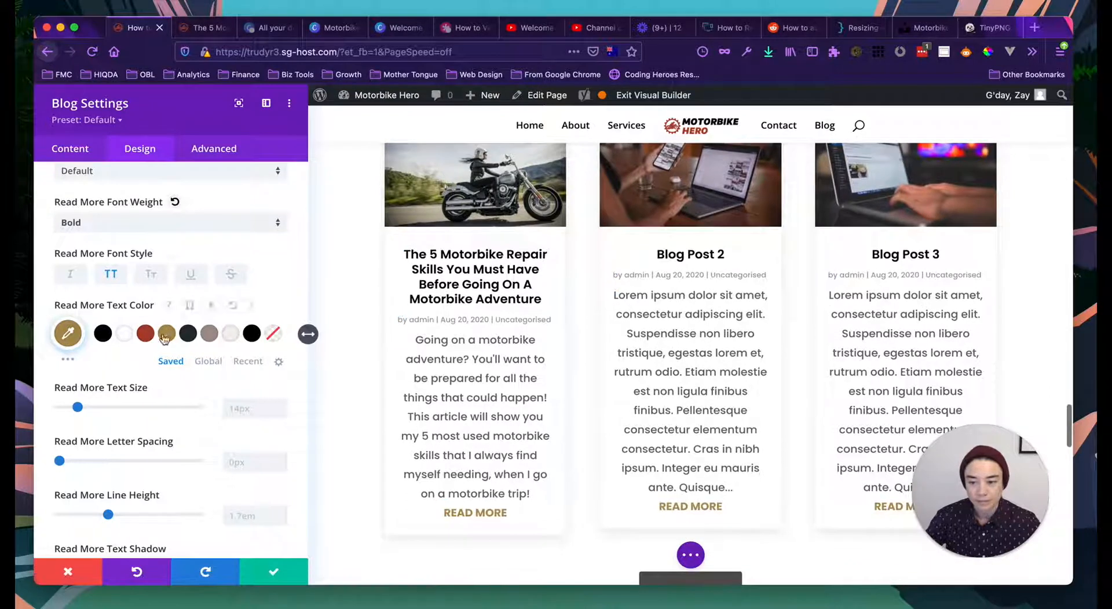
{"action": "left_click", "coordinate": [145, 333]}
{"action": "scroll", "coordinate": [471, 364], "scroll_direction": "down", "scroll_amount": 4}
{"action": "scroll", "coordinate": [216, 422], "scroll_direction": "up", "scroll_amount": 1}
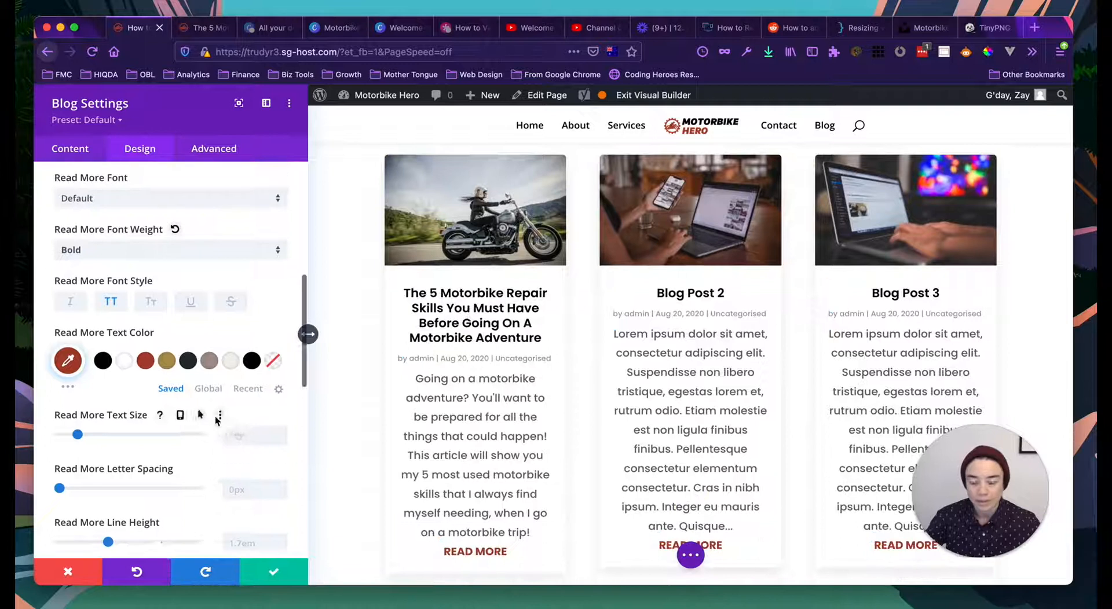
Step: Try black for the blog grid's body text, and settle on the saved dark charcoal colour
{"action": "scroll", "coordinate": [216, 421], "scroll_direction": "up", "scroll_amount": 5}
{"action": "left_click", "coordinate": [124, 253]}
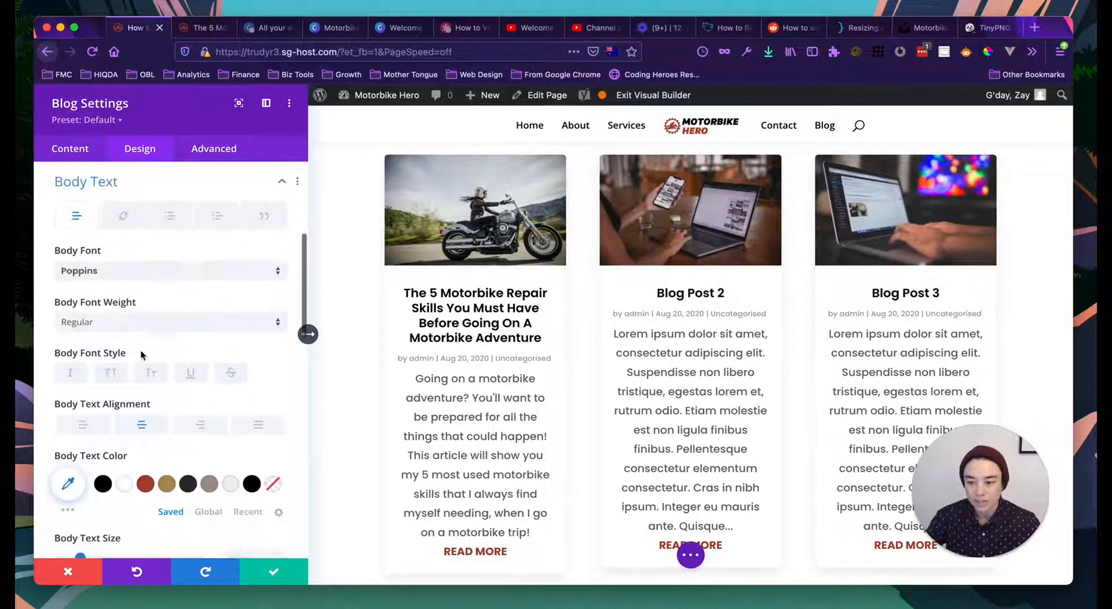
{"action": "scroll", "coordinate": [108, 407], "scroll_direction": "down", "scroll_amount": 2}
{"action": "left_click", "coordinate": [103, 433]}
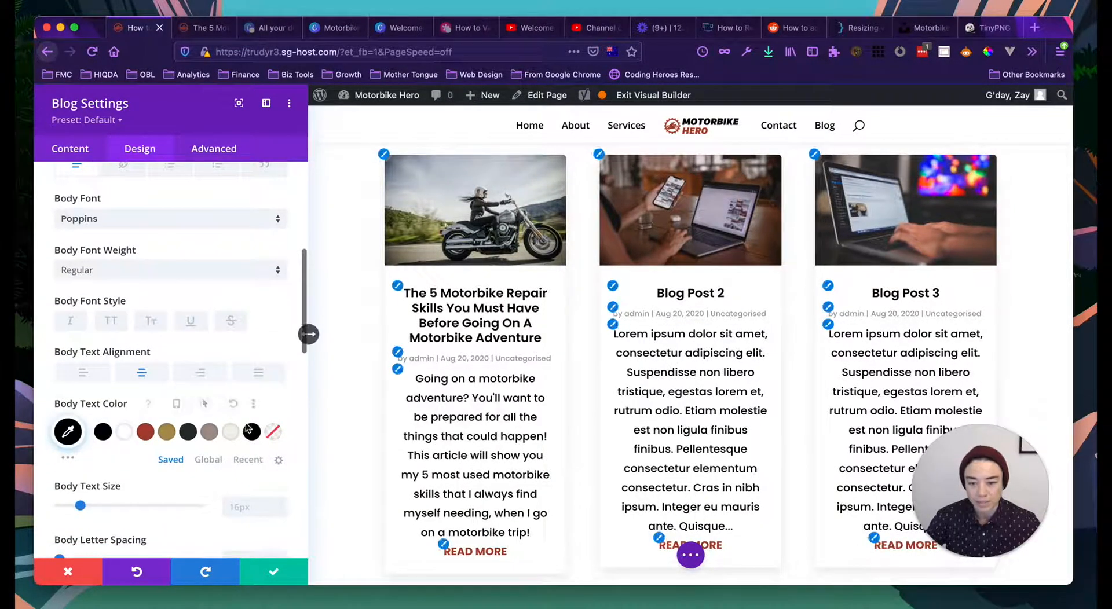
{"action": "left_click", "coordinate": [188, 432]}
{"action": "scroll", "coordinate": [475, 392], "scroll_direction": "down", "scroll_amount": 2}
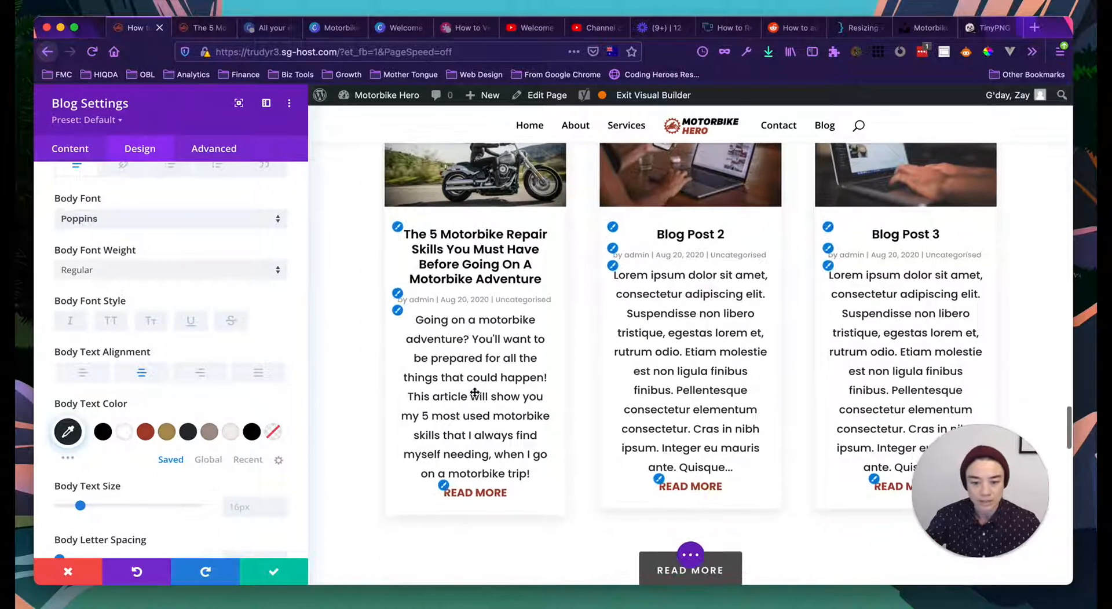
{"action": "scroll", "coordinate": [546, 392], "scroll_direction": "up", "scroll_amount": 2}
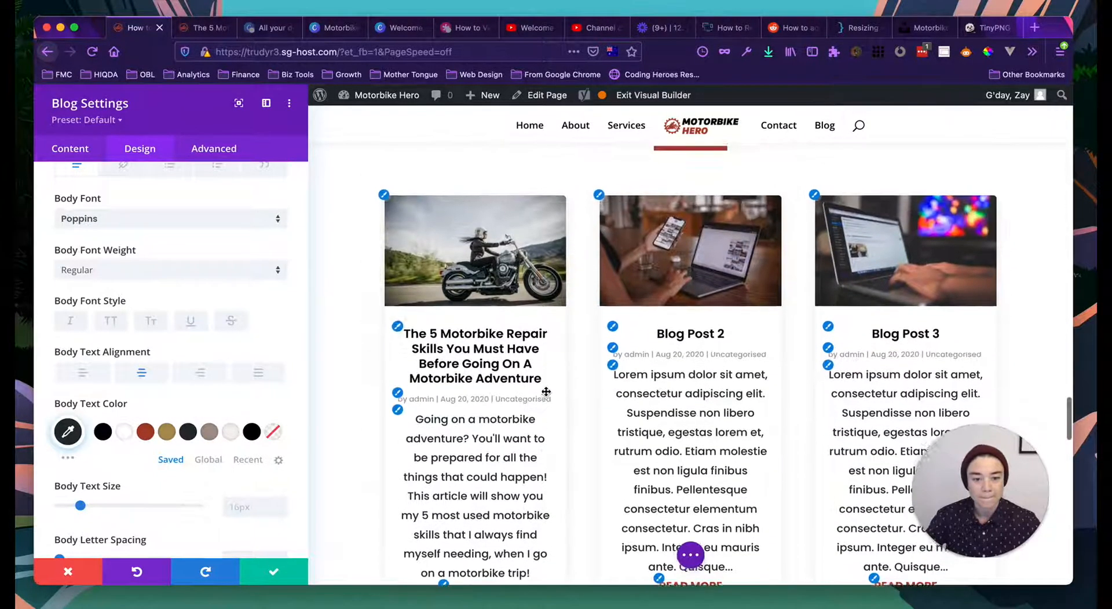
Step: Set the meta text colour of the blog grid's posts to the saved gold #ae9259
{"action": "scroll", "coordinate": [227, 365], "scroll_direction": "down", "scroll_amount": 10}
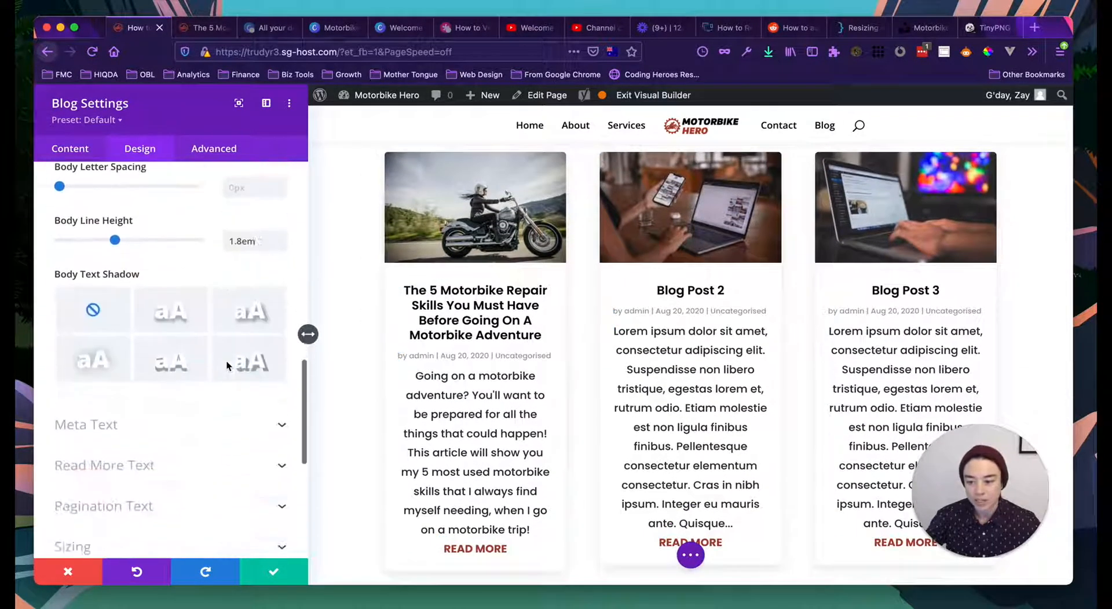
{"action": "left_click", "coordinate": [119, 368]}
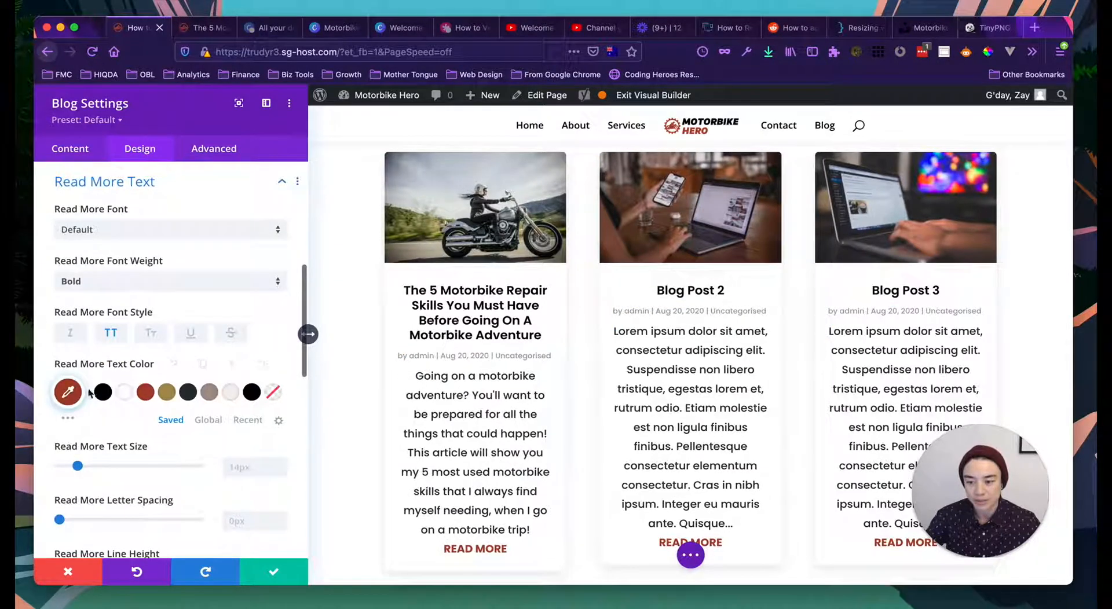
{"action": "scroll", "coordinate": [173, 417], "scroll_direction": "up", "scroll_amount": 5}
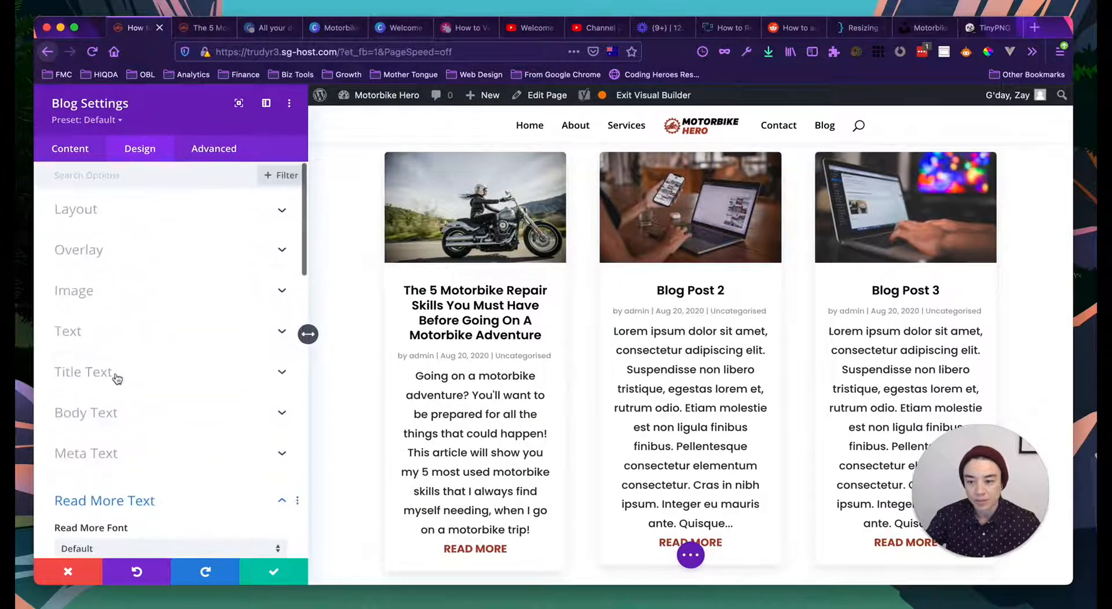
{"action": "left_click", "coordinate": [100, 453]}
{"action": "scroll", "coordinate": [116, 418], "scroll_direction": "down", "scroll_amount": 2}
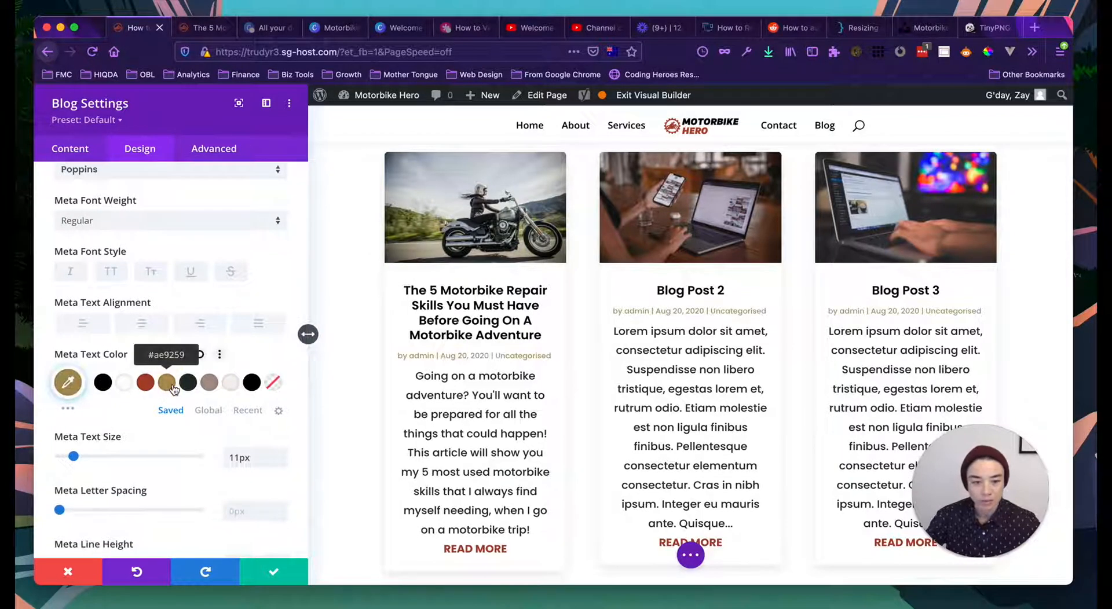
Step: Change the meta text colour of the blog grid's posts to the saved grey-taupe
{"action": "scroll", "coordinate": [377, 396], "scroll_direction": "down", "scroll_amount": 3}
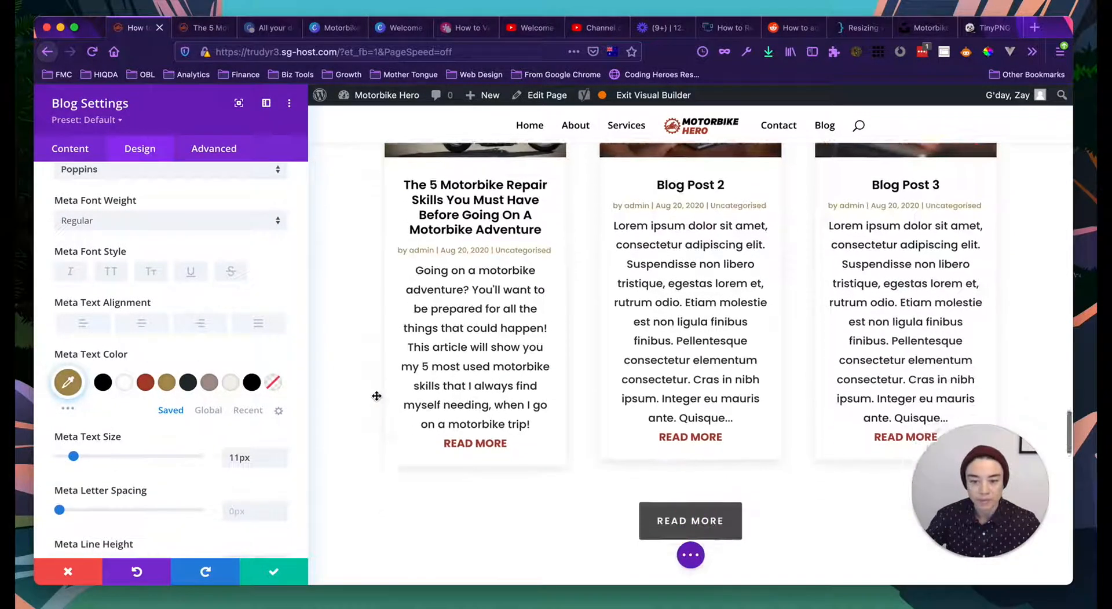
{"action": "left_click", "coordinate": [217, 385]}
{"action": "scroll", "coordinate": [443, 376], "scroll_direction": "up", "scroll_amount": 2}
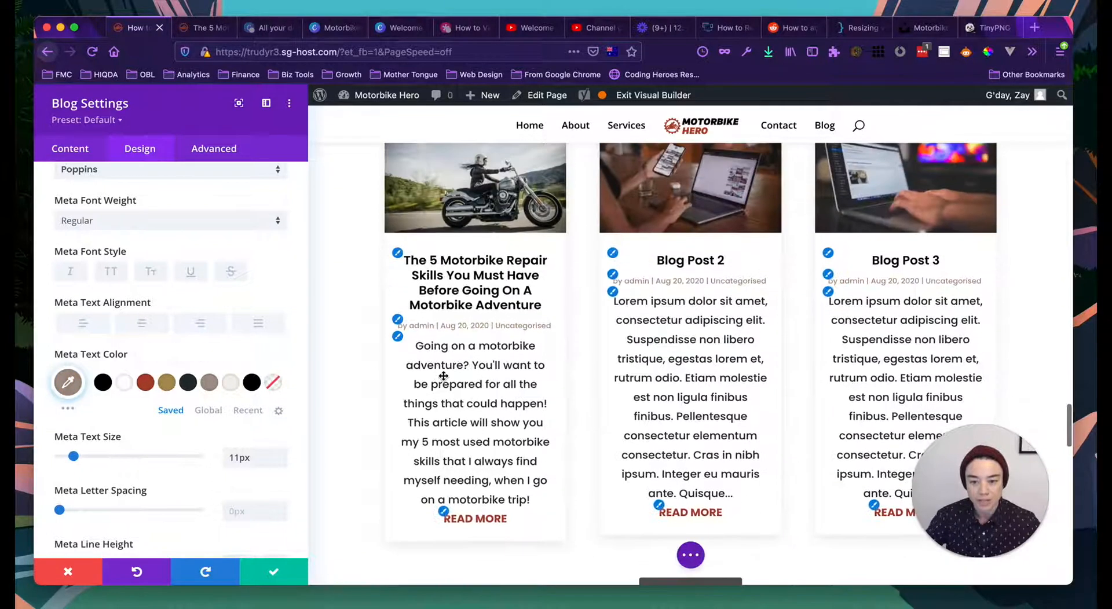
{"action": "scroll", "coordinate": [434, 402], "scroll_direction": "up", "scroll_amount": 2}
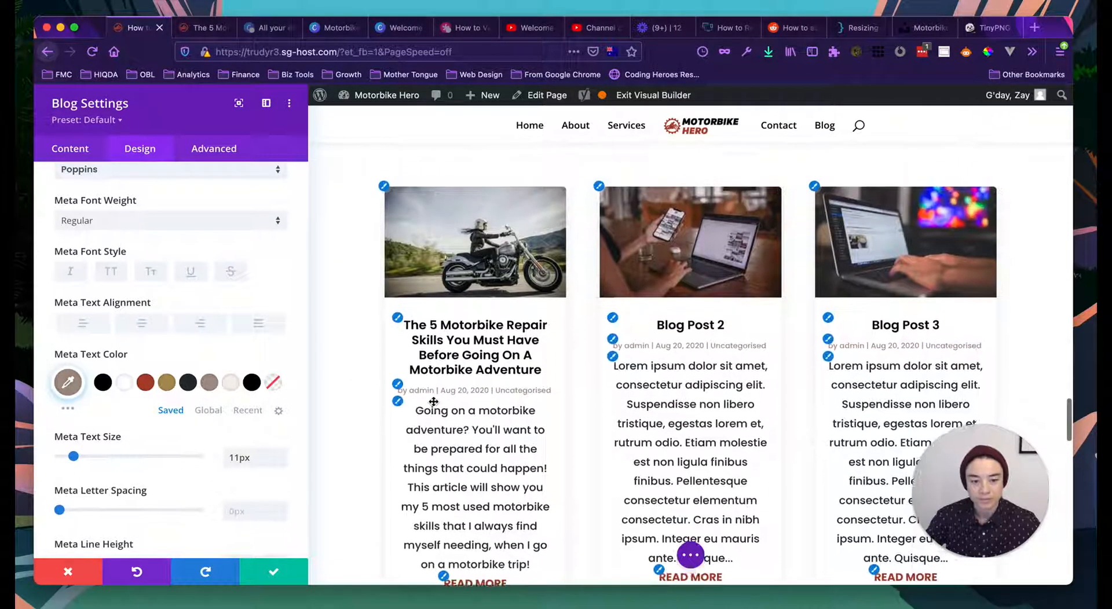
{"action": "scroll", "coordinate": [433, 402], "scroll_direction": "down", "scroll_amount": 2}
{"action": "scroll", "coordinate": [433, 402], "scroll_direction": "down", "scroll_amount": 1}
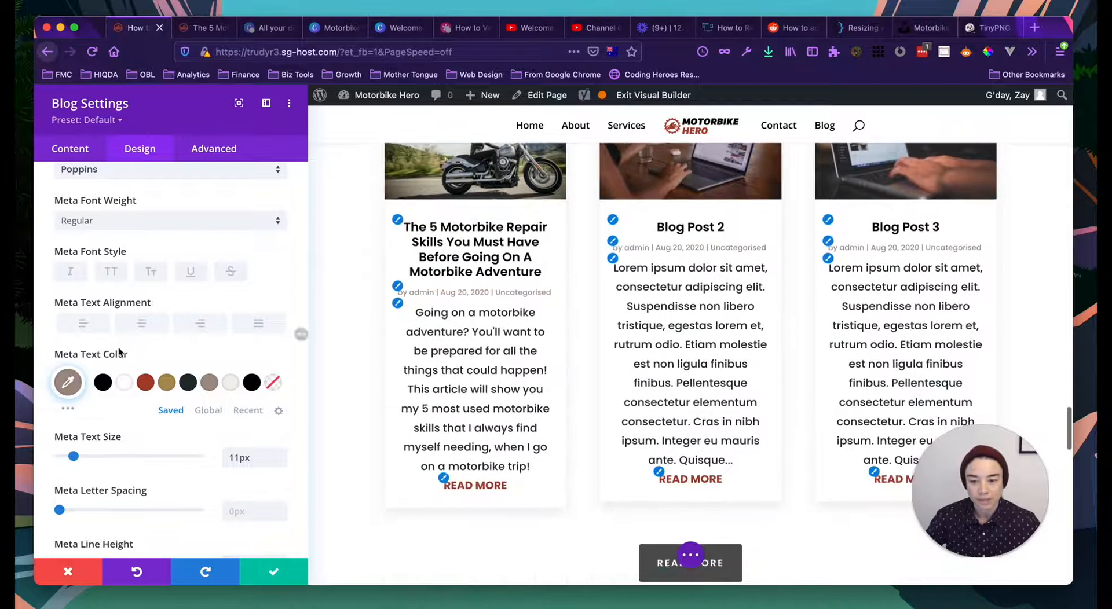
Step: Try smaller and larger body text sizes for the blog grid, and settle on 15px
{"action": "scroll", "coordinate": [91, 283], "scroll_direction": "up", "scroll_amount": 3}
{"action": "left_click", "coordinate": [106, 257]}
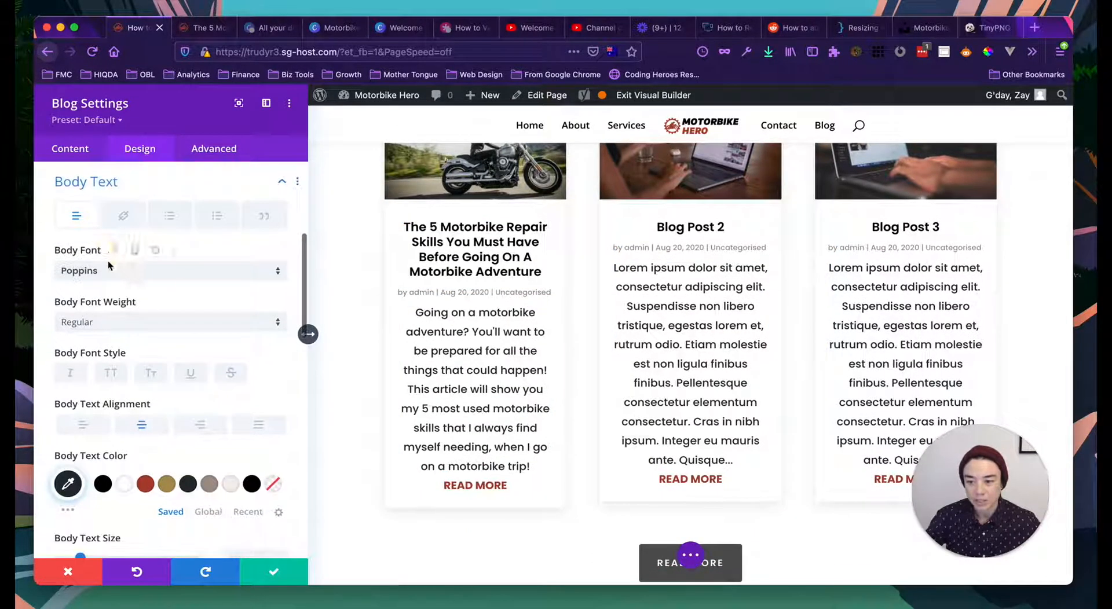
{"action": "scroll", "coordinate": [156, 334], "scroll_direction": "down", "scroll_amount": 3}
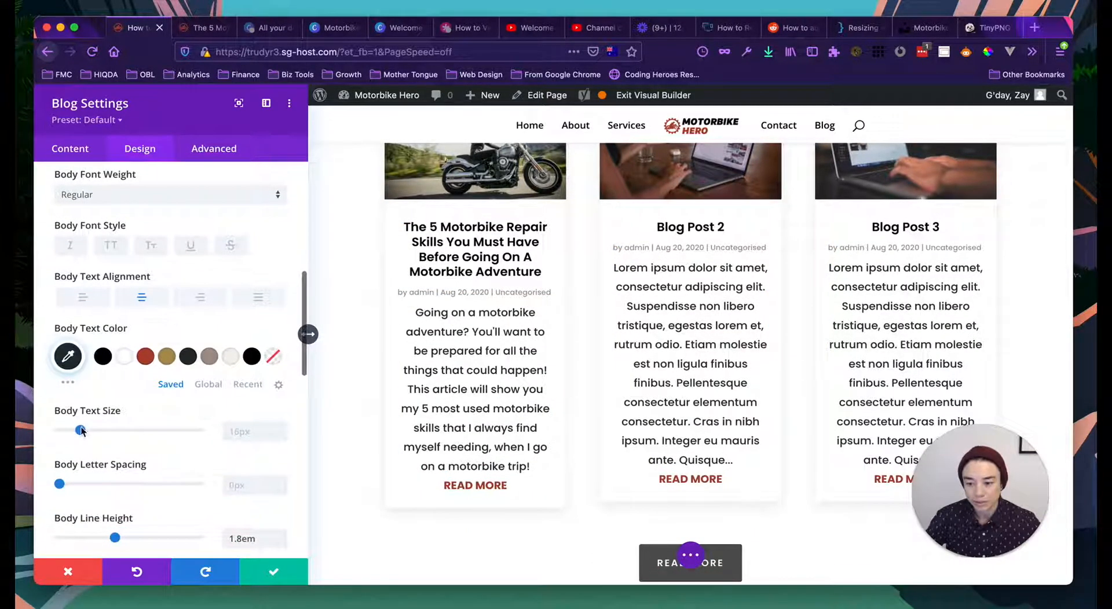
{"action": "left_click_drag", "start_coordinate": [81, 432], "coordinate": [77, 432]}
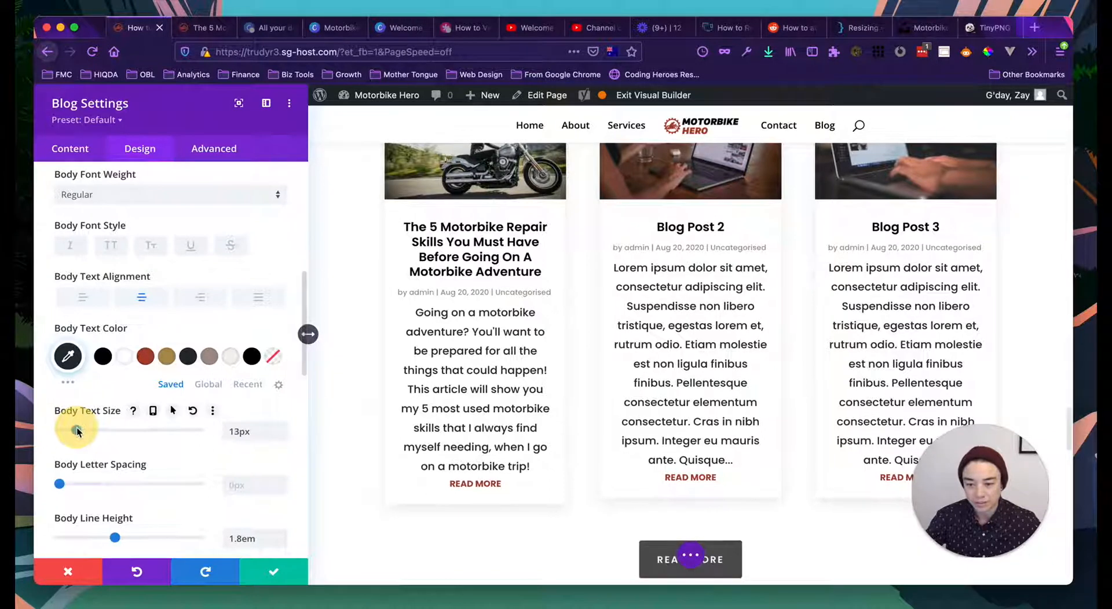
{"action": "left_click", "coordinate": [223, 430]}
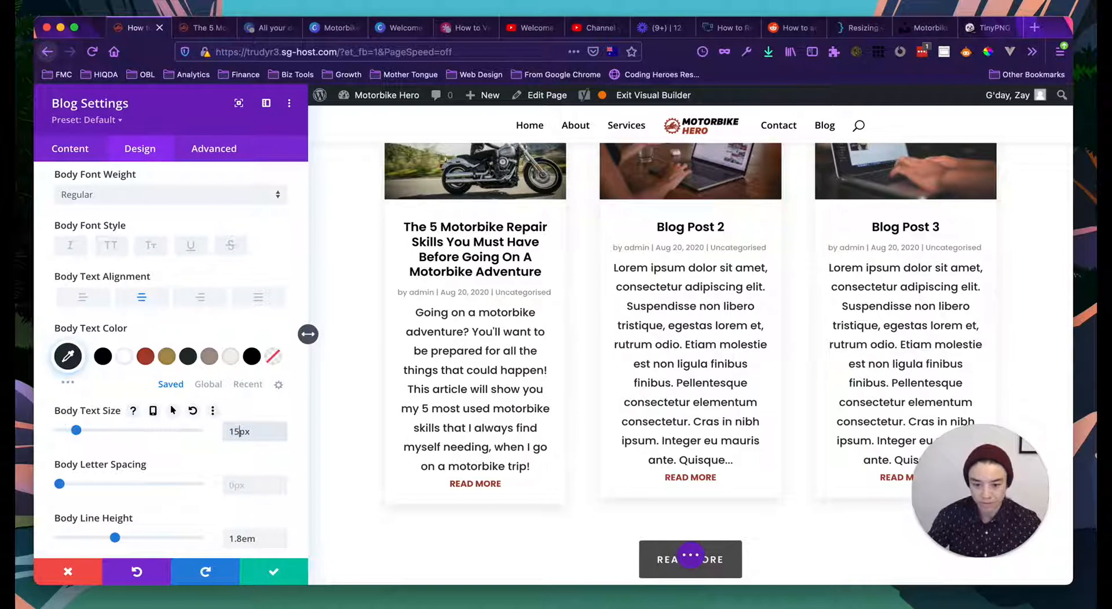
{"action": "scroll", "coordinate": [139, 347], "scroll_direction": "up", "scroll_amount": 10}
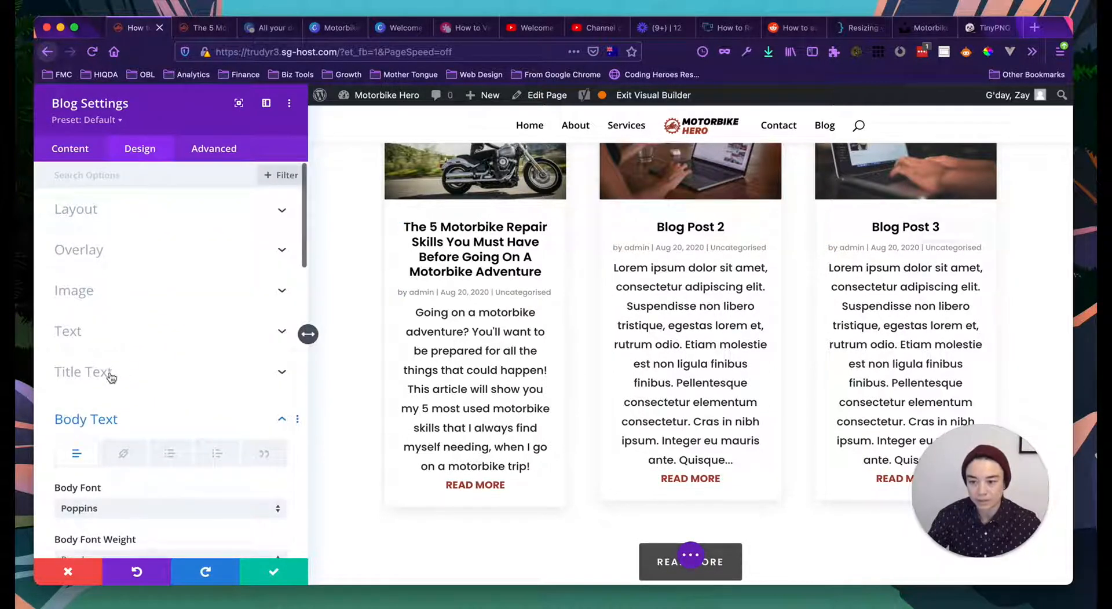
{"action": "left_click", "coordinate": [104, 334]}
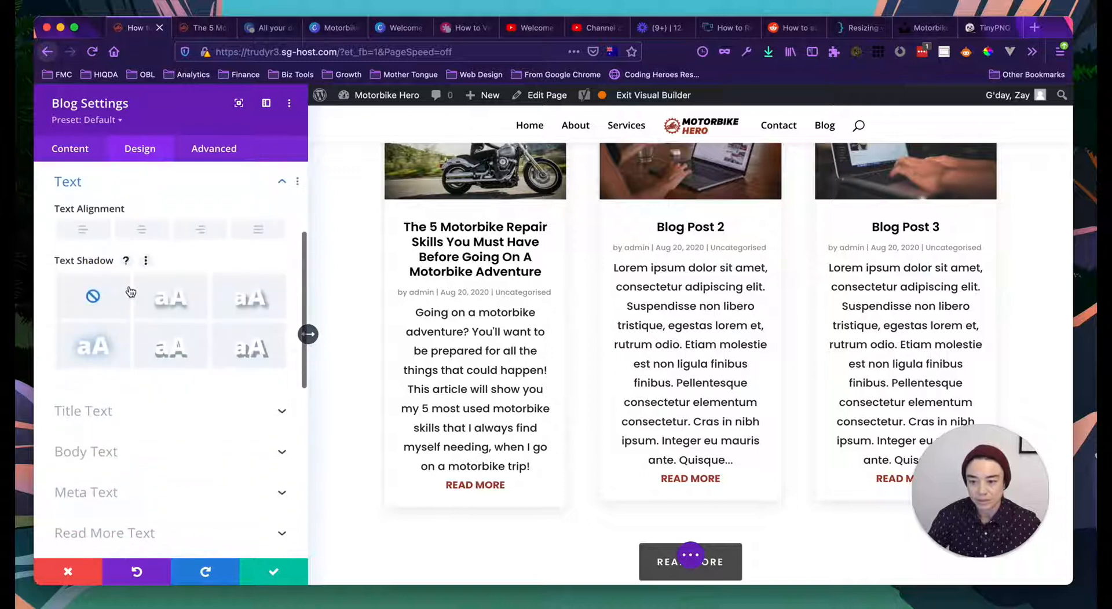
{"action": "scroll", "coordinate": [137, 405], "scroll_direction": "down", "scroll_amount": 5}
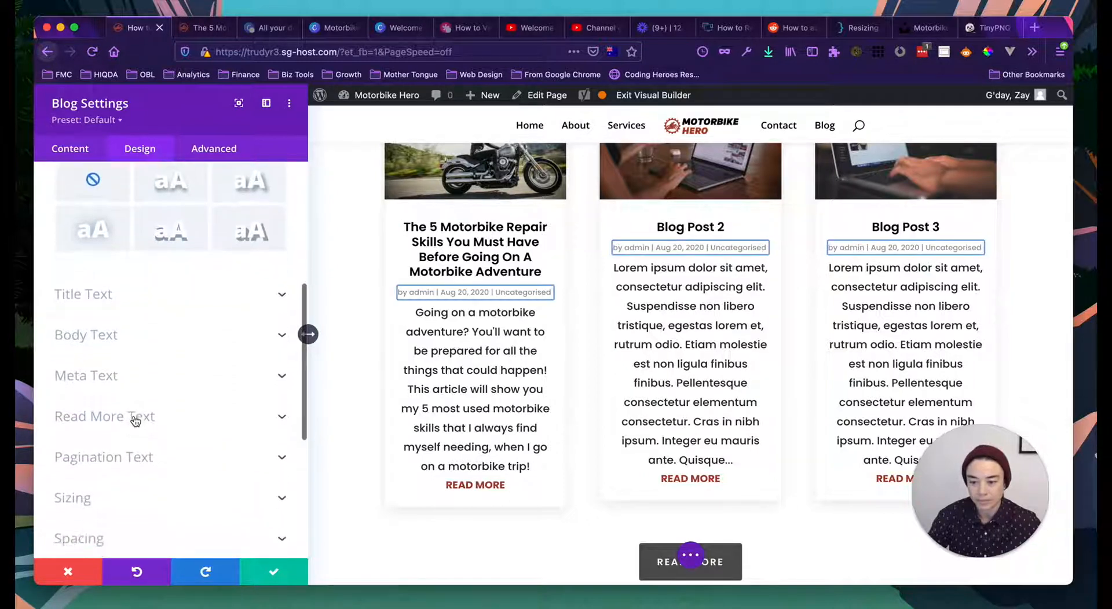
{"action": "left_click", "coordinate": [108, 293]}
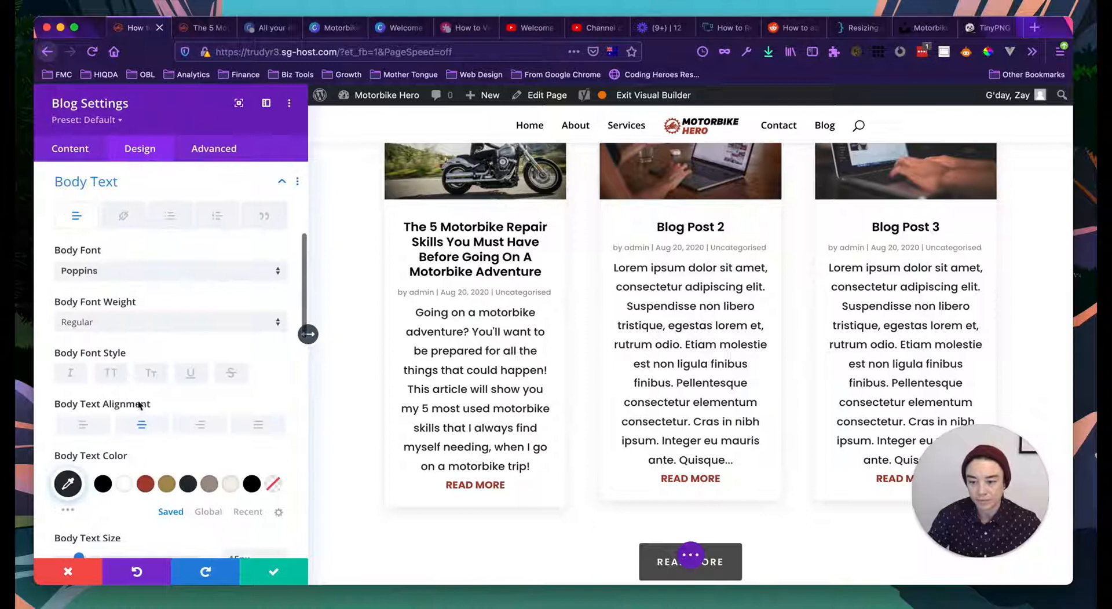
{"action": "scroll", "coordinate": [169, 433], "scroll_direction": "down", "scroll_amount": 1}
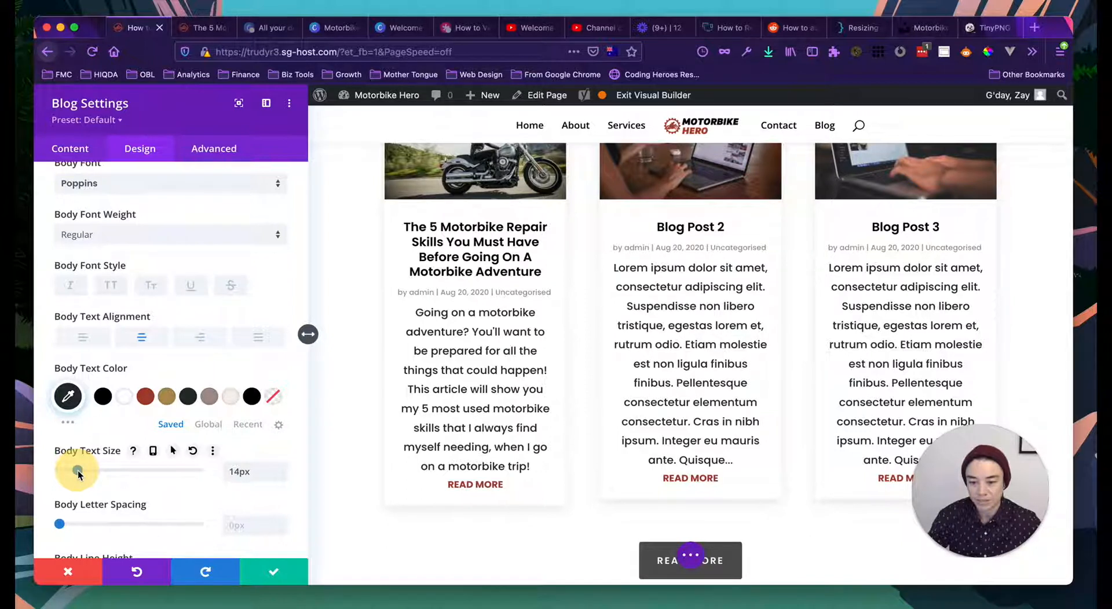
{"action": "left_click_drag", "start_coordinate": [78, 474], "coordinate": [94, 472]}
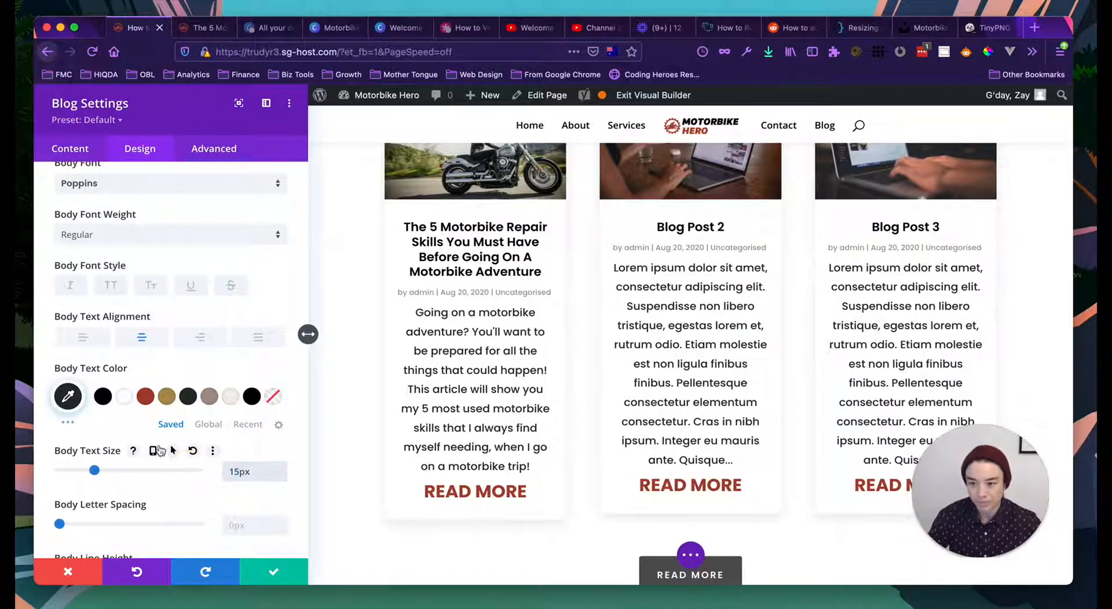
Step: Save the blog module's settings and check the post grid at full page width
{"action": "scroll", "coordinate": [261, 374], "scroll_direction": "down", "scroll_amount": 7}
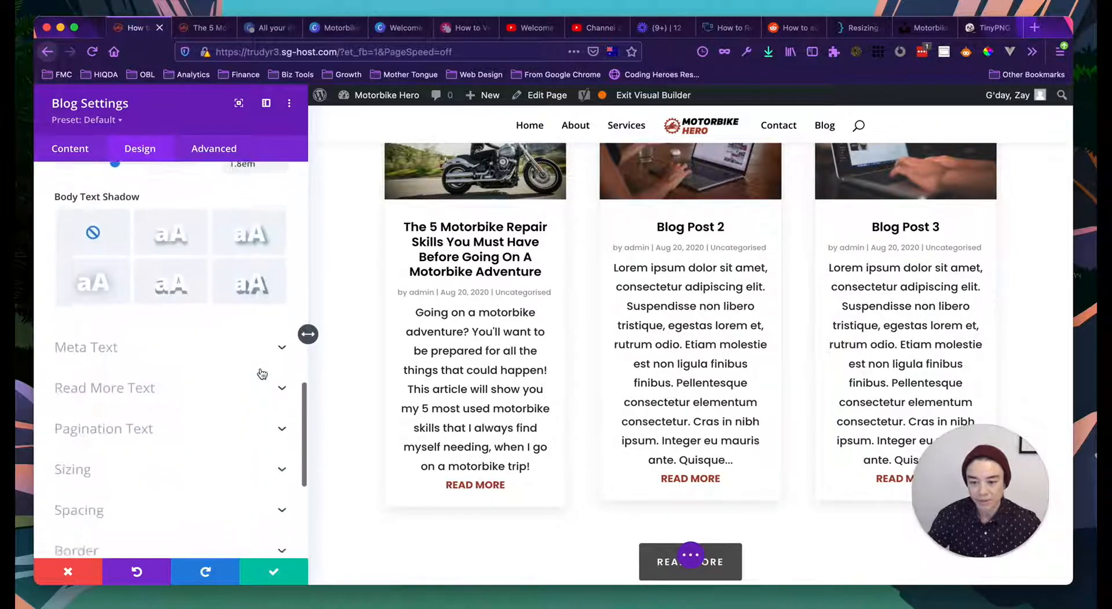
{"action": "scroll", "coordinate": [262, 373], "scroll_direction": "down", "scroll_amount": 3}
{"action": "scroll", "coordinate": [220, 409], "scroll_direction": "down", "scroll_amount": 3}
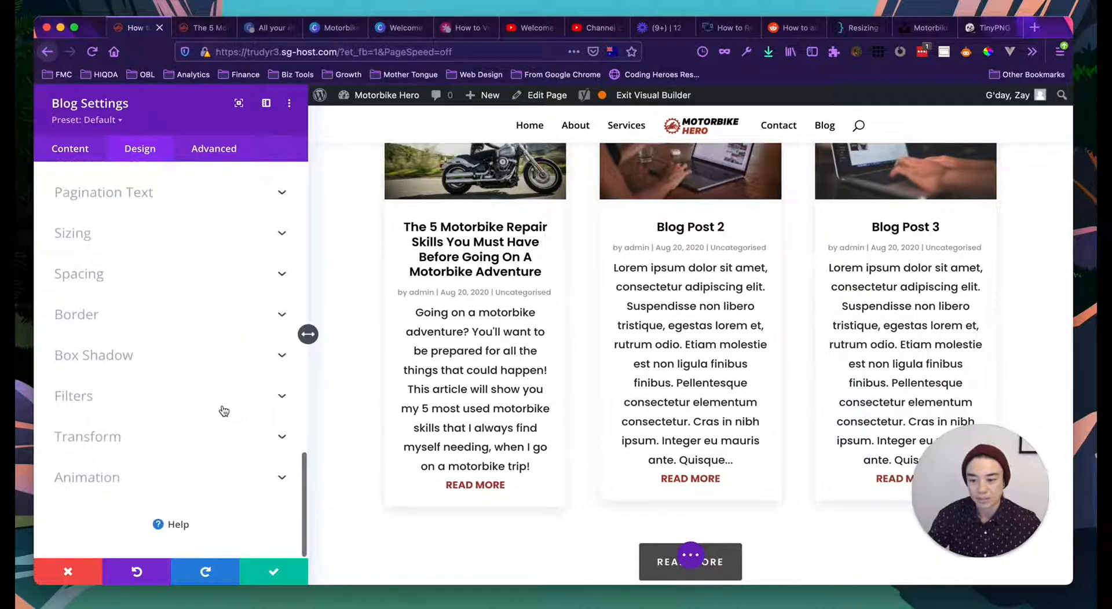
{"action": "scroll", "coordinate": [472, 422], "scroll_direction": "up", "scroll_amount": 2}
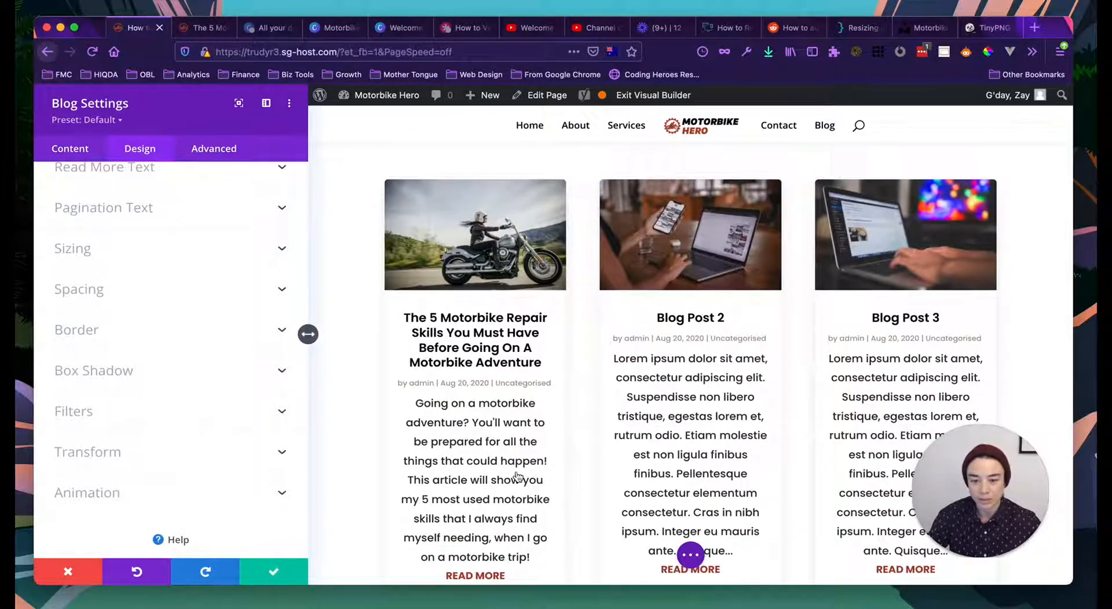
{"action": "key", "text": "Return"}
{"action": "scroll", "coordinate": [516, 397], "scroll_direction": "up", "scroll_amount": 3}
{"action": "scroll", "coordinate": [516, 396], "scroll_direction": "down", "scroll_amount": 3}
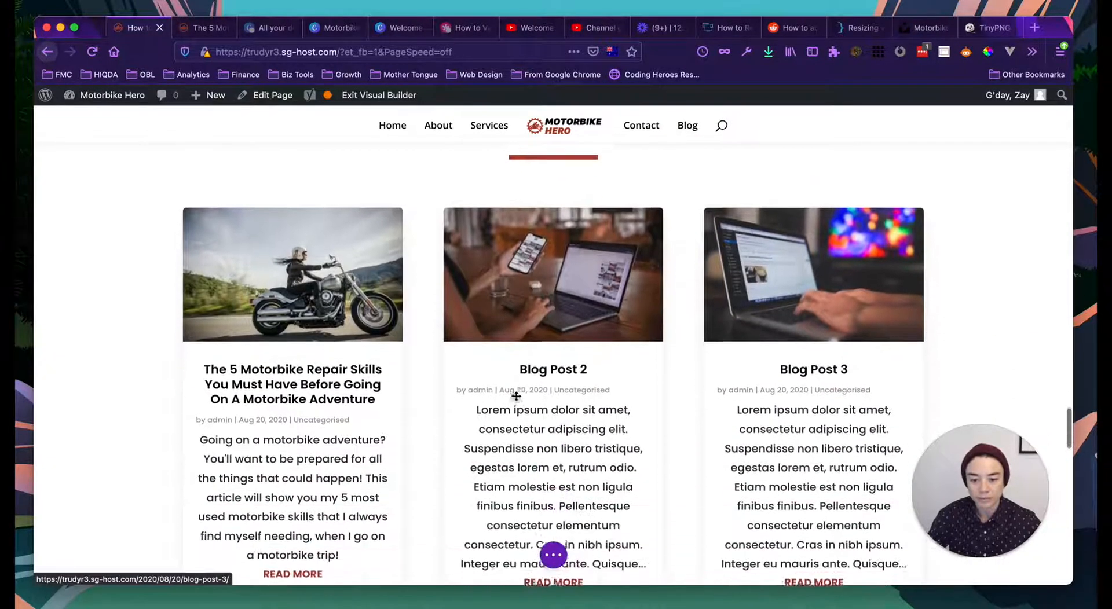
{"action": "scroll", "coordinate": [516, 397], "scroll_direction": "down", "scroll_amount": 1}
{"action": "scroll", "coordinate": [307, 372], "scroll_direction": "up", "scroll_amount": 1}
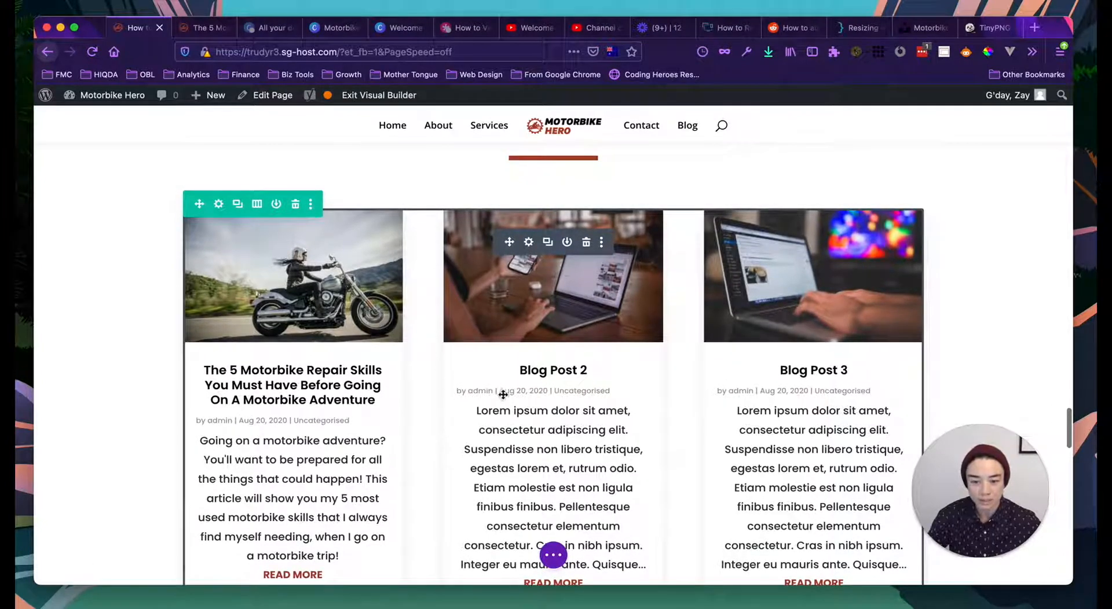
Step: Reopen the blog module's design settings and left-align the post titles
{"action": "scroll", "coordinate": [538, 376], "scroll_direction": "down", "scroll_amount": 1}
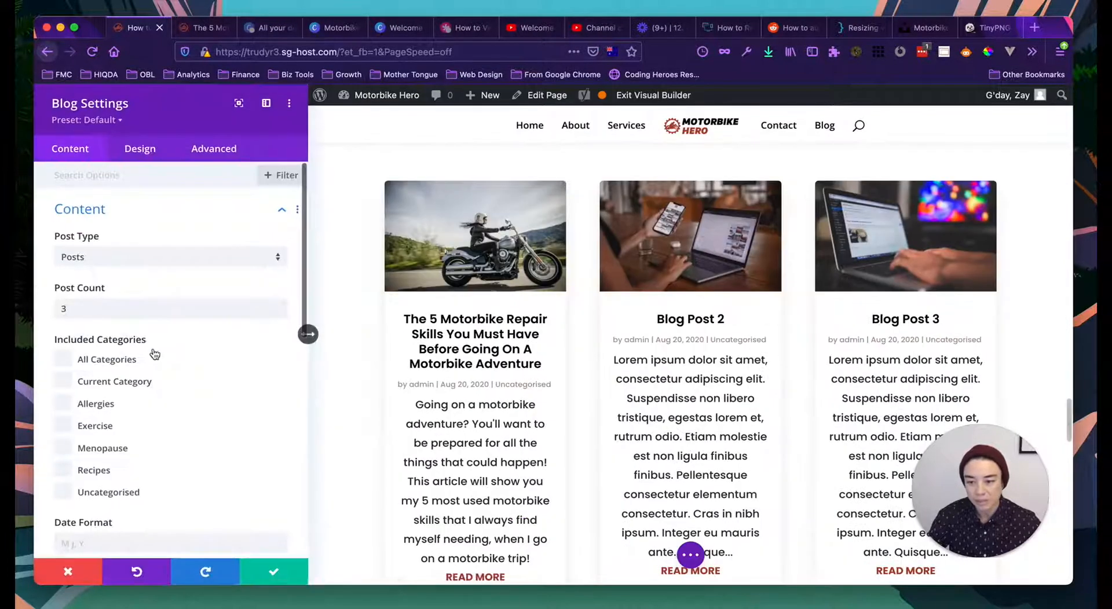
{"action": "left_click", "coordinate": [140, 158]}
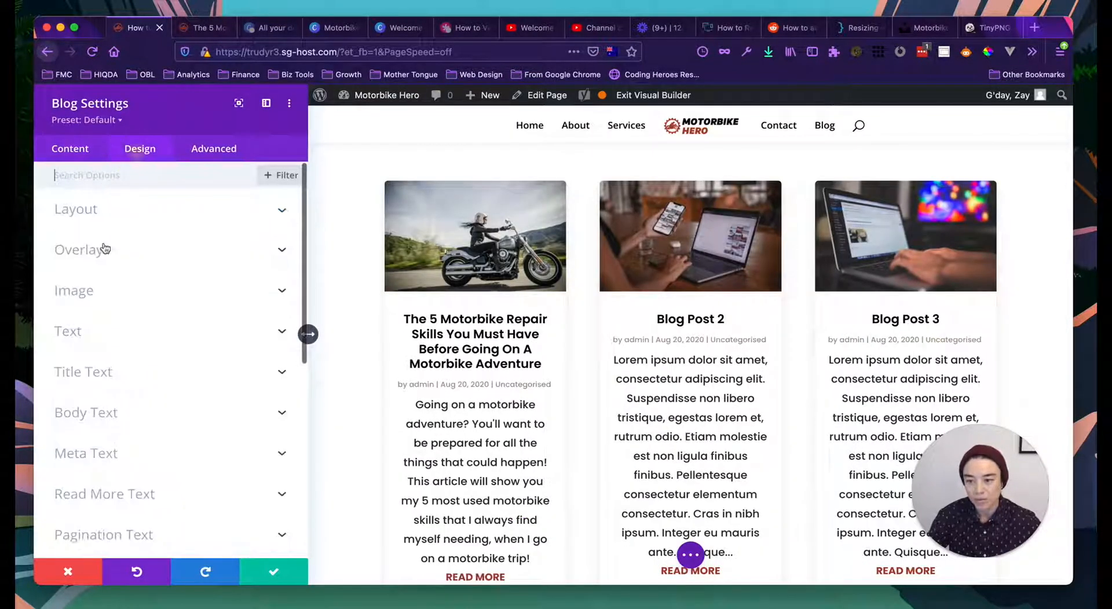
{"action": "left_click", "coordinate": [82, 211]}
{"action": "left_click", "coordinate": [93, 348]}
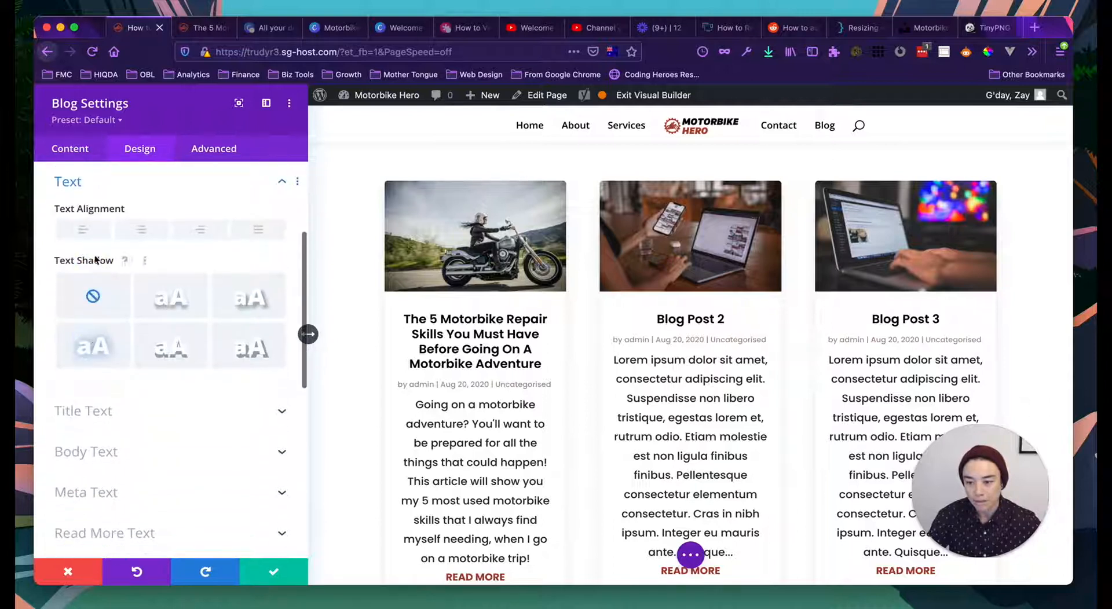
{"action": "scroll", "coordinate": [121, 324], "scroll_direction": "down", "scroll_amount": 3}
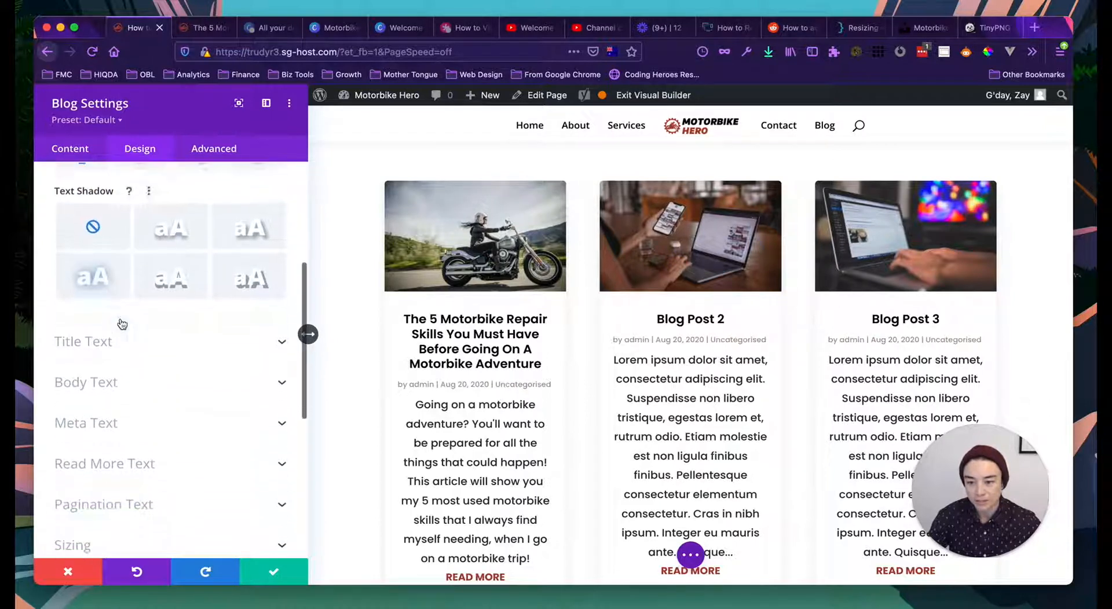
{"action": "left_click", "coordinate": [99, 340]}
{"action": "scroll", "coordinate": [106, 397], "scroll_direction": "down", "scroll_amount": 1}
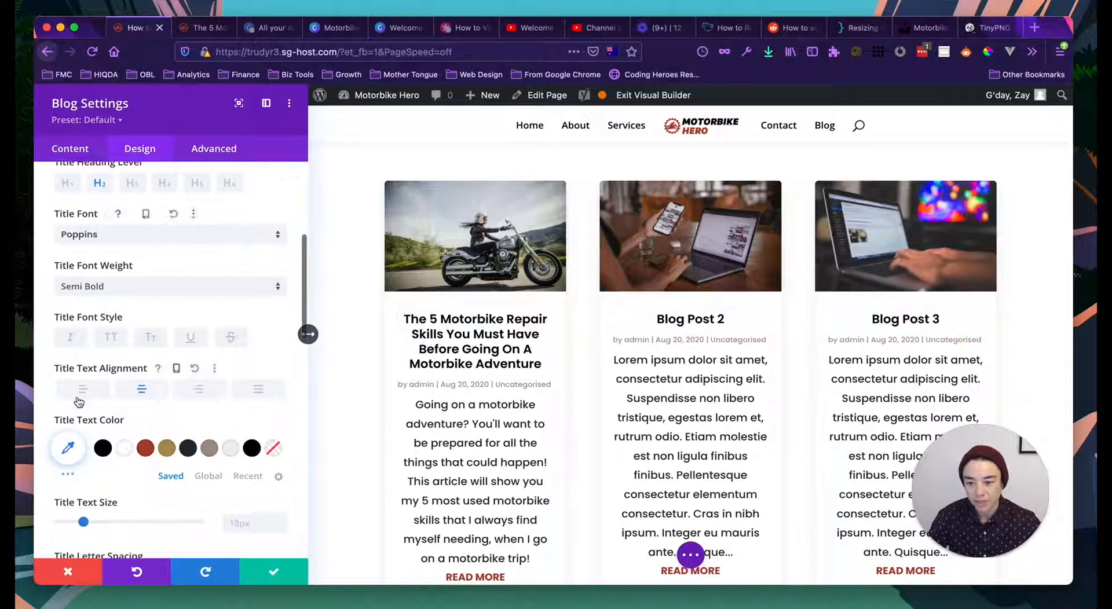
{"action": "left_click", "coordinate": [82, 384]}
Step: Left-align the blog grid's body text and save the module's settings
{"action": "scroll", "coordinate": [125, 426], "scroll_direction": "down", "scroll_amount": 2}
{"action": "scroll", "coordinate": [126, 427], "scroll_direction": "down", "scroll_amount": 6}
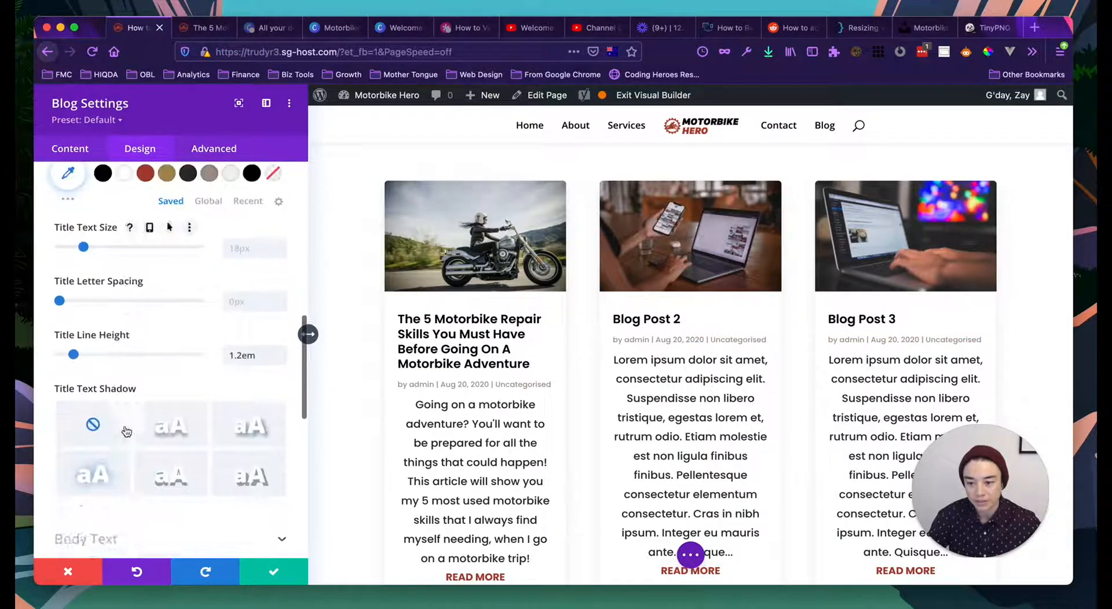
{"action": "left_click", "coordinate": [117, 370]}
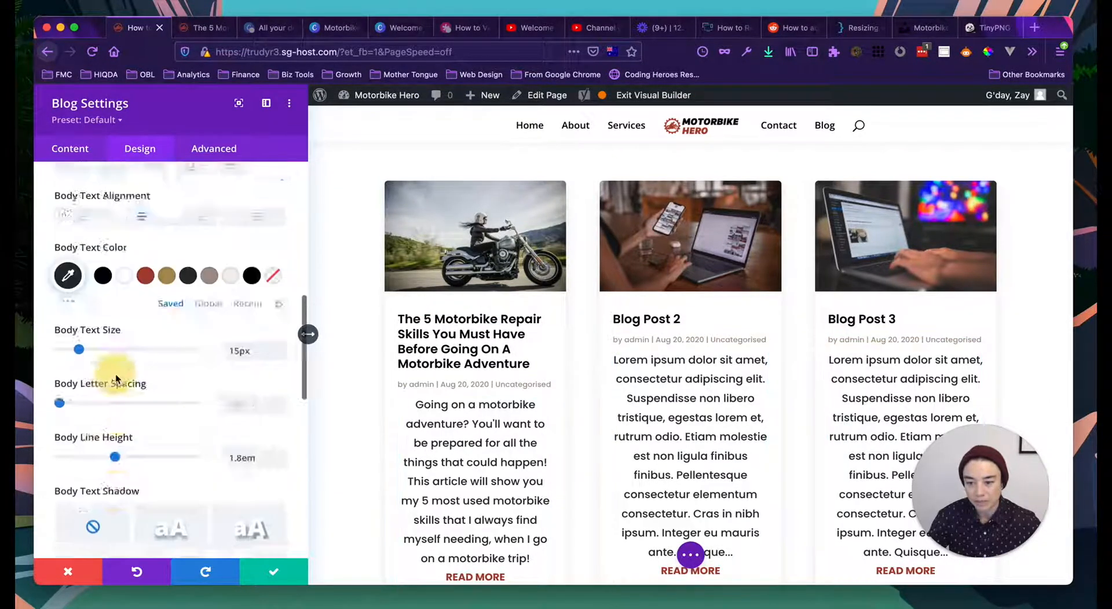
{"action": "left_click", "coordinate": [86, 427]}
{"action": "scroll", "coordinate": [154, 444], "scroll_direction": "down", "scroll_amount": 4}
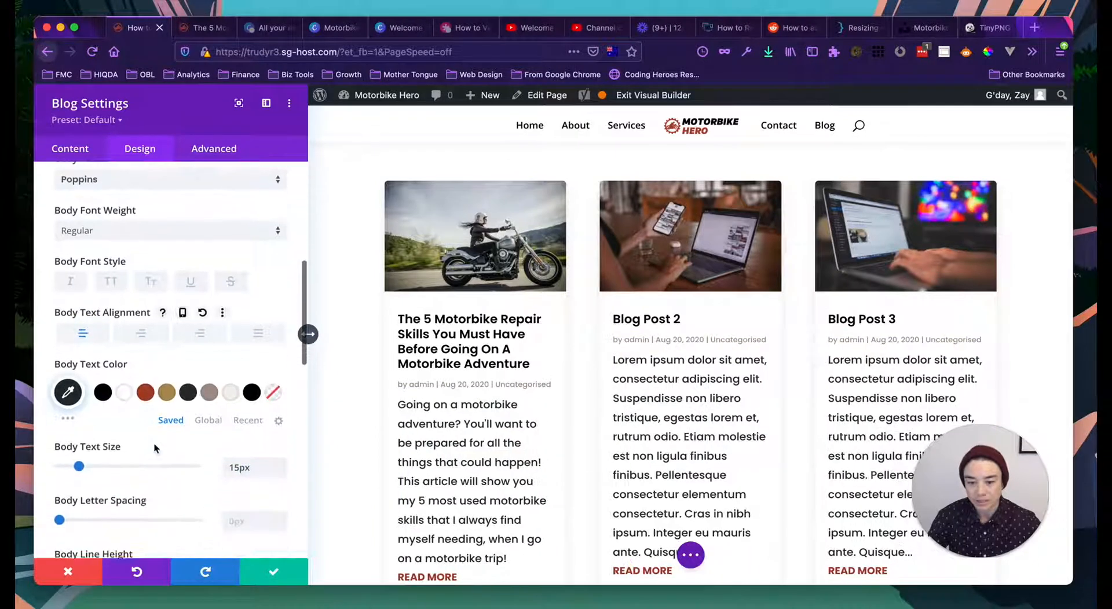
{"action": "scroll", "coordinate": [507, 430], "scroll_direction": "down", "scroll_amount": 3}
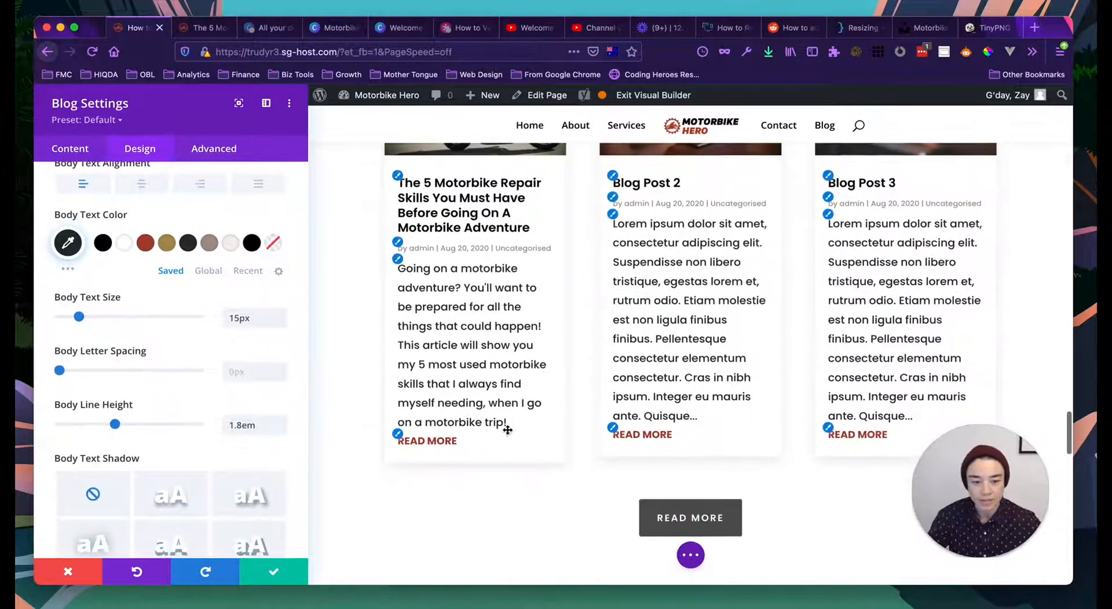
{"action": "scroll", "coordinate": [508, 430], "scroll_direction": "up", "scroll_amount": 2}
{"action": "scroll", "coordinate": [507, 430], "scroll_direction": "up", "scroll_amount": 2}
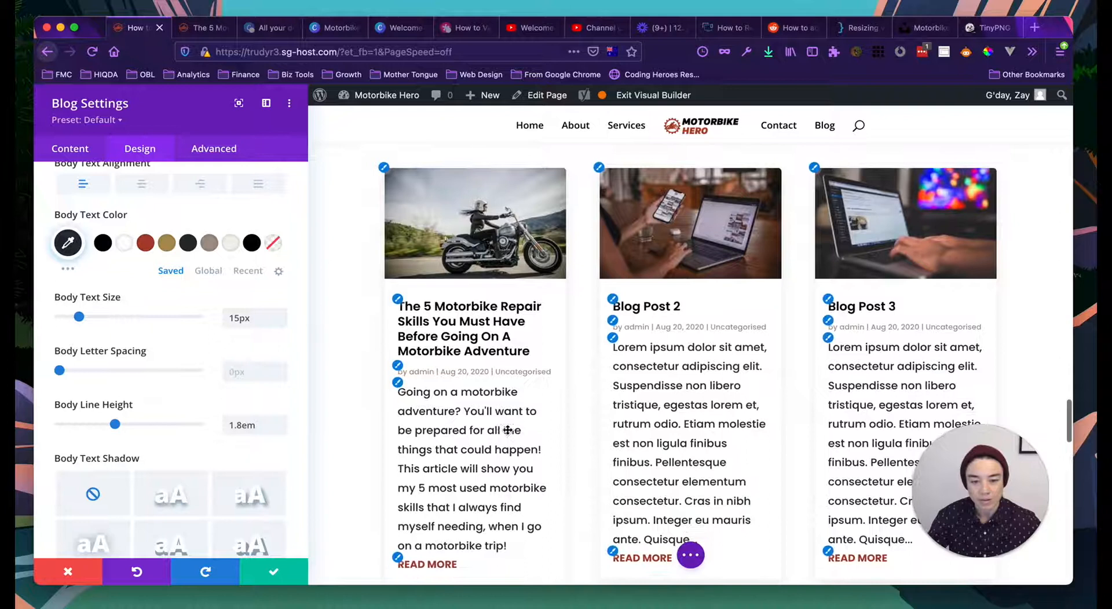
{"action": "left_click", "coordinate": [288, 572]}
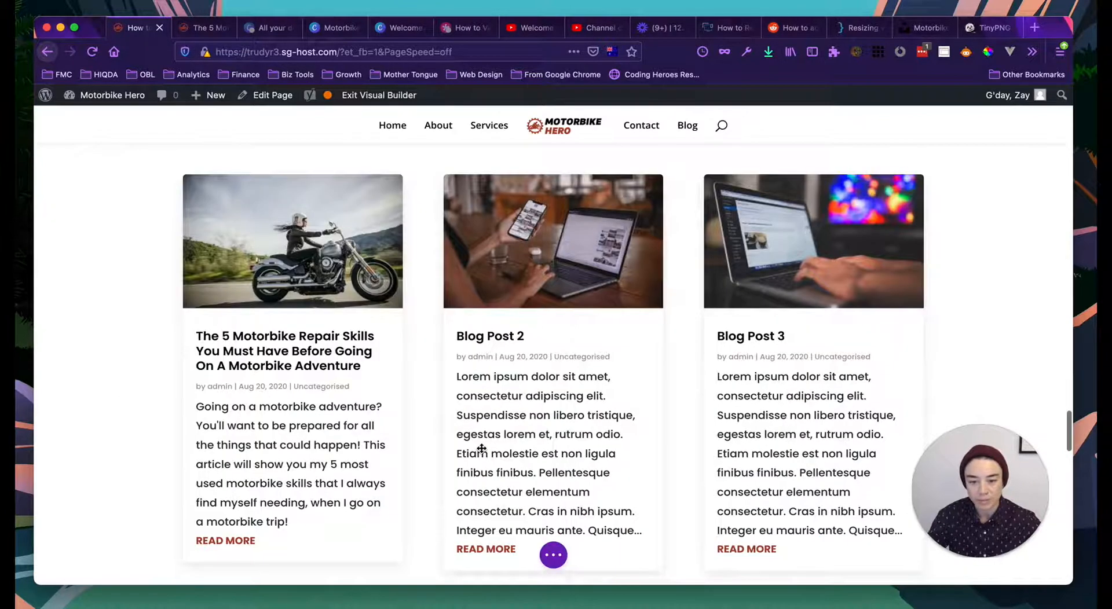
Step: Set the Read More call to action button's background and border colour to the saved red #a94432 and close the module's settings
{"action": "scroll", "coordinate": [559, 418], "scroll_direction": "up", "scroll_amount": 1}
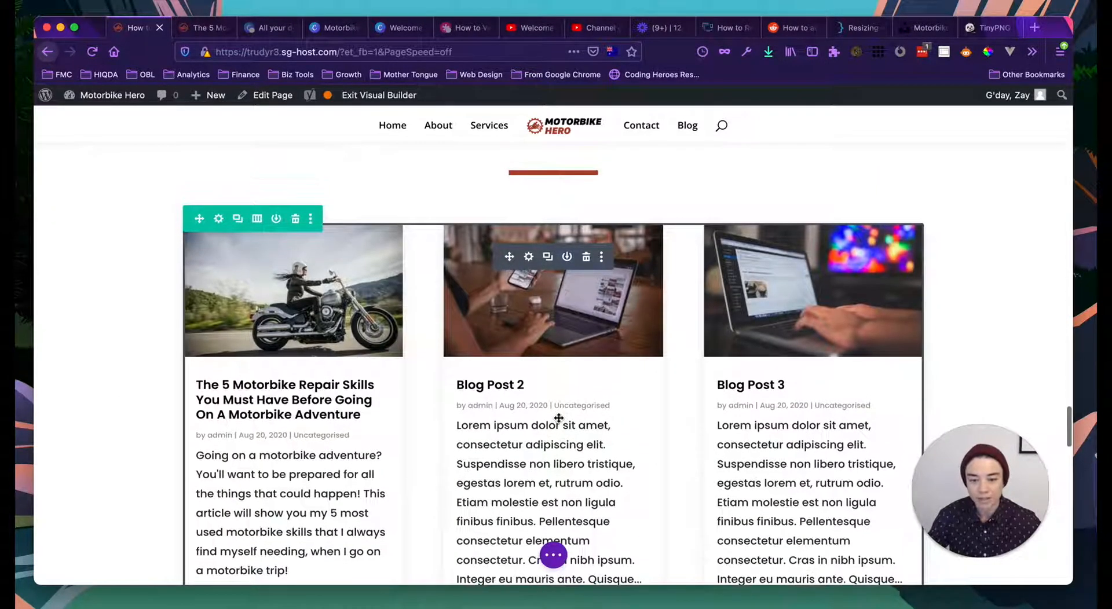
{"action": "scroll", "coordinate": [533, 421], "scroll_direction": "down", "scroll_amount": 5}
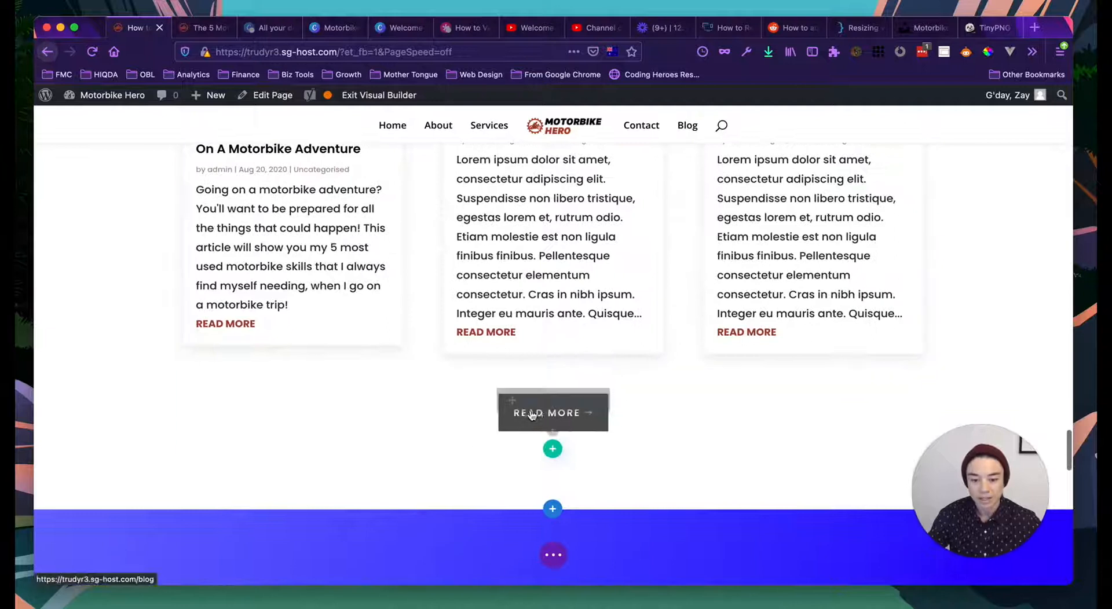
{"action": "left_click", "coordinate": [528, 402]}
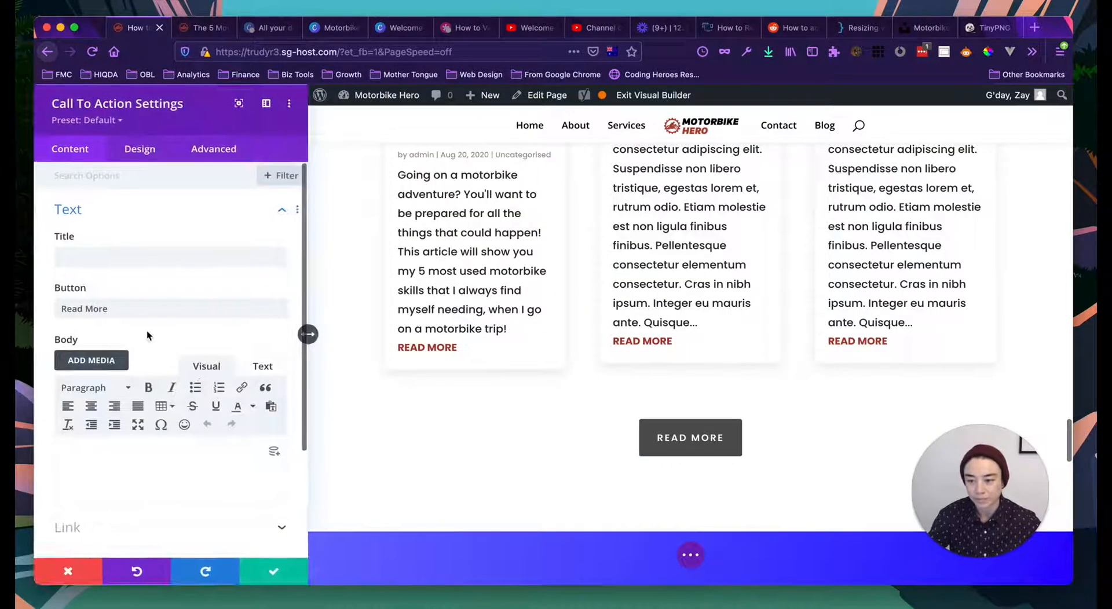
{"action": "scroll", "coordinate": [148, 330], "scroll_direction": "down", "scroll_amount": 2}
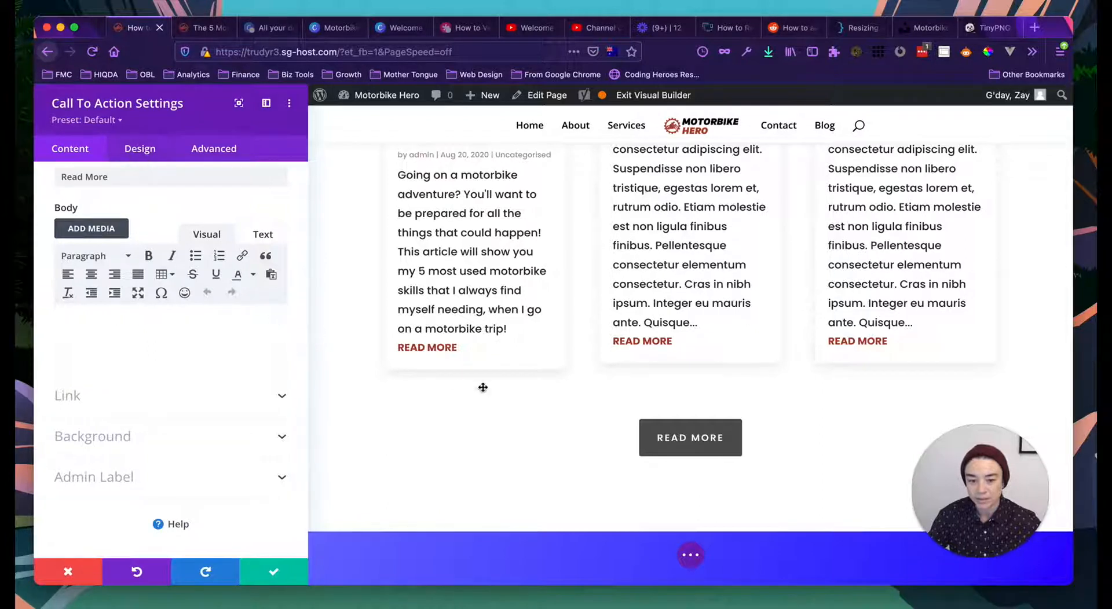
{"action": "left_click", "coordinate": [134, 157]}
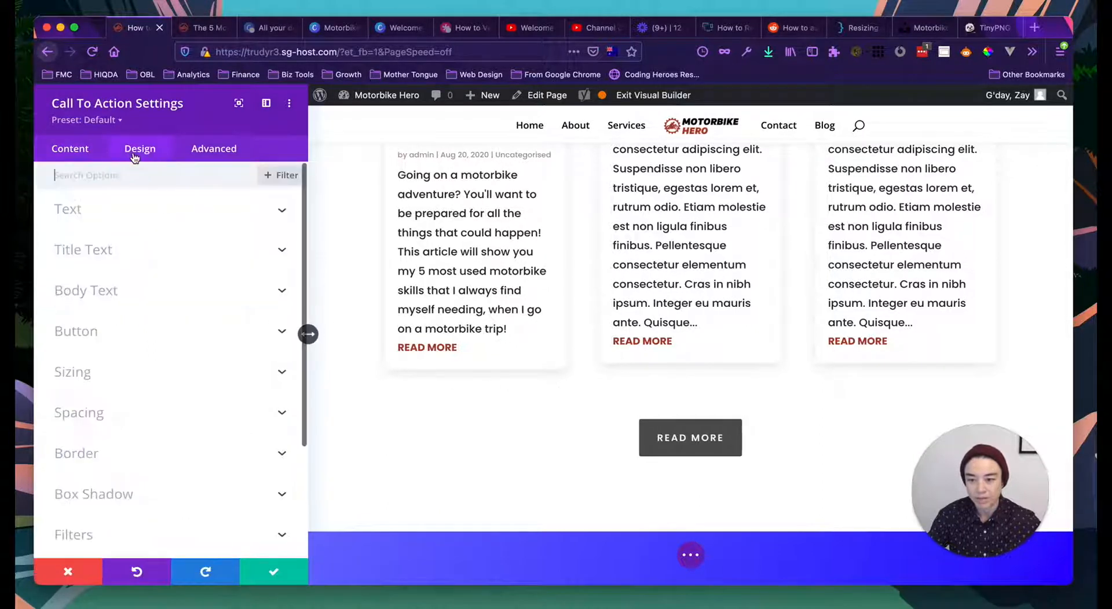
{"action": "left_click", "coordinate": [96, 329]}
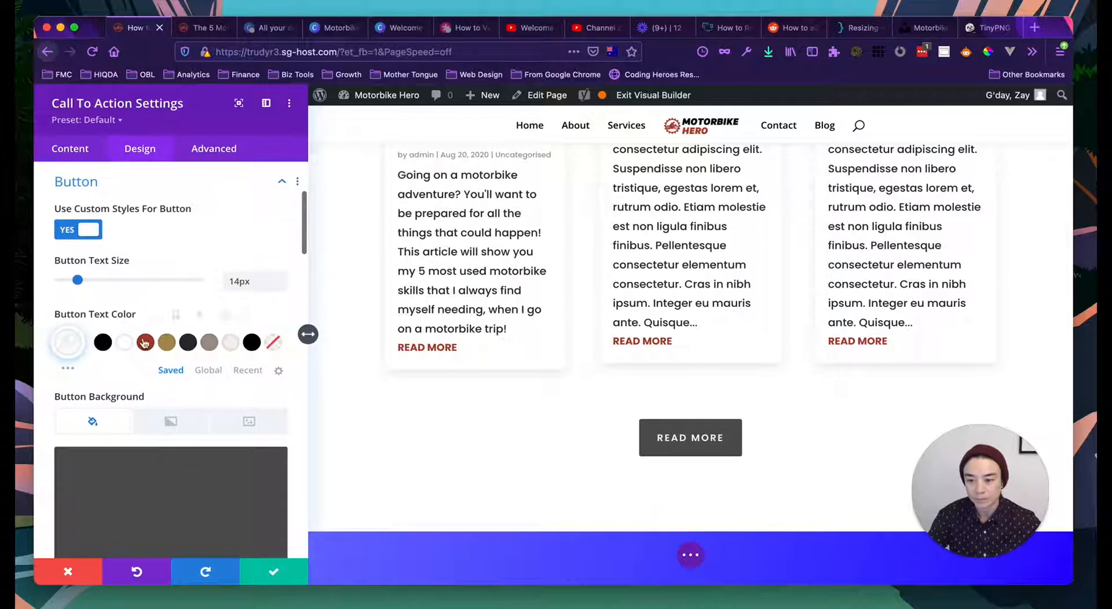
{"action": "scroll", "coordinate": [148, 351], "scroll_direction": "down", "scroll_amount": 5}
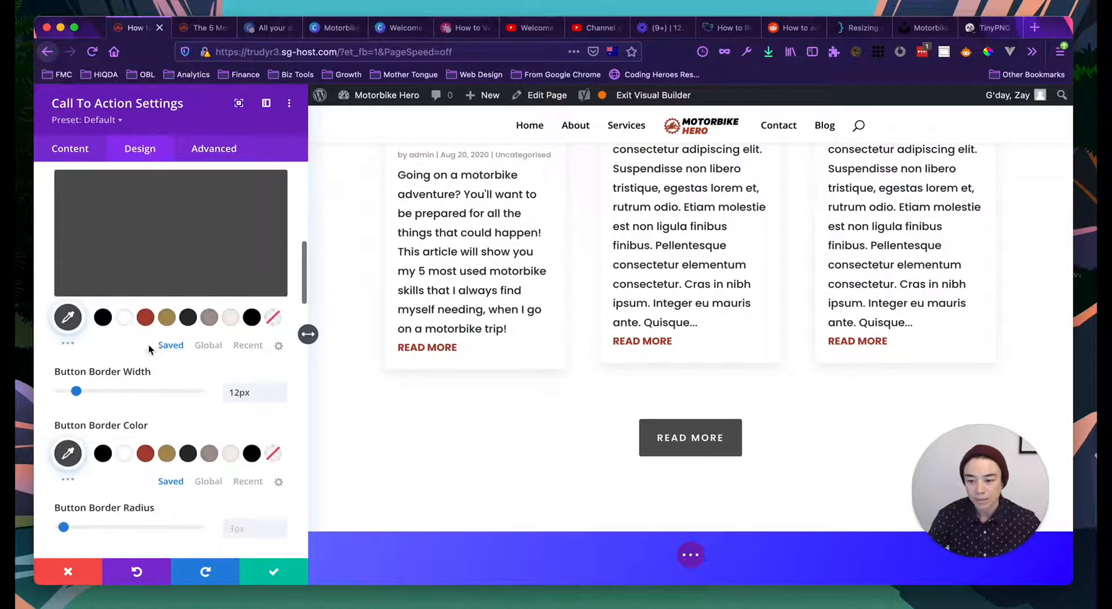
{"action": "left_click", "coordinate": [145, 318]}
{"action": "left_click", "coordinate": [146, 454]}
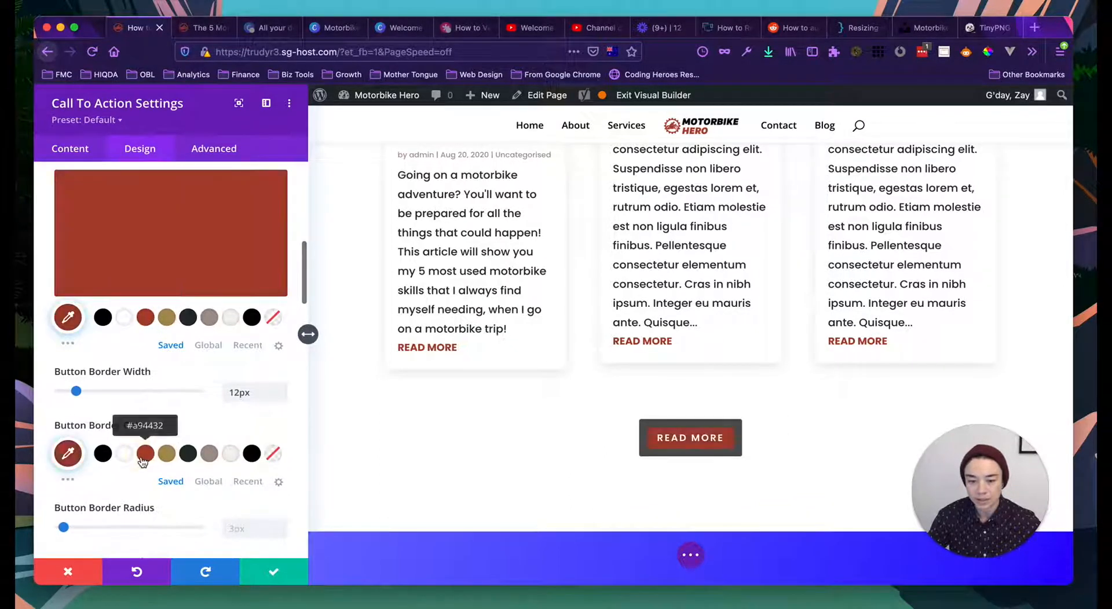
{"action": "scroll", "coordinate": [449, 548], "scroll_direction": "up", "scroll_amount": 5}
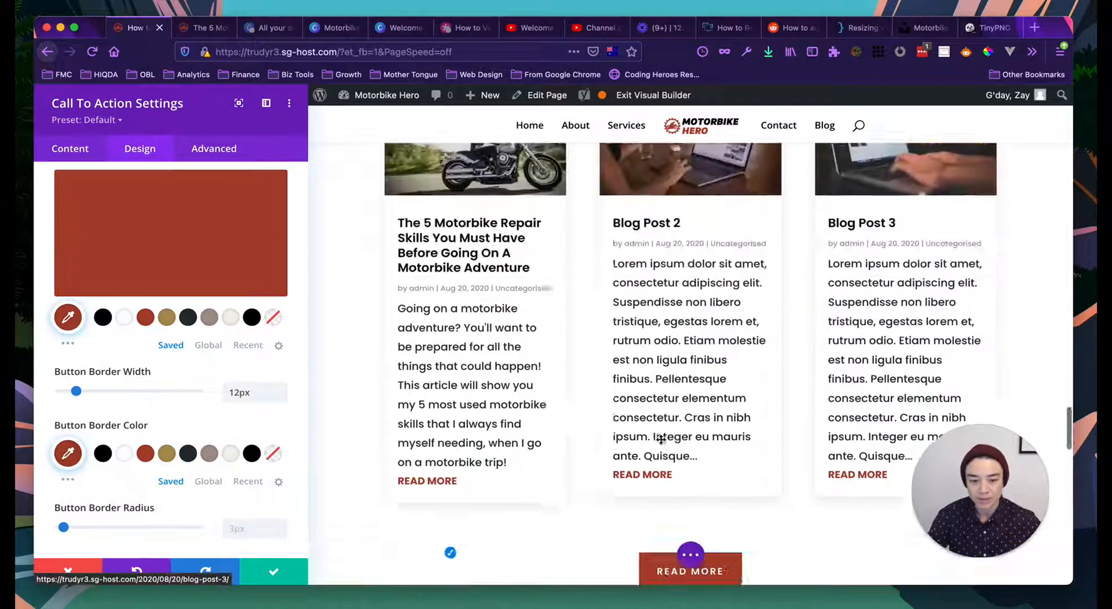
{"action": "scroll", "coordinate": [661, 441], "scroll_direction": "down", "scroll_amount": 3}
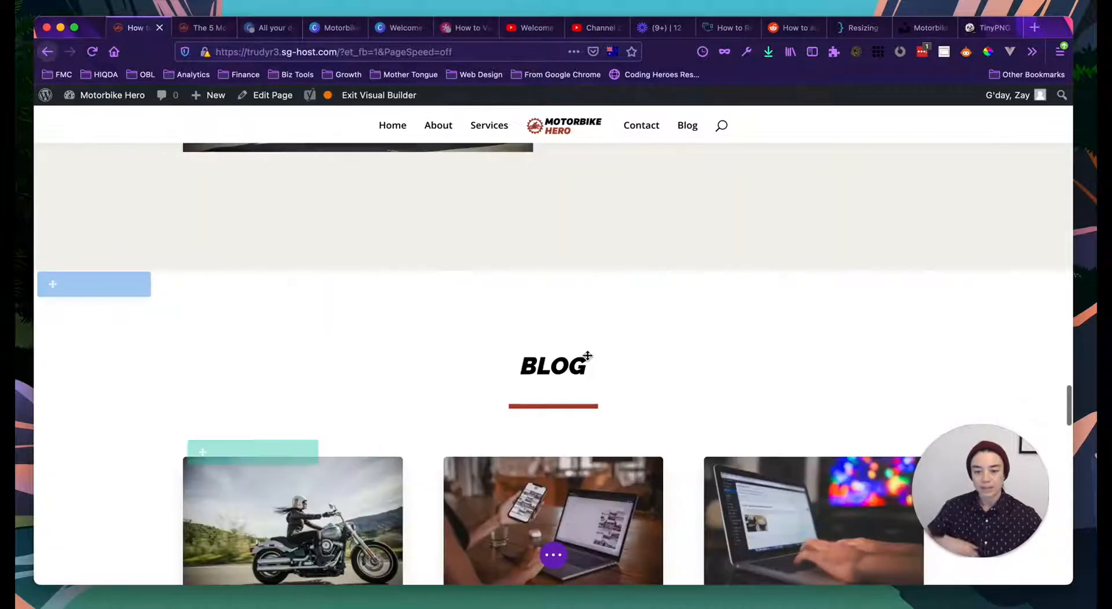
Step: Compare the blog grid's appearance with the latest article section above it at full page width
{"action": "scroll", "coordinate": [586, 355], "scroll_direction": "down", "scroll_amount": 7}
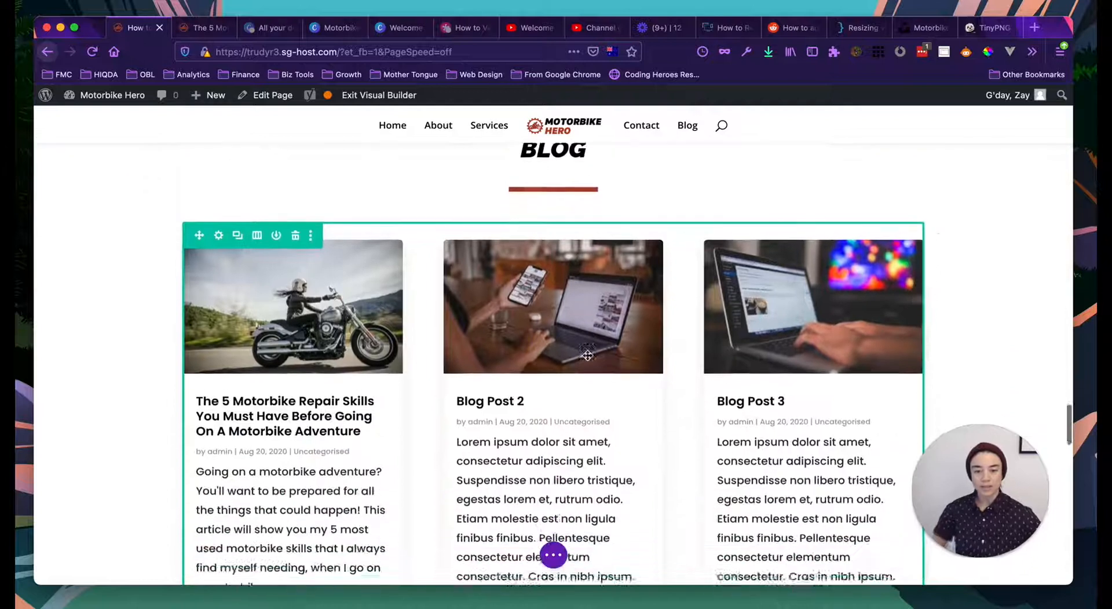
{"action": "scroll", "coordinate": [587, 355], "scroll_direction": "up", "scroll_amount": 6}
{"action": "scroll", "coordinate": [579, 346], "scroll_direction": "down", "scroll_amount": 7}
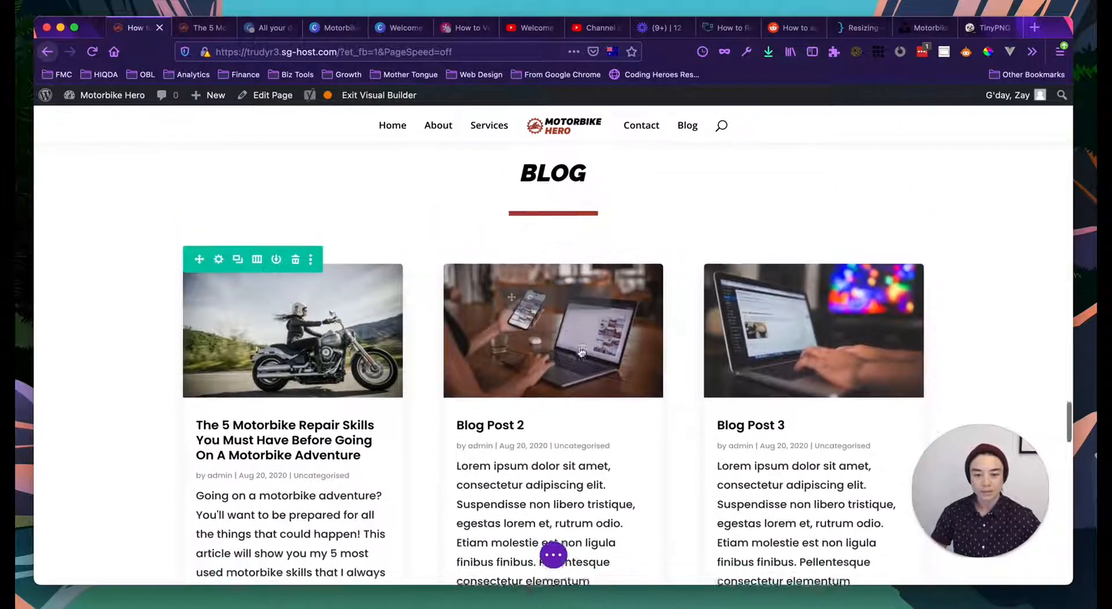
{"action": "scroll", "coordinate": [579, 346], "scroll_direction": "down", "scroll_amount": 4}
{"action": "scroll", "coordinate": [580, 347], "scroll_direction": "up", "scroll_amount": 7}
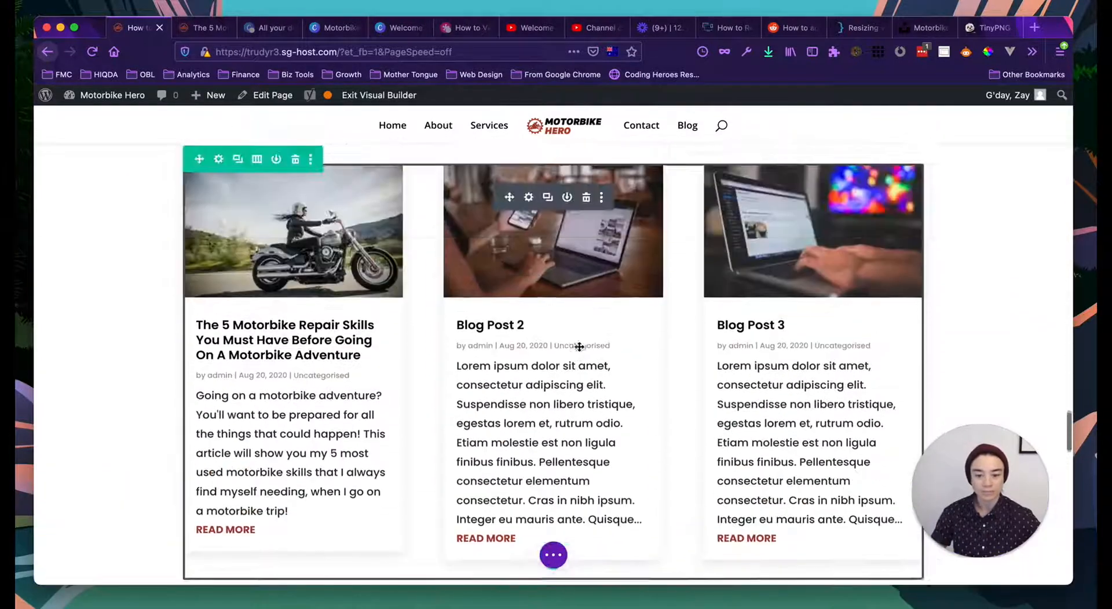
{"action": "scroll", "coordinate": [579, 347], "scroll_direction": "up", "scroll_amount": 6}
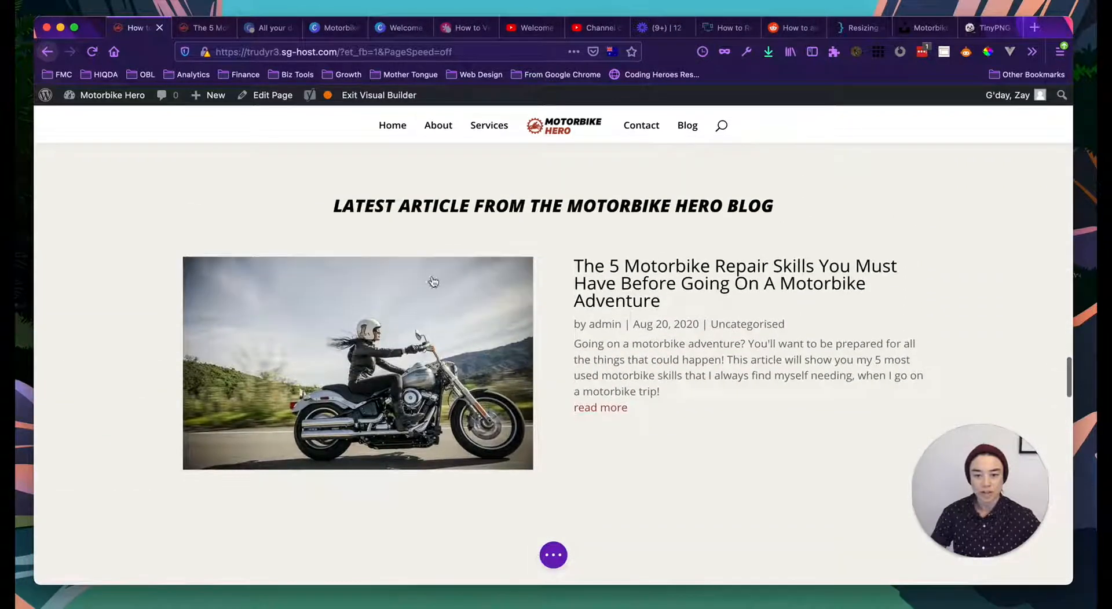
{"action": "scroll", "coordinate": [414, 505], "scroll_direction": "down", "scroll_amount": 1}
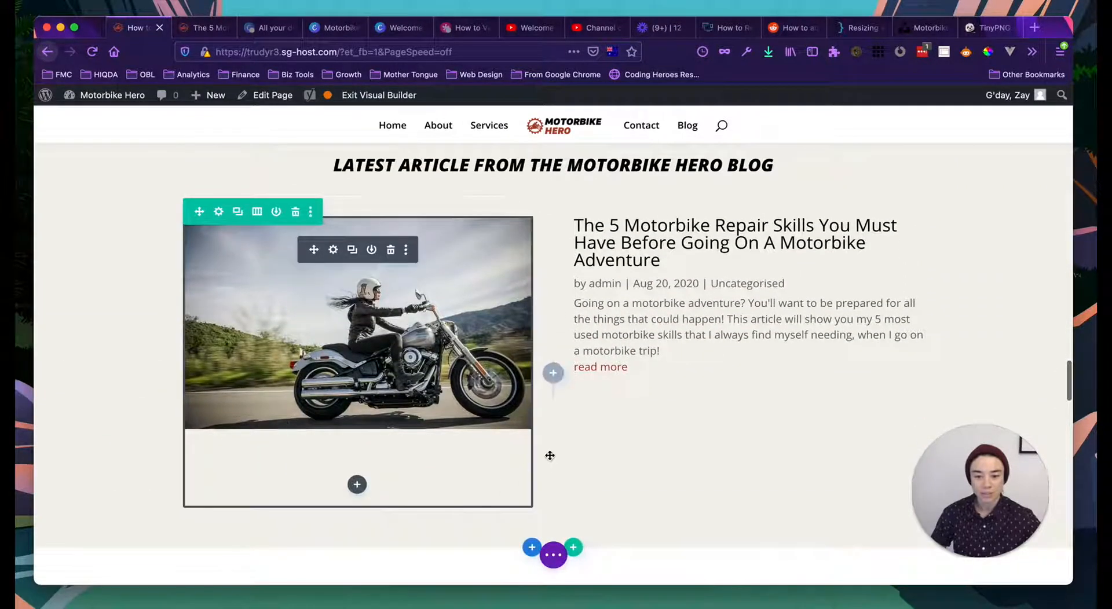
{"action": "scroll", "coordinate": [550, 456], "scroll_direction": "up", "scroll_amount": 2}
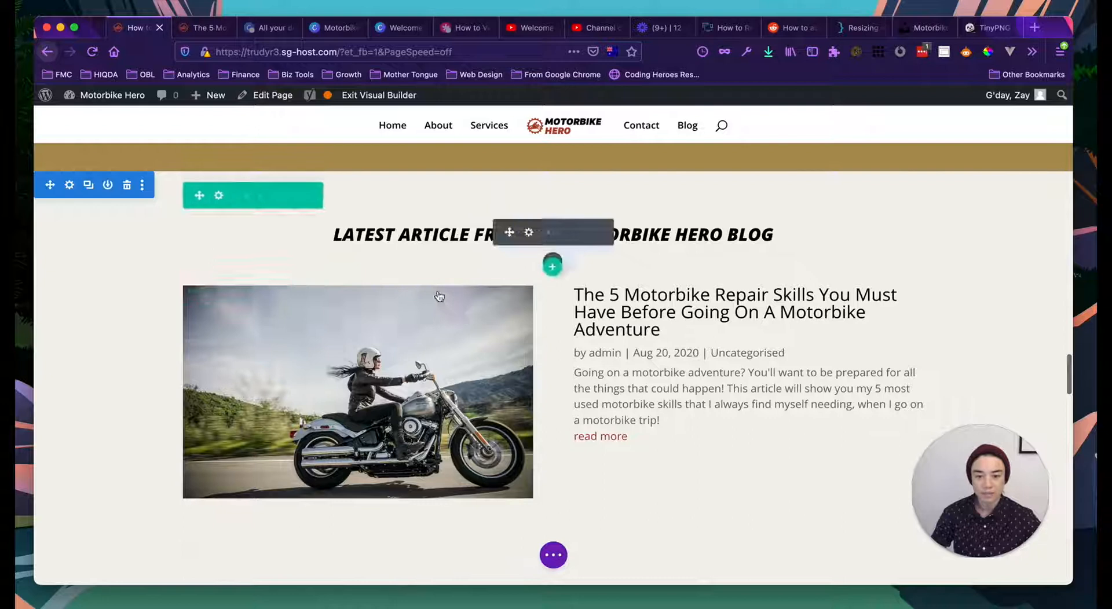
{"action": "scroll", "coordinate": [439, 297], "scroll_direction": "down", "scroll_amount": 12}
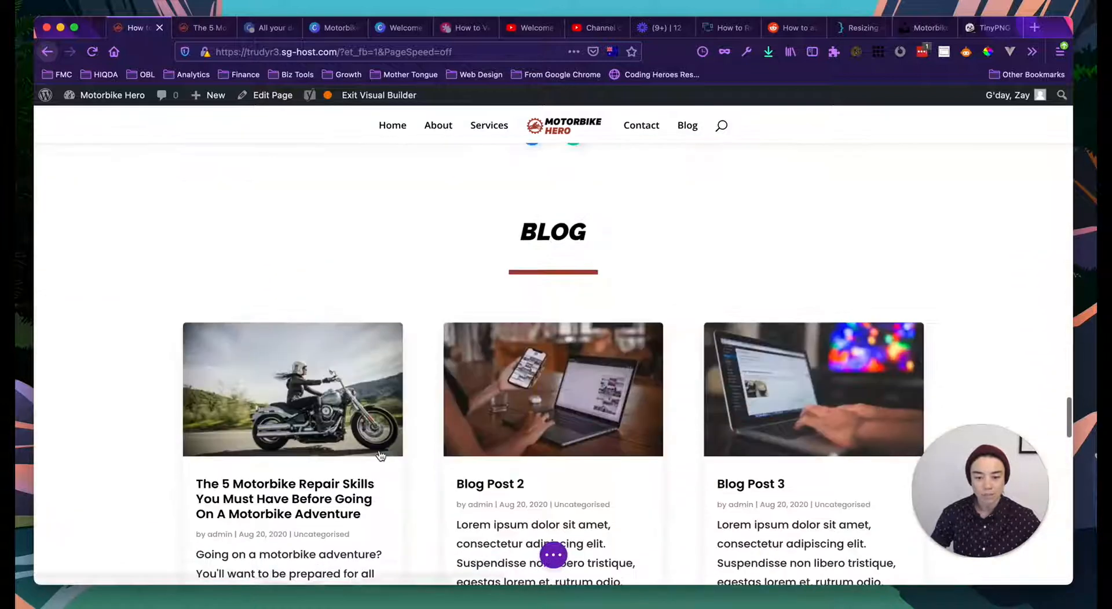
Step: Open the blog module's design settings and change its layout to Fullwidth
{"action": "scroll", "coordinate": [532, 348], "scroll_direction": "down", "scroll_amount": 2}
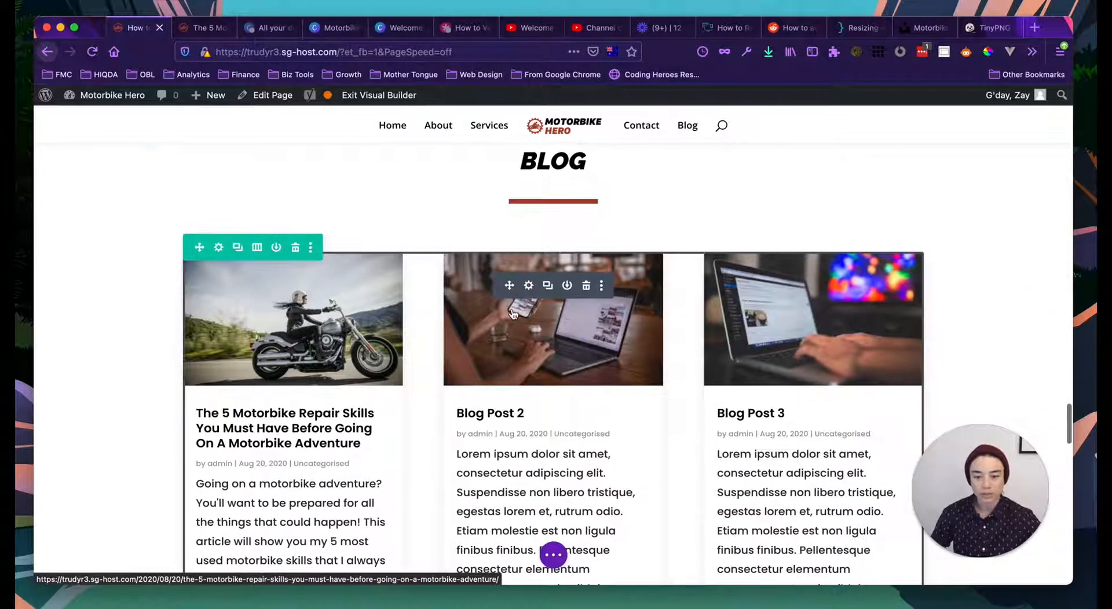
{"action": "left_click", "coordinate": [528, 287]}
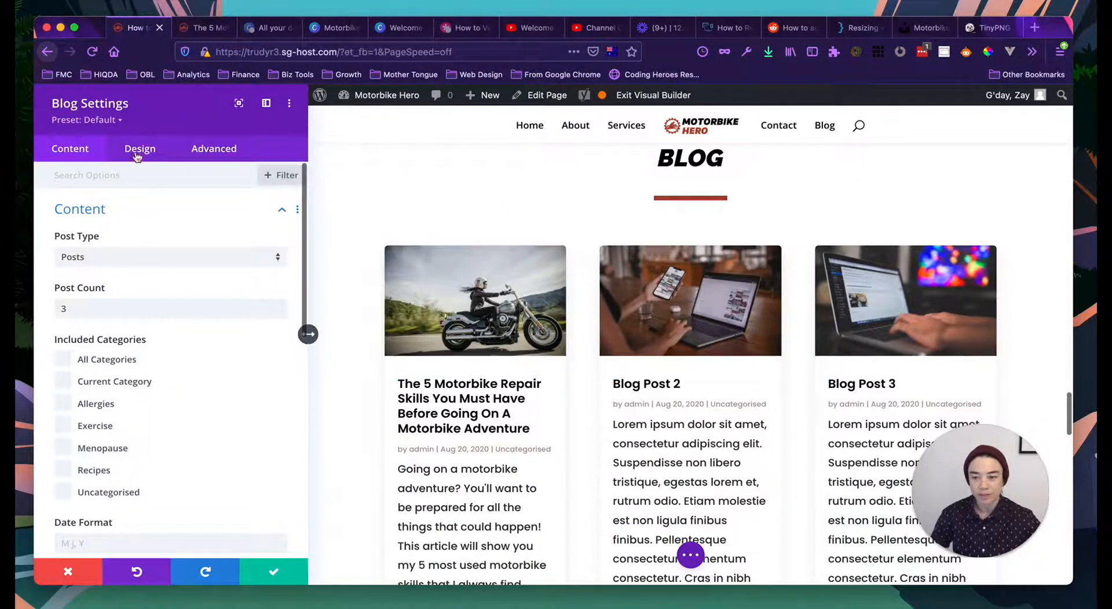
{"action": "left_click", "coordinate": [137, 156]}
{"action": "left_click", "coordinate": [92, 214]}
{"action": "left_click", "coordinate": [101, 255]}
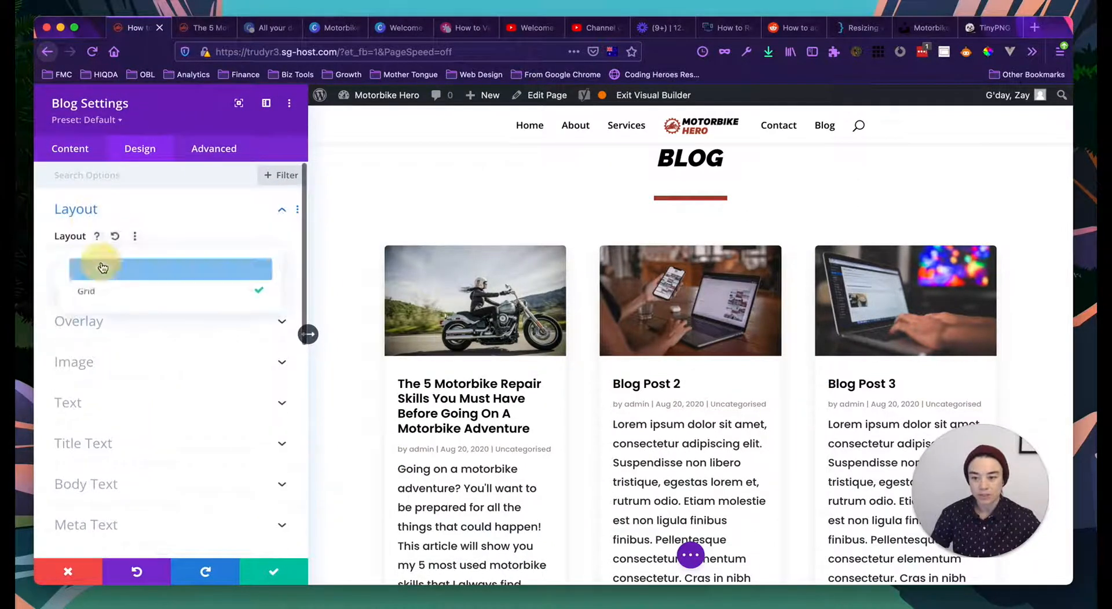
{"action": "left_click", "coordinate": [104, 271]}
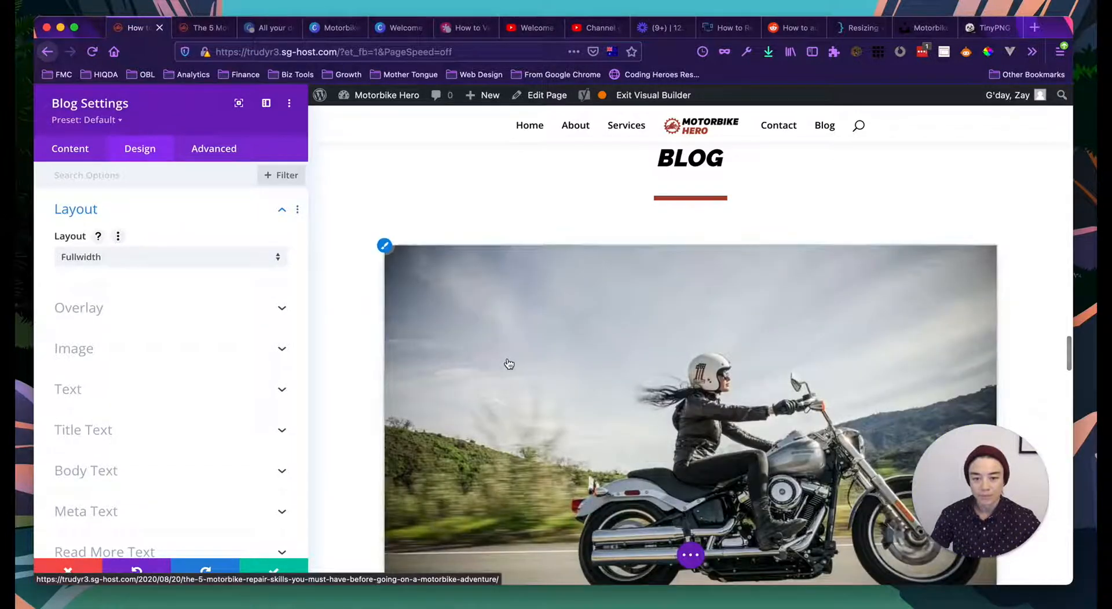
Step: Examine how the images, titles and excerpts of the three posts look in the full-width layout
{"action": "scroll", "coordinate": [508, 359], "scroll_direction": "down", "scroll_amount": 5}
{"action": "scroll", "coordinate": [508, 359], "scroll_direction": "down", "scroll_amount": 10}
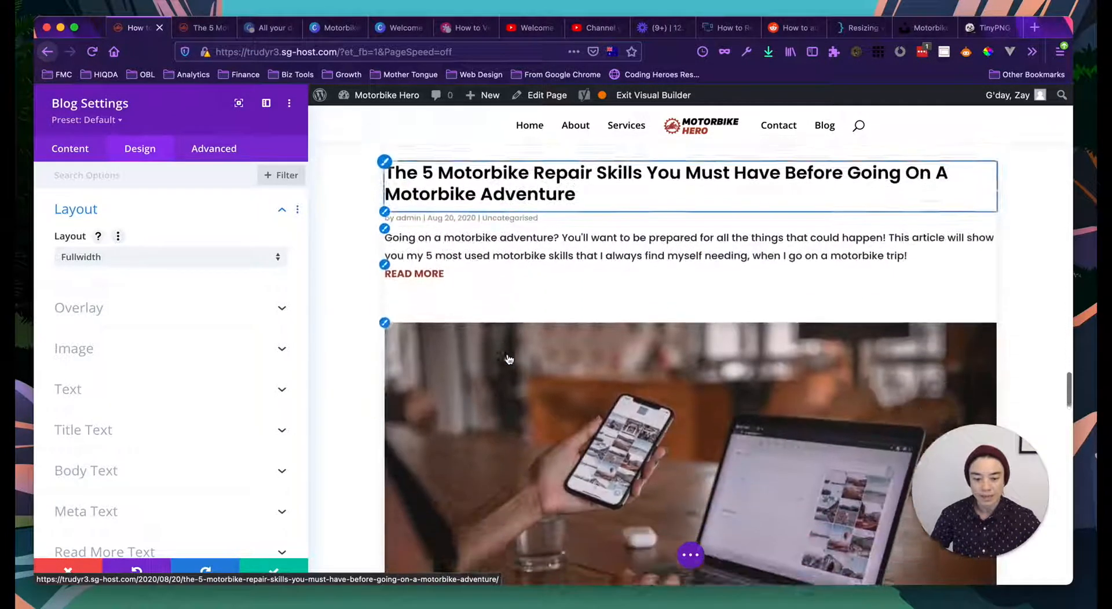
{"action": "scroll", "coordinate": [508, 359], "scroll_direction": "down", "scroll_amount": 10}
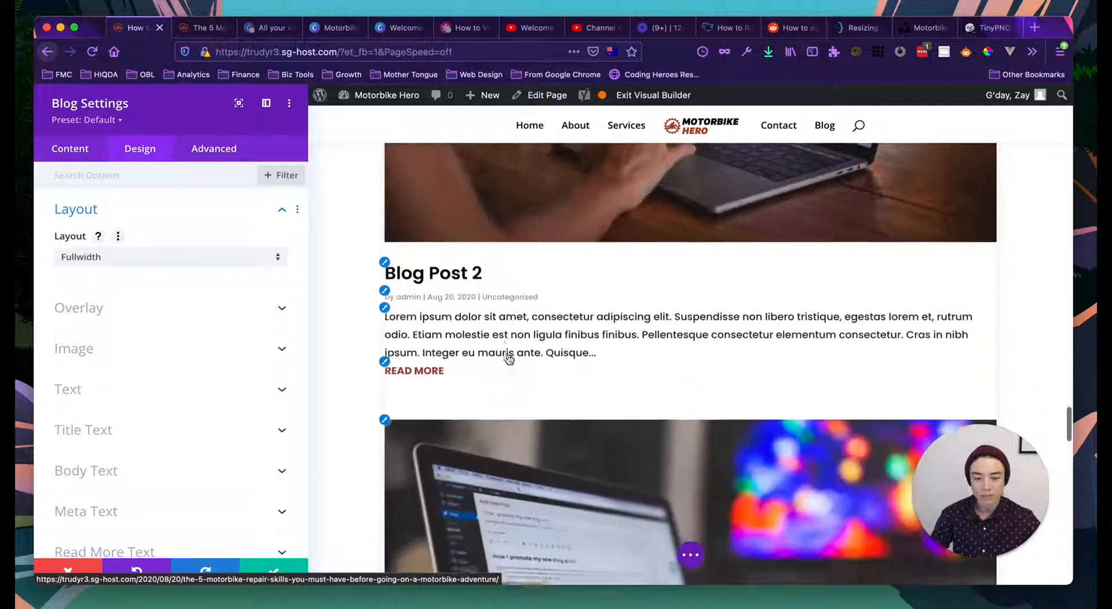
{"action": "scroll", "coordinate": [508, 359], "scroll_direction": "down", "scroll_amount": 5}
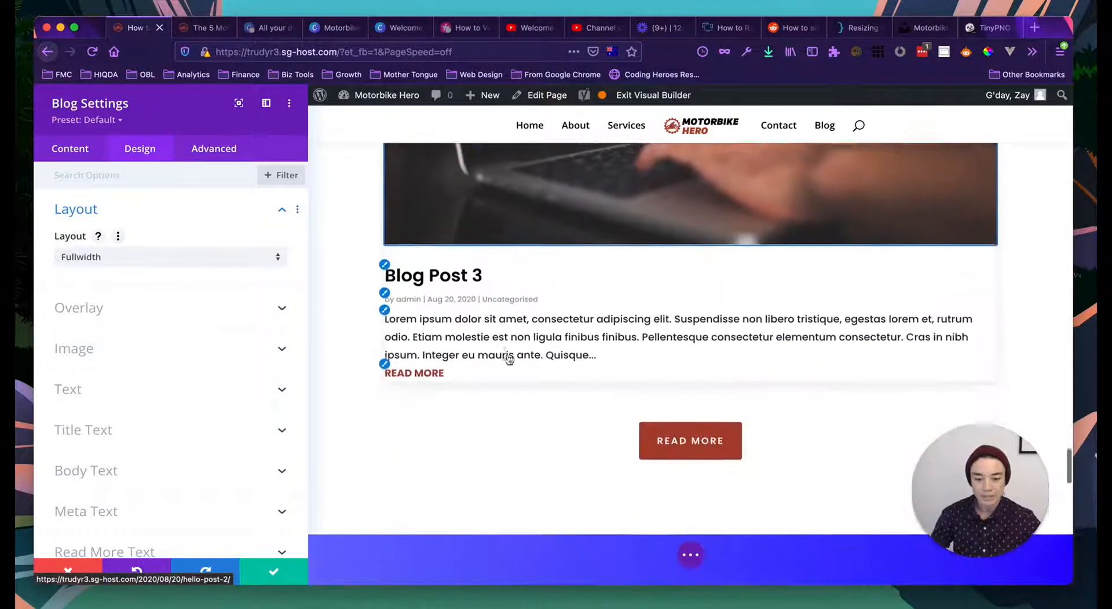
{"action": "scroll", "coordinate": [508, 359], "scroll_direction": "up", "scroll_amount": 7}
{"action": "scroll", "coordinate": [508, 359], "scroll_direction": "up", "scroll_amount": 10}
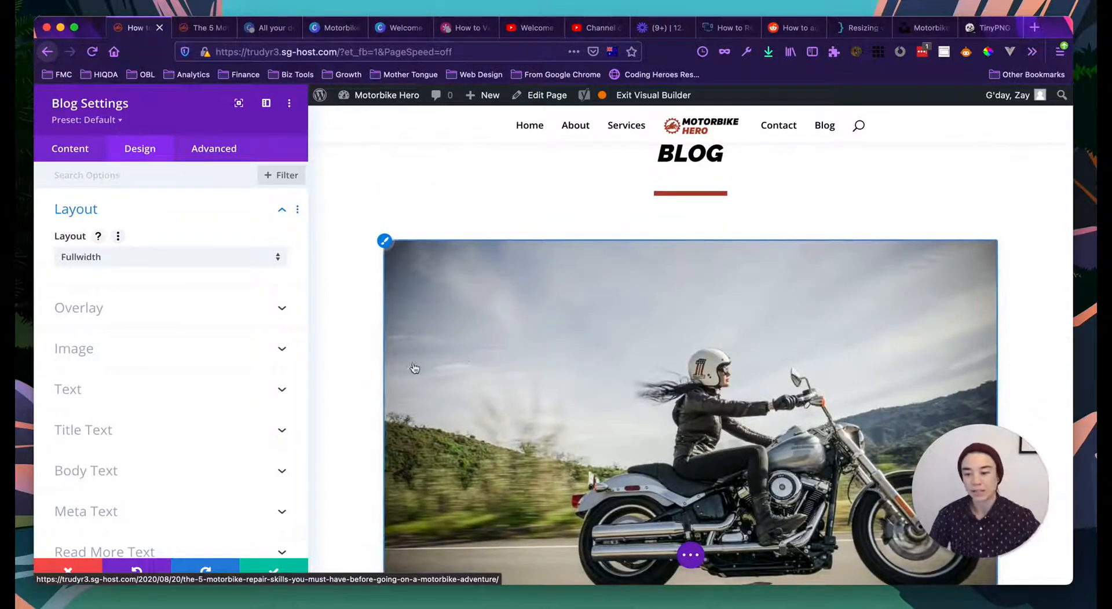
{"action": "scroll", "coordinate": [119, 312], "scroll_direction": "down", "scroll_amount": 2}
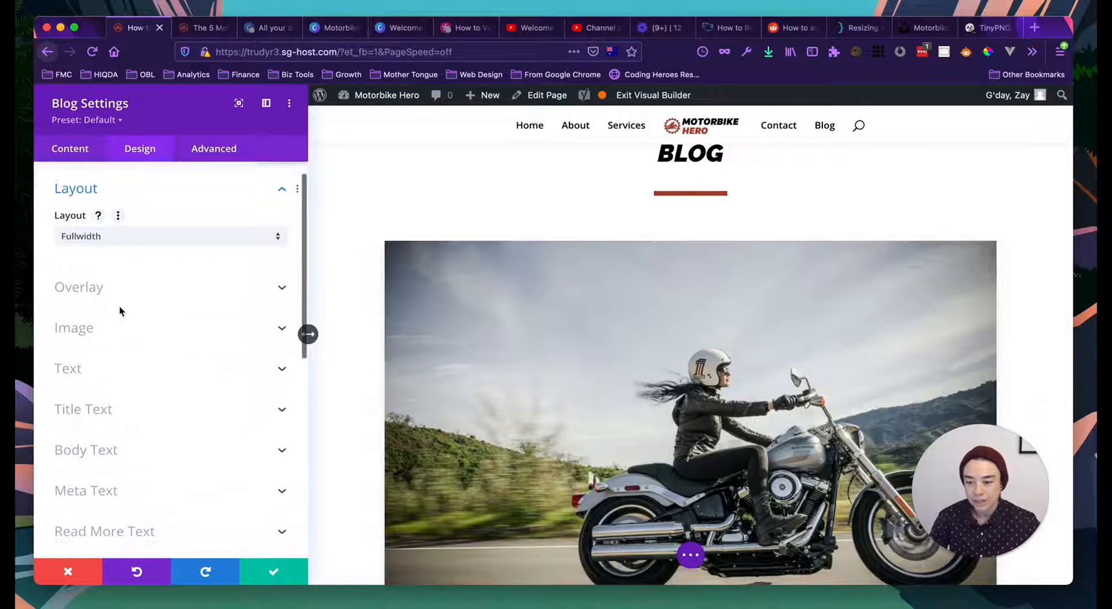
{"action": "scroll", "coordinate": [120, 312], "scroll_direction": "up", "scroll_amount": 2}
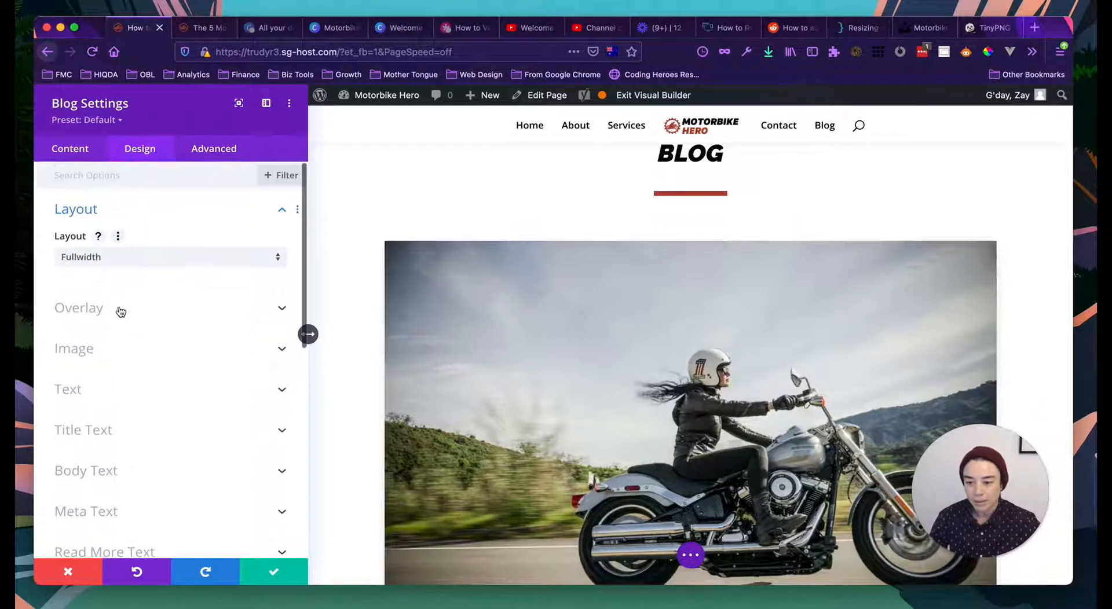
Step: Turn off the featured images in the blog module's content elements and review the text-only post list
{"action": "left_click", "coordinate": [73, 149]}
{"action": "left_click", "coordinate": [91, 211]}
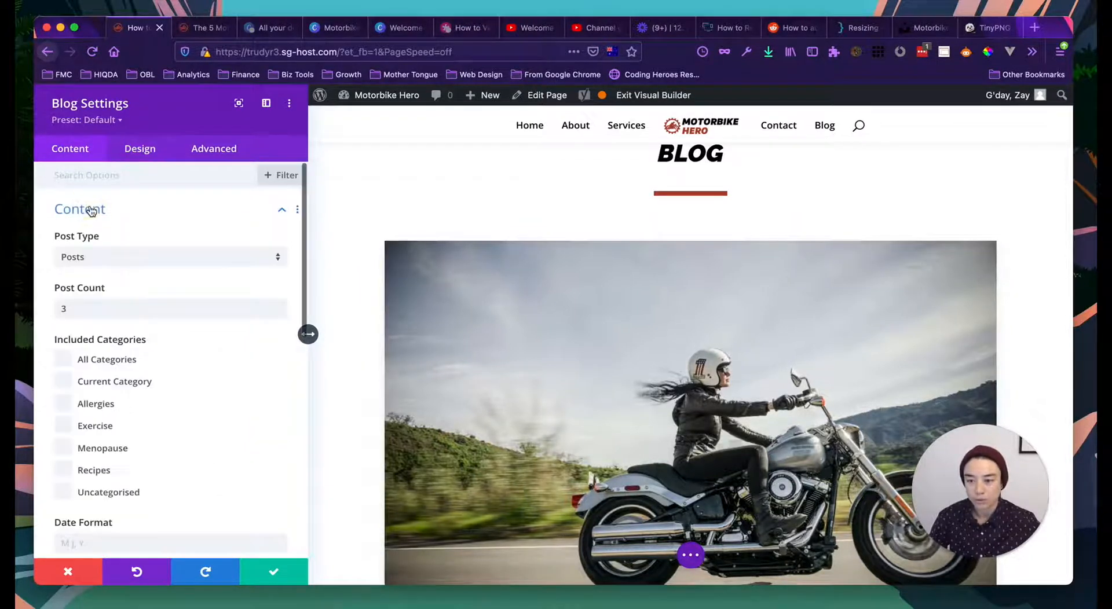
{"action": "scroll", "coordinate": [118, 313], "scroll_direction": "down", "scroll_amount": 2}
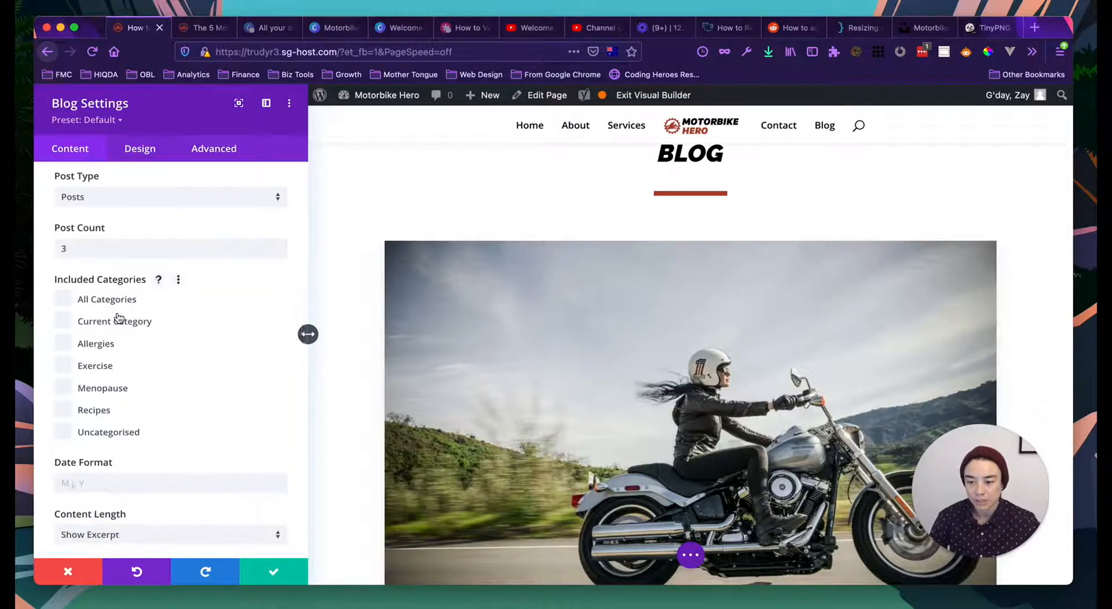
{"action": "scroll", "coordinate": [119, 325], "scroll_direction": "down", "scroll_amount": 12}
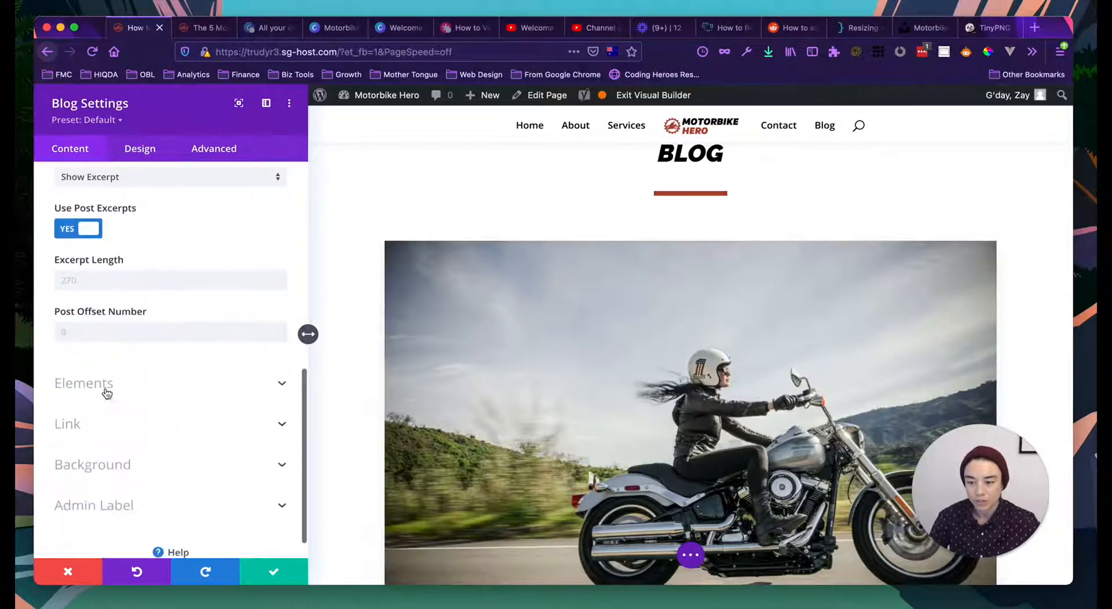
{"action": "left_click", "coordinate": [104, 387]}
{"action": "left_click", "coordinate": [82, 226]}
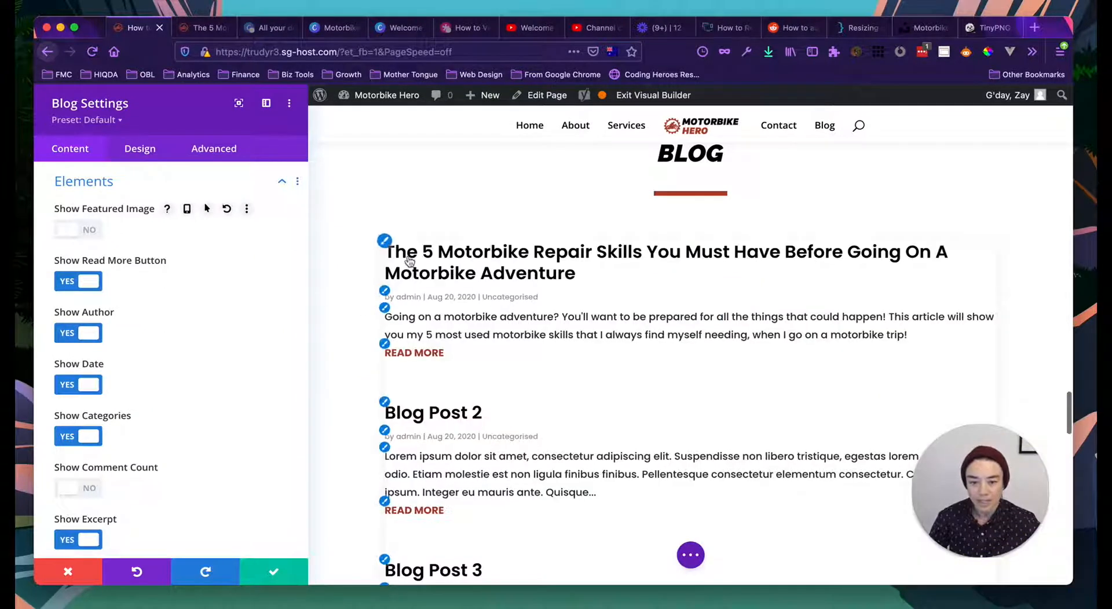
{"action": "scroll", "coordinate": [379, 229], "scroll_direction": "down", "scroll_amount": 5}
{"action": "scroll", "coordinate": [364, 271], "scroll_direction": "down", "scroll_amount": 3}
{"action": "scroll", "coordinate": [356, 321], "scroll_direction": "up", "scroll_amount": 6}
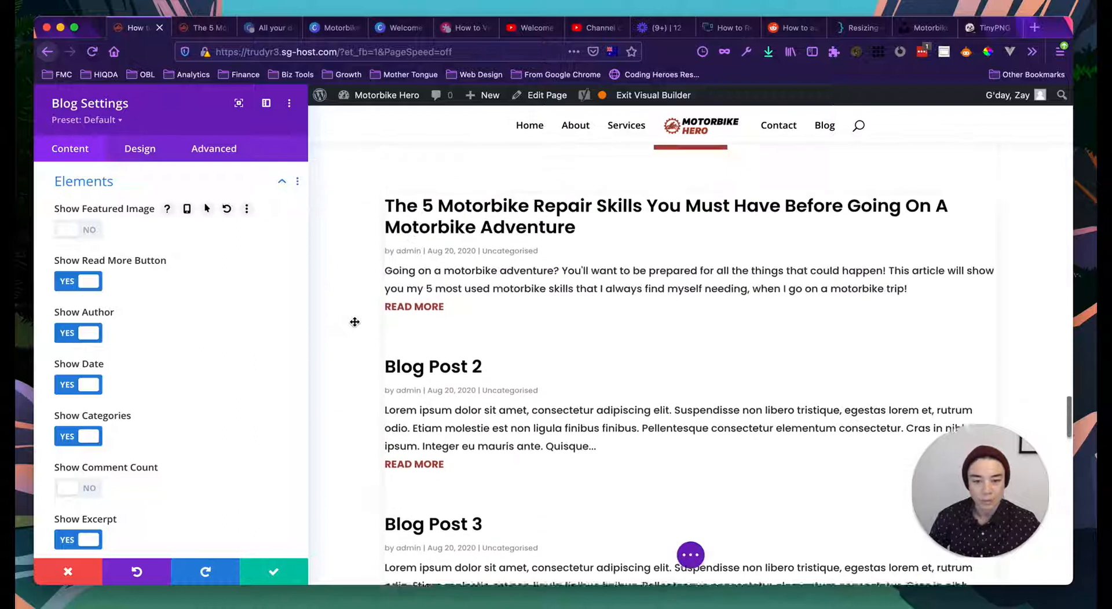
{"action": "scroll", "coordinate": [355, 322], "scroll_direction": "up", "scroll_amount": 1}
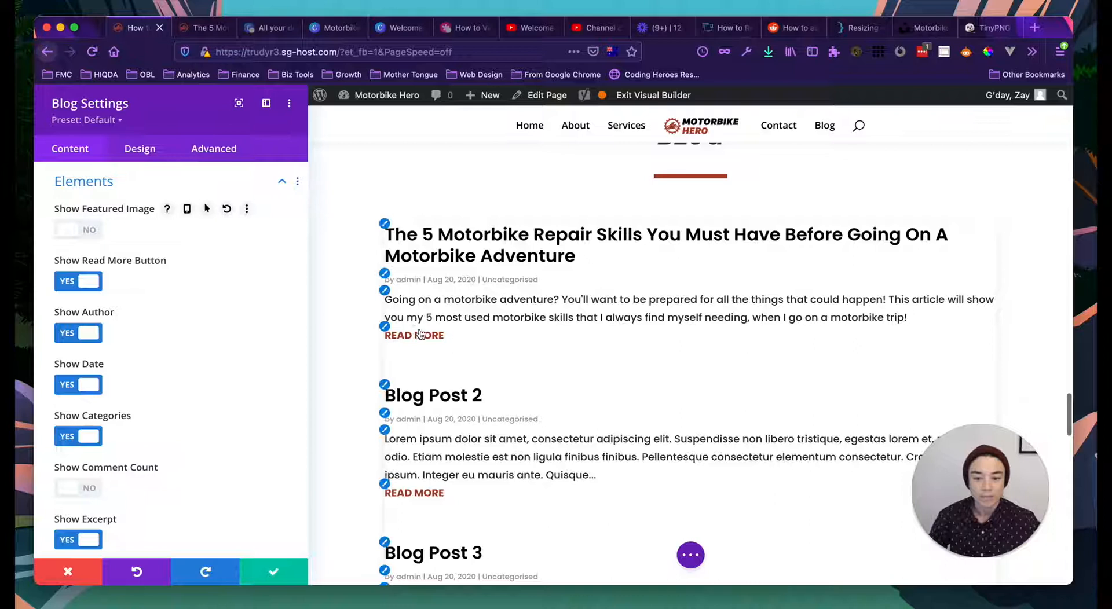
{"action": "scroll", "coordinate": [453, 299], "scroll_direction": "down", "scroll_amount": 5}
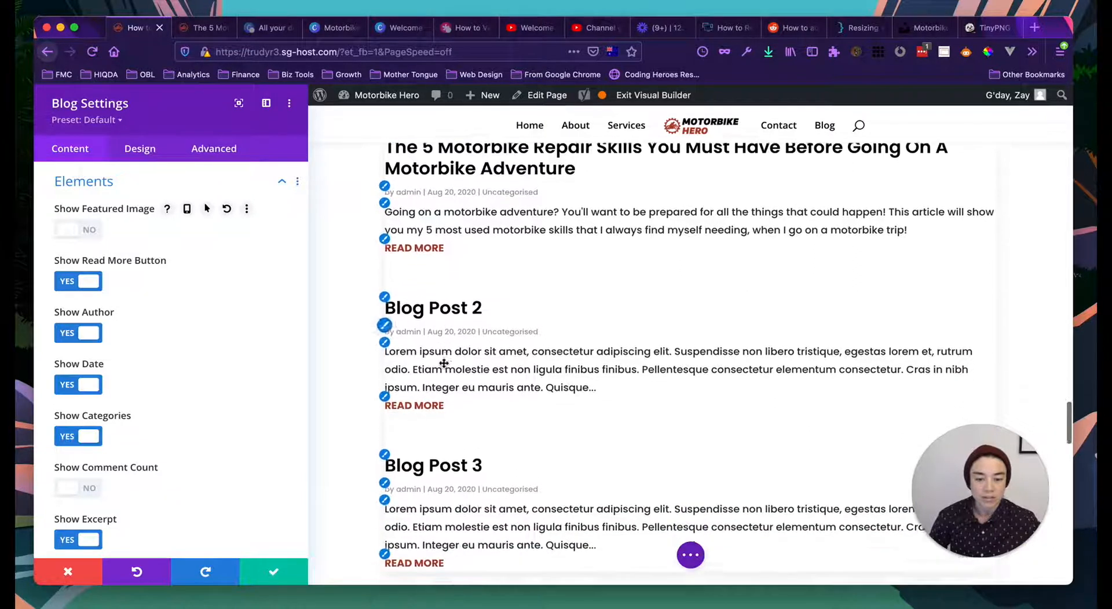
{"action": "scroll", "coordinate": [422, 401], "scroll_direction": "up", "scroll_amount": 3}
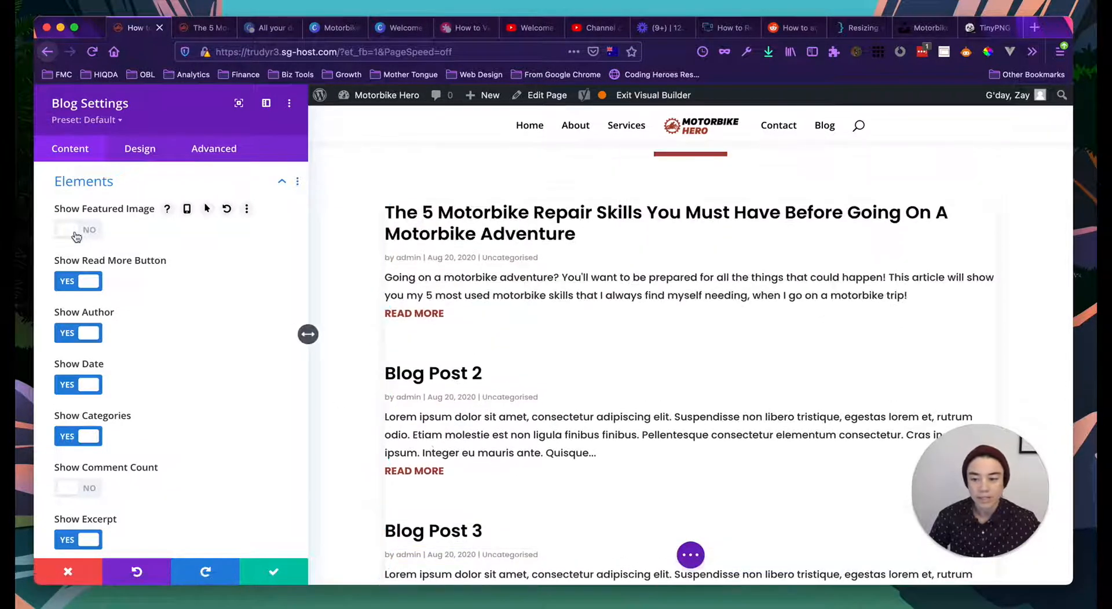
Step: Turn the blog module's featured images back on, set its layout to Grid and save the module settings
{"action": "left_click", "coordinate": [76, 234]}
{"action": "scroll", "coordinate": [150, 232], "scroll_direction": "up", "scroll_amount": 2}
{"action": "left_click", "coordinate": [132, 149]}
{"action": "left_click", "coordinate": [101, 221]}
{"action": "left_click", "coordinate": [107, 289]}
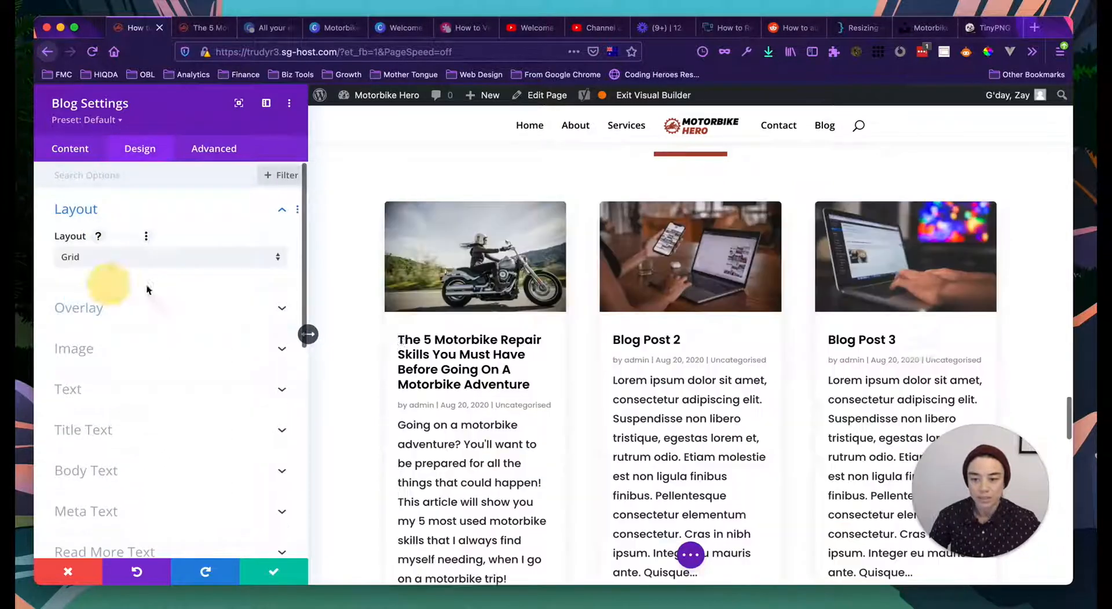
{"action": "left_click", "coordinate": [276, 567]}
Step: Open the page settings bar in the visual builder and save the homepage
{"action": "scroll", "coordinate": [492, 417], "scroll_direction": "up", "scroll_amount": 8}
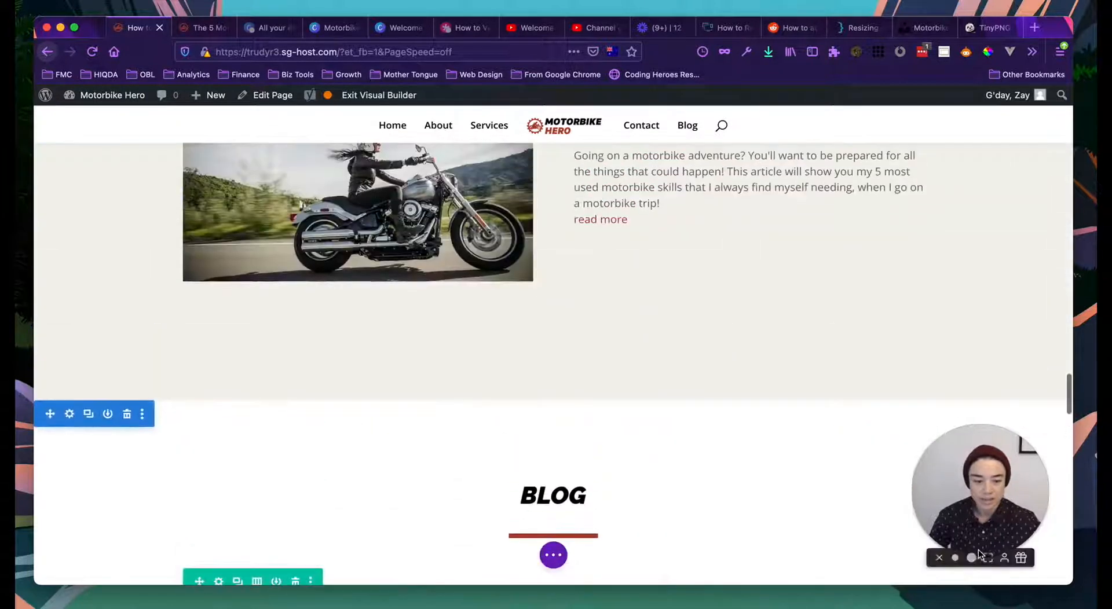
{"action": "left_click_drag", "start_coordinate": [994, 511], "coordinate": [997, 446]}
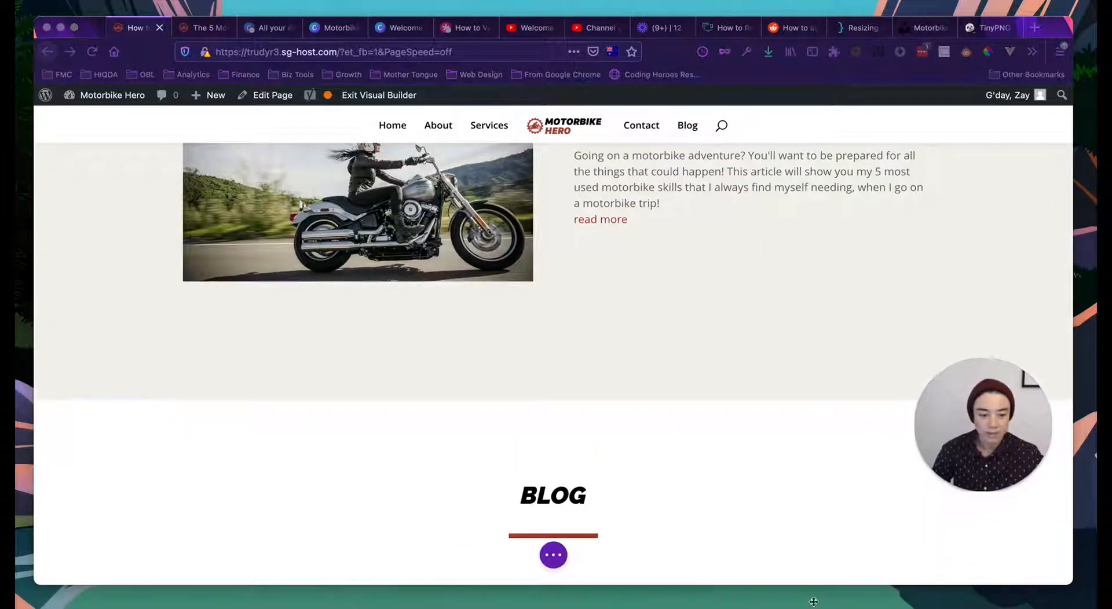
{"action": "left_click", "coordinate": [555, 555]}
{"action": "left_click", "coordinate": [554, 558]}
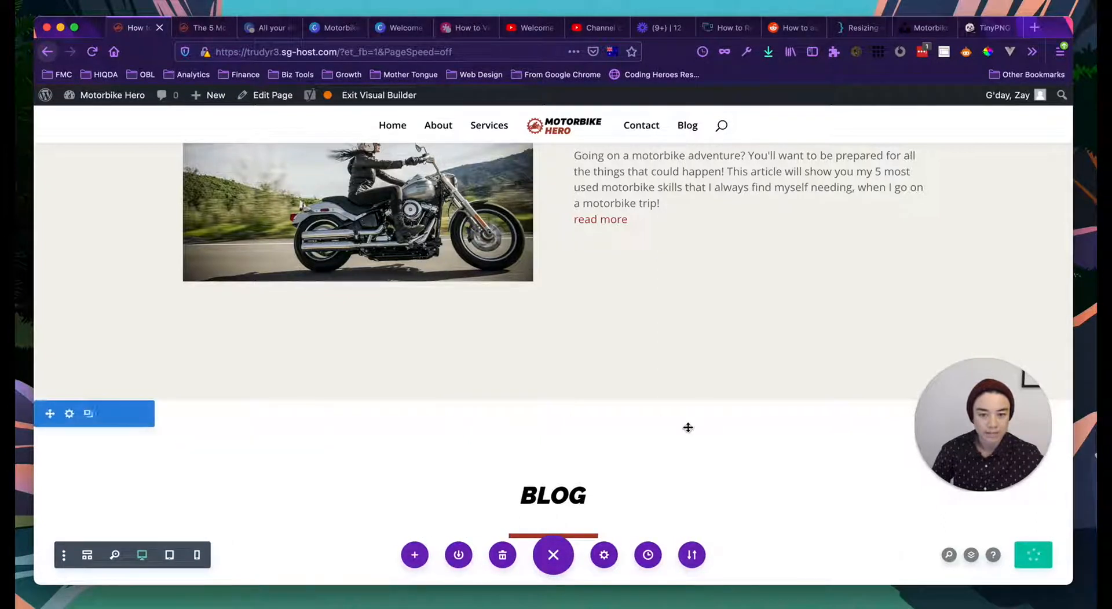
Step: Review the heading, image, excerpt and spacing of the latest article section above the blog
{"action": "scroll", "coordinate": [688, 425], "scroll_direction": "up", "scroll_amount": 3}
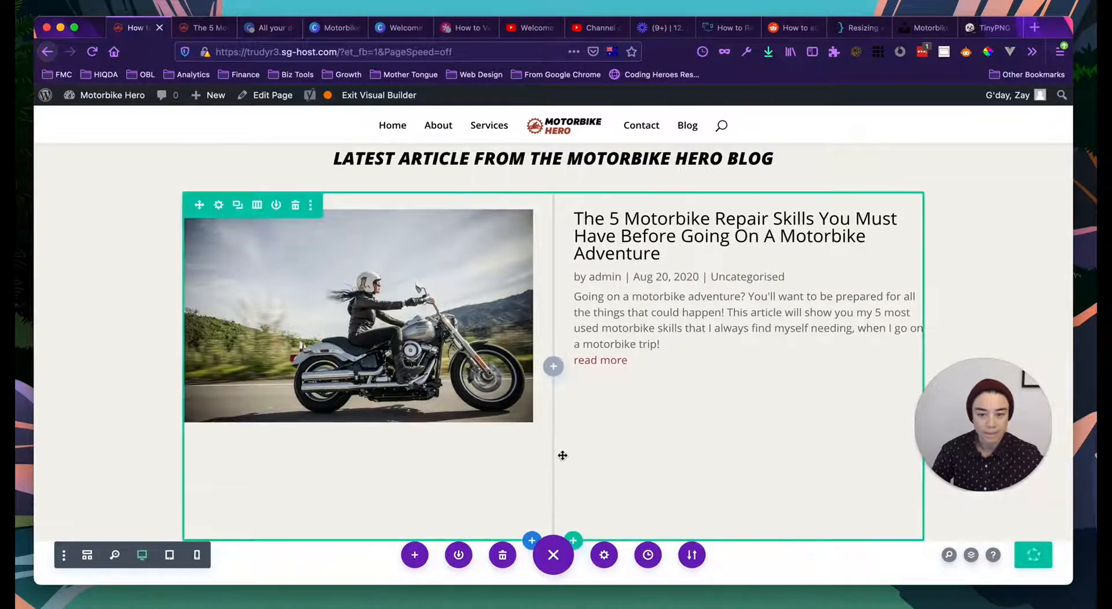
{"action": "scroll", "coordinate": [690, 489], "scroll_direction": "up", "scroll_amount": 2}
{"action": "scroll", "coordinate": [690, 489], "scroll_direction": "down", "scroll_amount": 2}
{"action": "scroll", "coordinate": [690, 488], "scroll_direction": "down", "scroll_amount": 1}
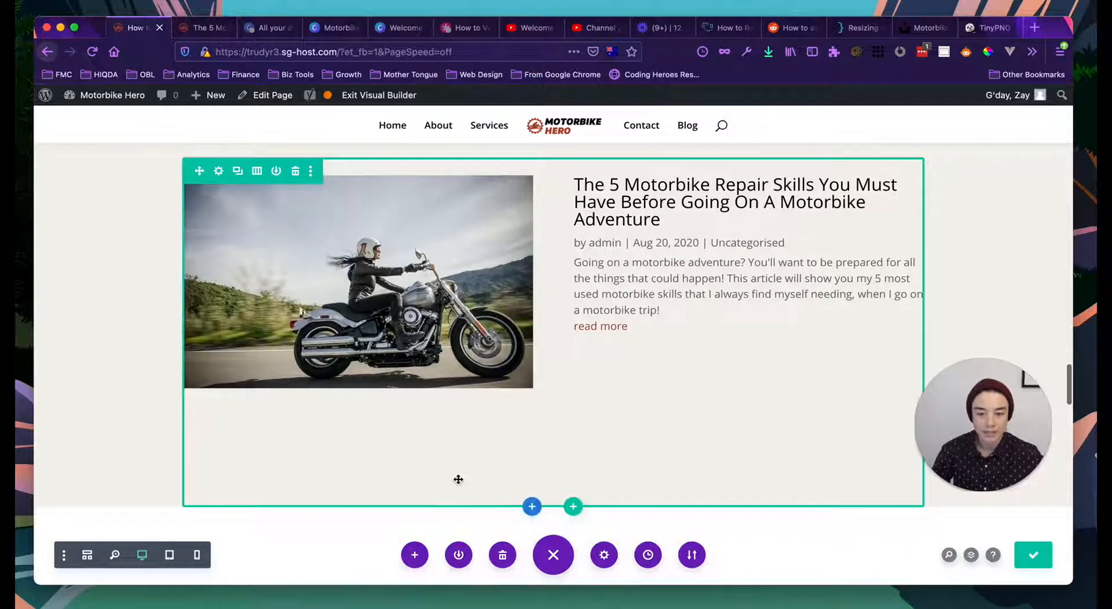
{"action": "scroll", "coordinate": [456, 479], "scroll_direction": "up", "scroll_amount": 2}
{"action": "scroll", "coordinate": [616, 488], "scroll_direction": "down", "scroll_amount": 2}
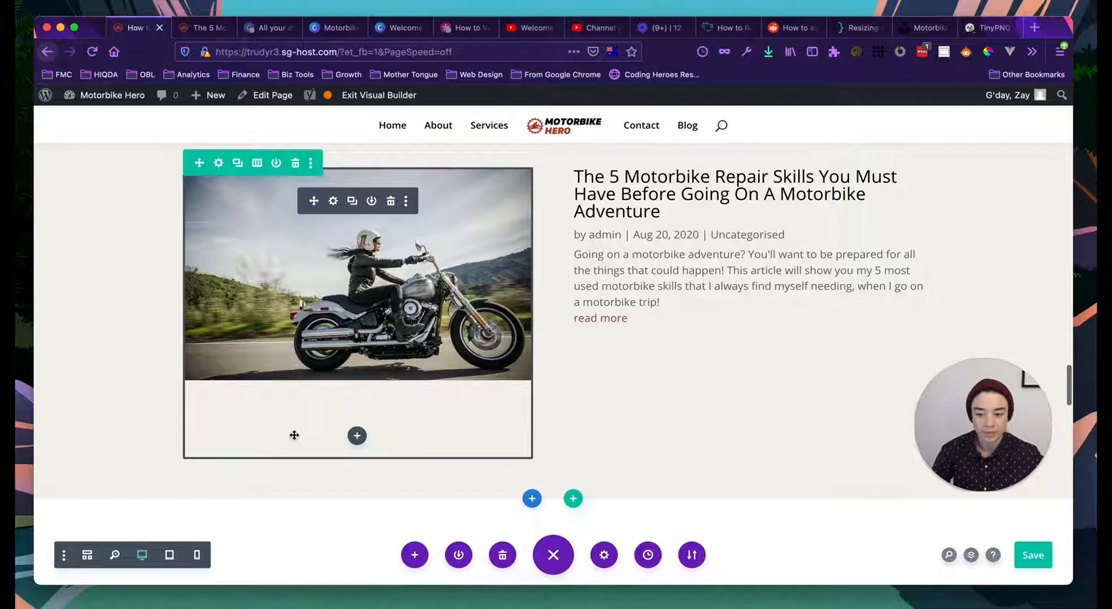
{"action": "scroll", "coordinate": [778, 471], "scroll_direction": "up", "scroll_amount": 3}
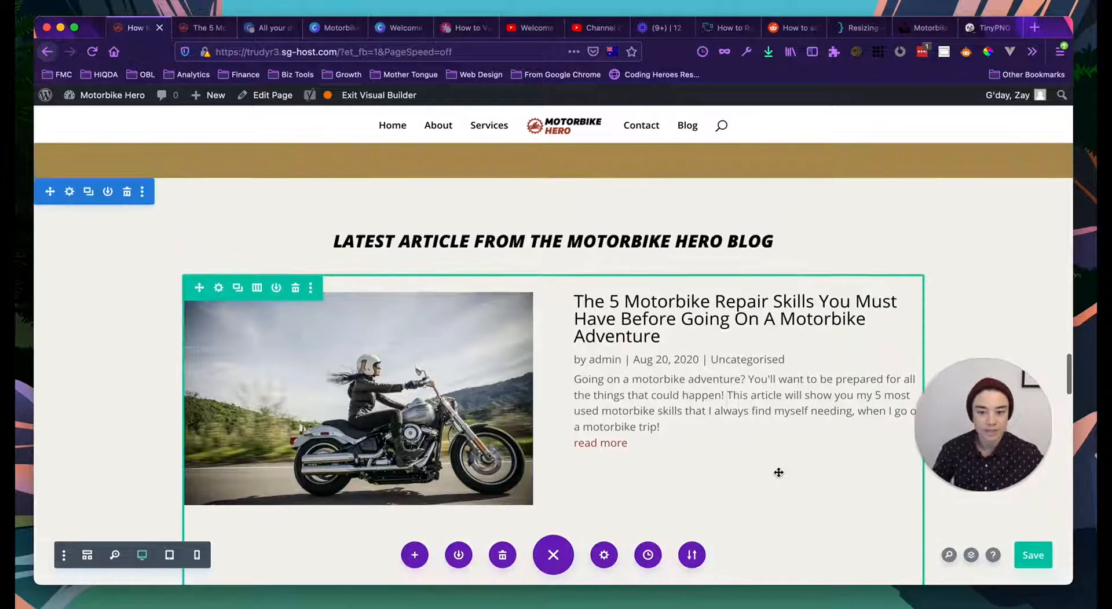
Step: Compare the latest article section with the three-column blog grid below it
{"action": "scroll", "coordinate": [779, 473], "scroll_direction": "down", "scroll_amount": 5}
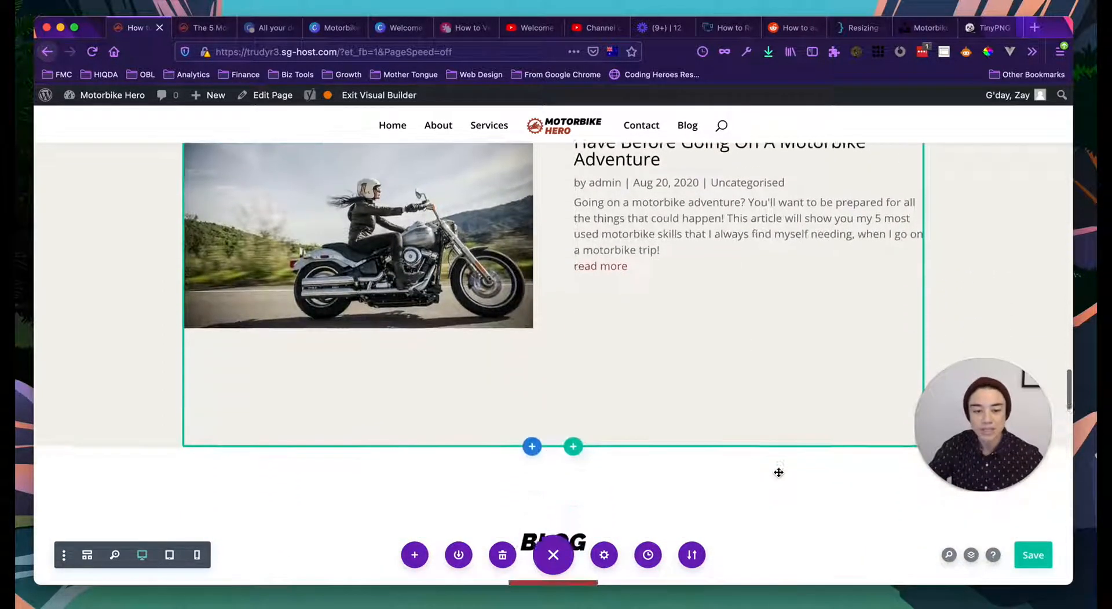
{"action": "scroll", "coordinate": [778, 473], "scroll_direction": "down", "scroll_amount": 5}
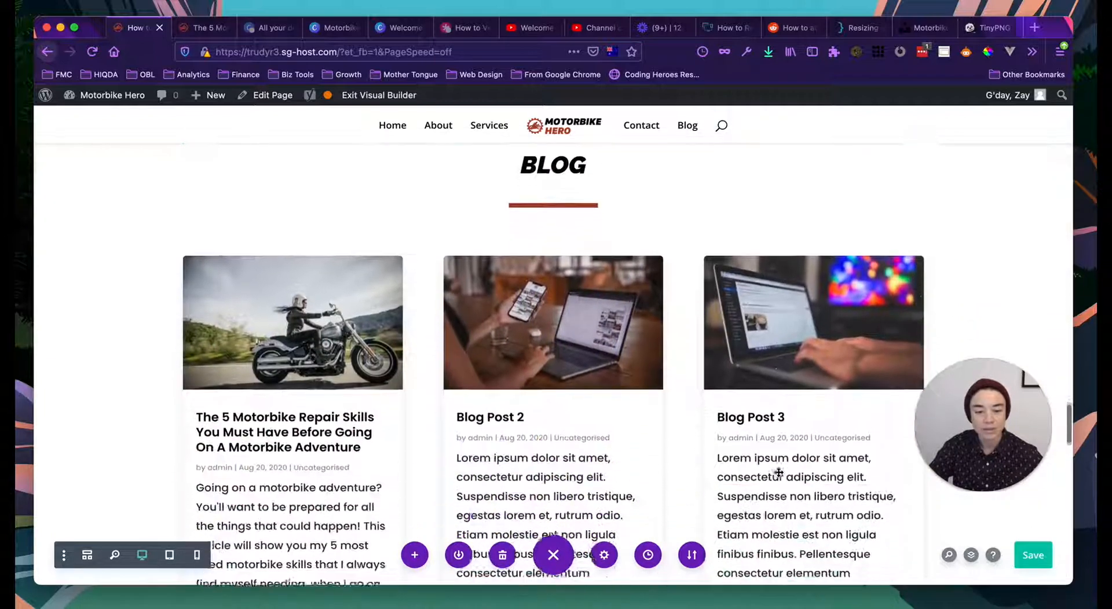
{"action": "scroll", "coordinate": [779, 472], "scroll_direction": "down", "scroll_amount": 2}
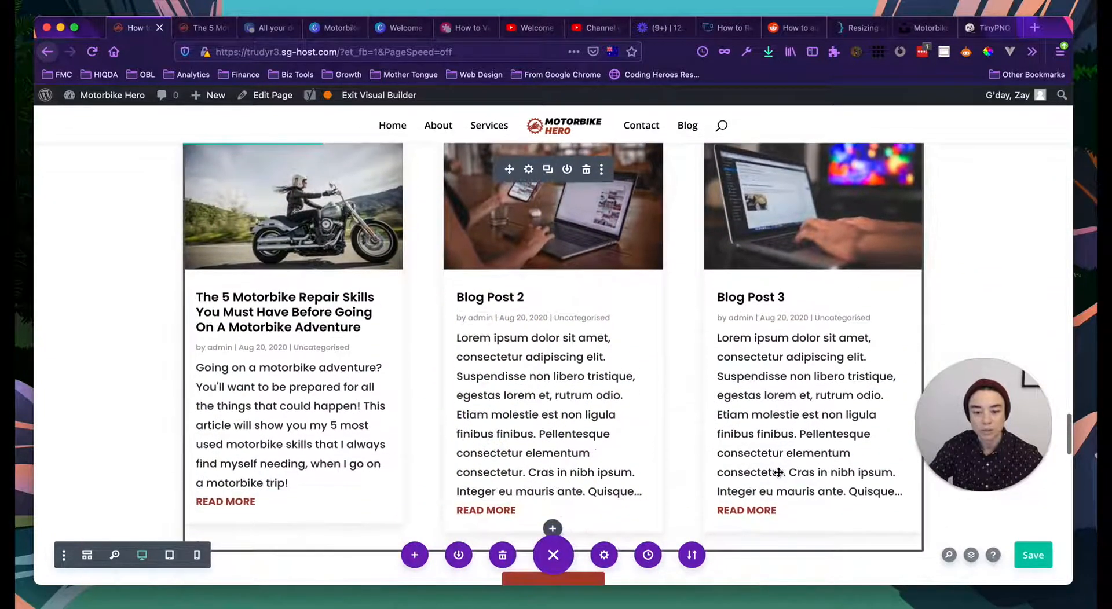
{"action": "scroll", "coordinate": [779, 473], "scroll_direction": "up", "scroll_amount": 4}
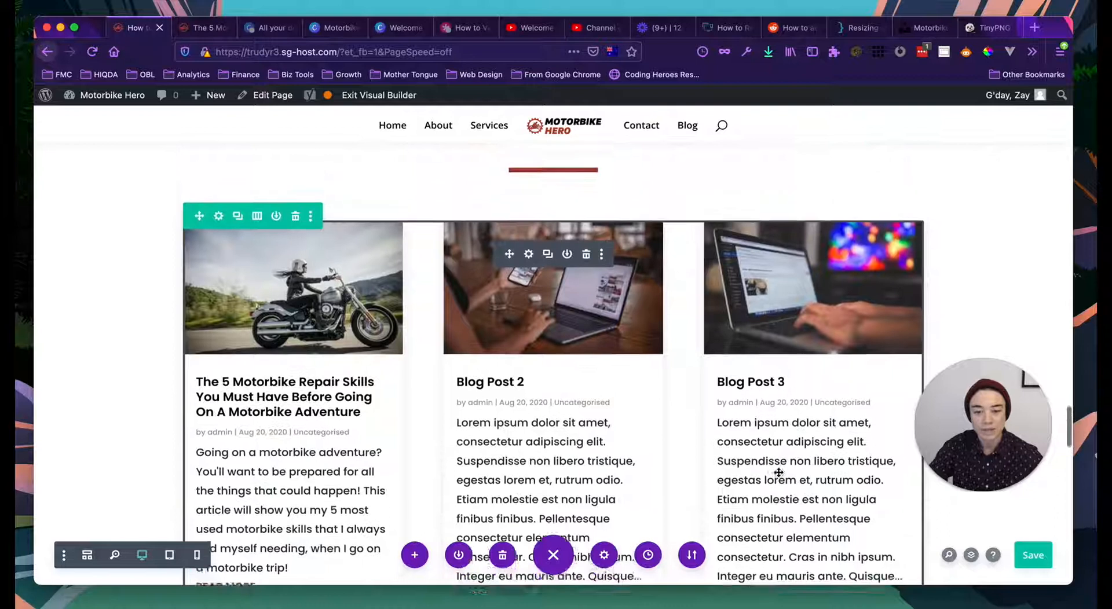
{"action": "scroll", "coordinate": [778, 473], "scroll_direction": "up", "scroll_amount": 8}
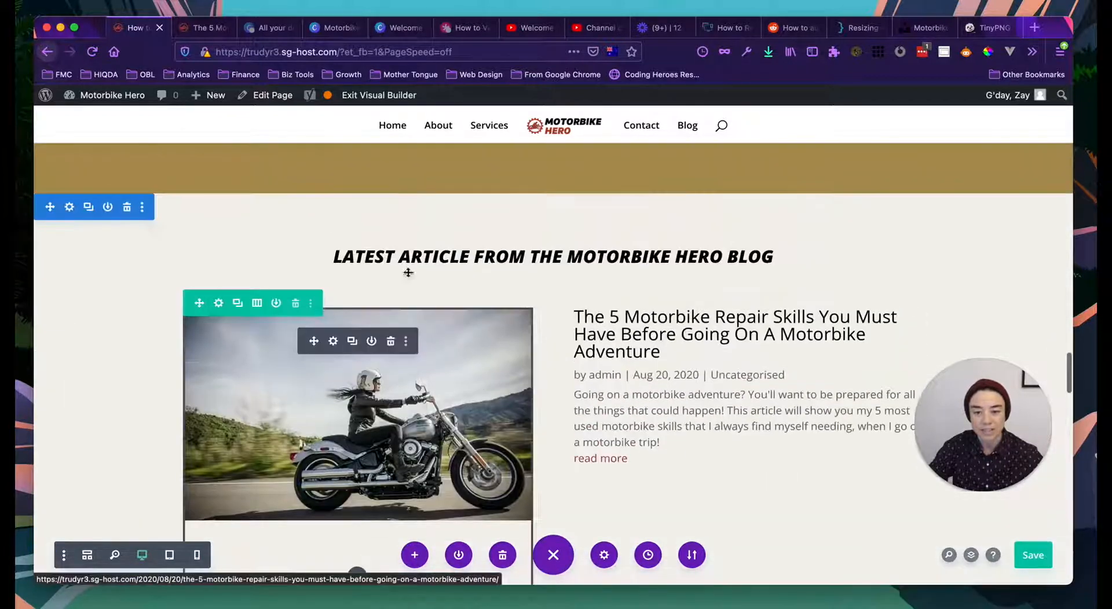
{"action": "left_click_drag", "start_coordinate": [409, 272], "coordinate": [82, 238]}
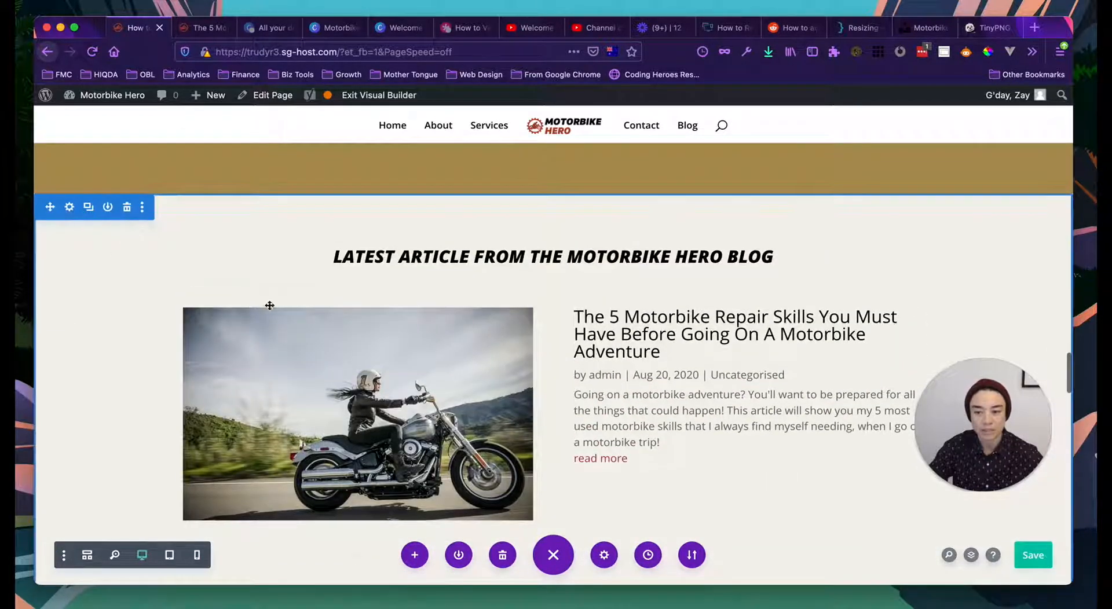
{"action": "scroll", "coordinate": [269, 306], "scroll_direction": "down", "scroll_amount": 4}
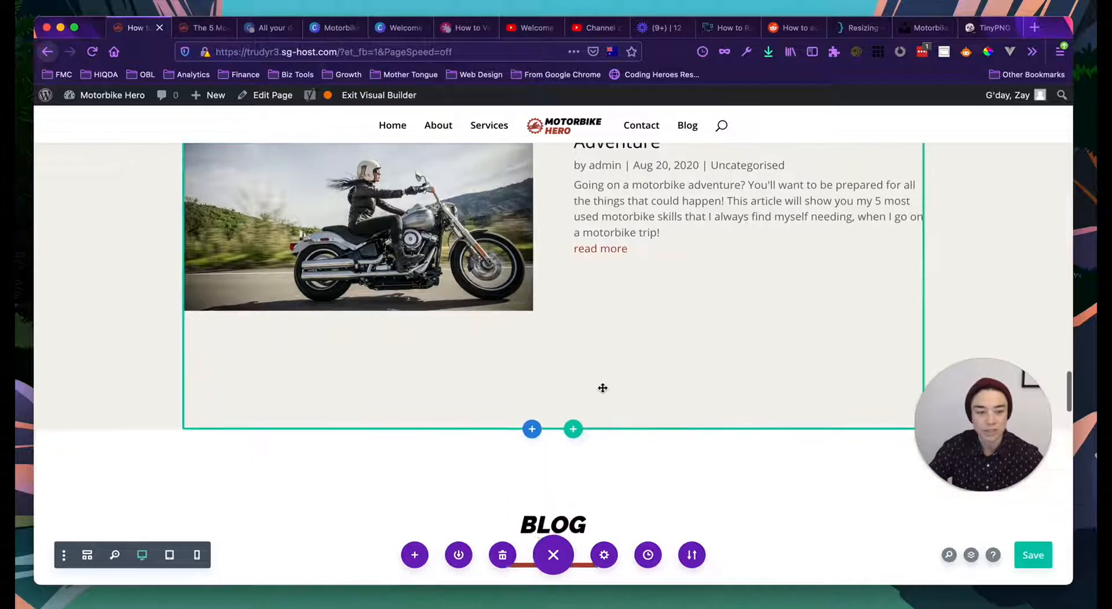
{"action": "scroll", "coordinate": [686, 403], "scroll_direction": "down", "scroll_amount": 3}
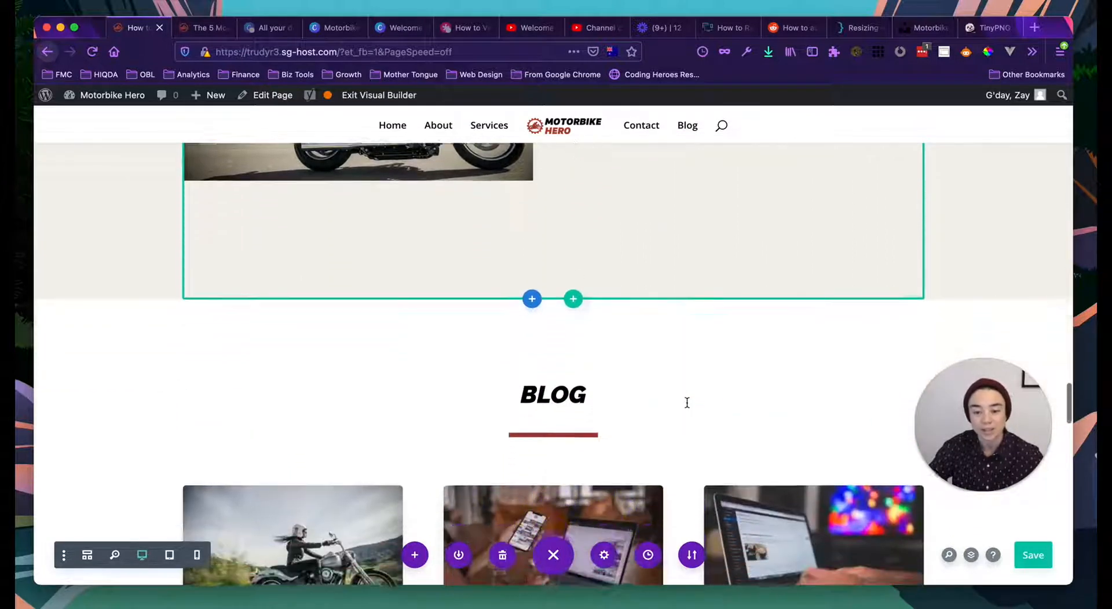
{"action": "scroll", "coordinate": [686, 402], "scroll_direction": "up", "scroll_amount": 3}
{"action": "scroll", "coordinate": [687, 403], "scroll_direction": "up", "scroll_amount": 2}
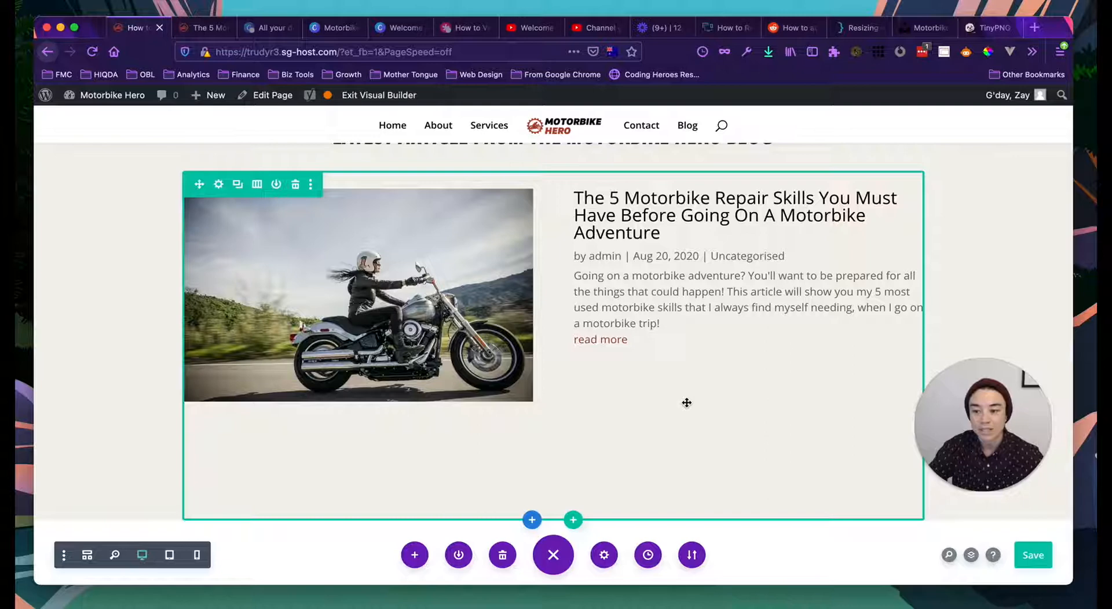